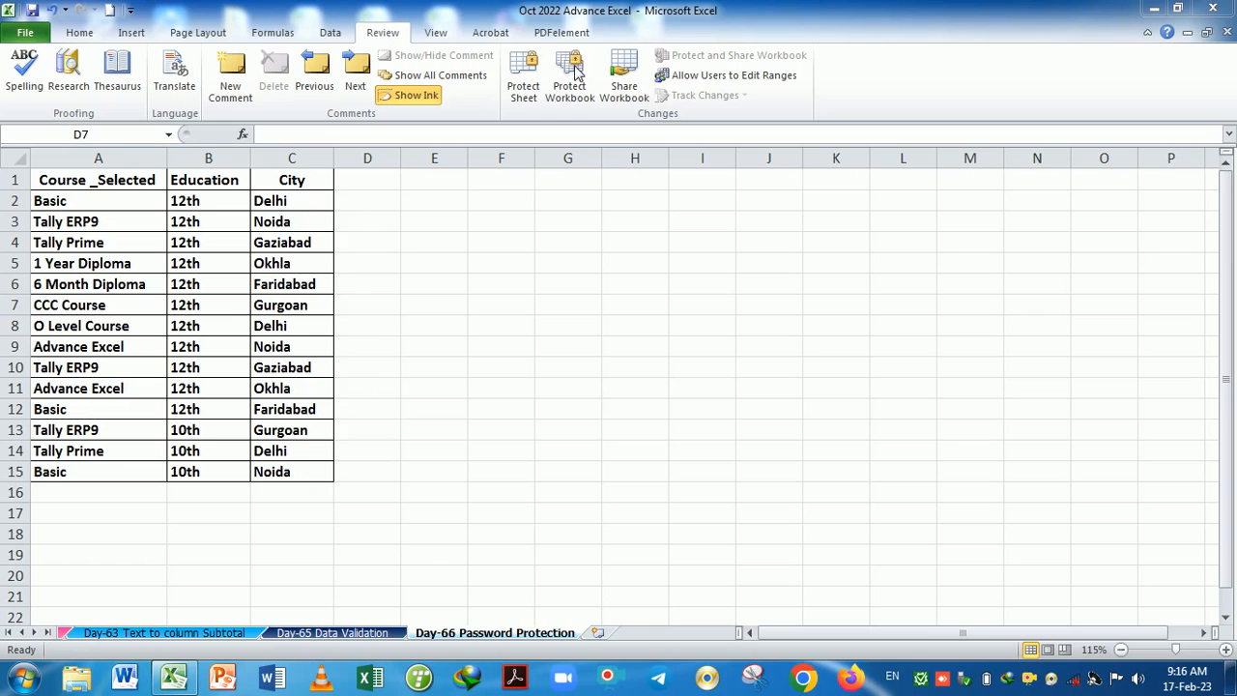
Open the Protect Sheet dialog, move it, then close it without applying protection.
{"action": "left_click", "coordinate": [523, 72]}
{"action": "left_click", "coordinate": [523, 72]}
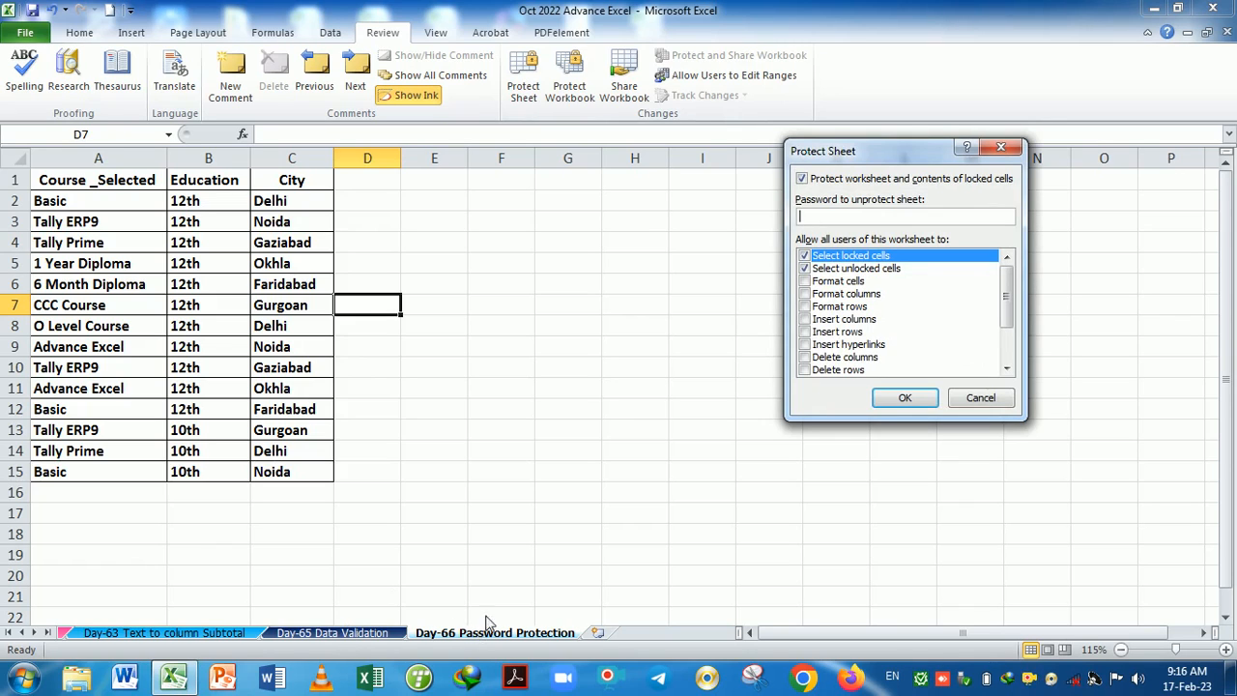
{"action": "left_click_drag", "start_coordinate": [894, 156], "coordinate": [700, 212]}
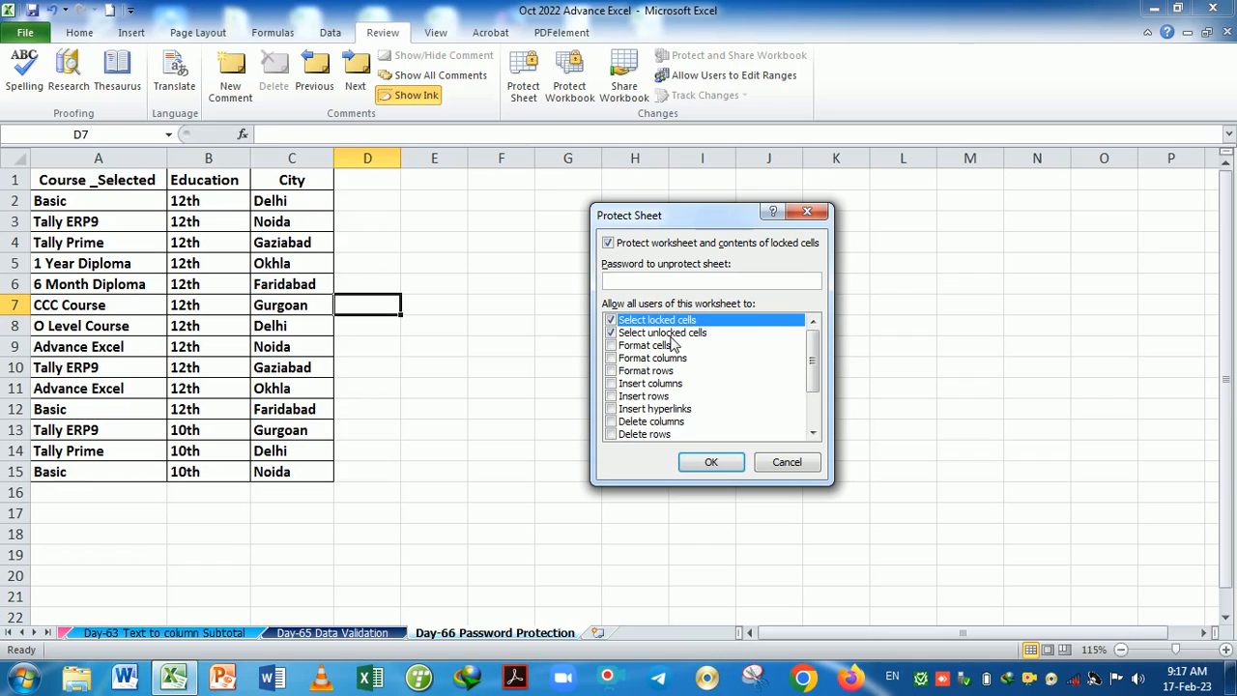
{"action": "left_click", "coordinate": [795, 462]}
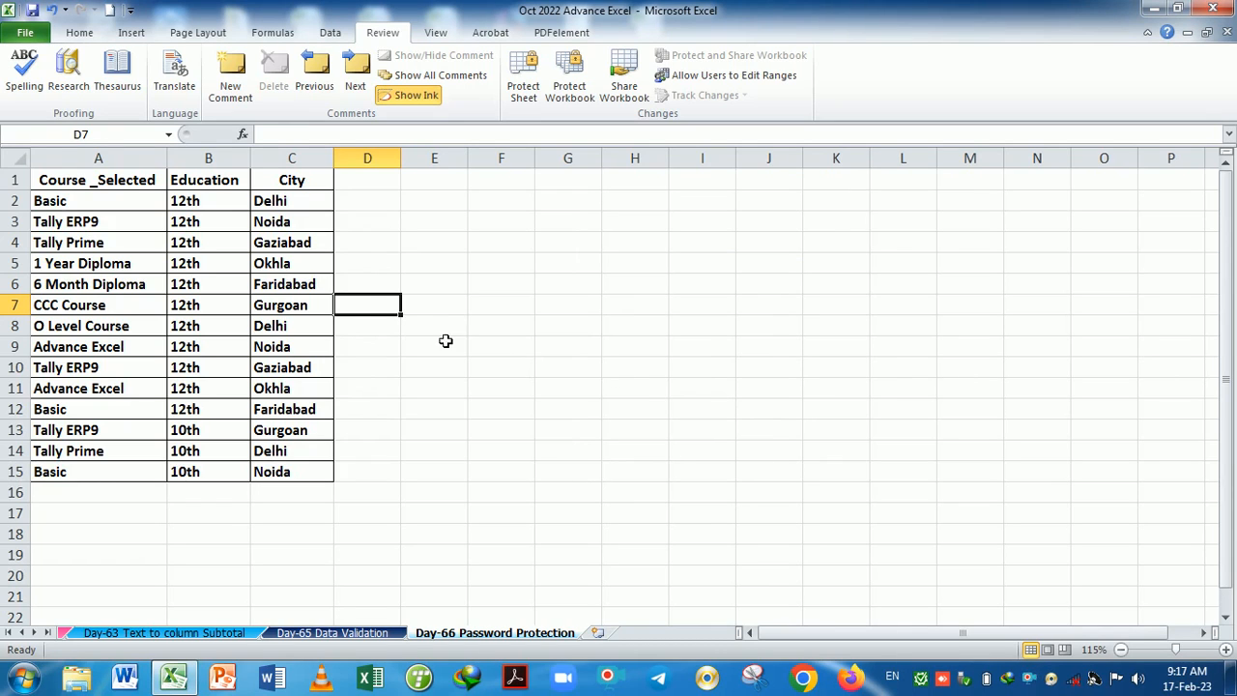
Browse the Home Format menu's cell protection options, selecting G9, then close the list.
{"action": "left_click", "coordinate": [91, 33]}
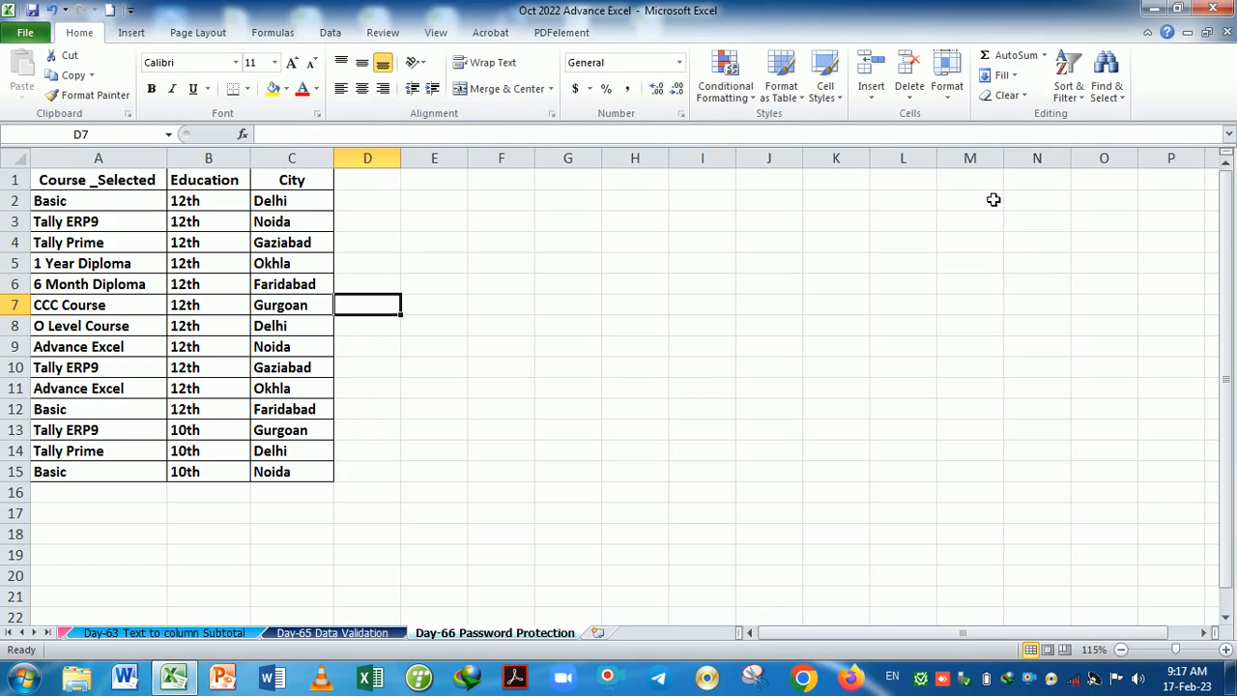
{"action": "left_click", "coordinate": [949, 96]}
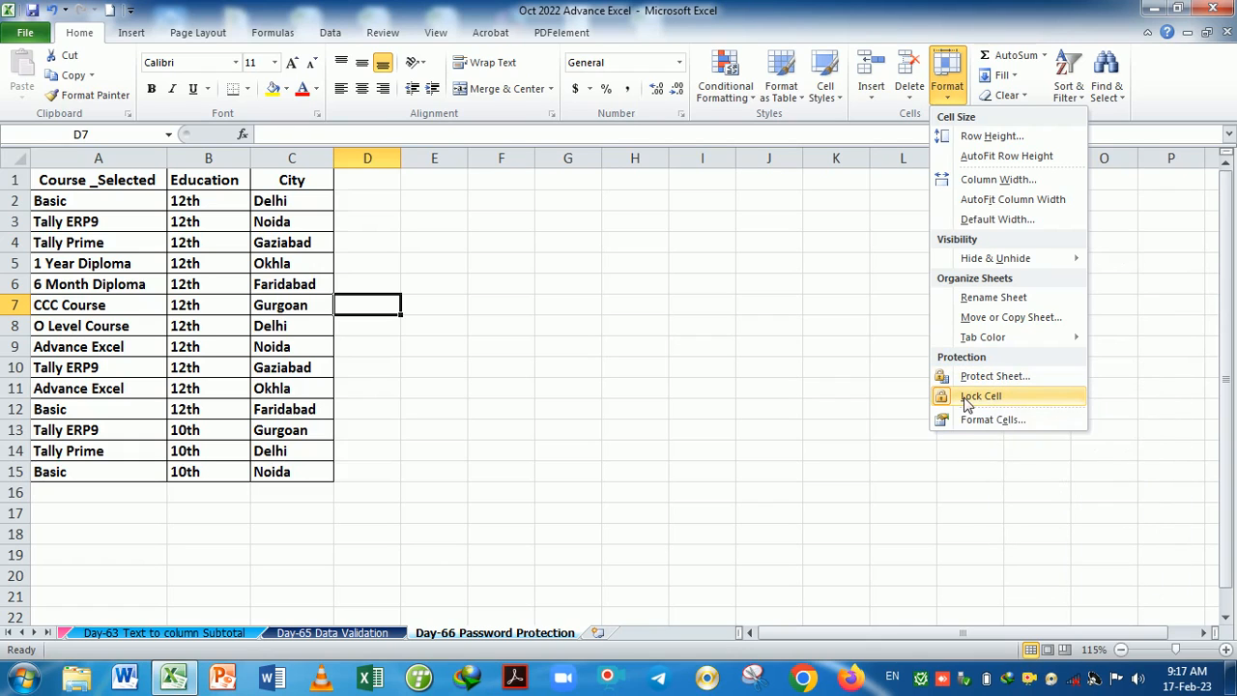
{"action": "left_click", "coordinate": [579, 349]}
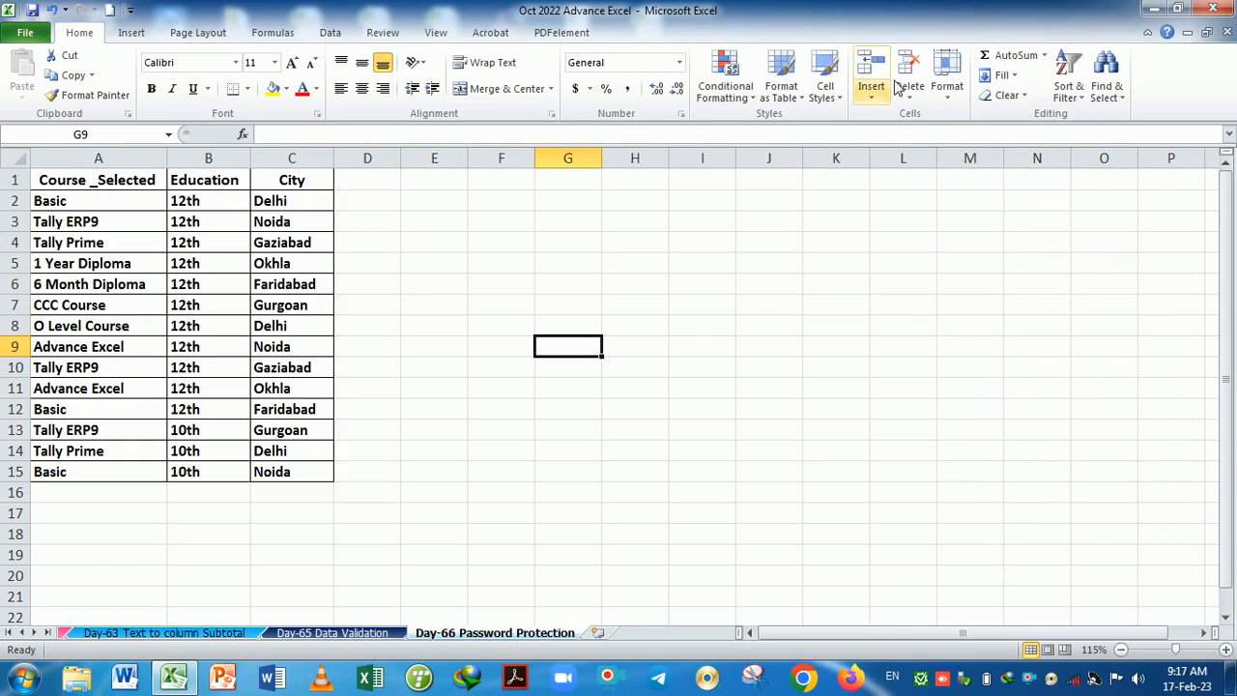
{"action": "left_click", "coordinate": [947, 77]}
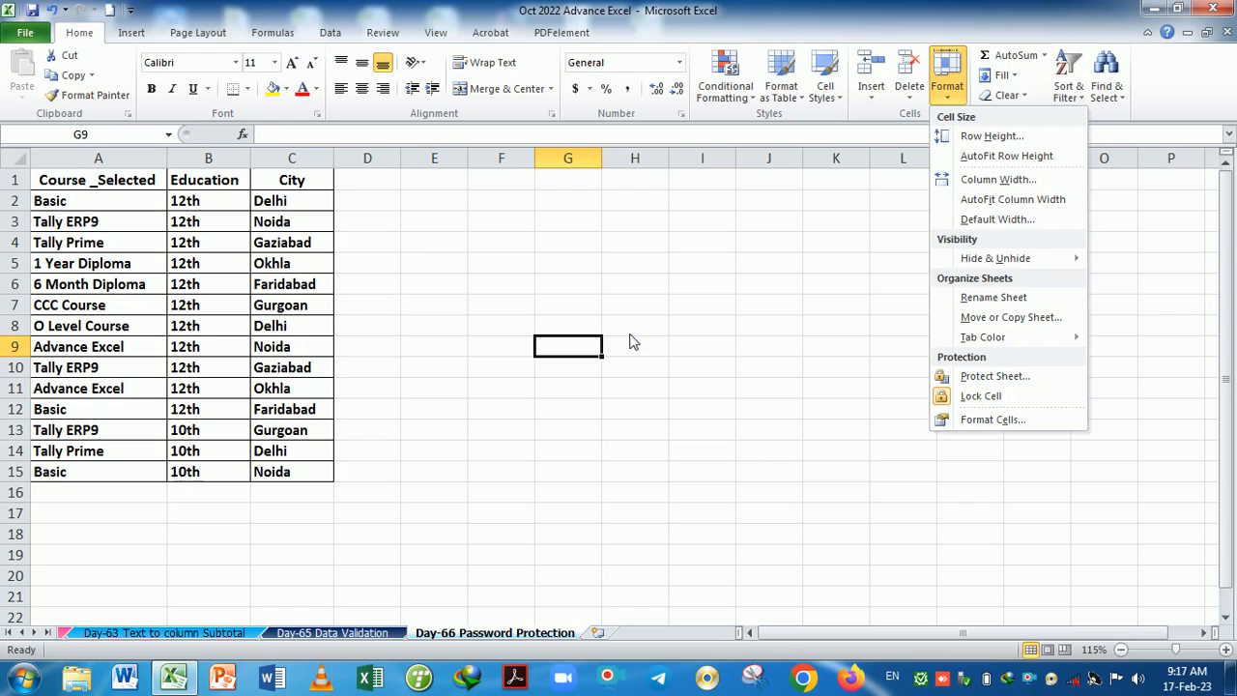
{"action": "key", "text": "Escape"}
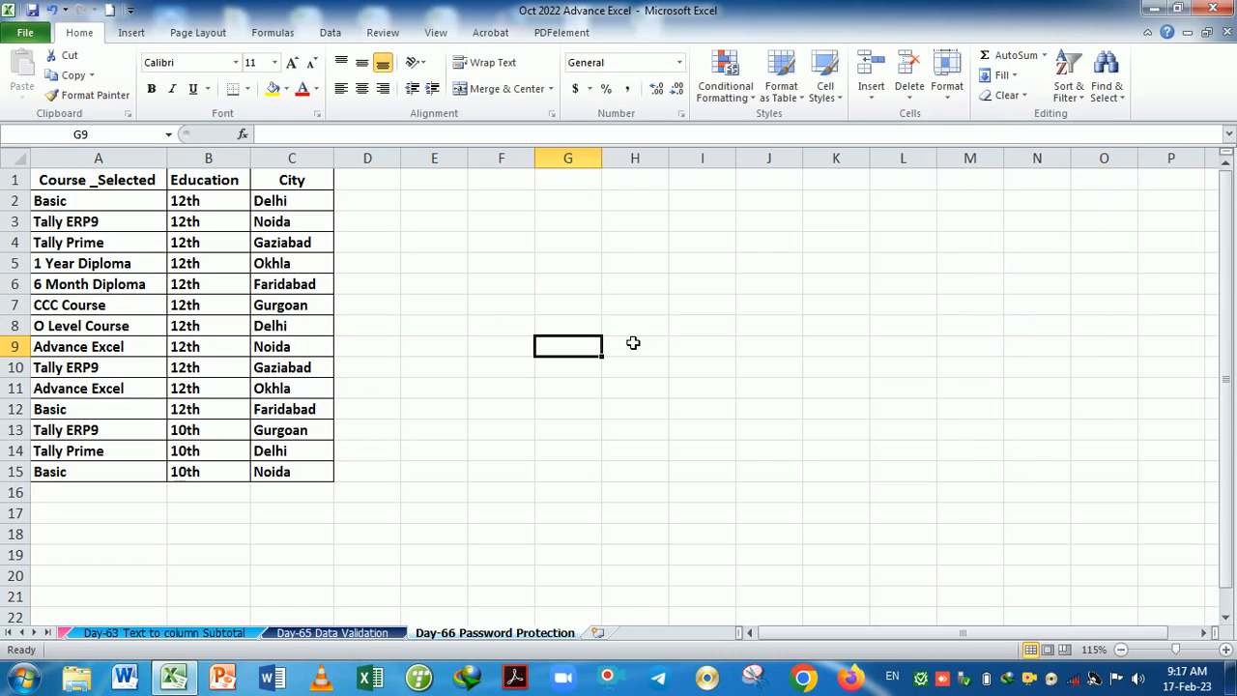
Protect the sheet from the Review tab with a password, entered and confirmed.
{"action": "left_click", "coordinate": [401, 37]}
{"action": "left_click", "coordinate": [523, 90]}
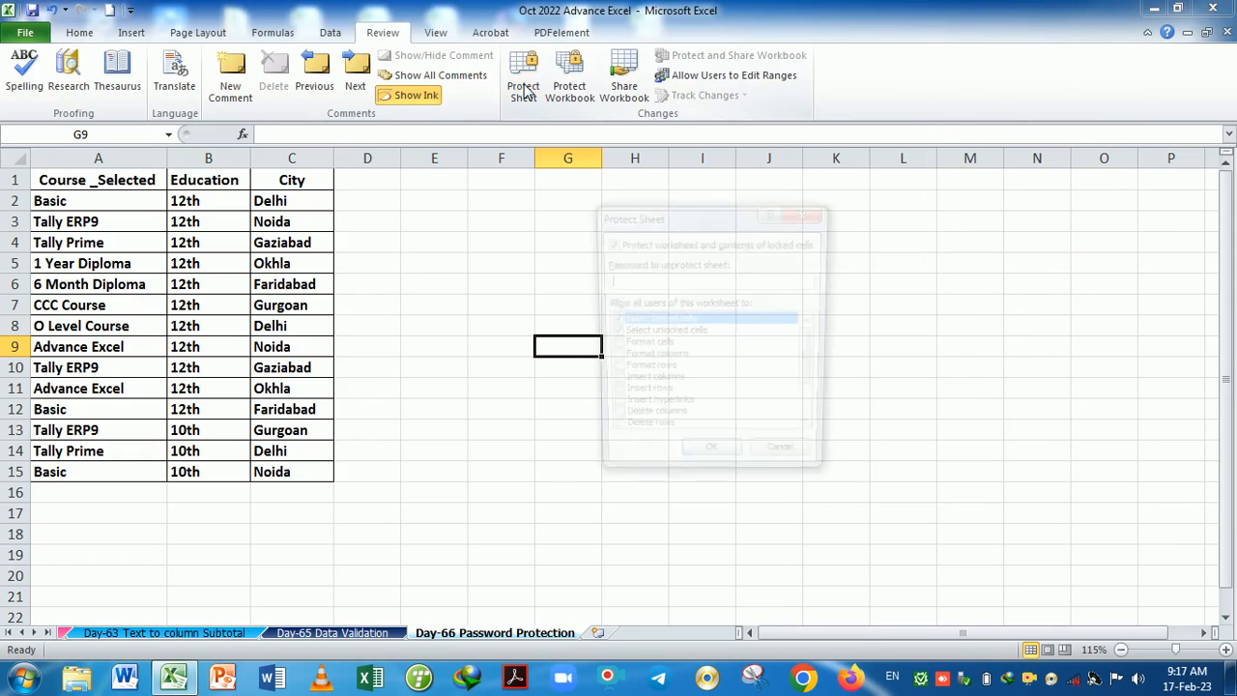
{"action": "left_click_drag", "start_coordinate": [690, 218], "coordinate": [706, 207]}
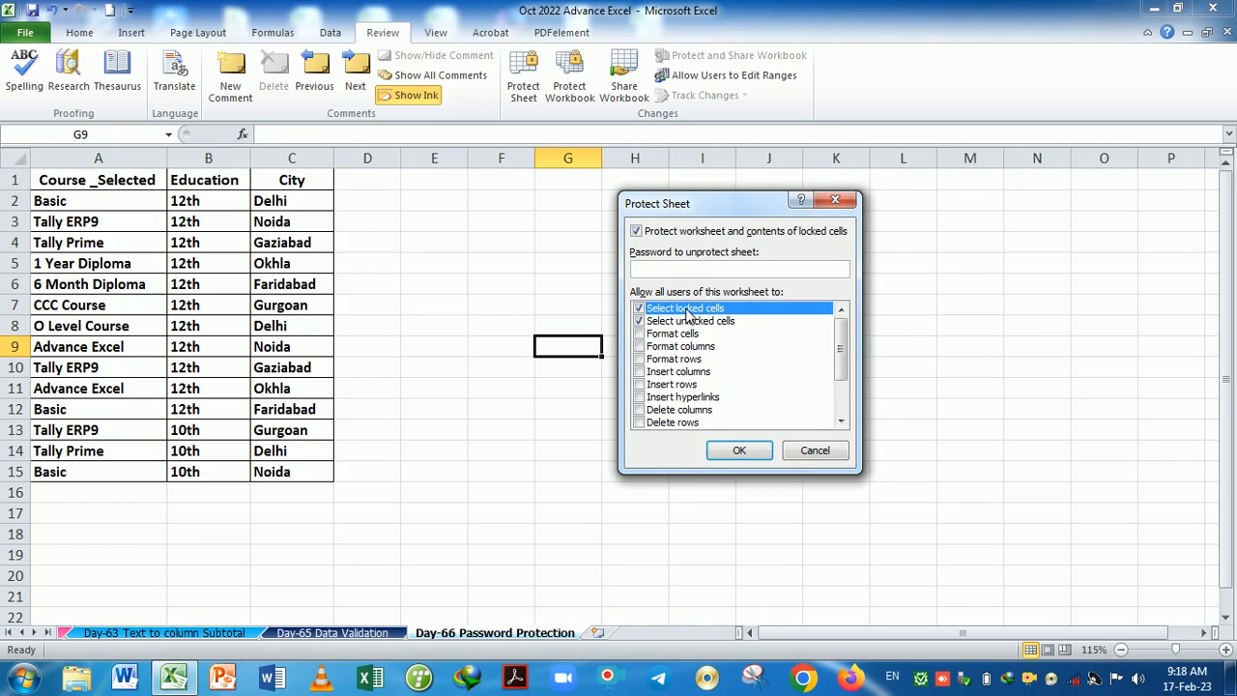
{"action": "key", "text": "Return"}
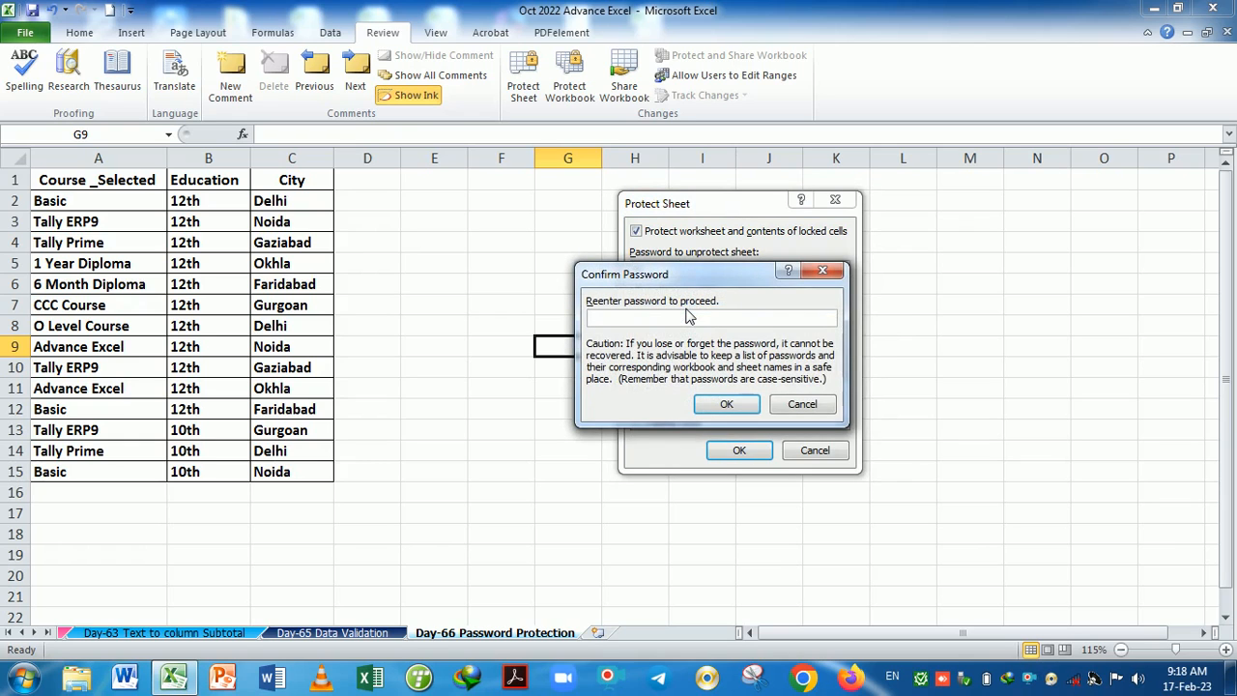
{"action": "key", "text": "Return"}
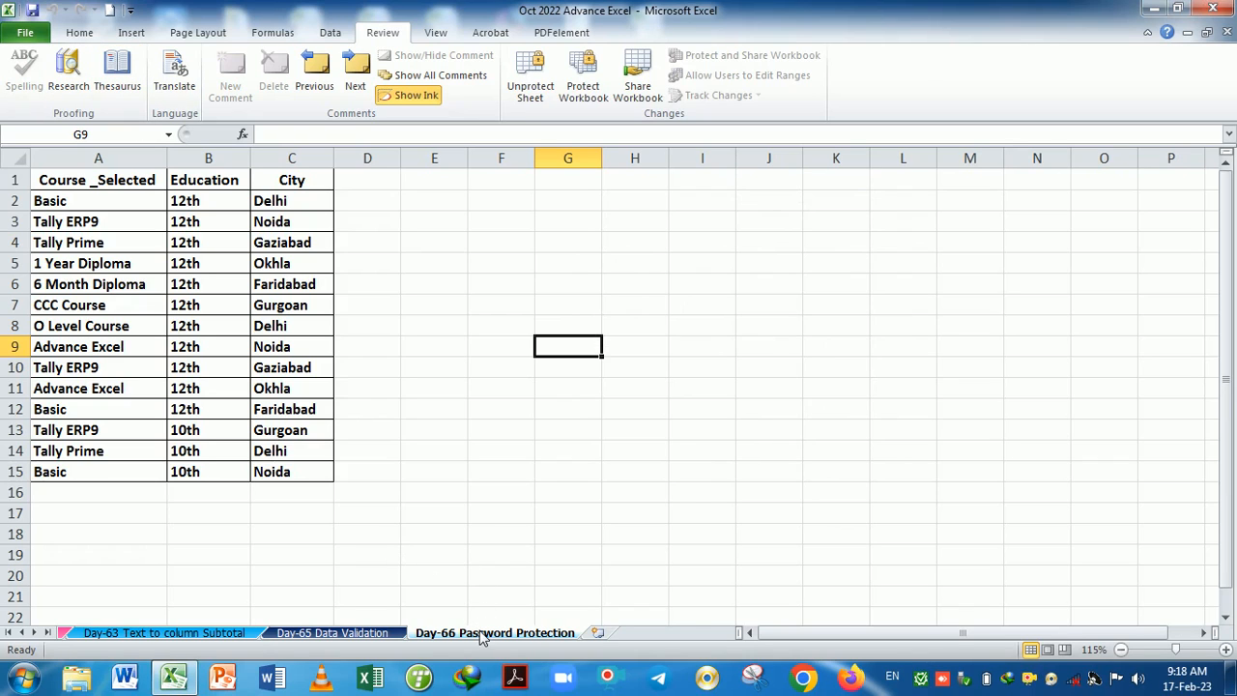
{"action": "left_click", "coordinate": [348, 630]}
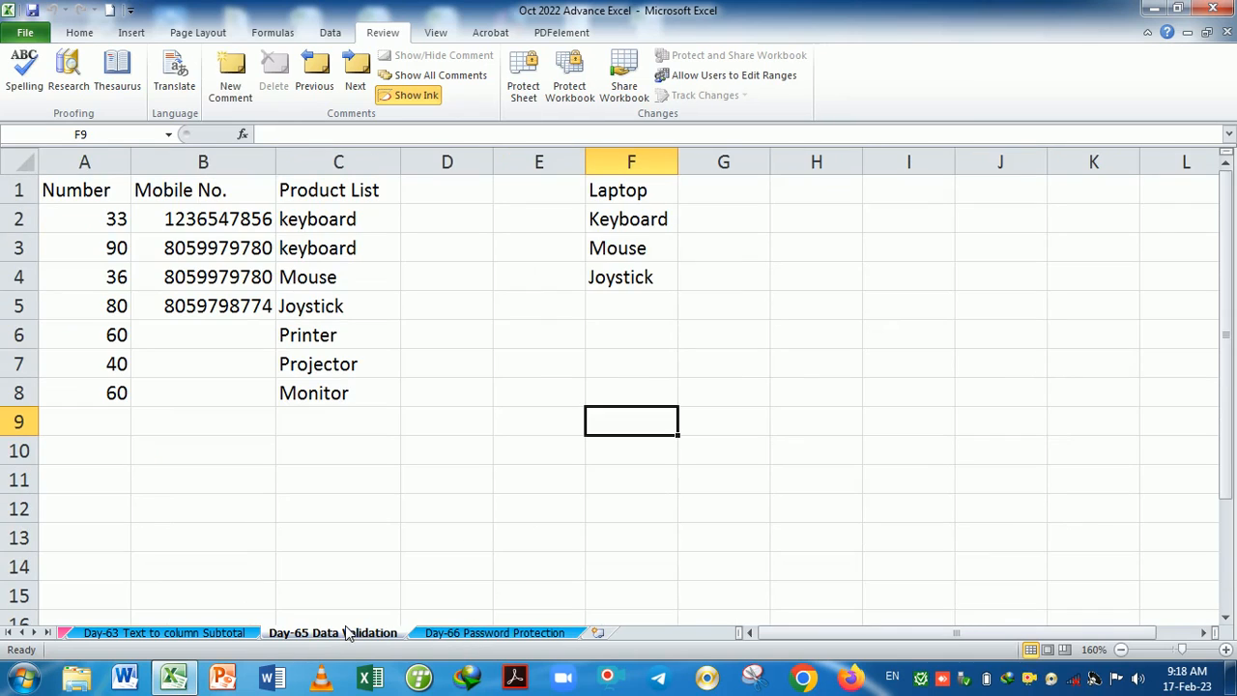
{"action": "left_click", "coordinate": [80, 39]}
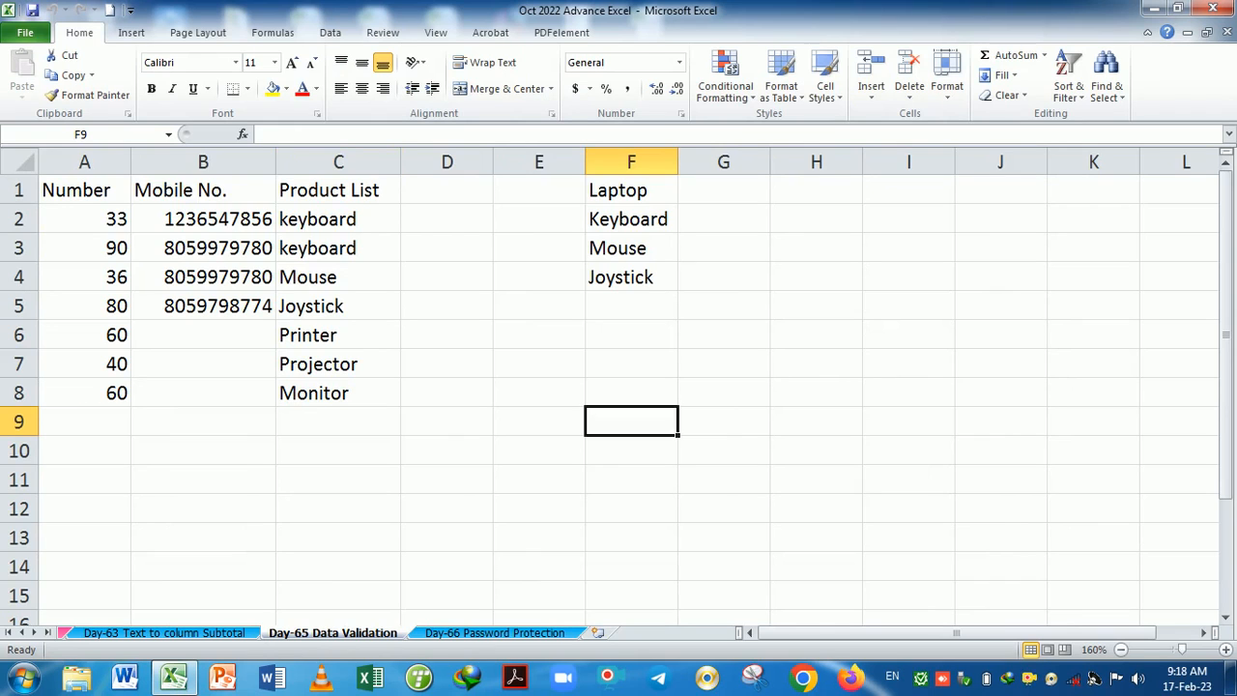
{"action": "left_click", "coordinate": [133, 33]}
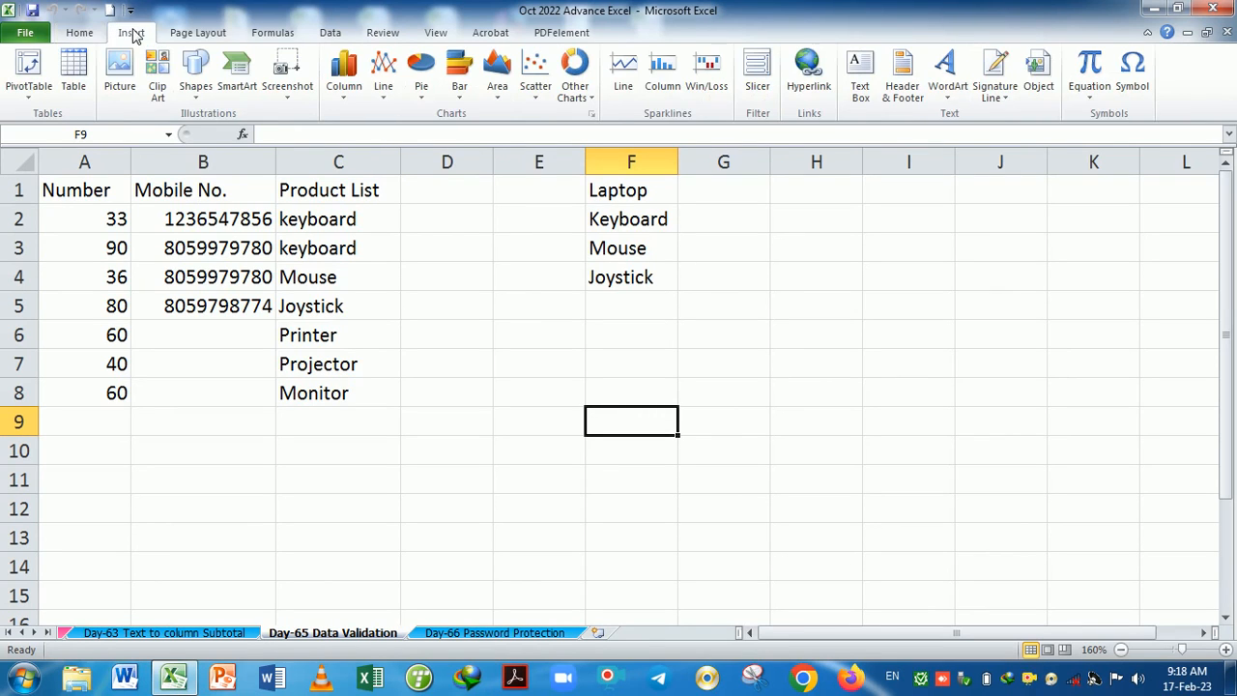
{"action": "left_click", "coordinate": [80, 37]}
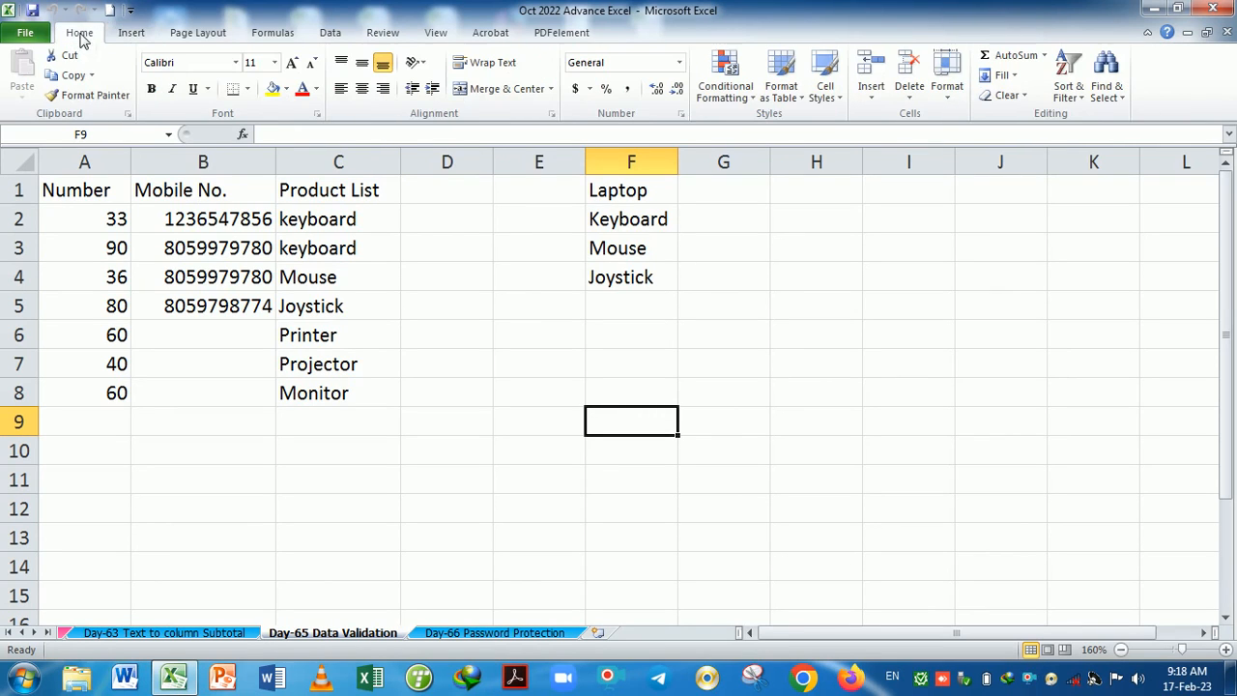
{"action": "left_click", "coordinate": [512, 634]}
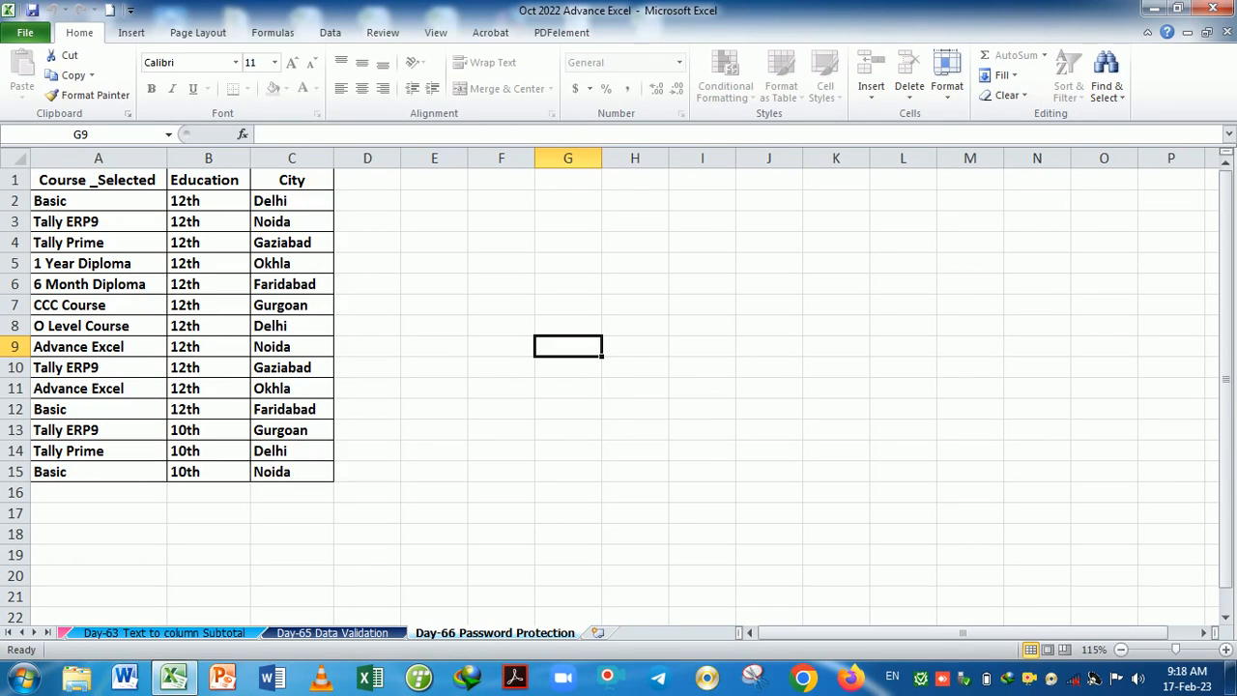
{"action": "left_click", "coordinate": [618, 388]}
{"action": "left_click", "coordinate": [135, 35]}
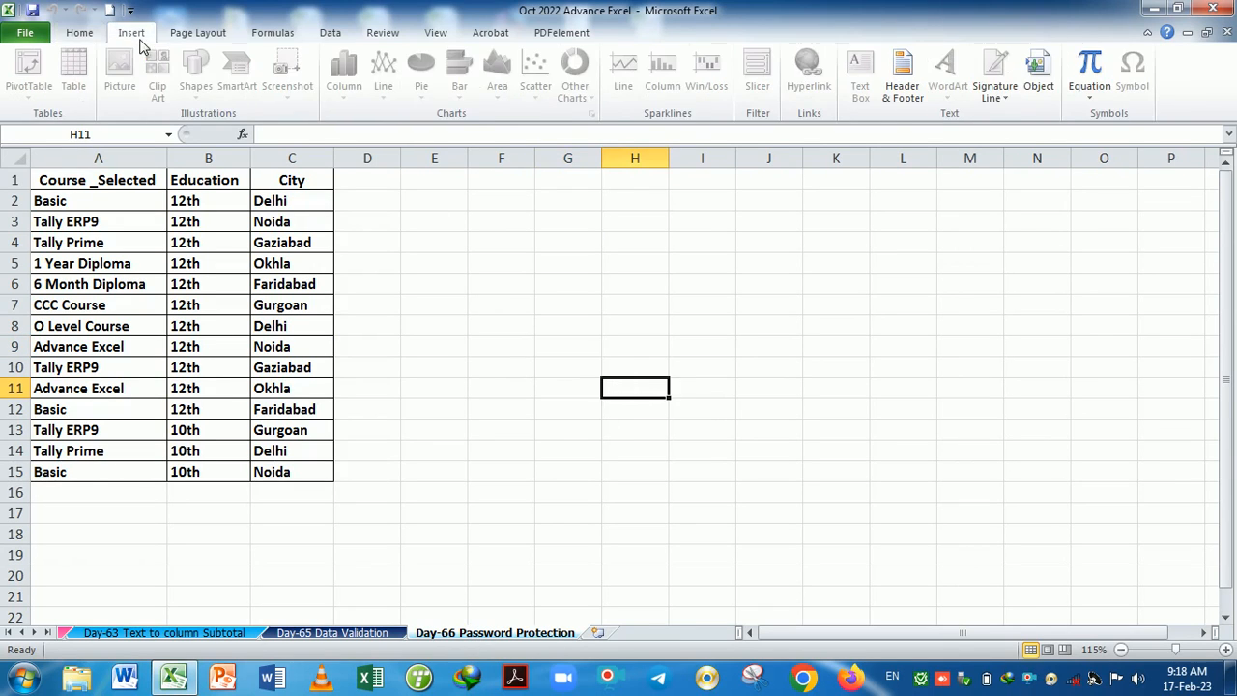
{"action": "left_click", "coordinate": [184, 35]}
{"action": "left_click", "coordinate": [132, 38]}
{"action": "left_click", "coordinate": [89, 38]}
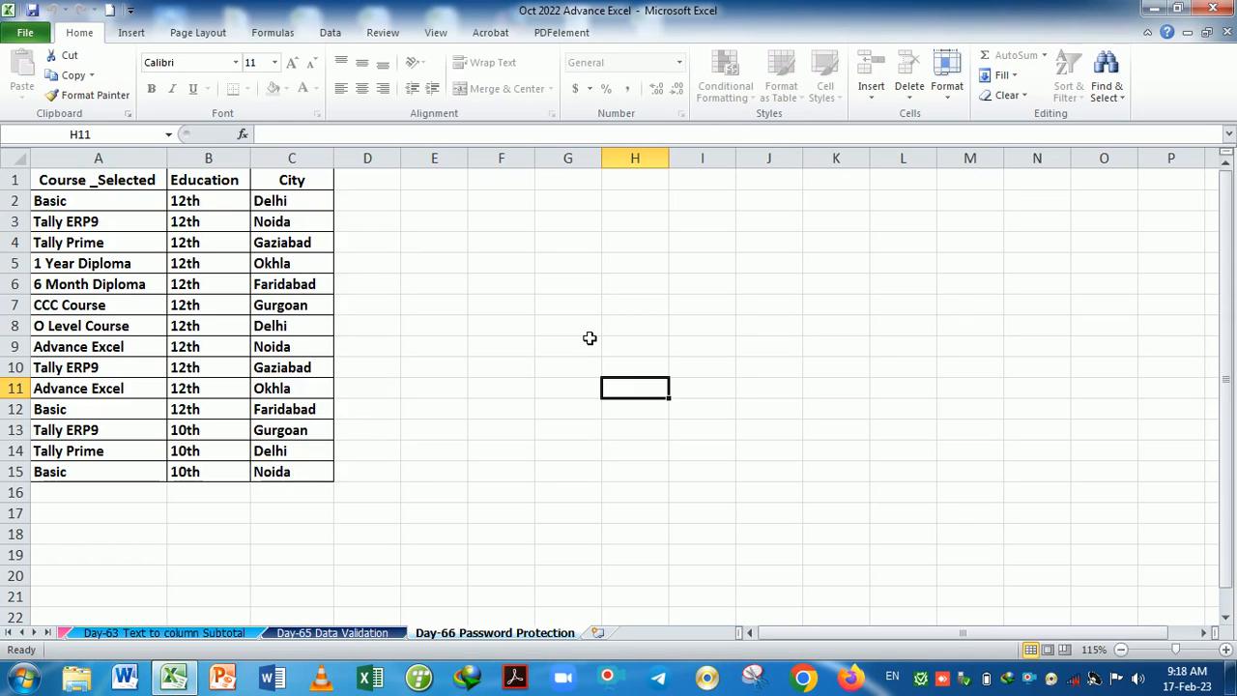
{"action": "key", "text": "a"}
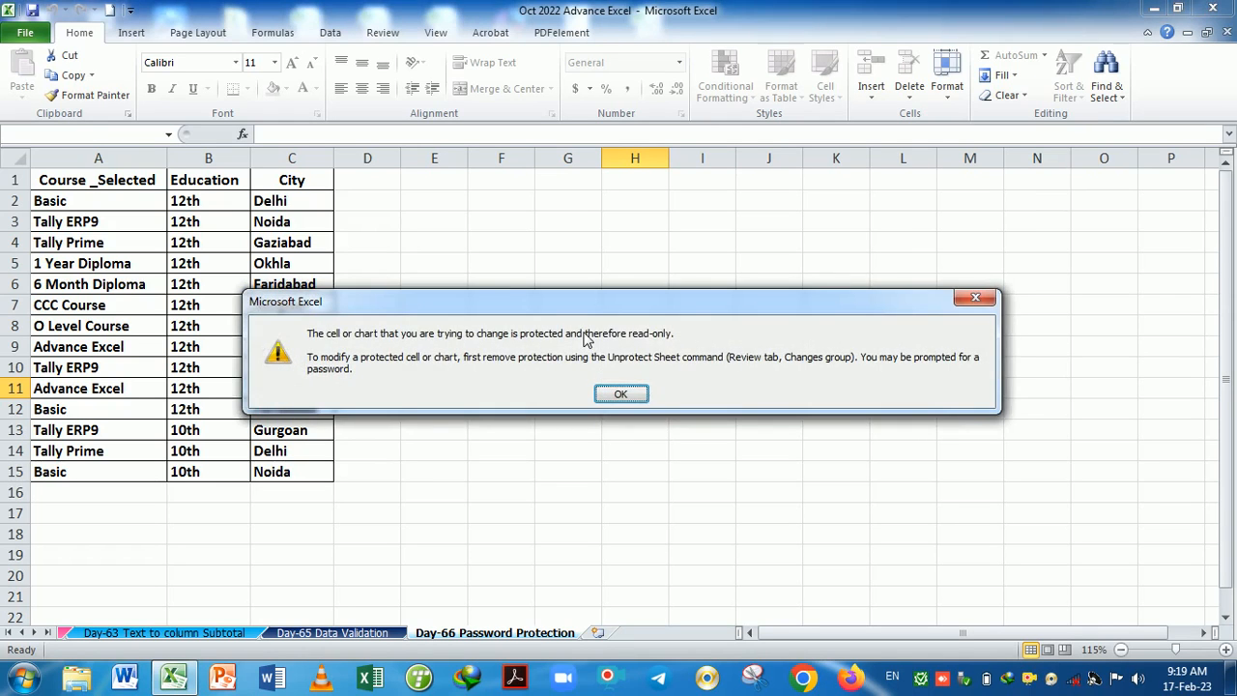
{"action": "key", "text": "Return"}
{"action": "key", "text": "a"}
{"action": "left_click_drag", "start_coordinate": [473, 305], "coordinate": [532, 278]}
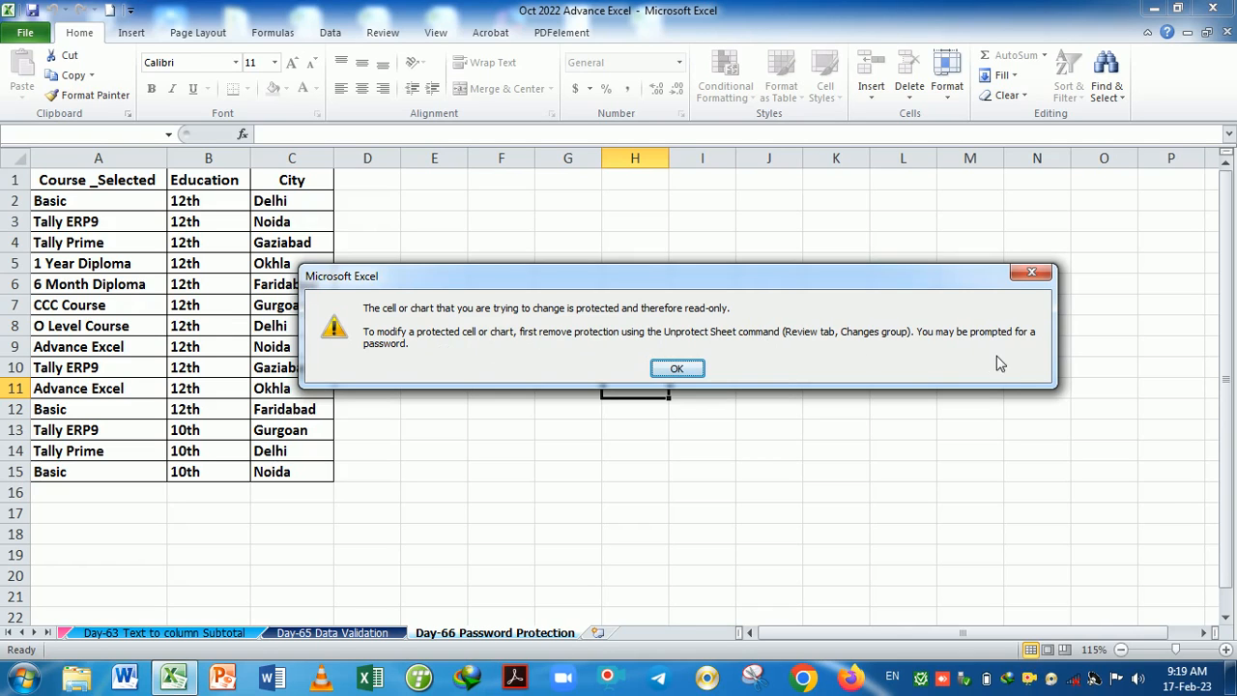
{"action": "left_click", "coordinate": [681, 371]}
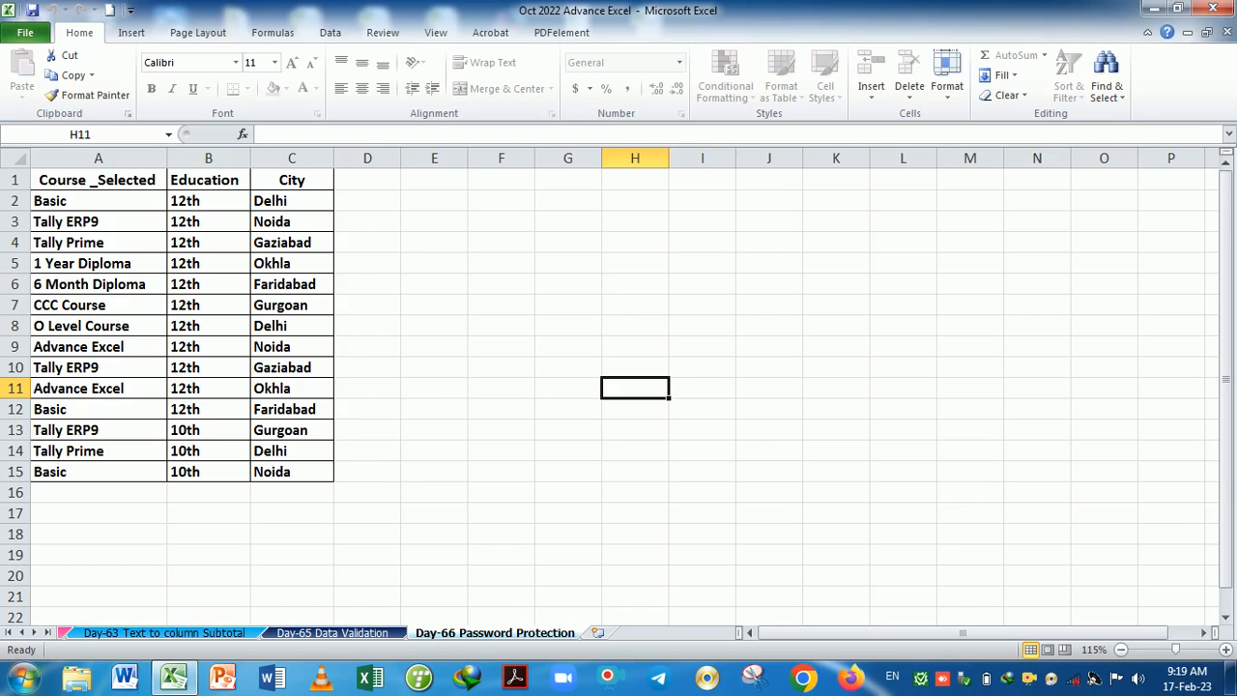
{"action": "left_click", "coordinate": [556, 395]}
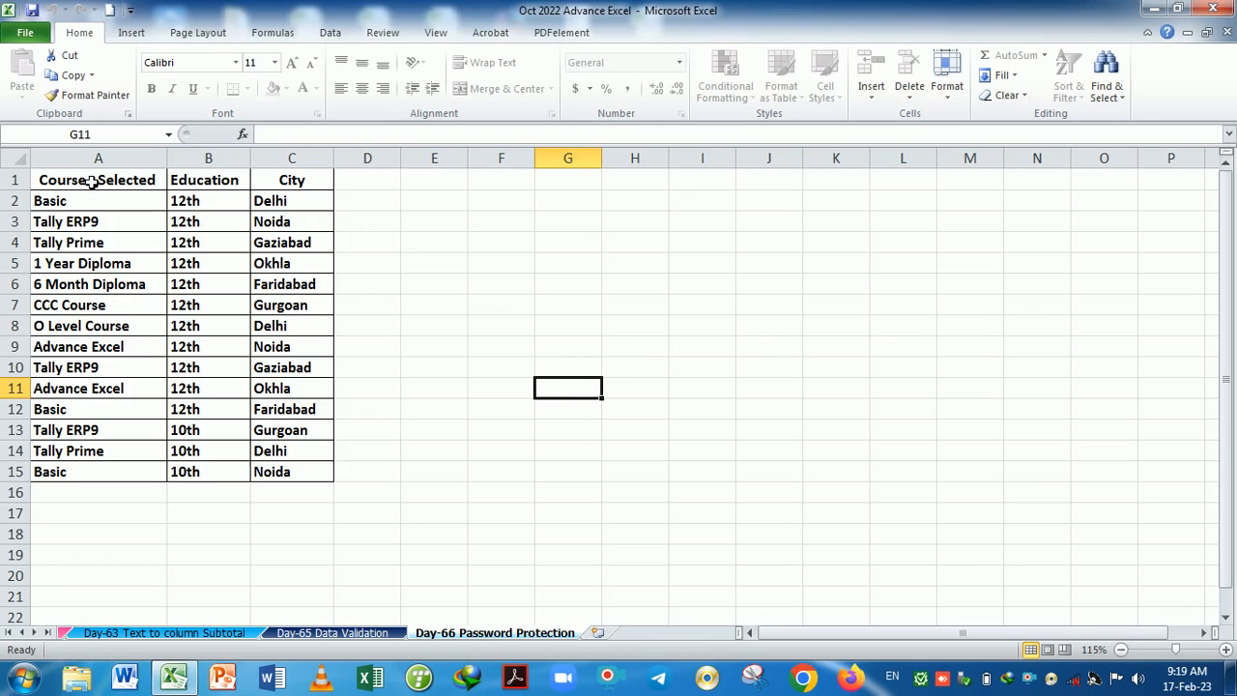
{"action": "left_click_drag", "start_coordinate": [91, 180], "coordinate": [297, 474]}
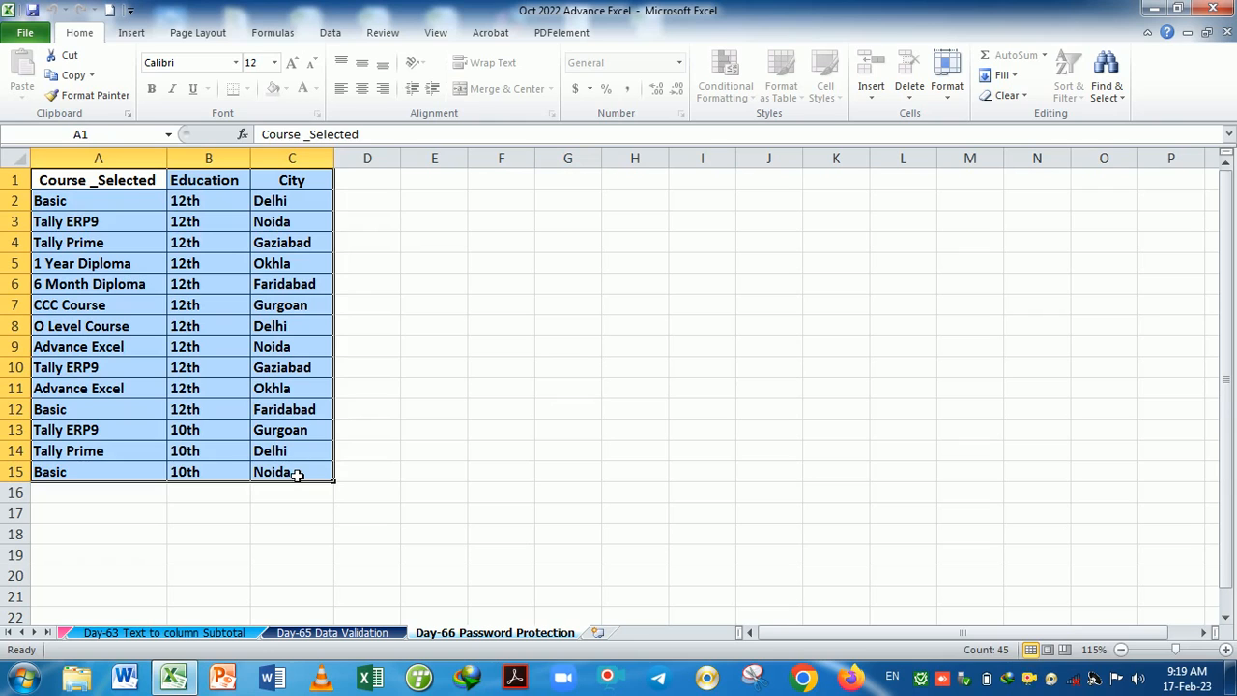
{"action": "left_click", "coordinate": [504, 427]}
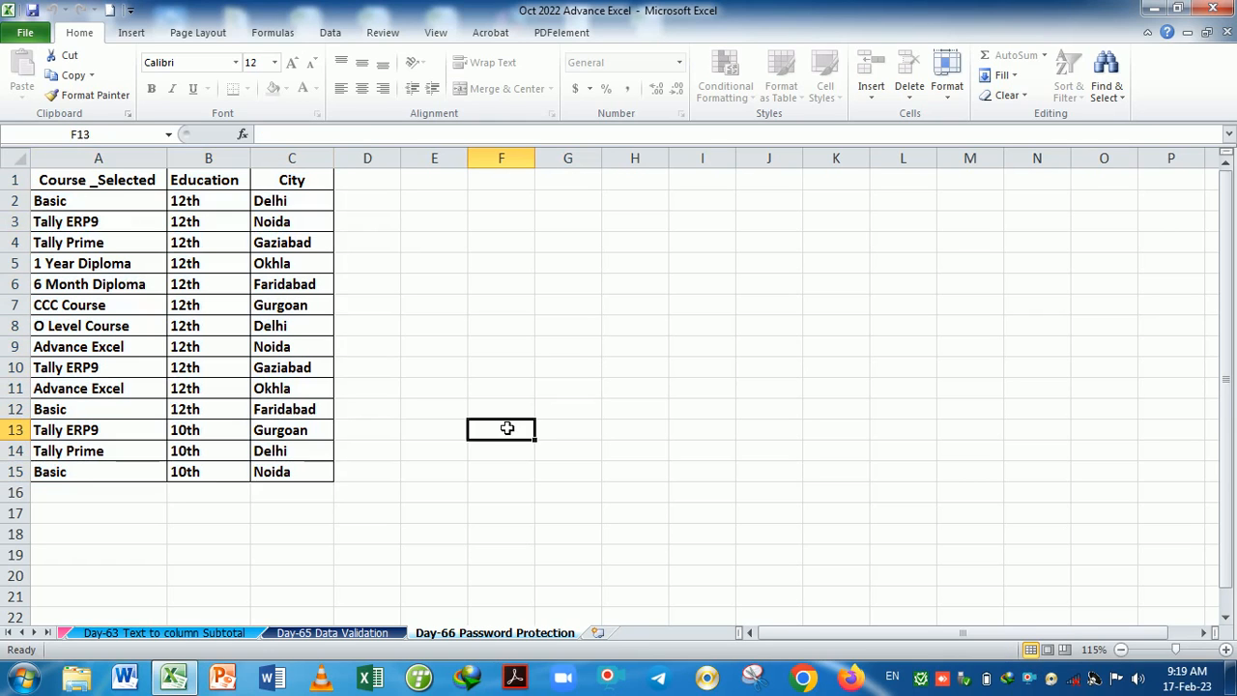
{"action": "left_click_drag", "start_coordinate": [111, 190], "coordinate": [322, 470]}
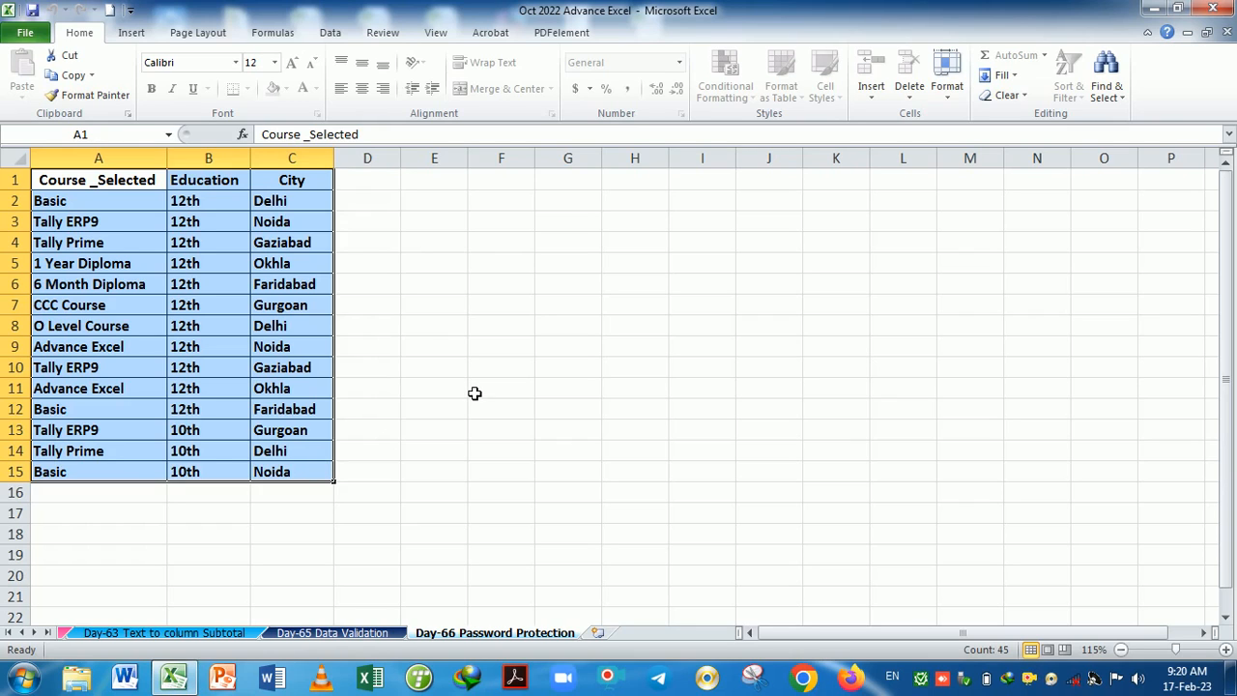
{"action": "key", "text": "ctrl+c"}
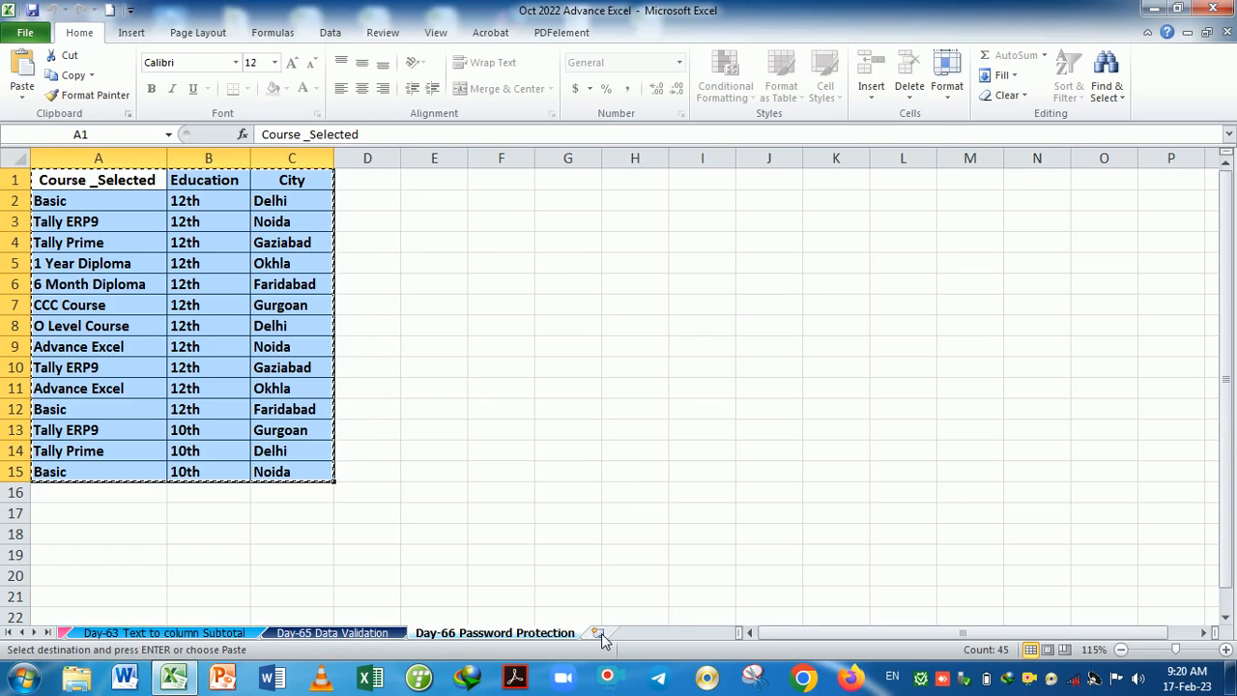
{"action": "left_click", "coordinate": [559, 441]}
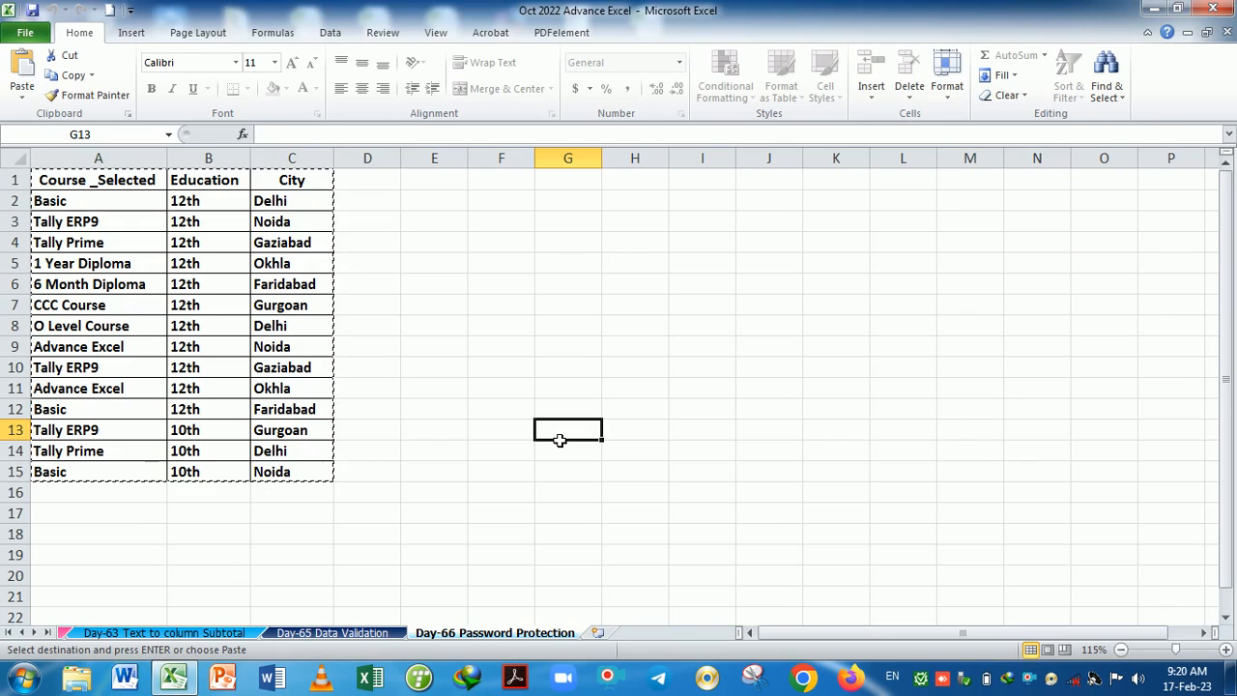
{"action": "left_click", "coordinate": [487, 436]}
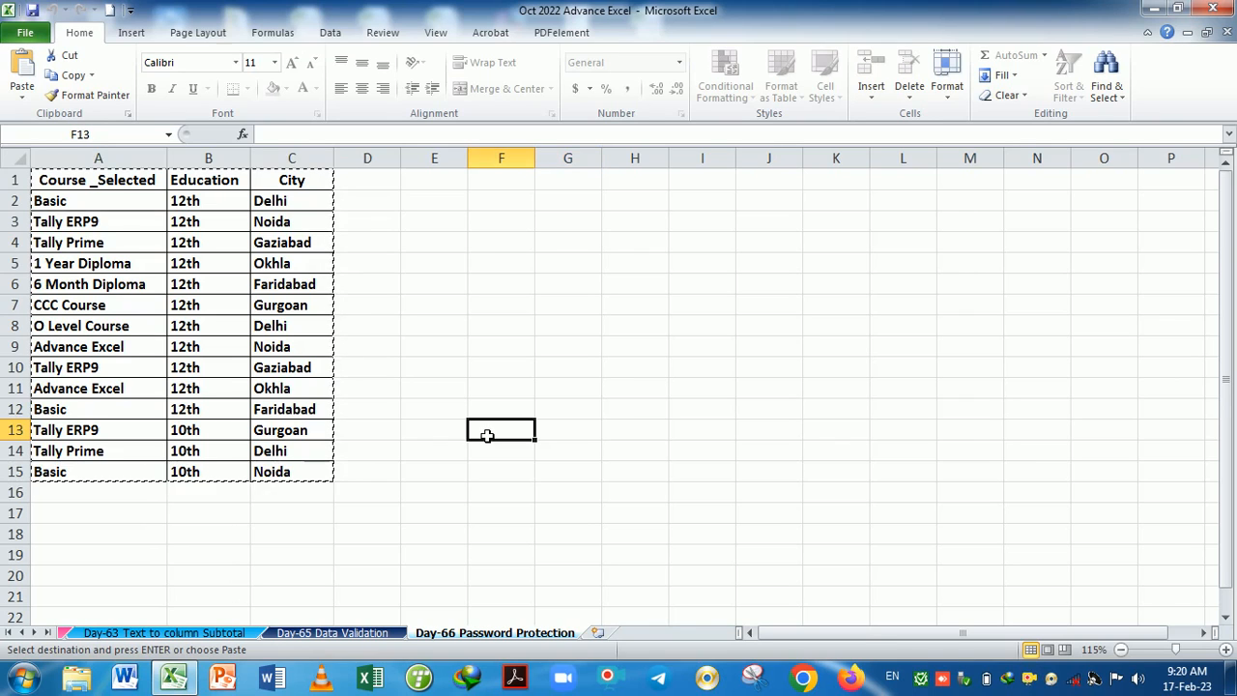
{"action": "key", "text": "Escape"}
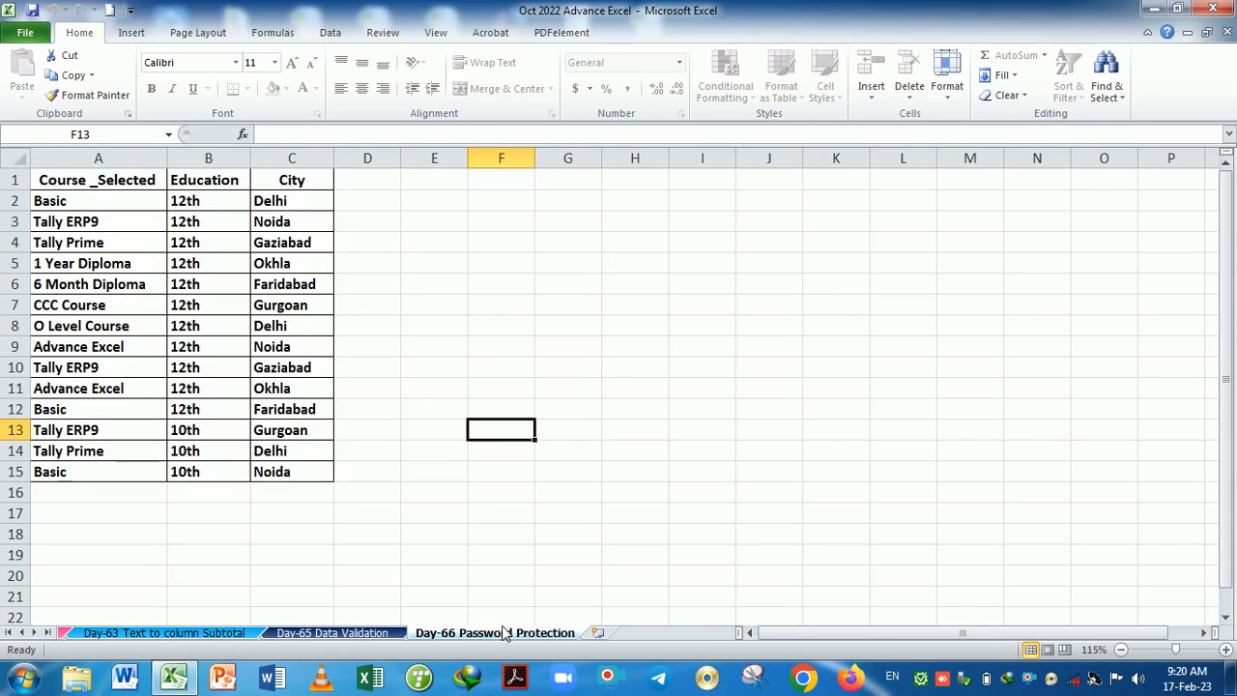
Unprotect the sheet by entering its password in the Unprotect Sheet dialog.
{"action": "left_click", "coordinate": [382, 32]}
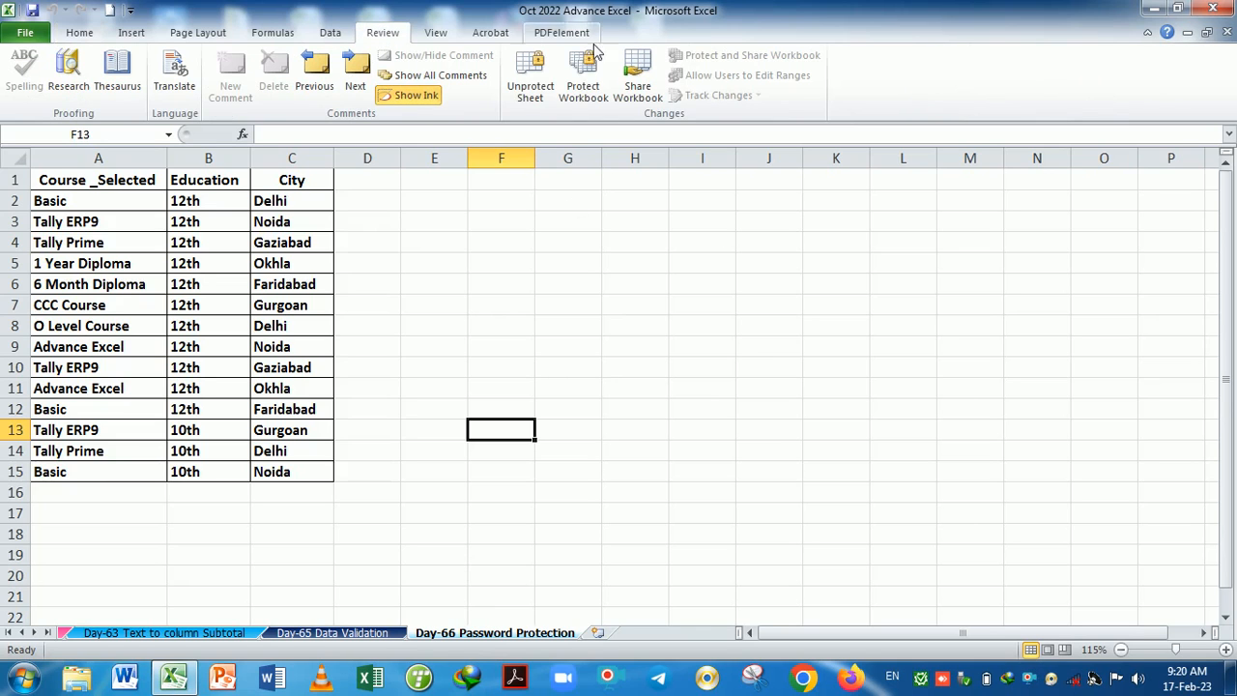
{"action": "left_click", "coordinate": [530, 85]}
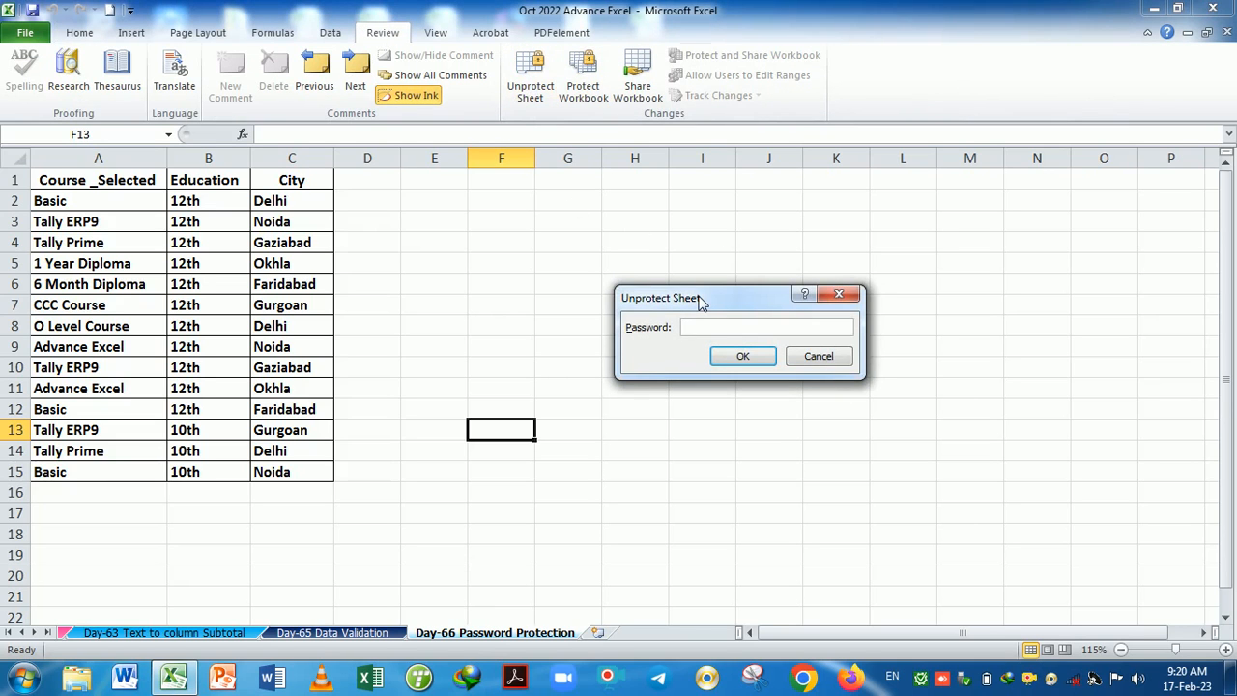
{"action": "type", "text": "12"}
{"action": "key", "text": "Return"}
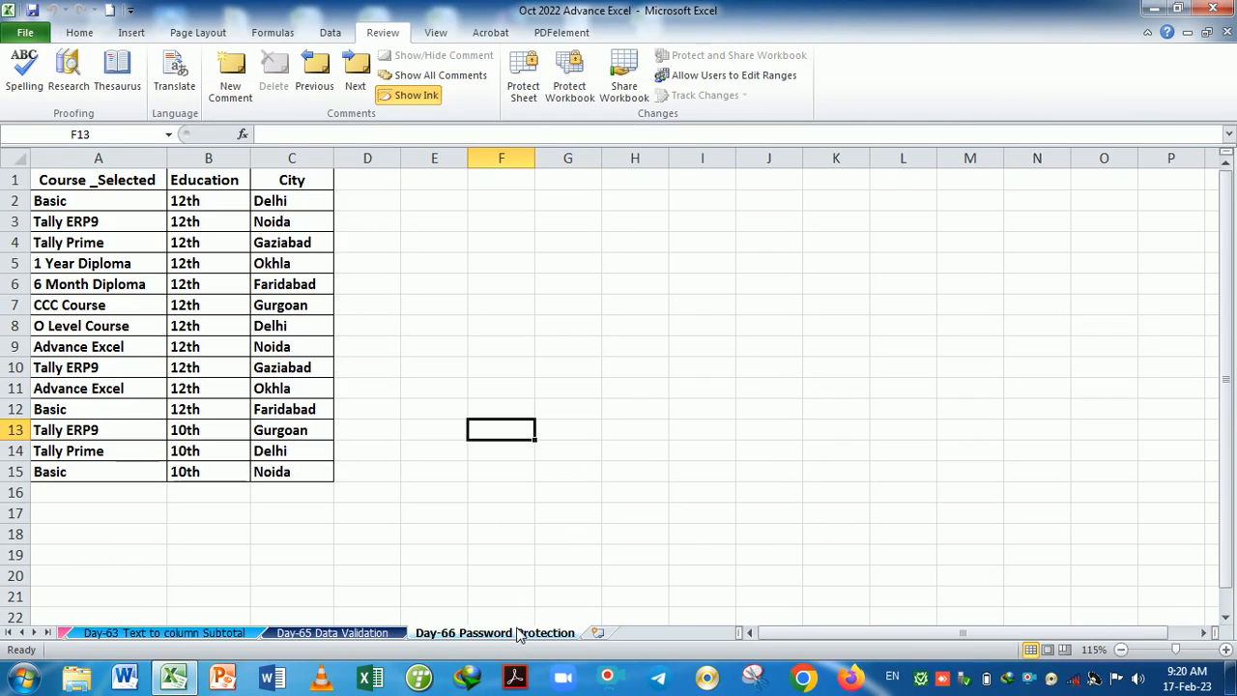
Test editing by typing 'gg' in F11, erase it, then select B9.
{"action": "left_click", "coordinate": [499, 386]}
{"action": "type", "text": "gg"}
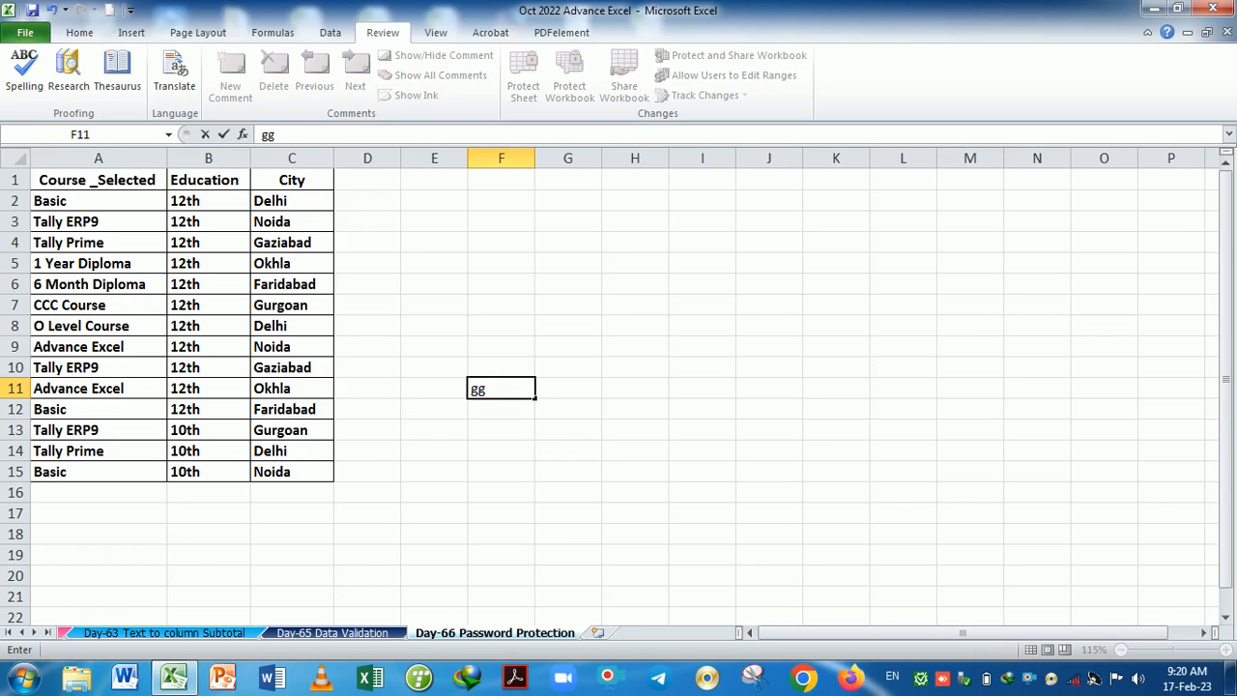
{"action": "key", "text": "BackSpace"}
{"action": "key", "text": "BackSpace"}
{"action": "left_click", "coordinate": [435, 471]}
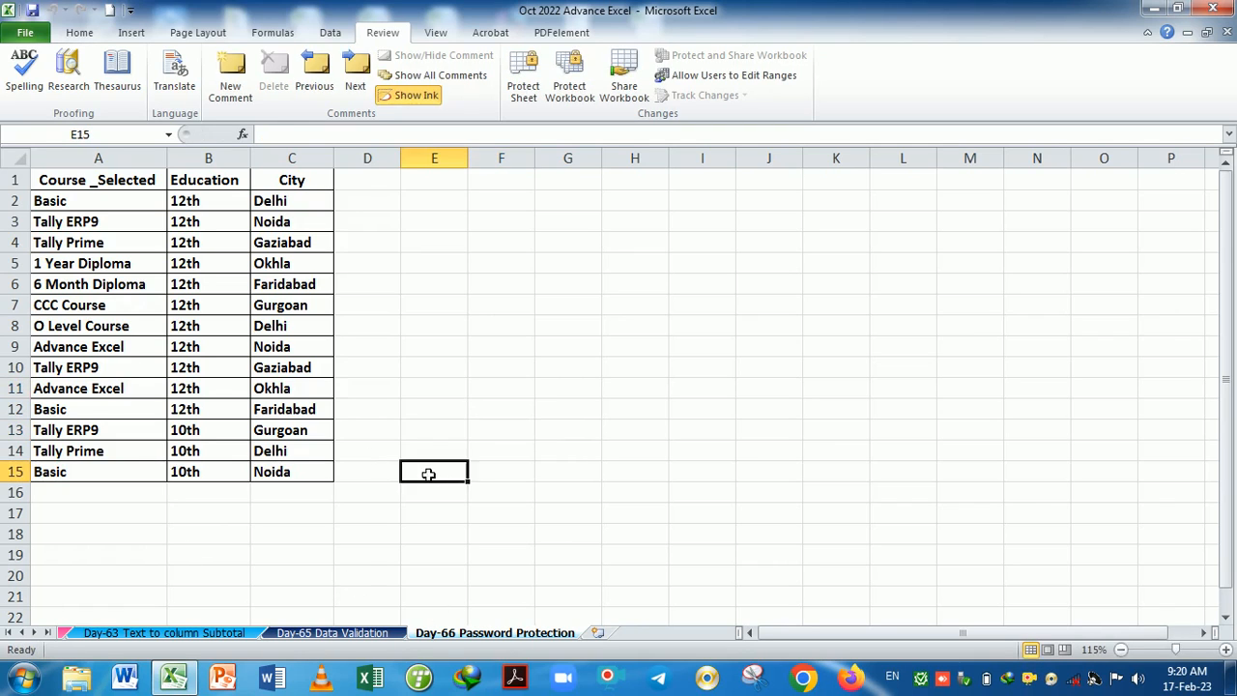
{"action": "left_click", "coordinate": [182, 346]}
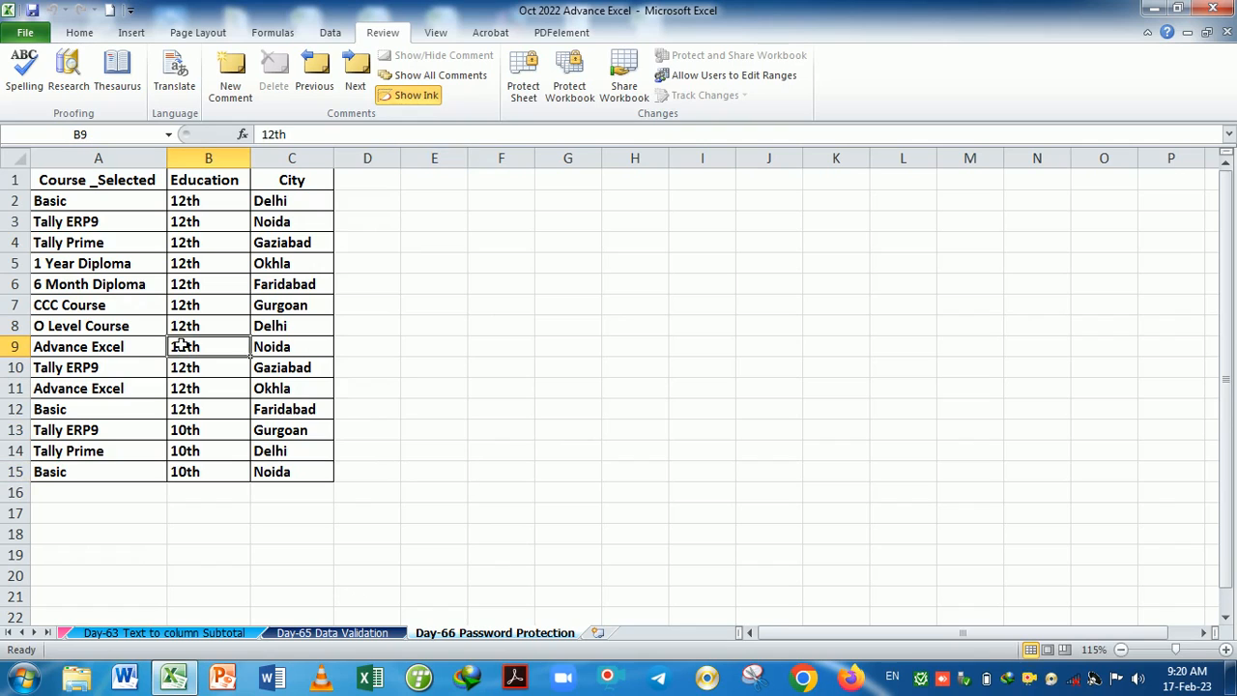
Protect the sheet from its tab menu, unticking Select locked and unlocked cells, with a confirmed password.
{"action": "right_click", "coordinate": [473, 636]}
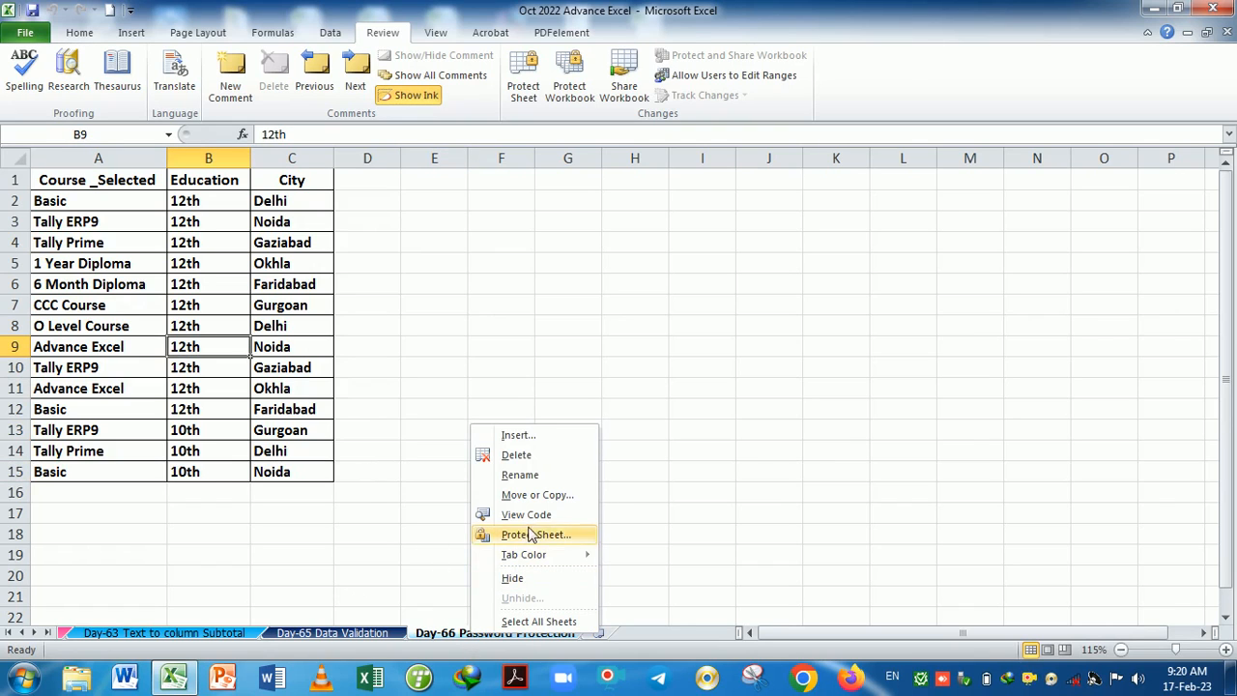
{"action": "left_click", "coordinate": [643, 361]}
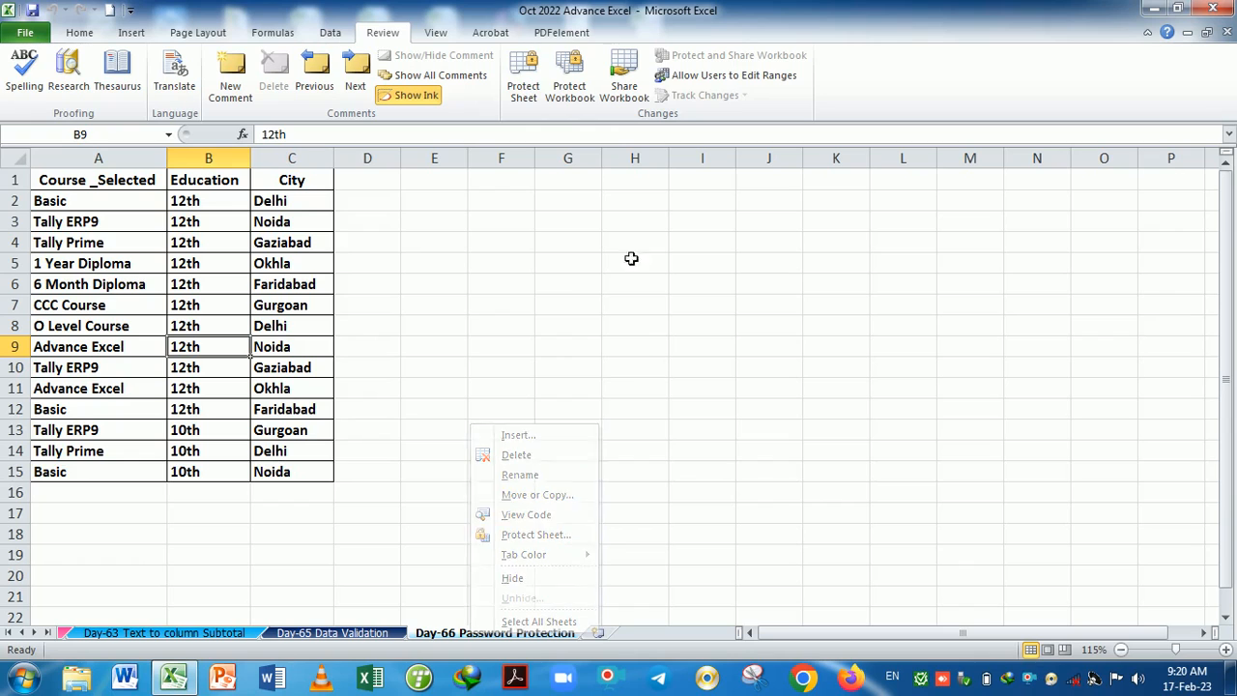
{"action": "right_click", "coordinate": [509, 640]}
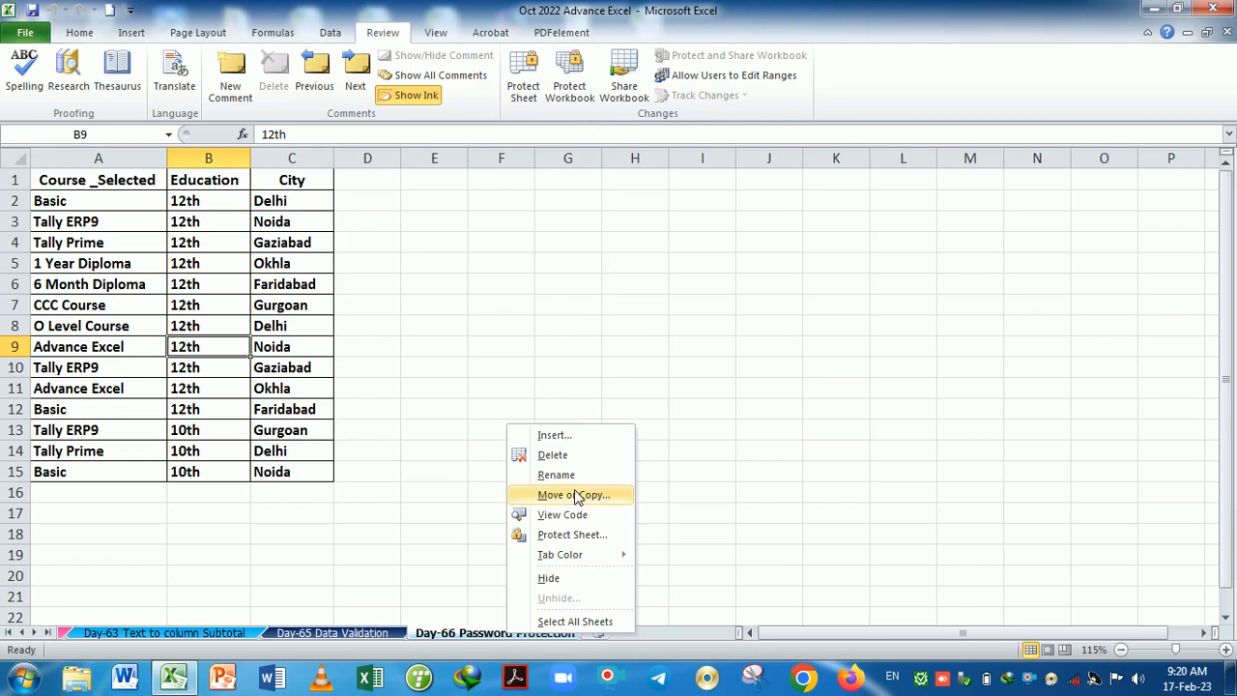
{"action": "left_click", "coordinate": [572, 534]}
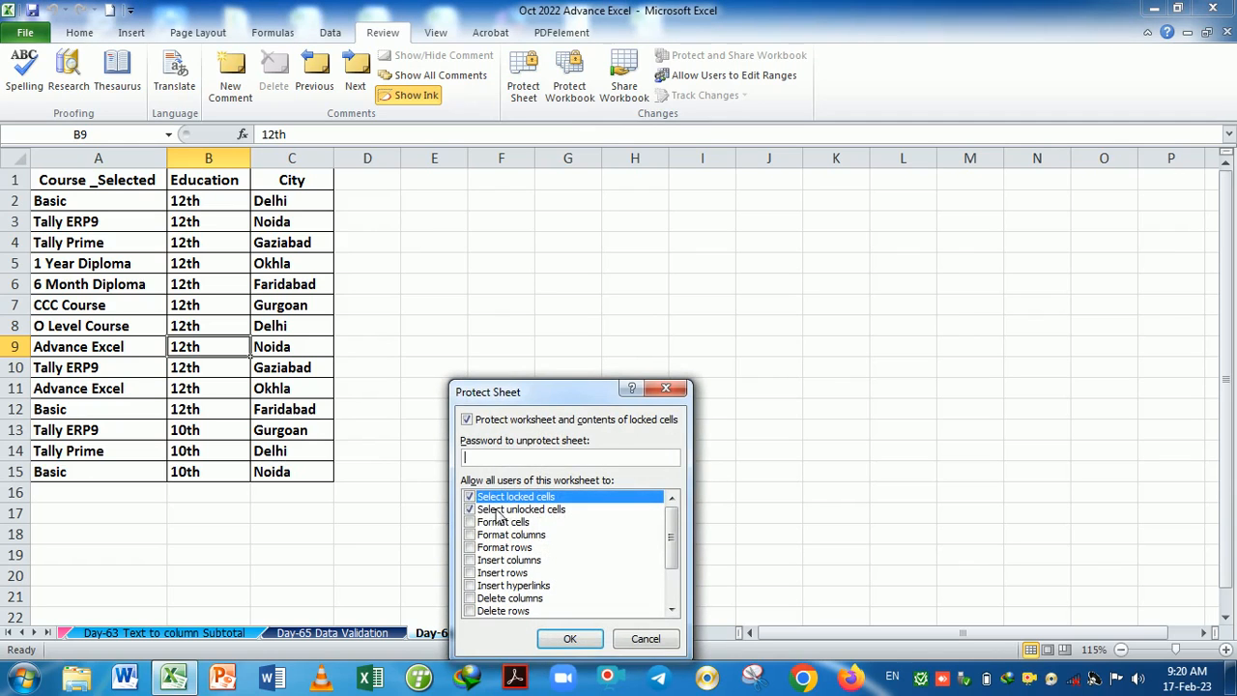
{"action": "left_click", "coordinate": [471, 497]}
{"action": "left_click", "coordinate": [472, 509]}
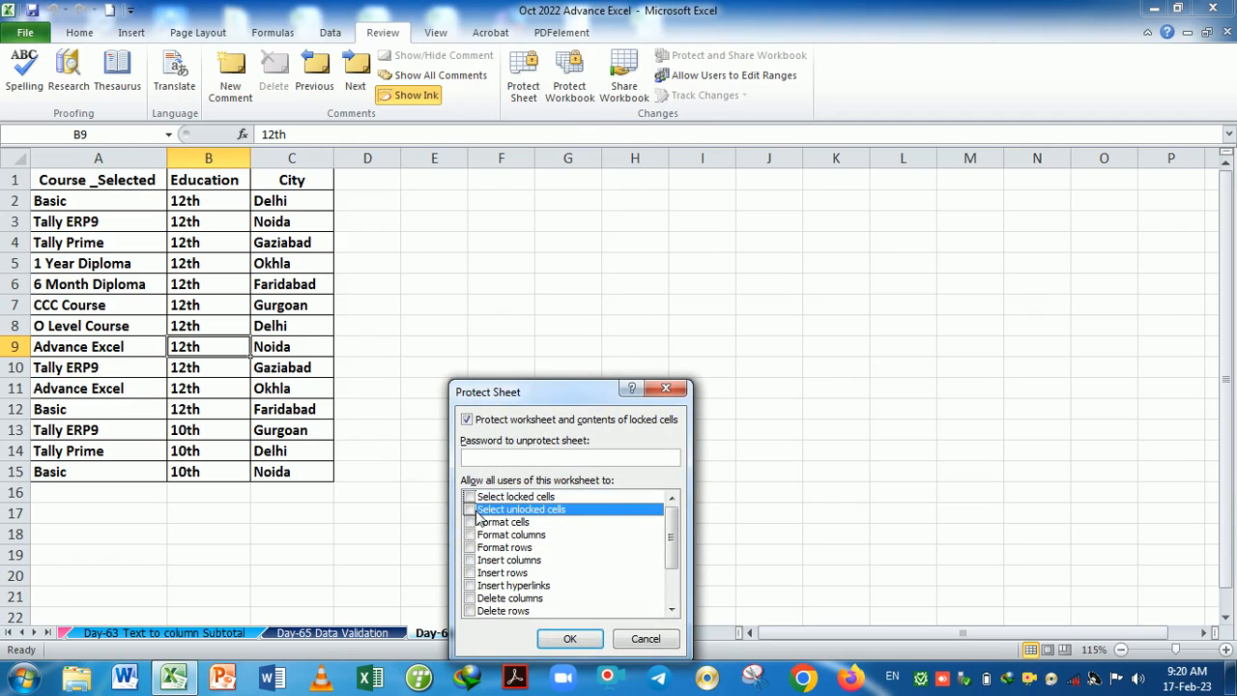
{"action": "left_click", "coordinate": [507, 458]}
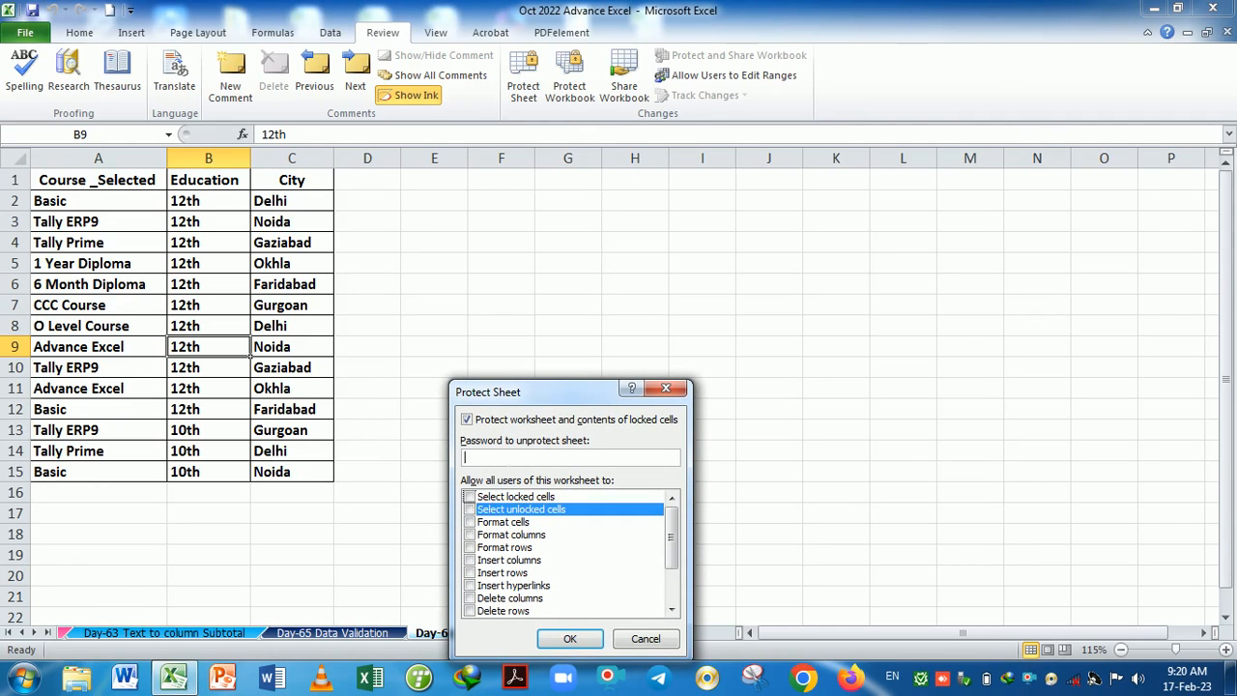
{"action": "type", "text": "1"}
{"action": "key", "text": "Return"}
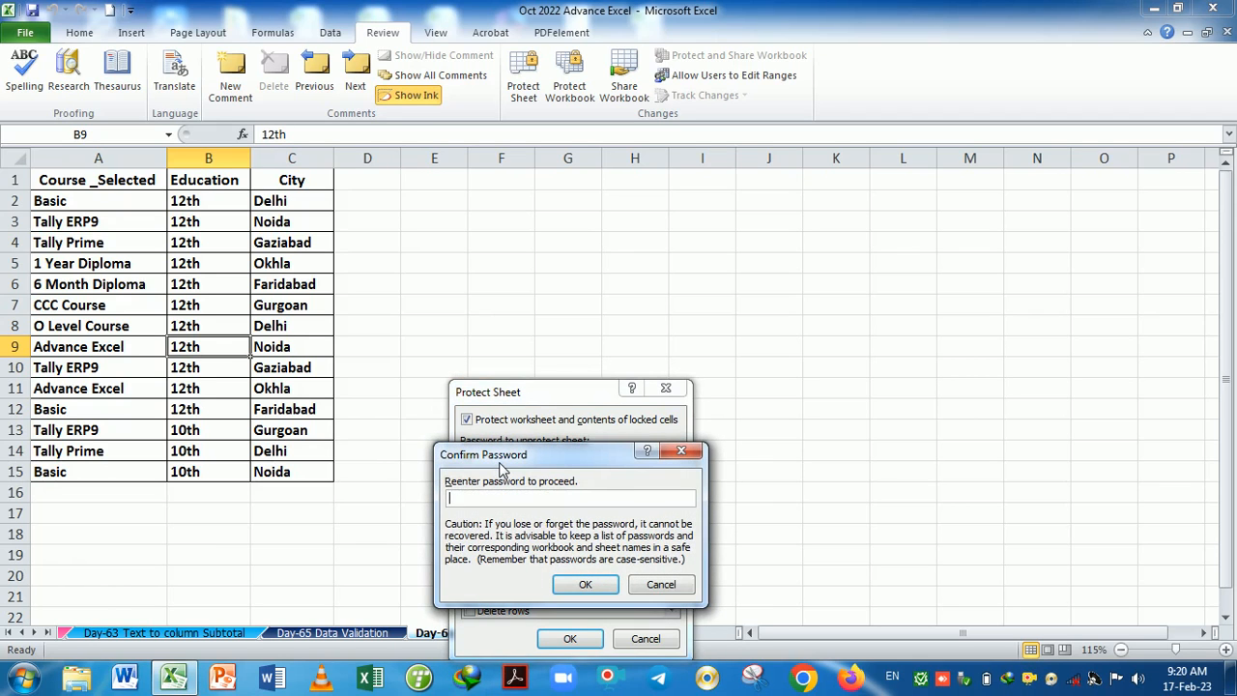
{"action": "type", "text": "1"}
{"action": "key", "text": "Return"}
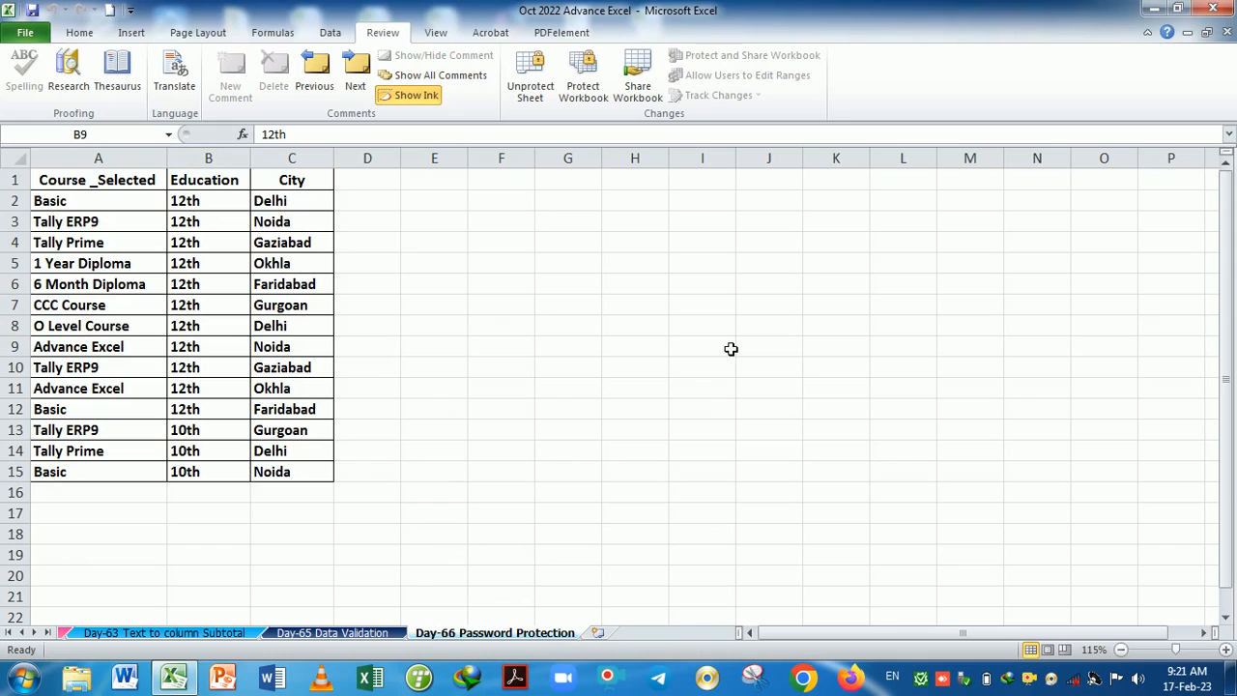
Try editing three protected cells including C8, dismiss each read-only warning, then open Print preview.
{"action": "double_click", "coordinate": [487, 358]}
{"action": "left_click", "coordinate": [625, 395]}
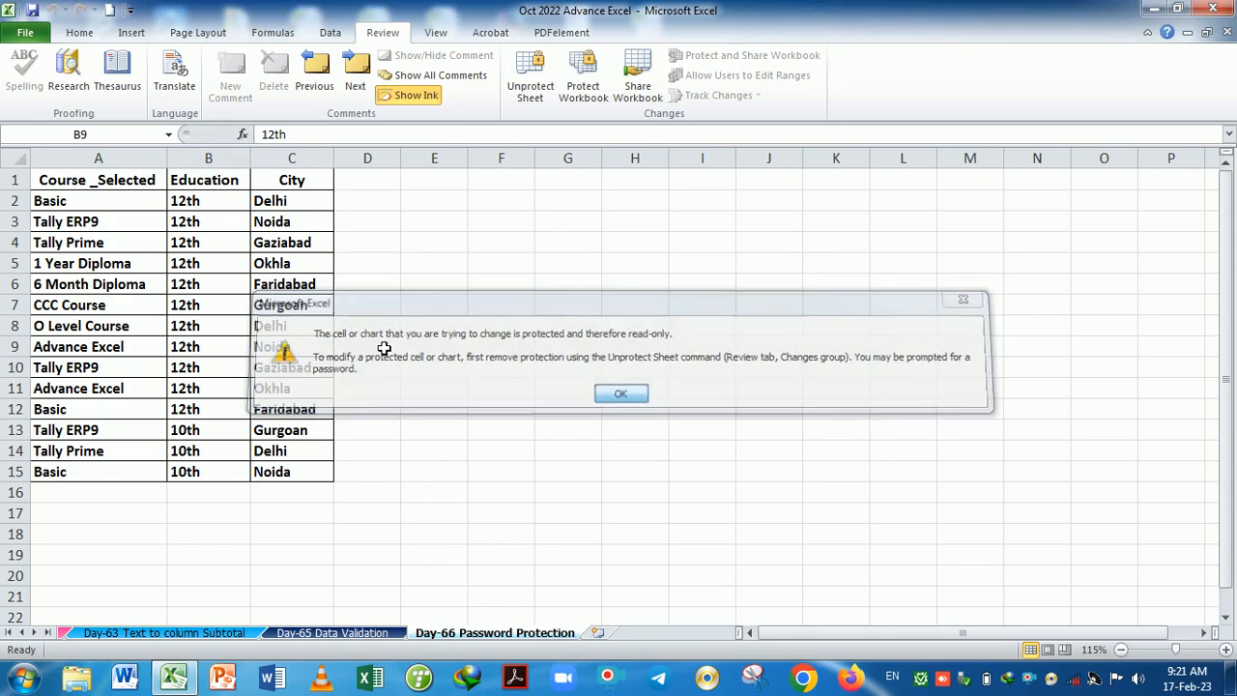
{"action": "double_click", "coordinate": [296, 324]}
{"action": "left_click", "coordinate": [622, 393]}
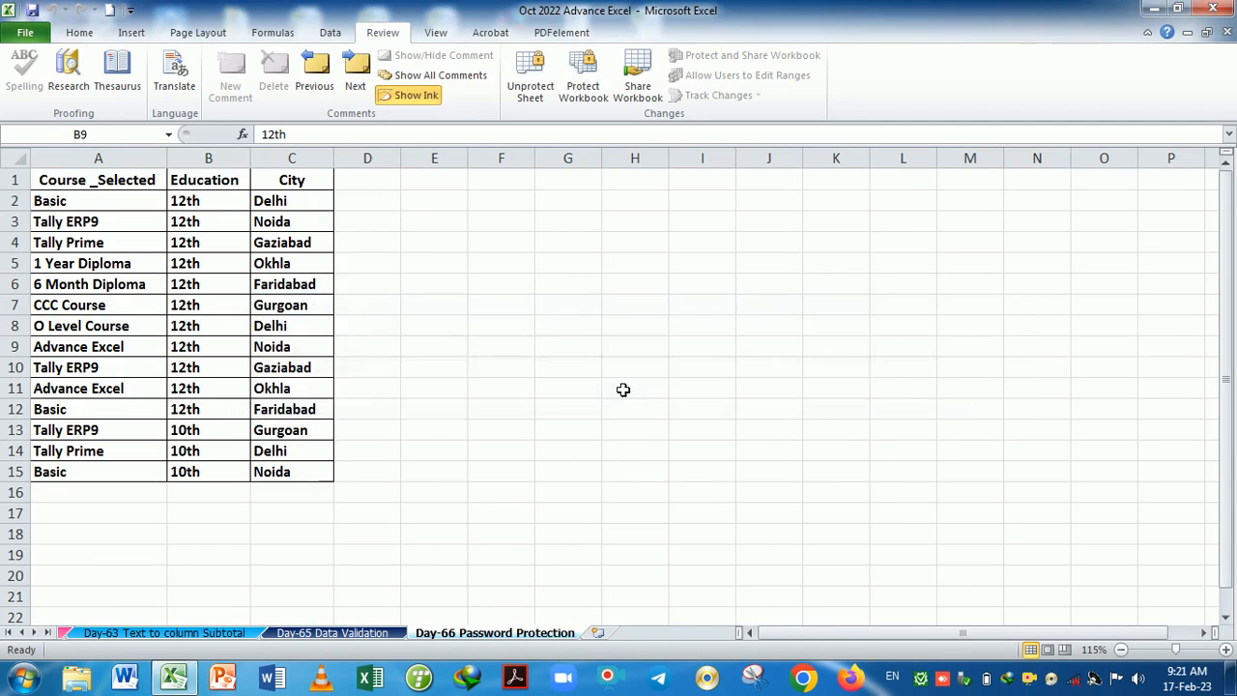
{"action": "double_click", "coordinate": [428, 313]}
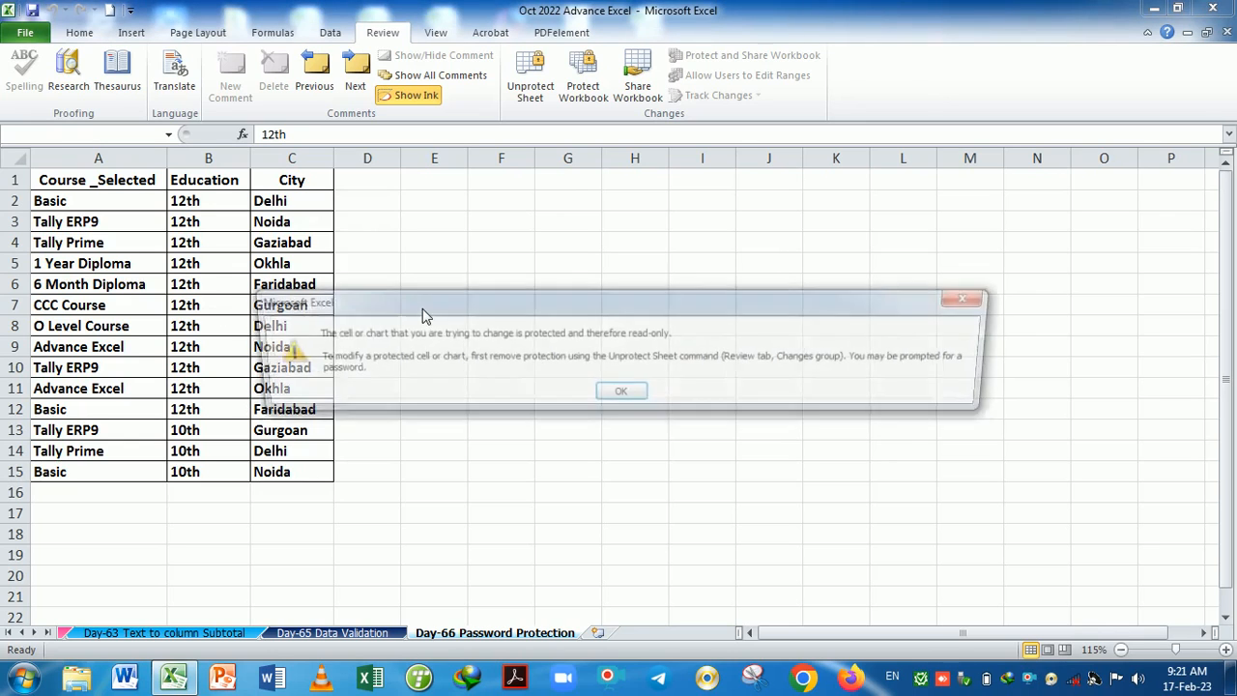
{"action": "left_click", "coordinate": [621, 395]}
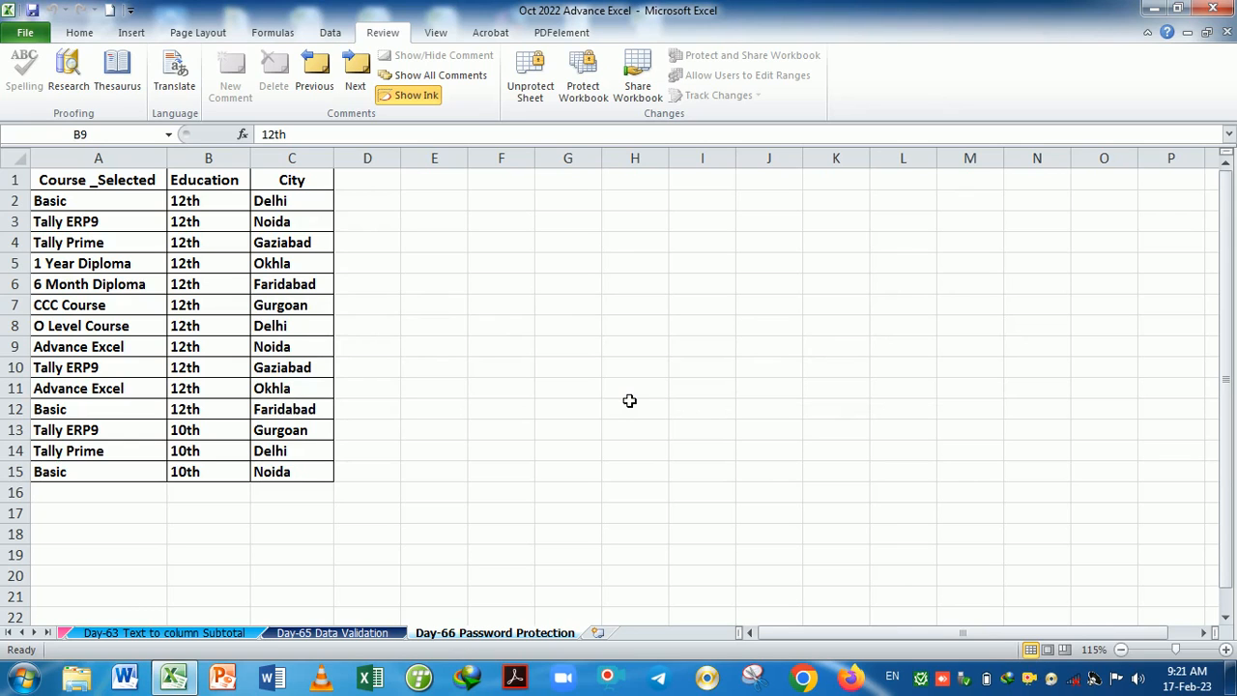
{"action": "key", "text": "ctrl+p"}
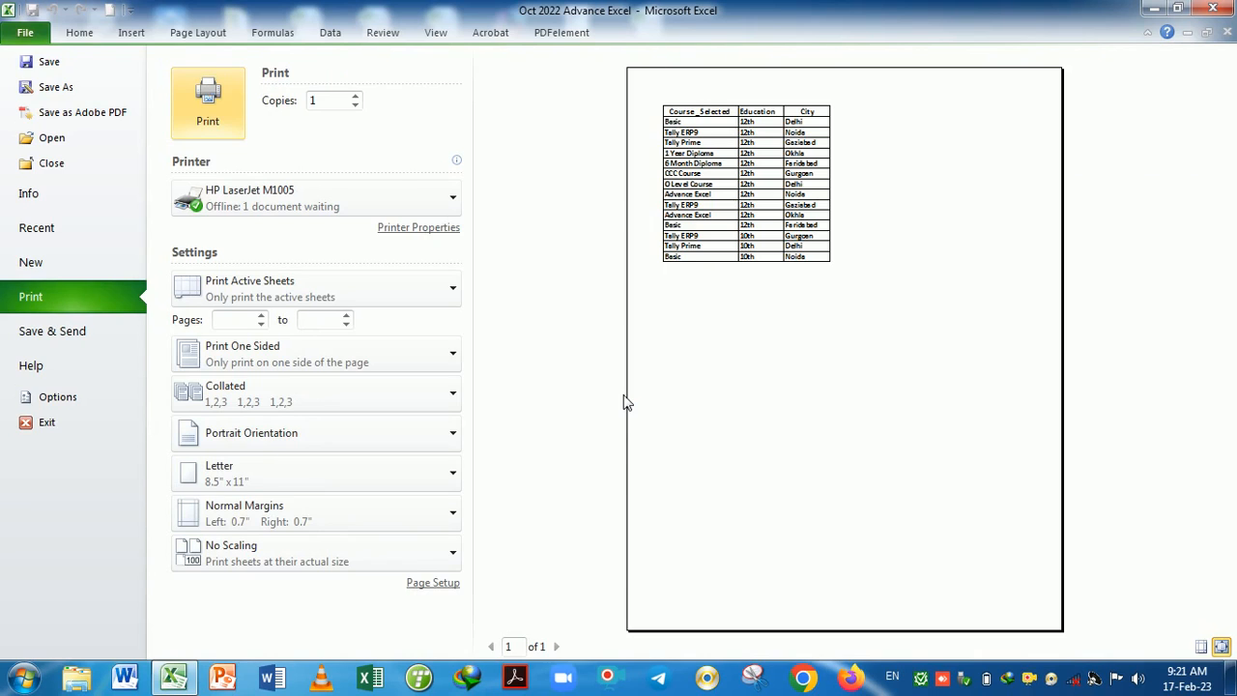
Leave Print preview, then open and dismiss the Day-66 sheet tab's context menu twice.
{"action": "key", "text": "Escape"}
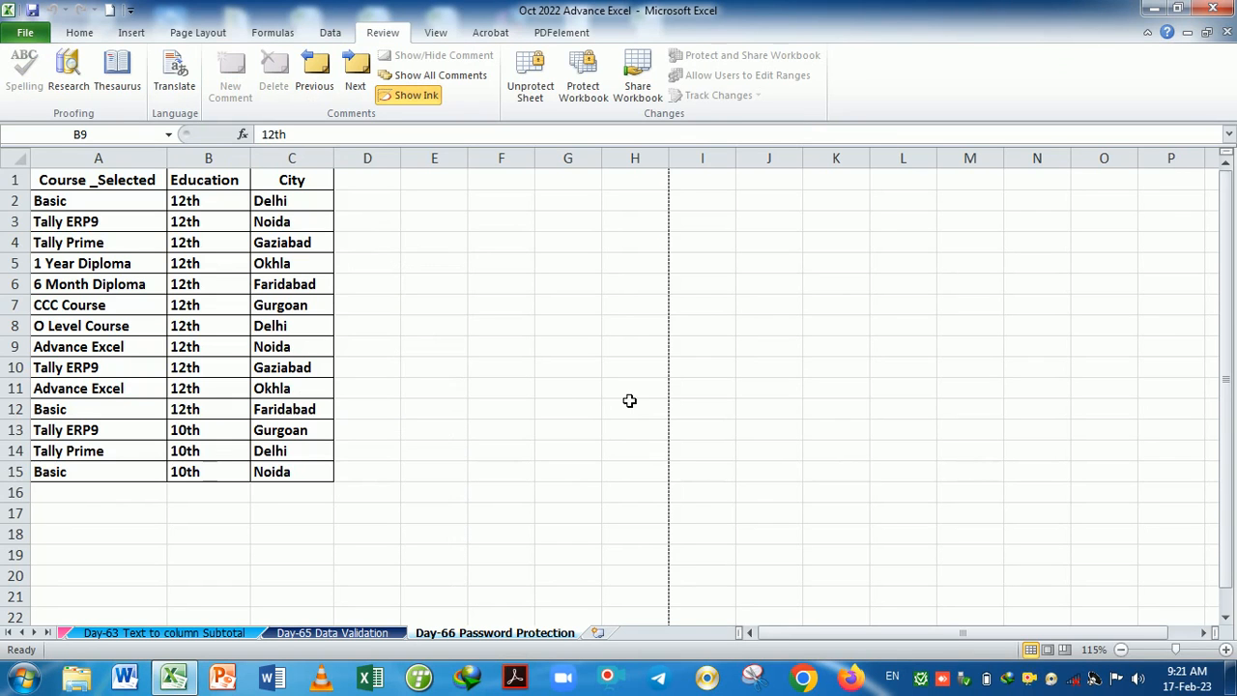
{"action": "right_click", "coordinate": [509, 638]}
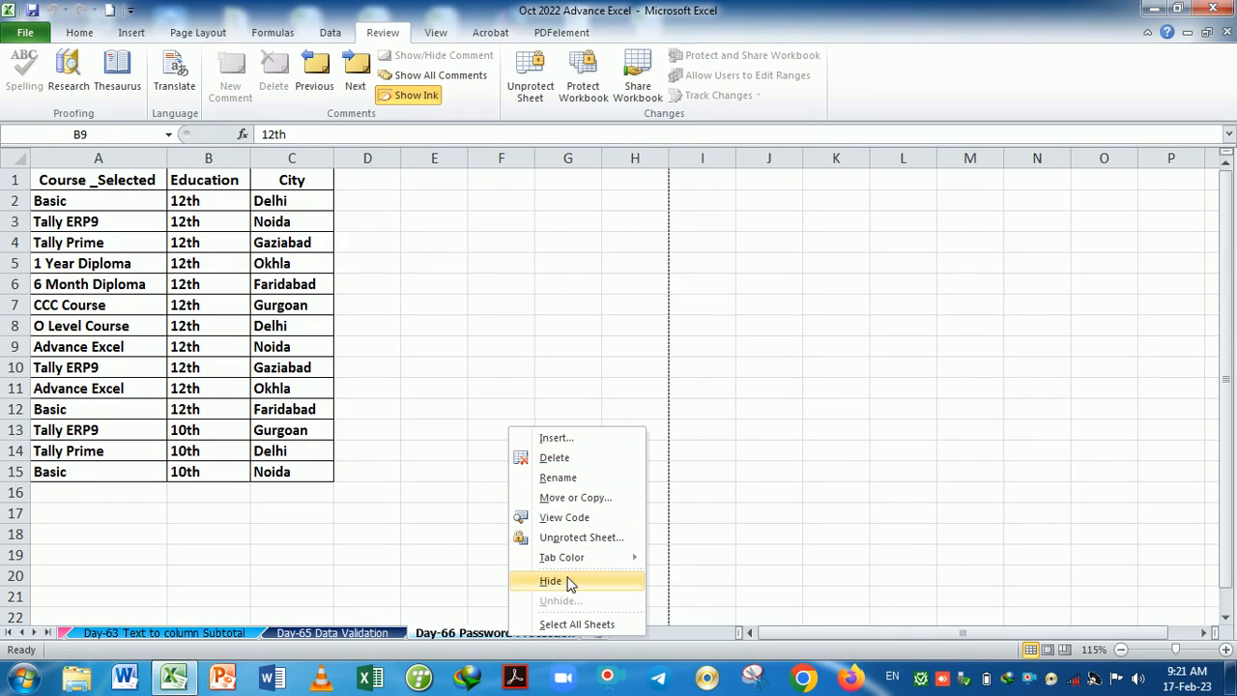
{"action": "left_click", "coordinate": [689, 464]}
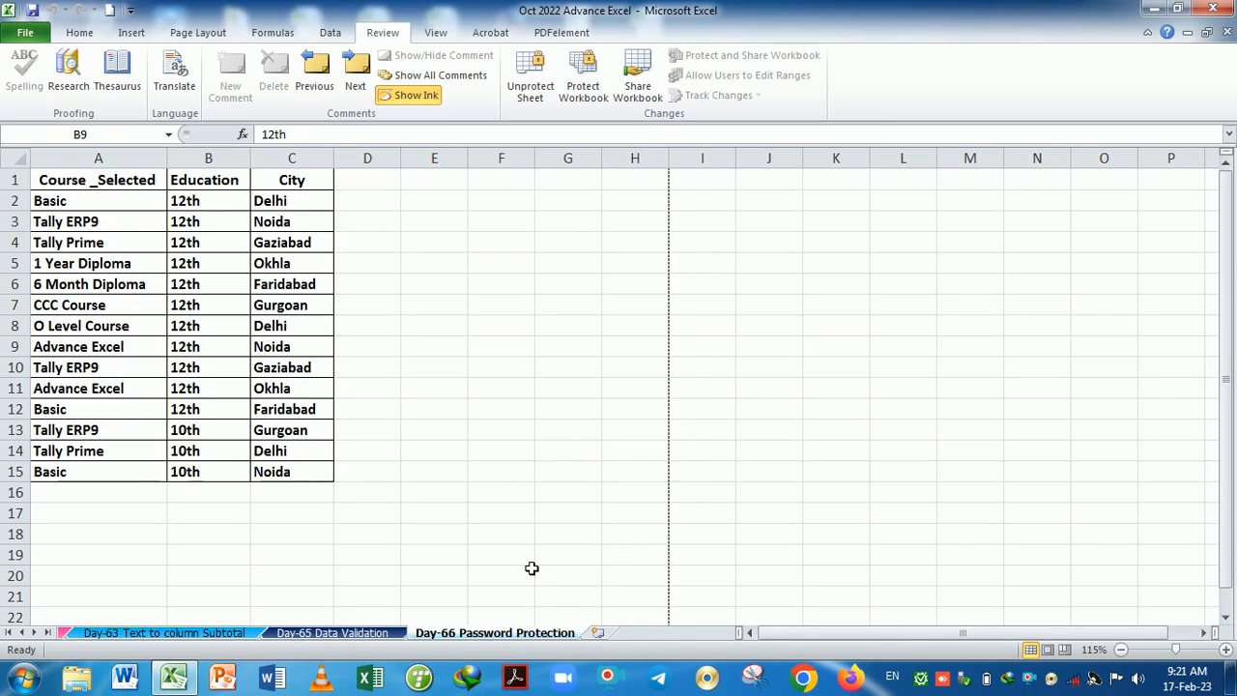
{"action": "right_click", "coordinate": [528, 636]}
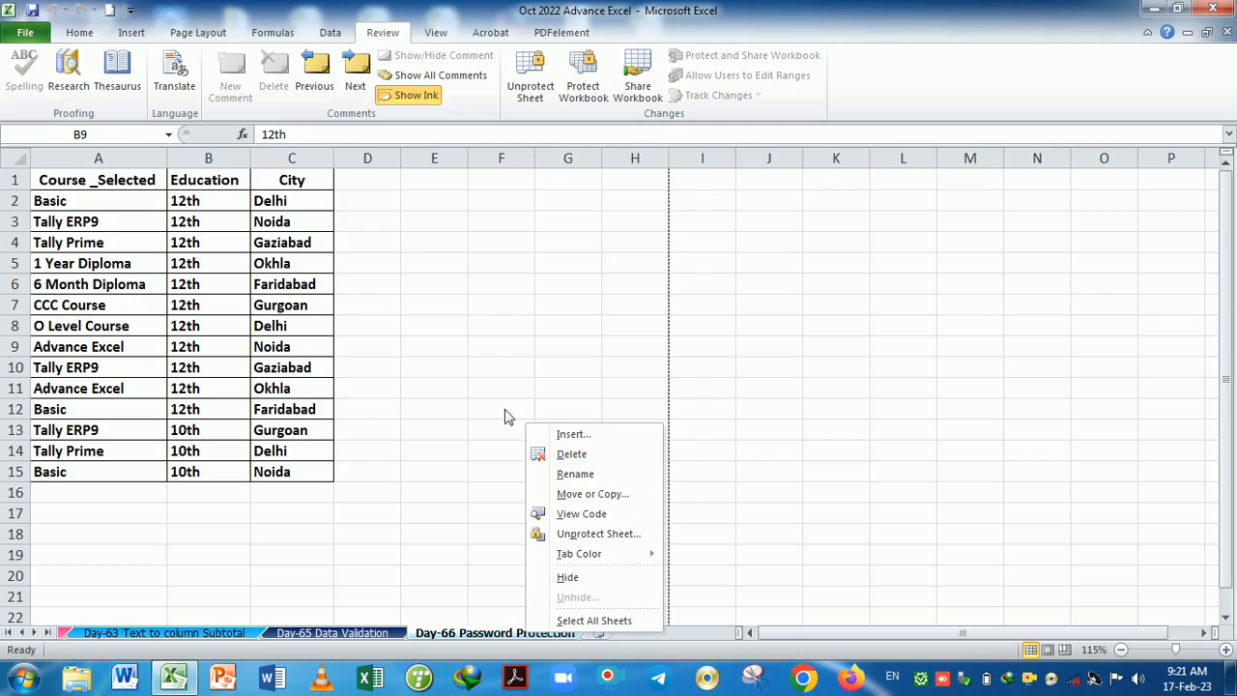
{"action": "key", "text": "Escape"}
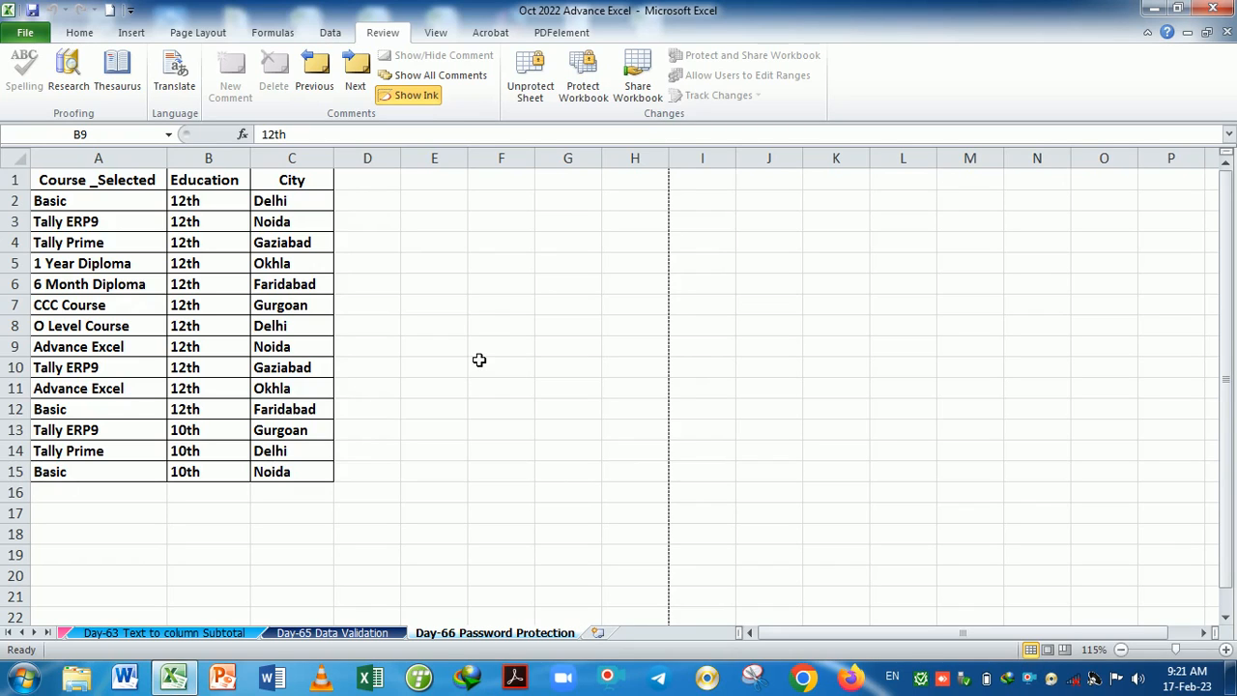
Protect the workbook structure with a password, entering it and then confirming it.
{"action": "left_click", "coordinate": [592, 100]}
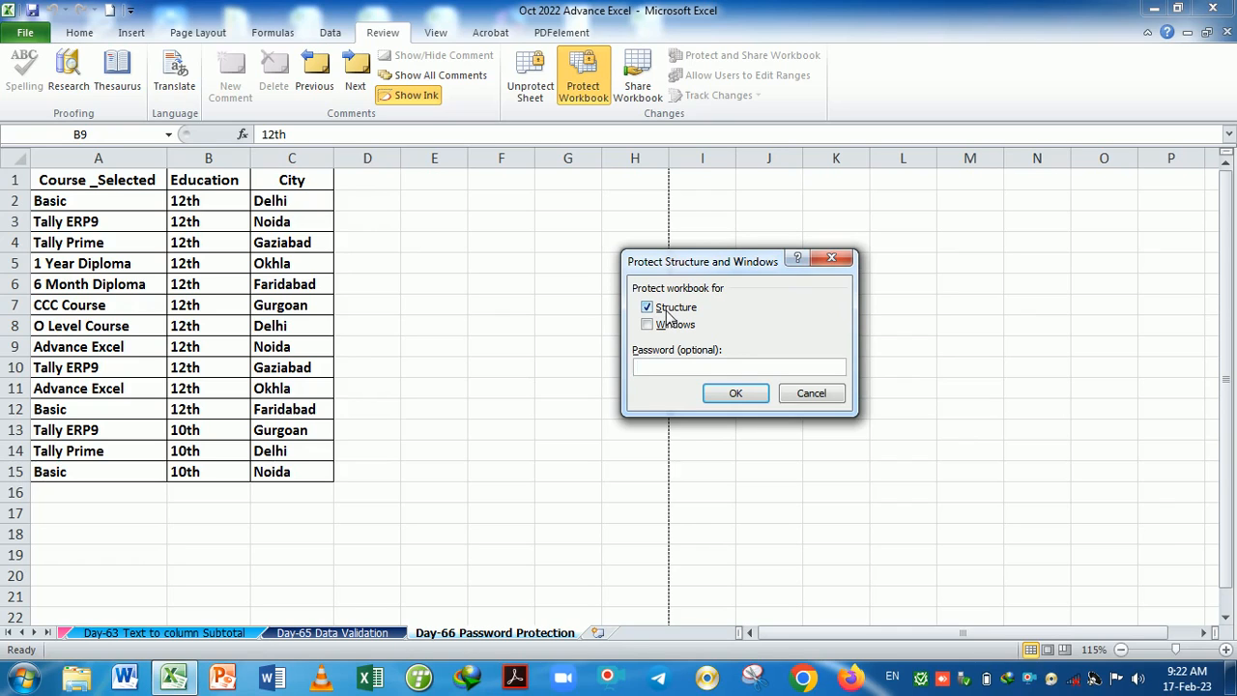
{"action": "type", "text": "1"}
{"action": "key", "text": "Return"}
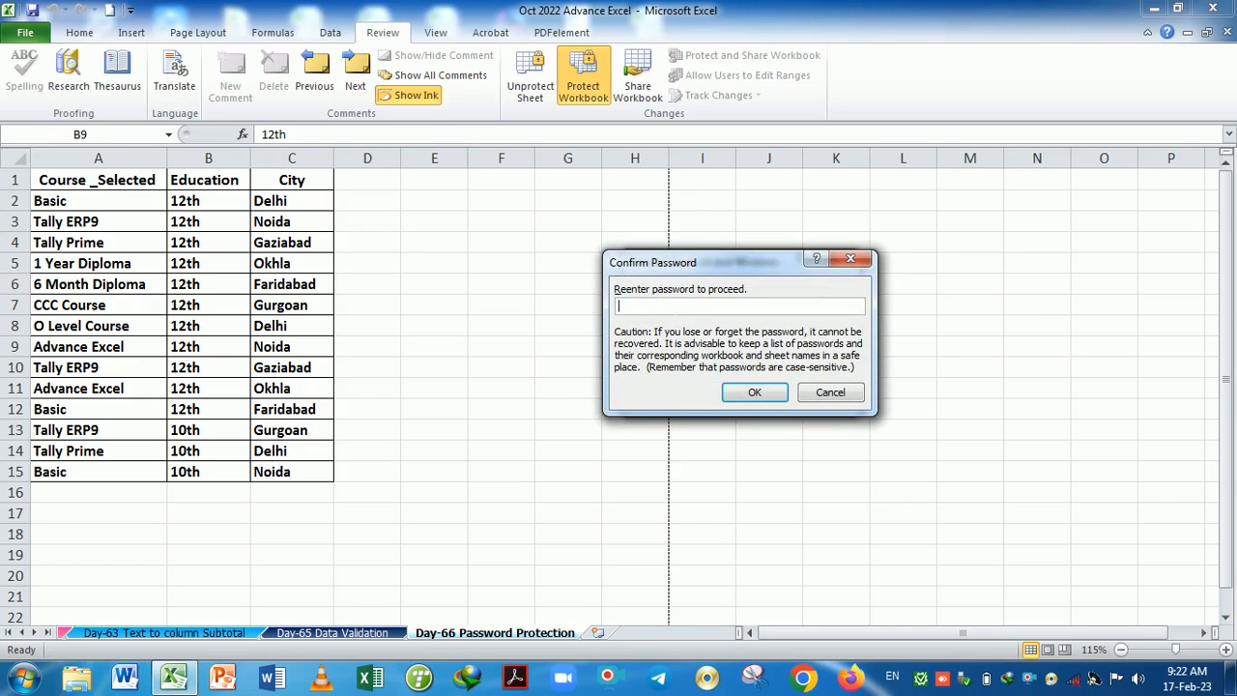
{"action": "type", "text": "1"}
{"action": "key", "text": "Return"}
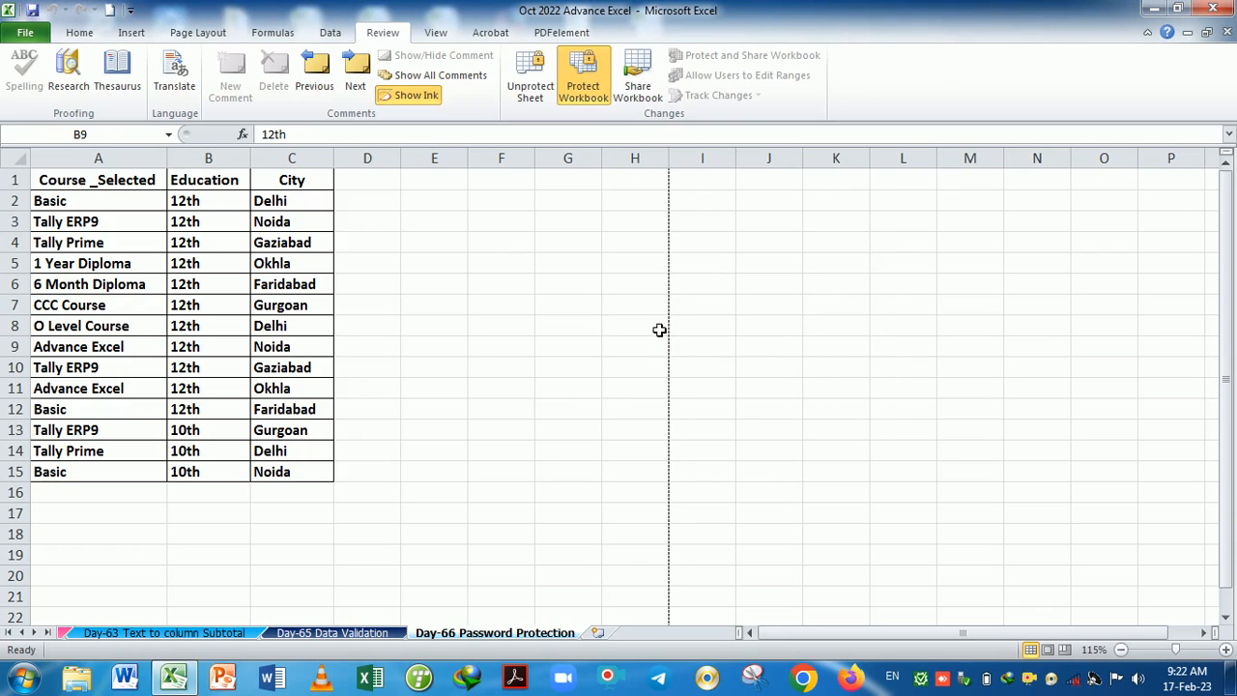
{"action": "right_click", "coordinate": [530, 634]}
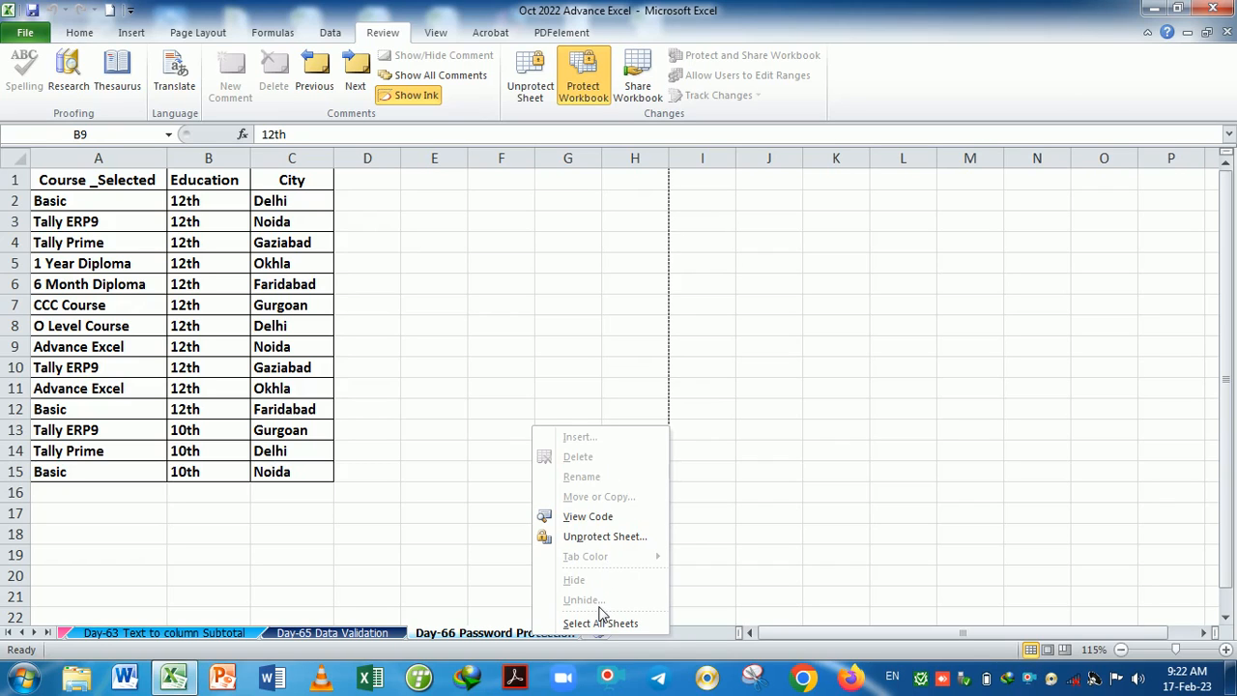
{"action": "left_click", "coordinate": [520, 638]}
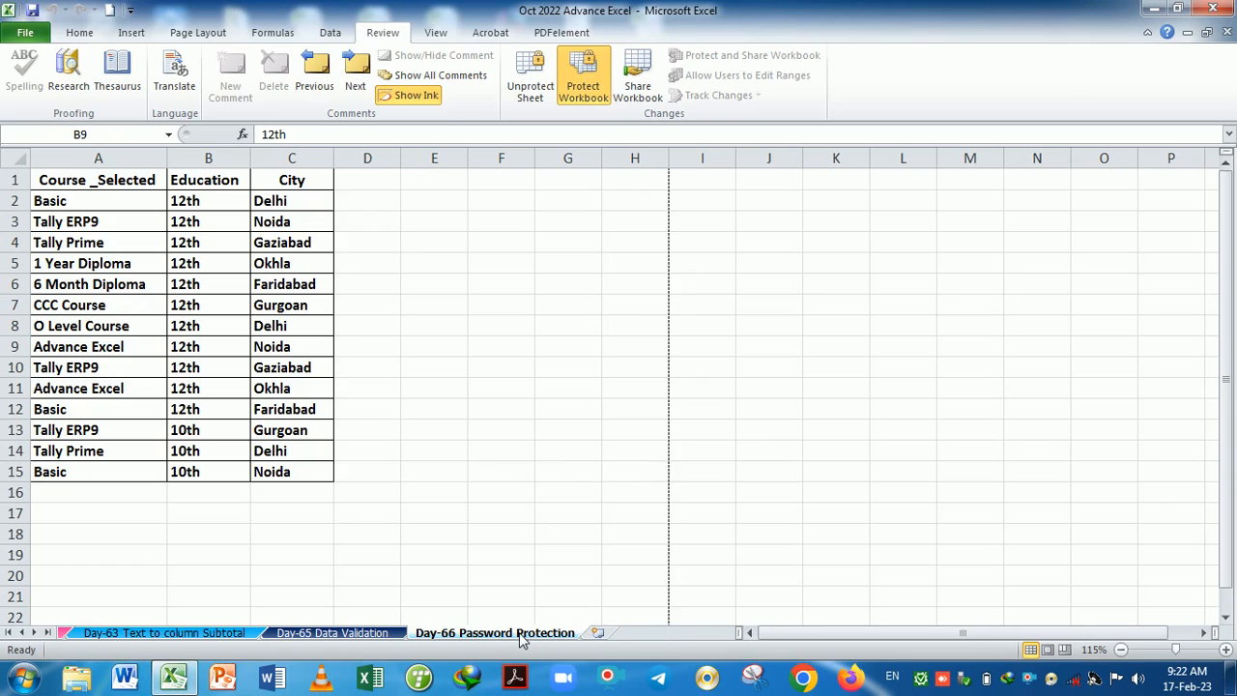
{"action": "left_click", "coordinate": [533, 89]}
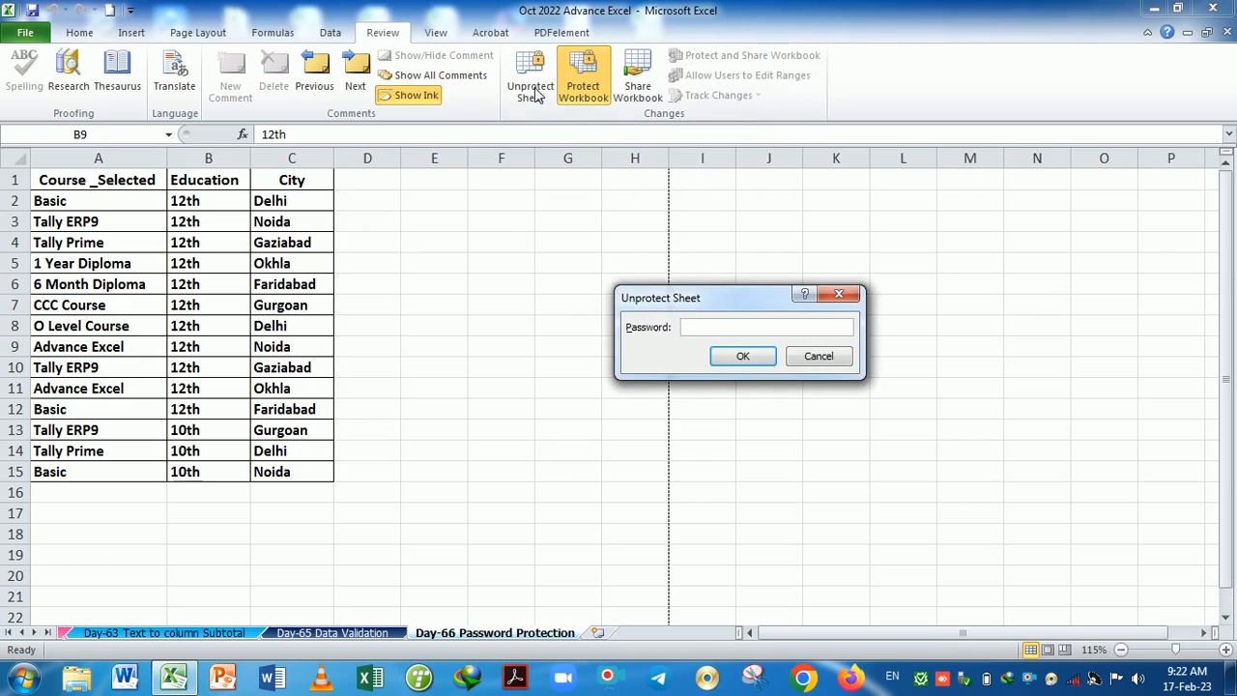
{"action": "left_click", "coordinate": [838, 294]}
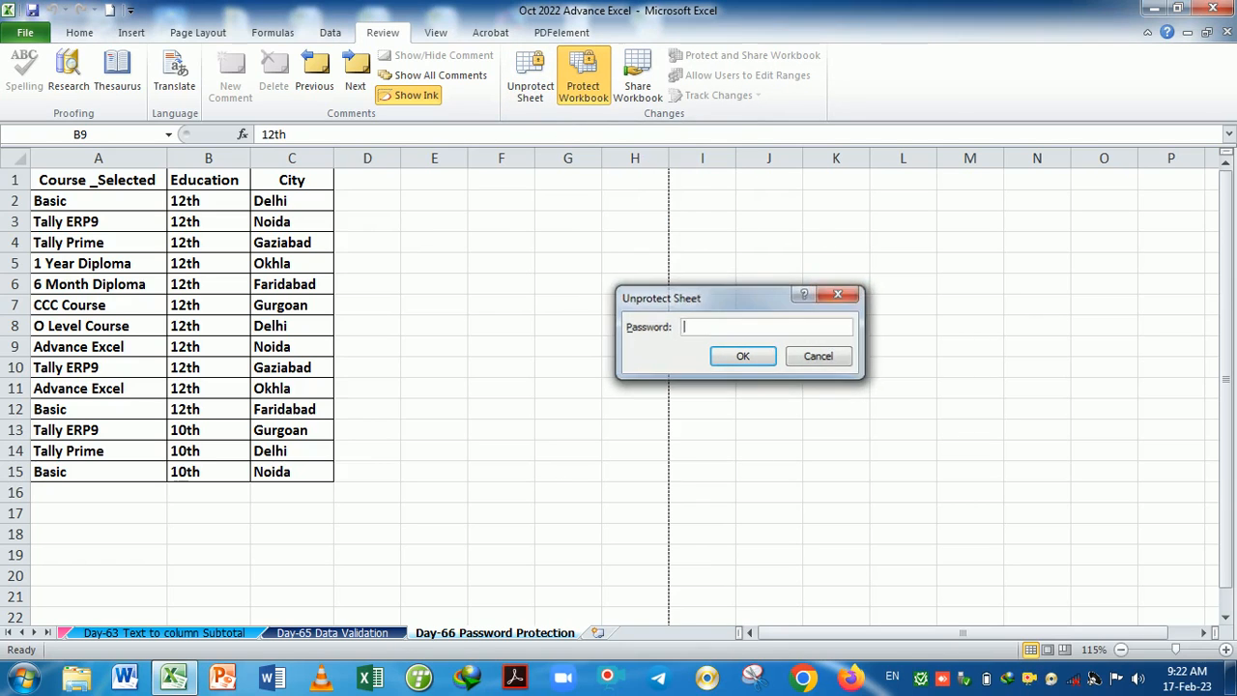
Cancel the unprotect-workbook prompt, then restore, move and re-maximize the workbook window.
{"action": "left_click", "coordinate": [586, 95]}
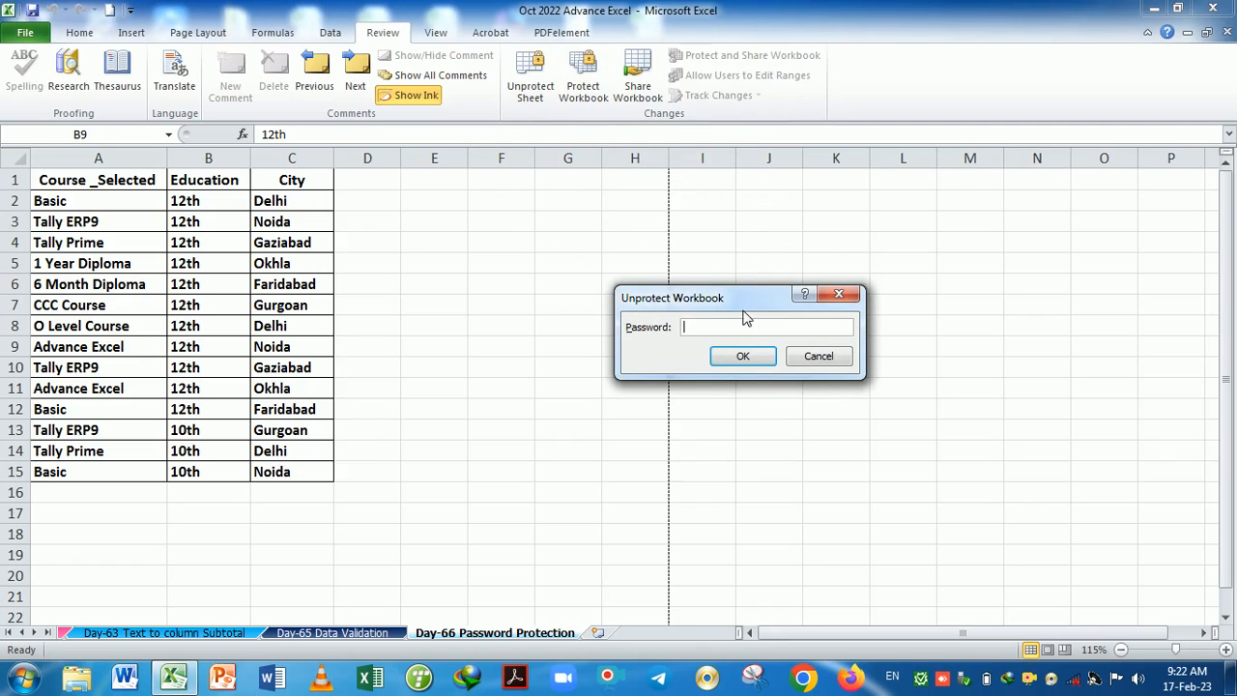
{"action": "left_click", "coordinate": [838, 294]}
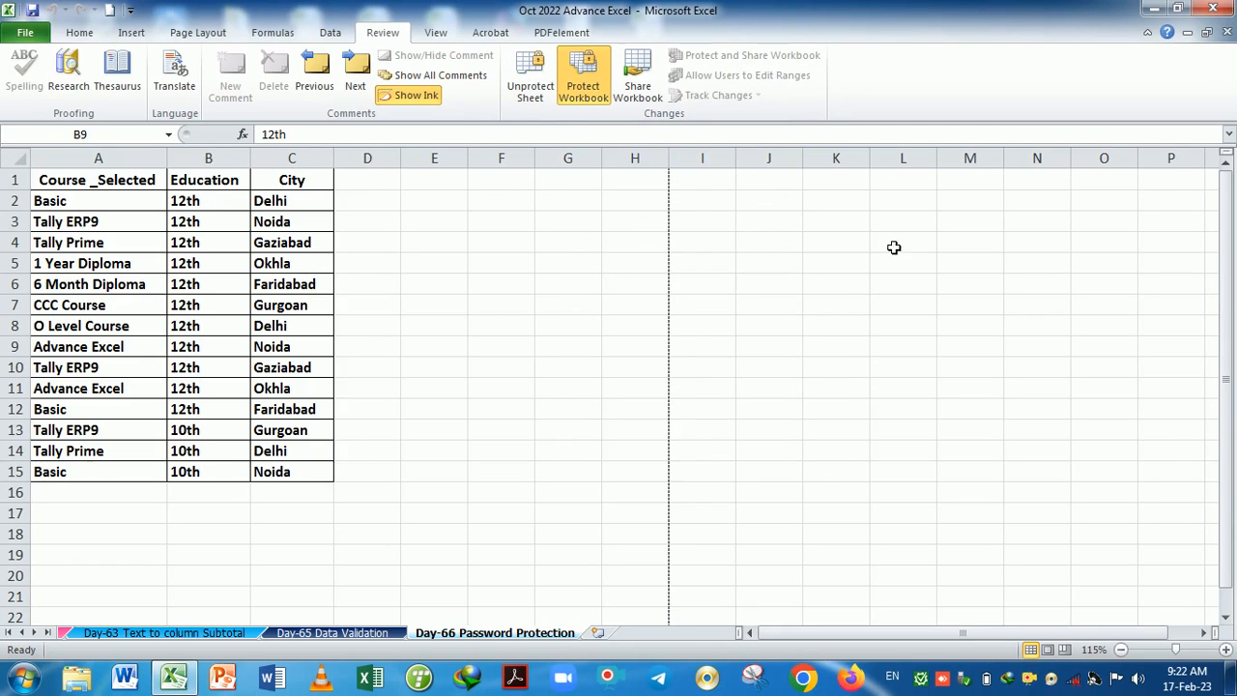
{"action": "left_click", "coordinate": [1206, 33]}
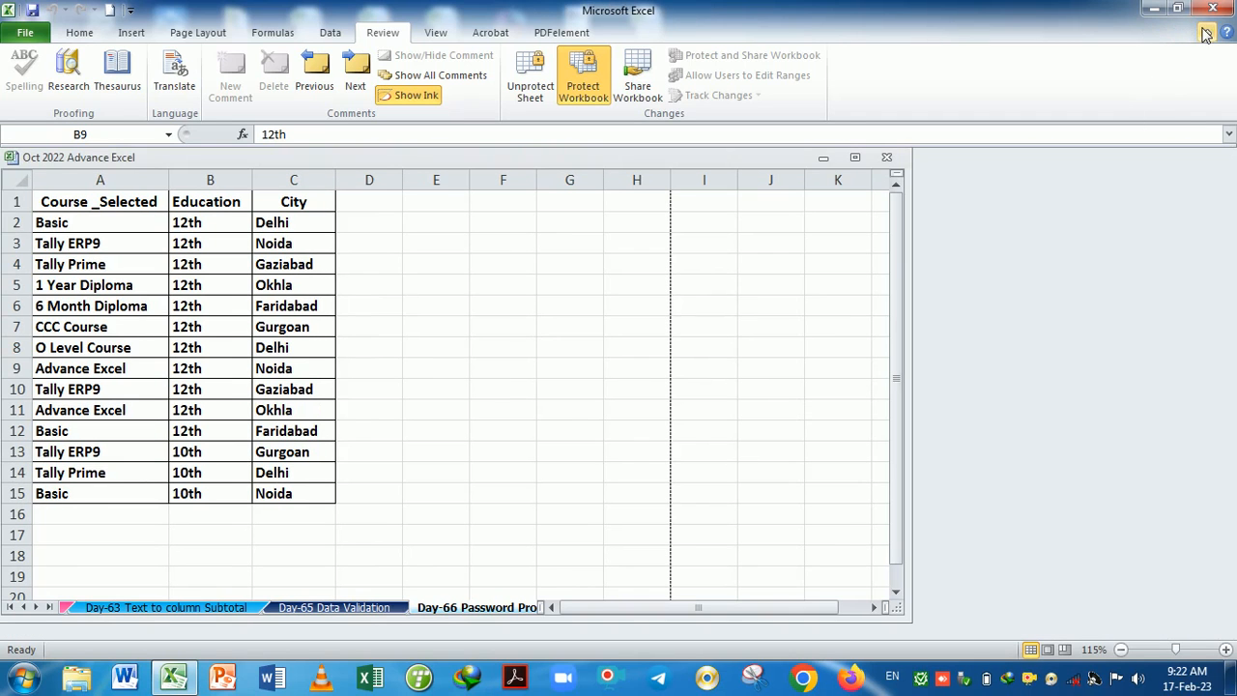
{"action": "left_click_drag", "start_coordinate": [719, 158], "coordinate": [729, 647]}
{"action": "left_click_drag", "start_coordinate": [805, 206], "coordinate": [731, 168]}
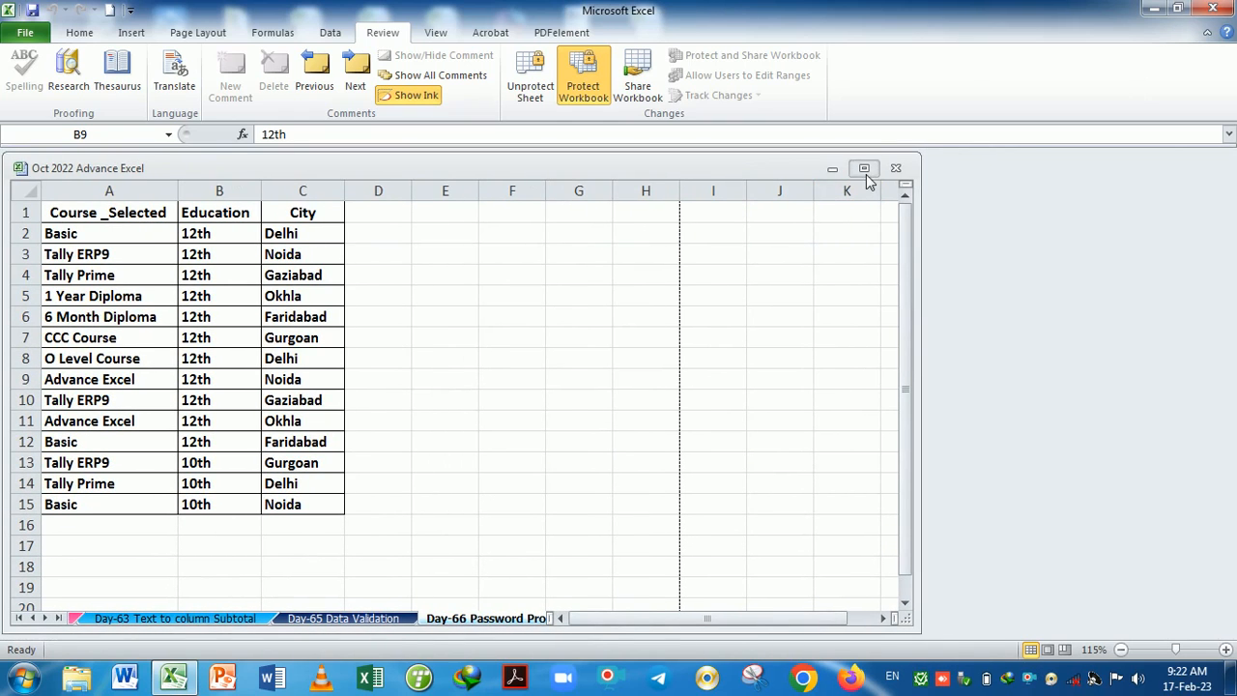
{"action": "left_click", "coordinate": [865, 169]}
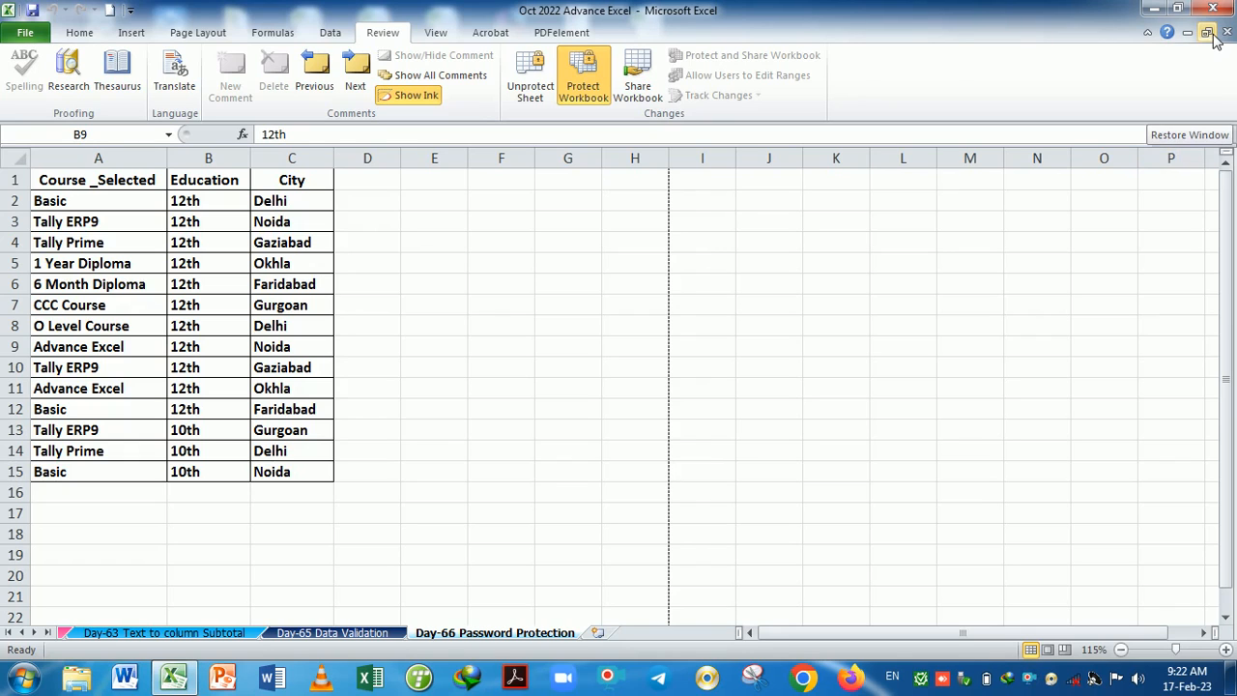
Bring up the workbook unprotect password prompt and dismiss it.
{"action": "right_click", "coordinate": [594, 91]}
{"action": "left_click", "coordinate": [574, 82]}
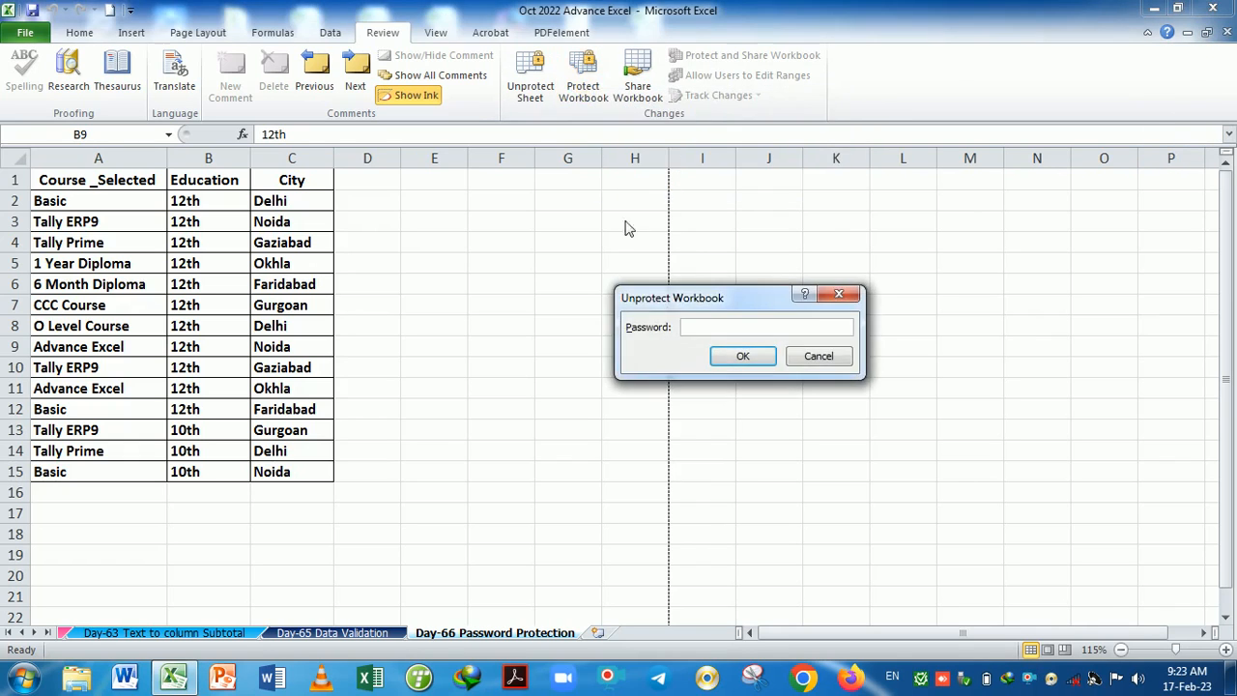
{"action": "key", "text": "Return"}
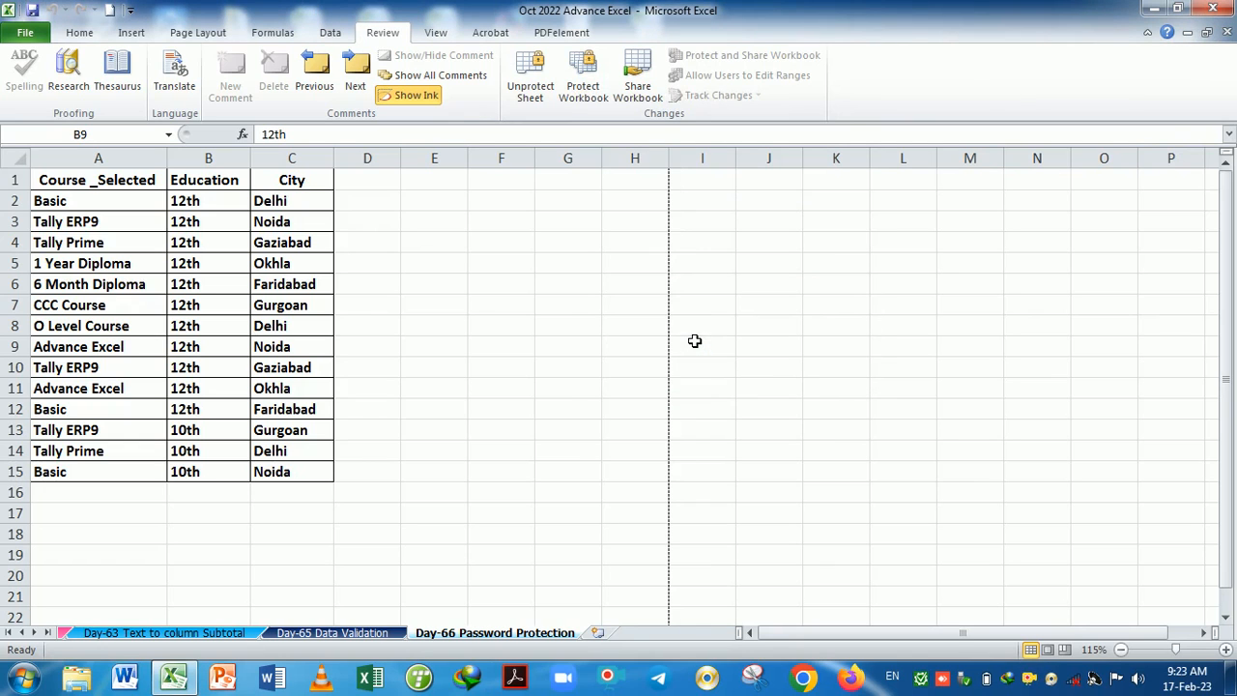
Protect the workbook with both Structure and Windows ticked, using a confirmed password.
{"action": "right_click", "coordinate": [583, 96]}
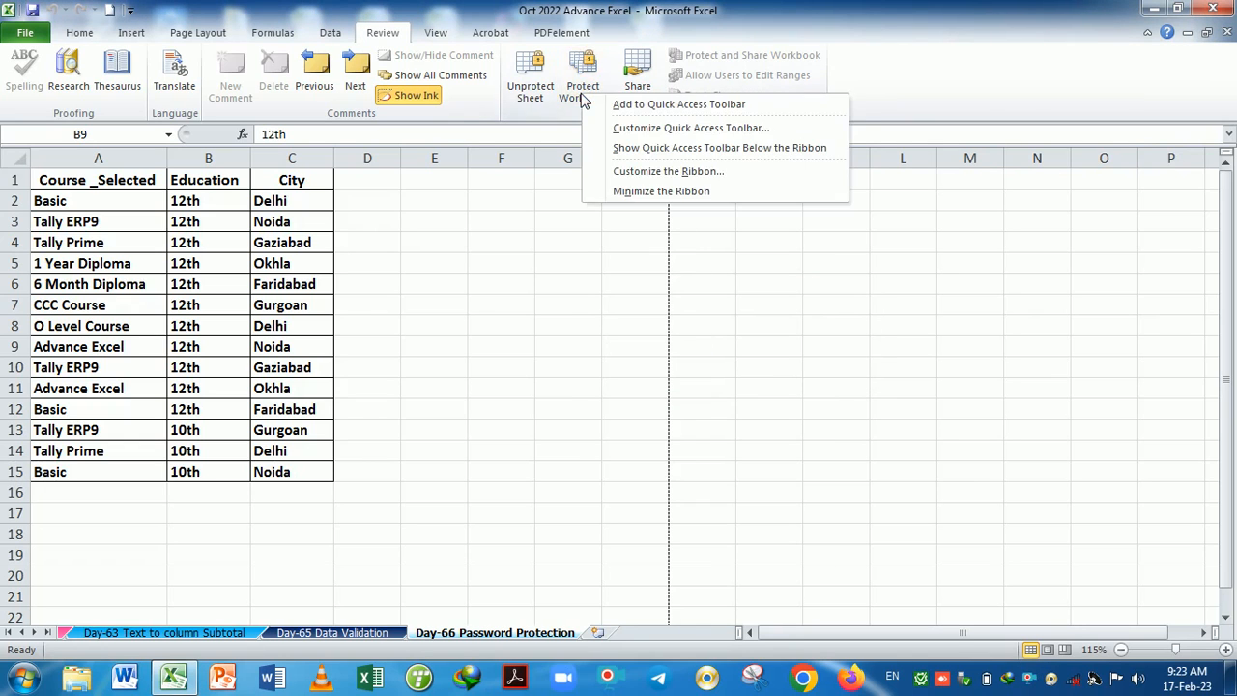
{"action": "left_click", "coordinate": [582, 96]}
{"action": "left_click", "coordinate": [655, 328]}
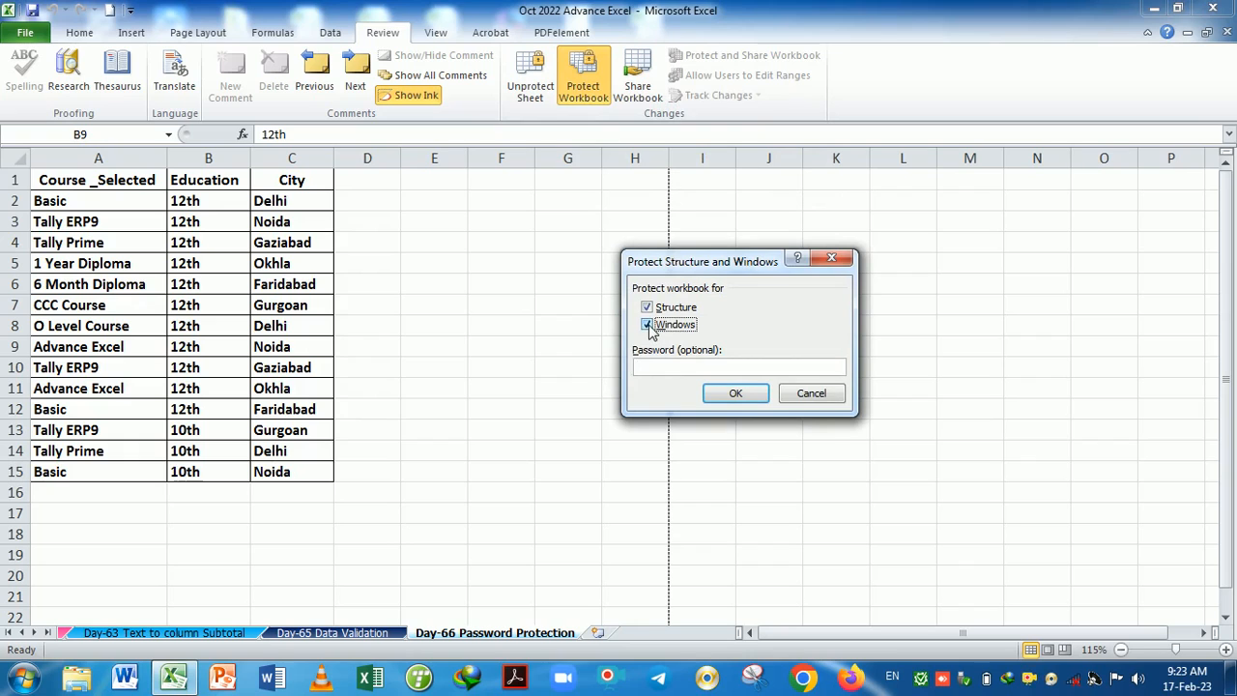
{"action": "left_click", "coordinate": [665, 368]}
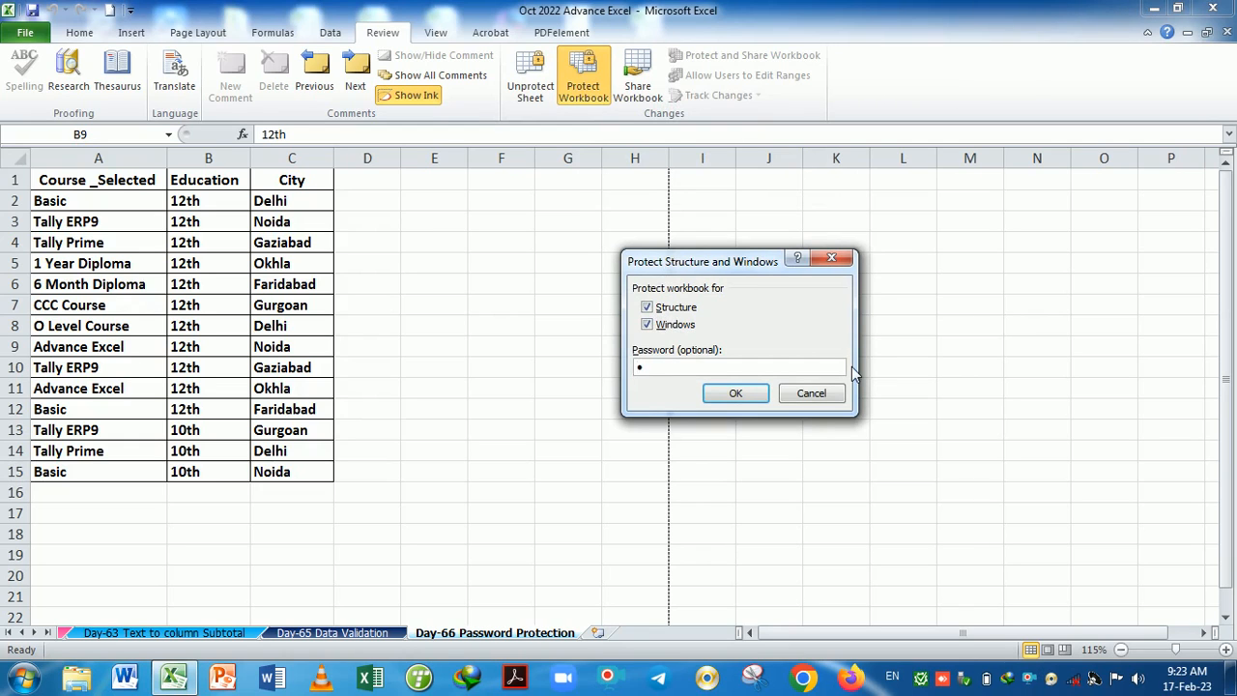
{"action": "key", "text": "Return"}
{"action": "type", "text": "1"}
{"action": "key", "text": "Return"}
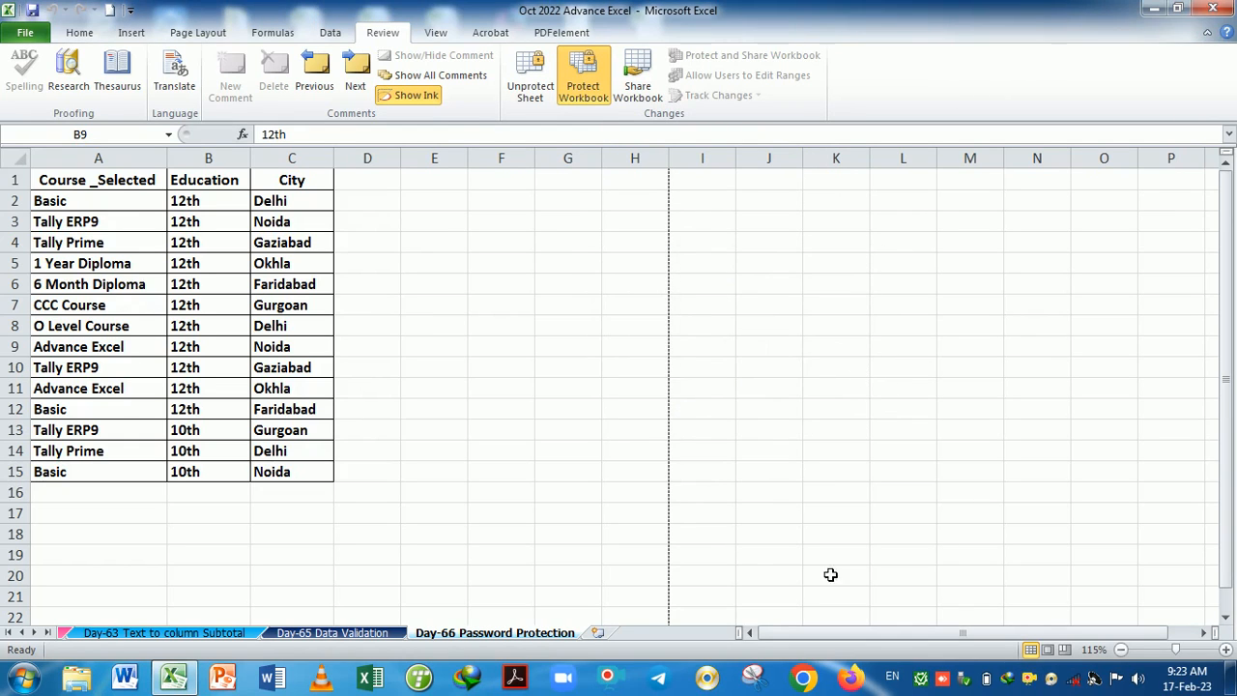
{"action": "left_click", "coordinate": [1206, 33]}
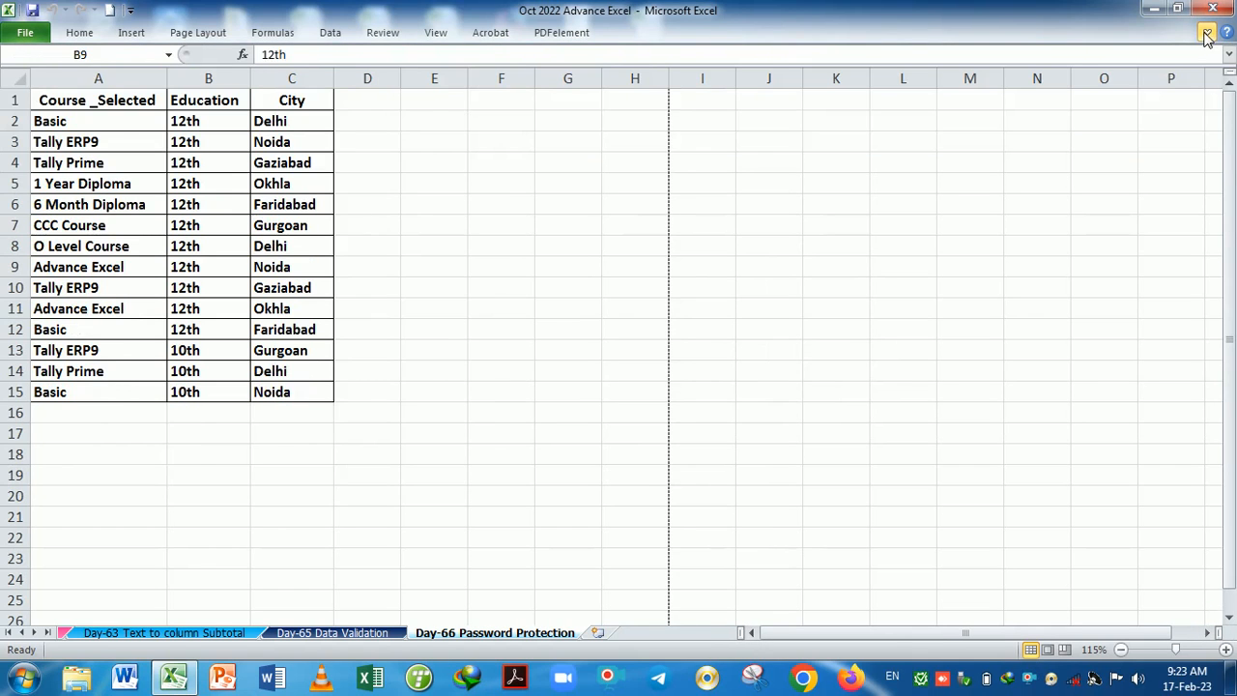
{"action": "left_click", "coordinate": [1207, 34]}
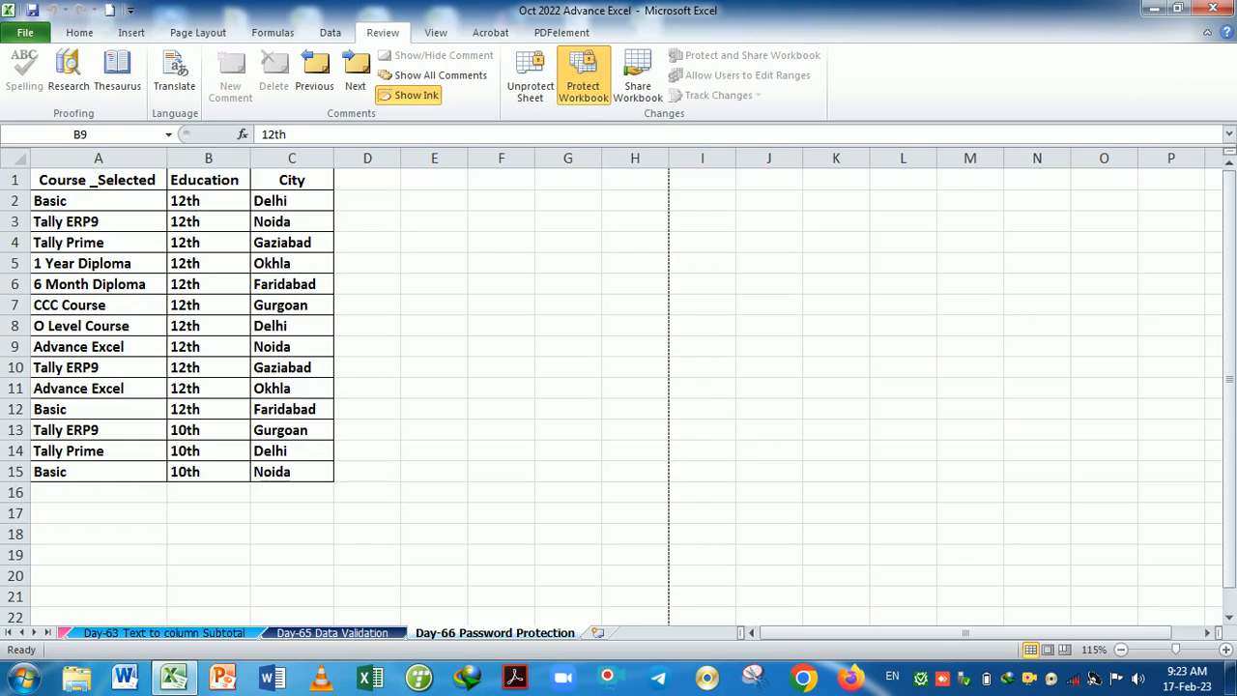
Check the Day-66 tab's menu shows insert, delete and rename greyed out, then close it.
{"action": "right_click", "coordinate": [484, 635]}
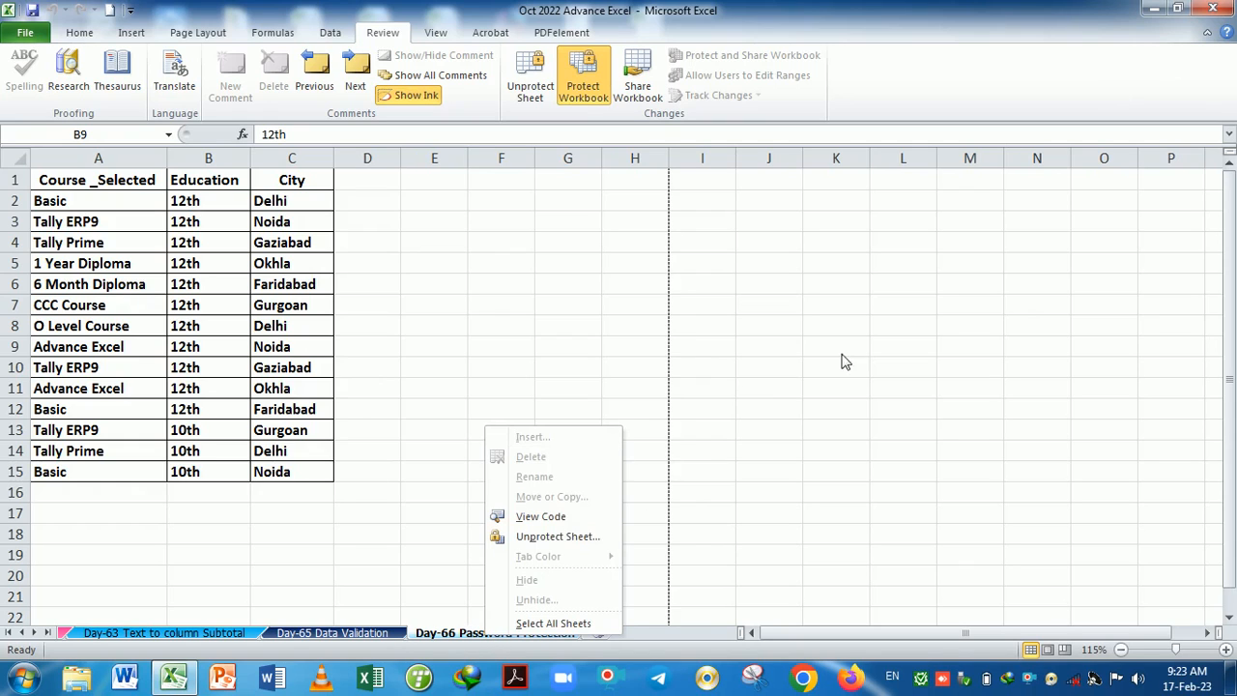
{"action": "left_click", "coordinate": [891, 317]}
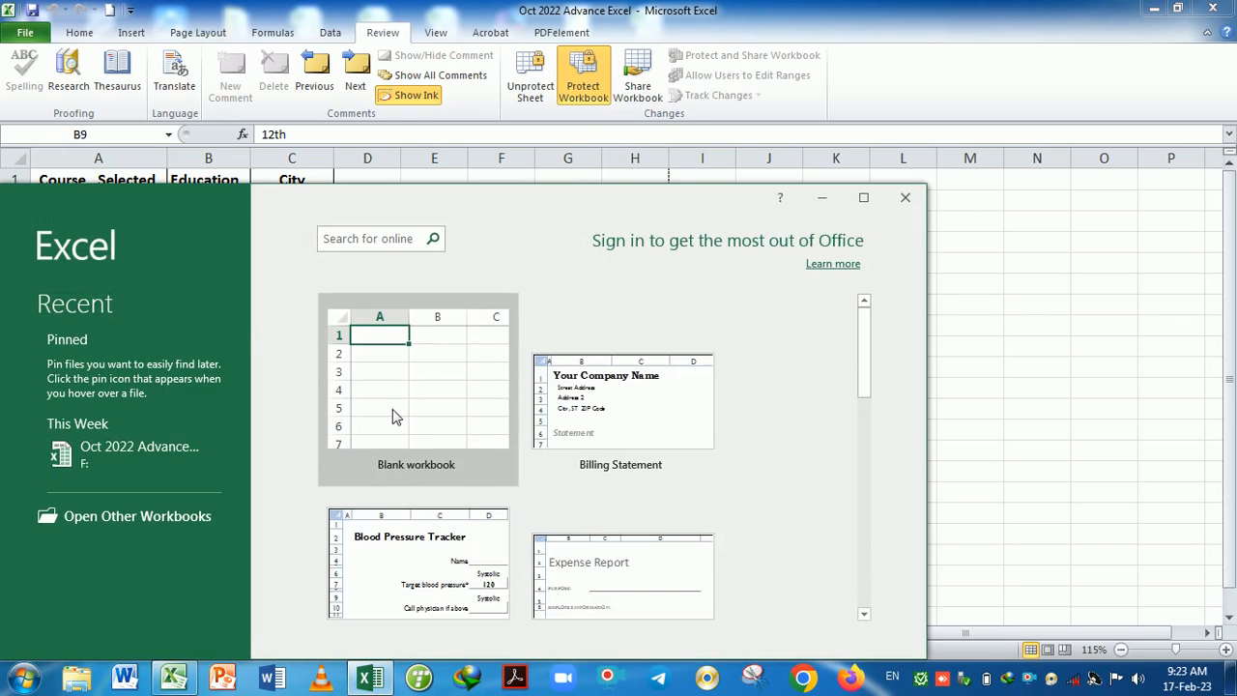
Create and maximize a blank Book1, view and cancel its Protect Workbook dialog, then return to Oct 2022 Advance Excel.
{"action": "left_click", "coordinate": [394, 415]}
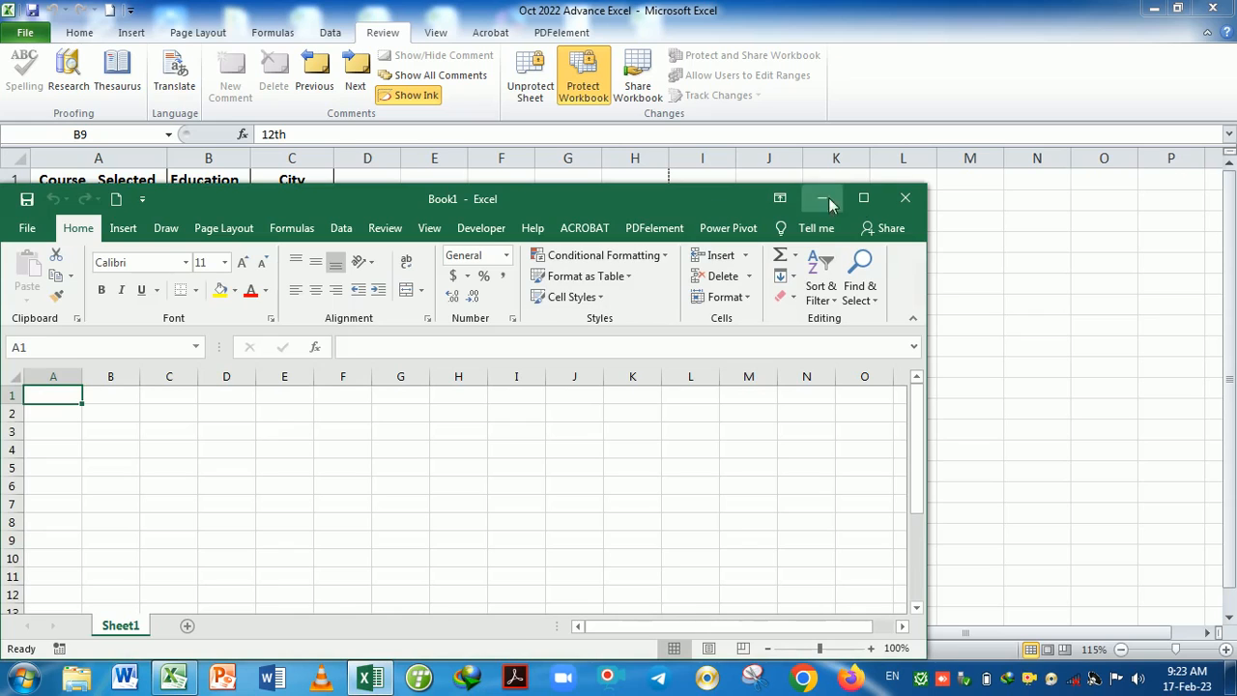
{"action": "left_click", "coordinate": [864, 198]}
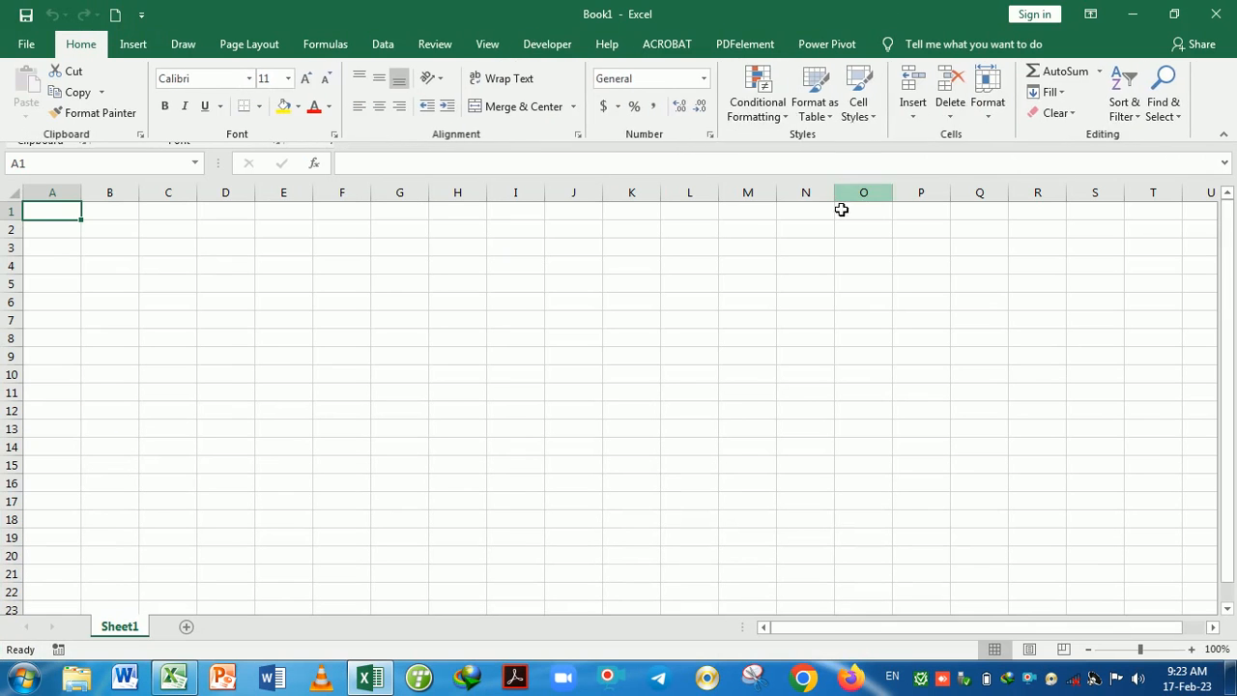
{"action": "left_click", "coordinate": [437, 46]}
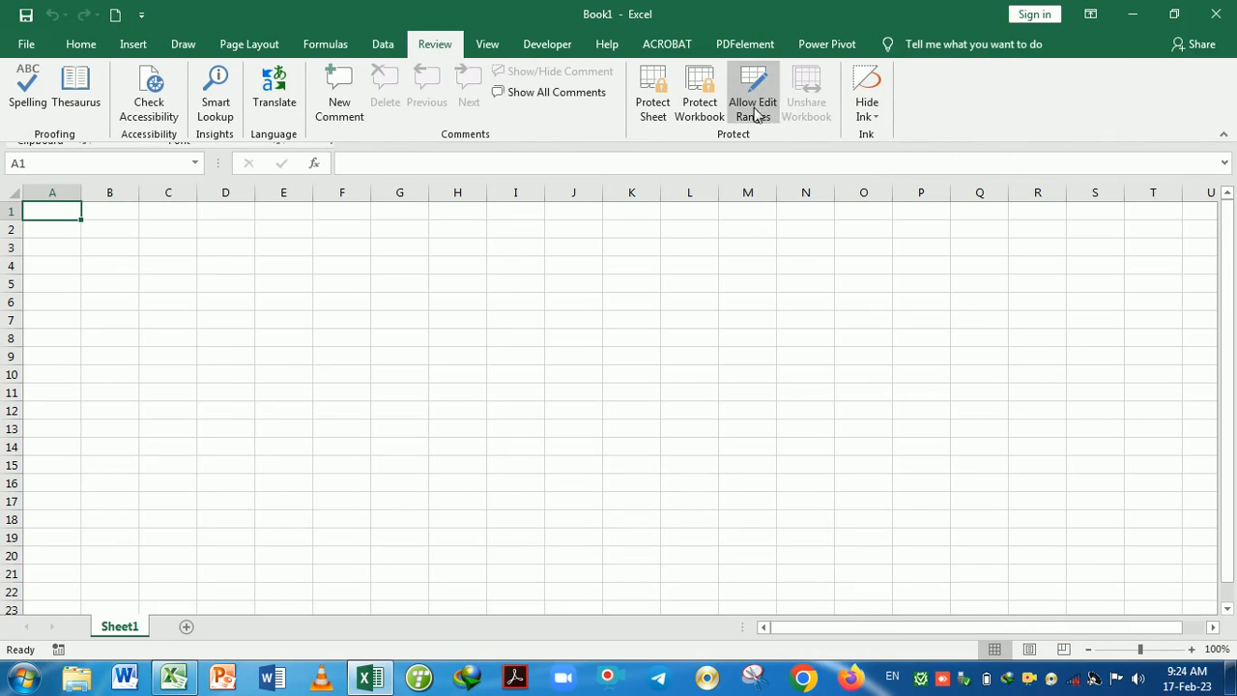
{"action": "left_click", "coordinate": [699, 97]}
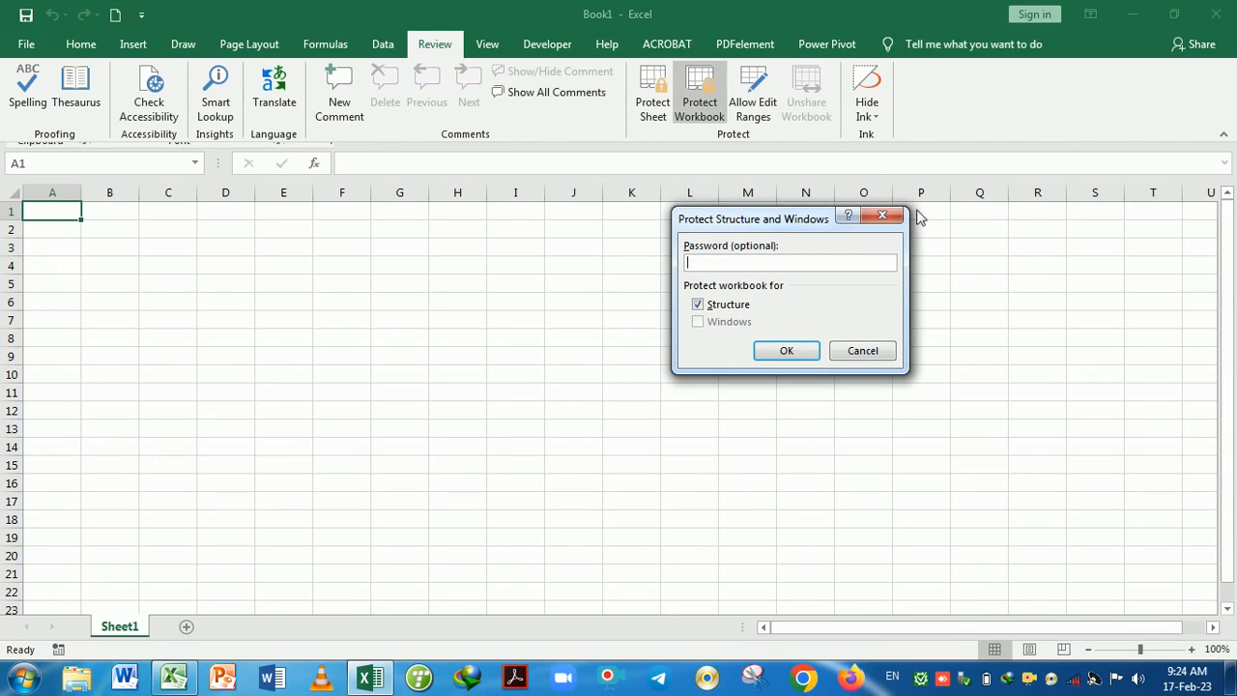
{"action": "key", "text": "Escape"}
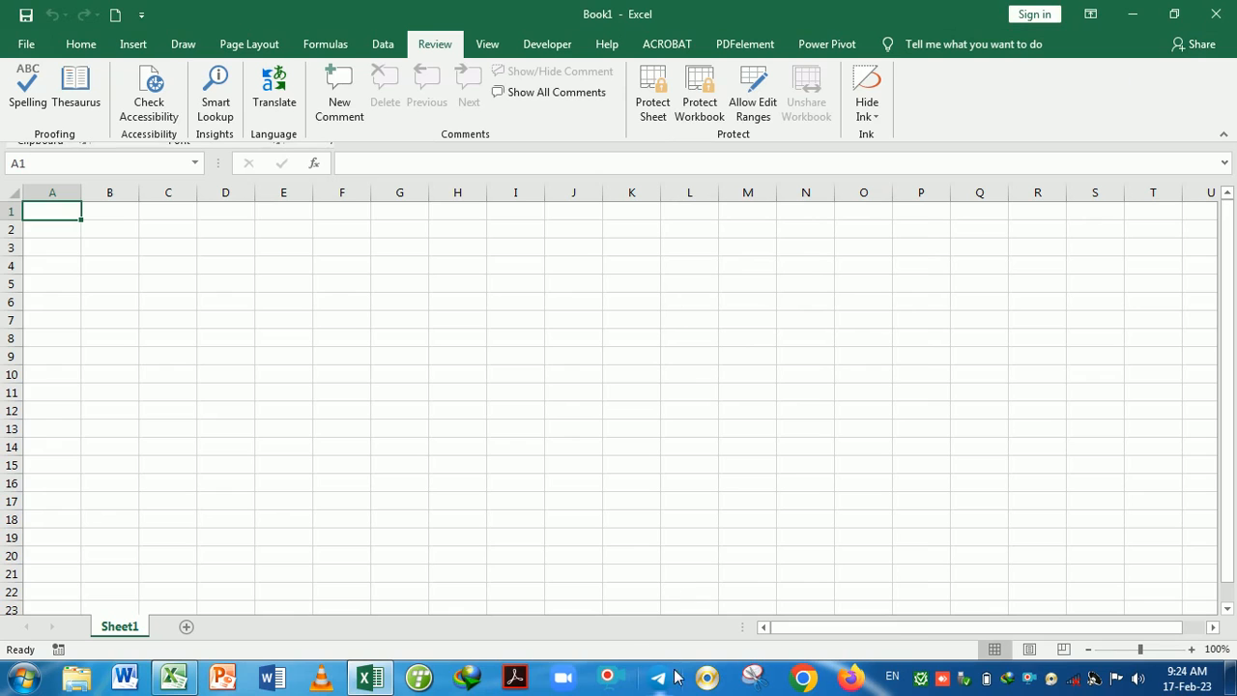
{"action": "left_click", "coordinate": [164, 681]}
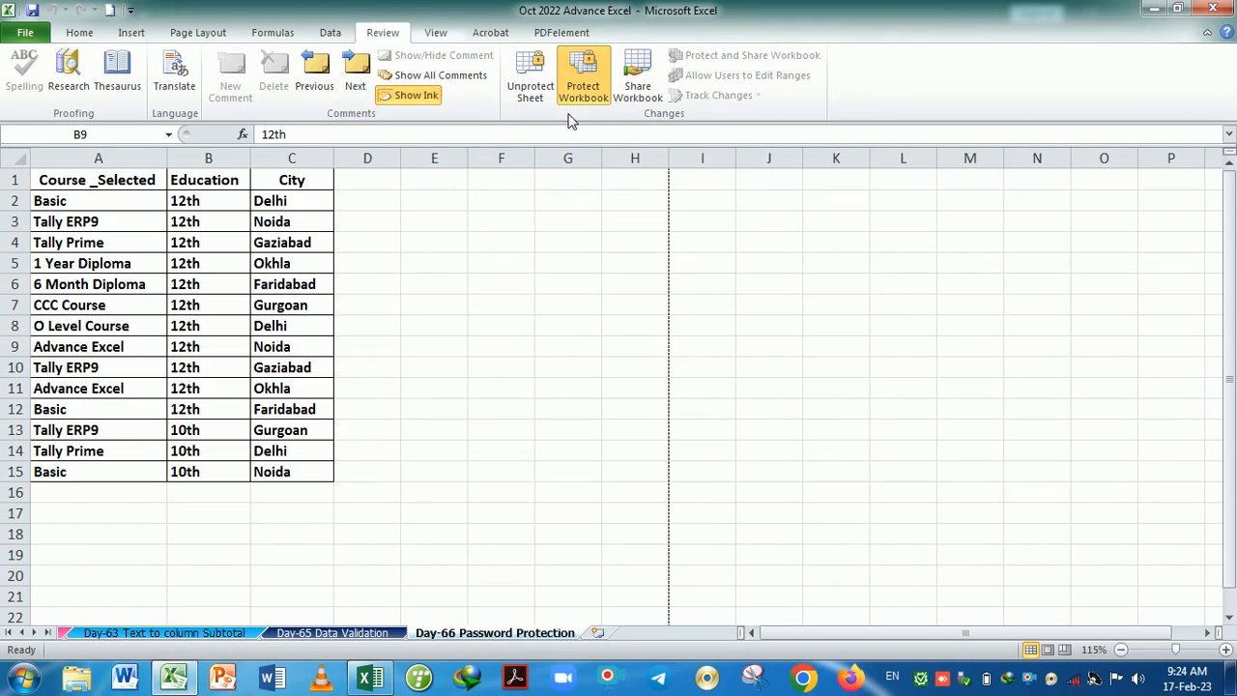
Unprotect the workbook by entering its password, then close the blank Book1 workbook.
{"action": "left_click", "coordinate": [583, 77]}
{"action": "type", "text": "1"}
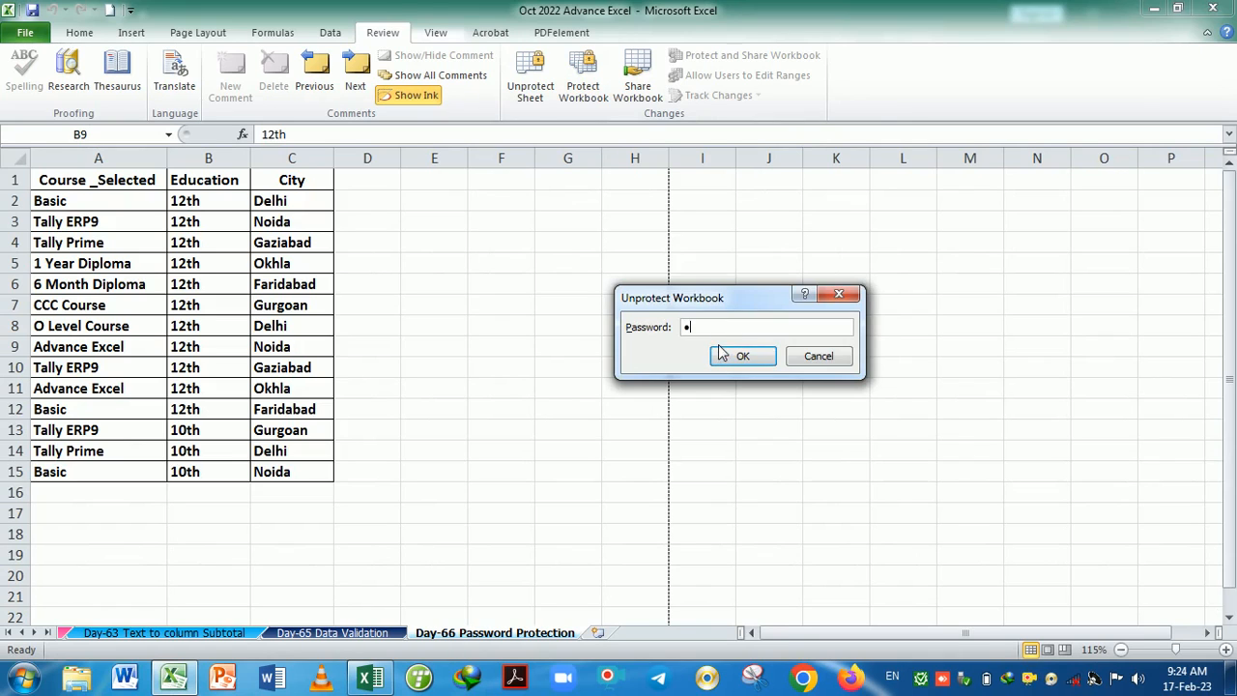
{"action": "left_click", "coordinate": [722, 352]}
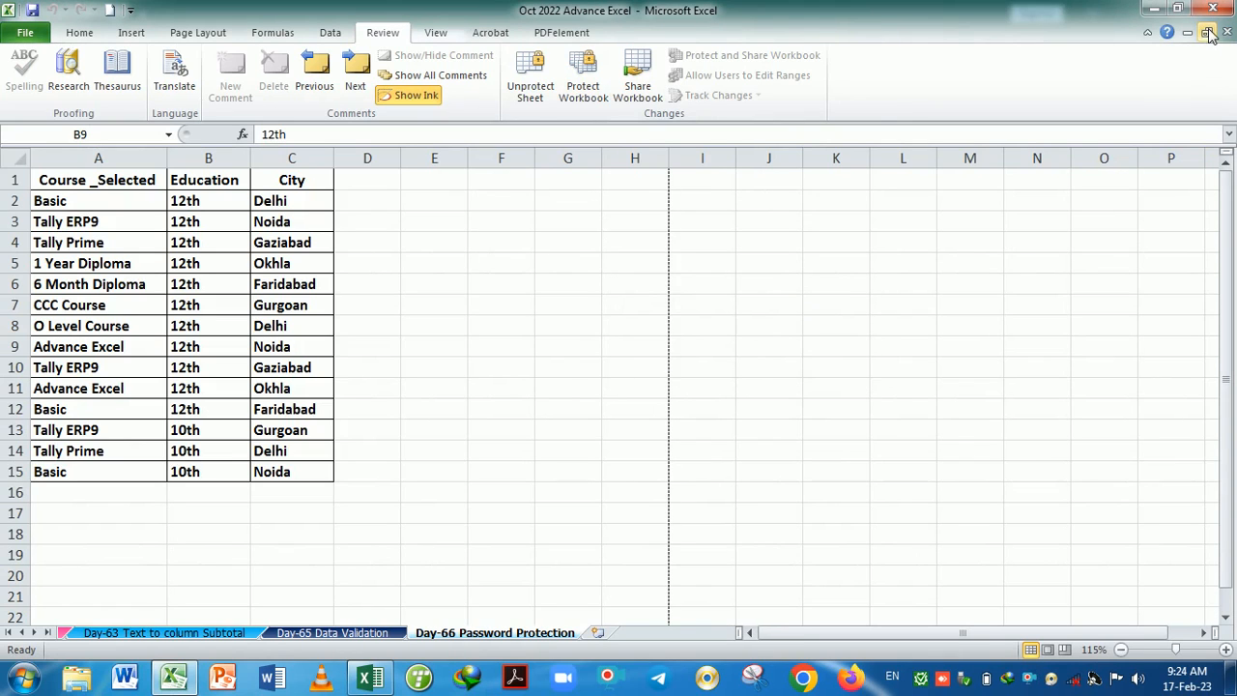
{"action": "left_click", "coordinate": [380, 678]}
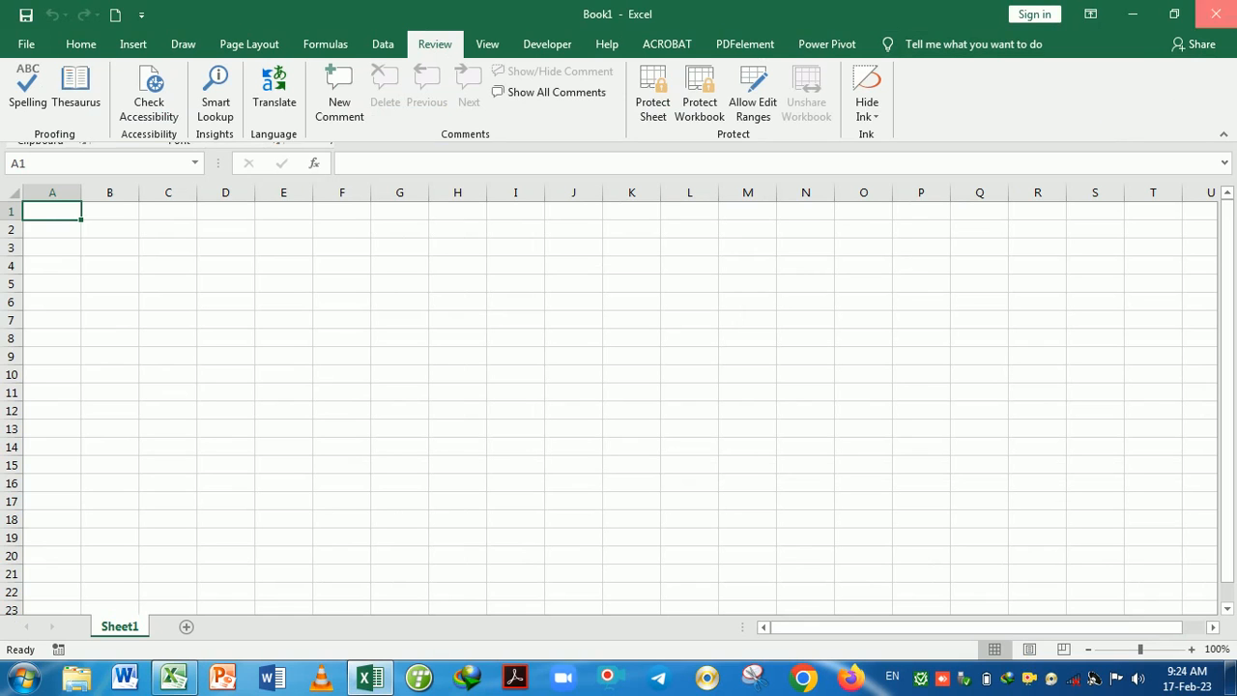
{"action": "left_click", "coordinate": [1214, 14]}
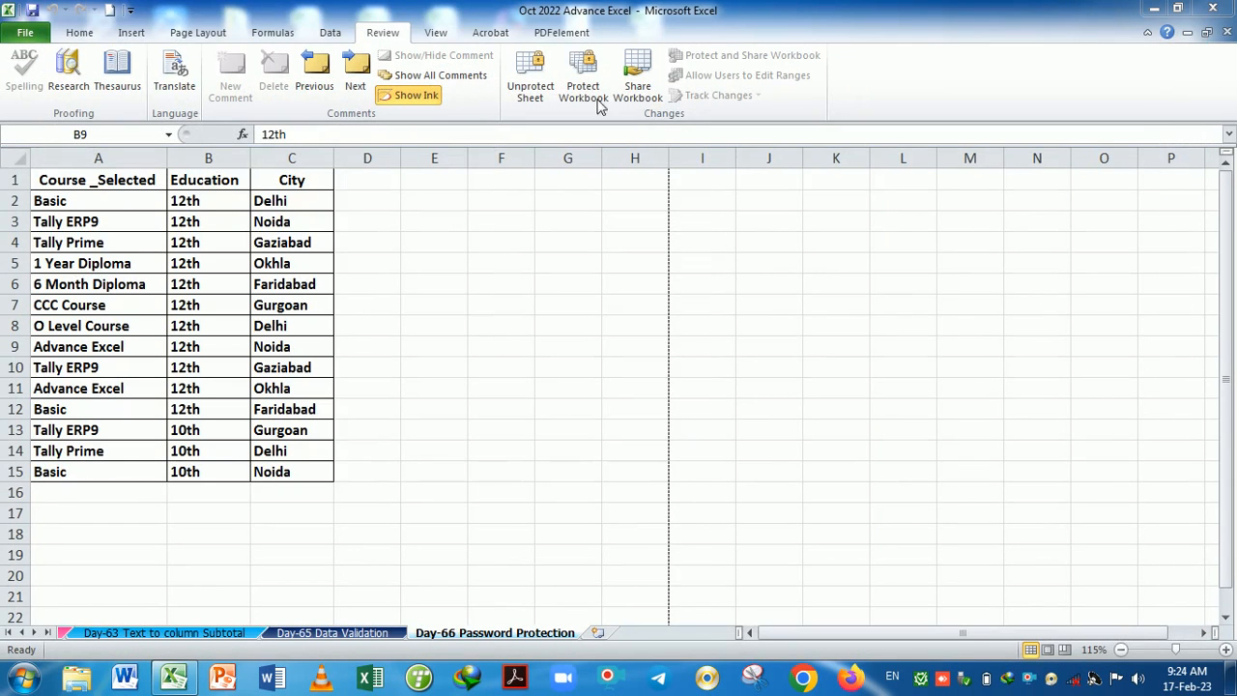
Unprotect the Day-66 Password Protection sheet and select columns A to C of the course table.
{"action": "left_click", "coordinate": [520, 88]}
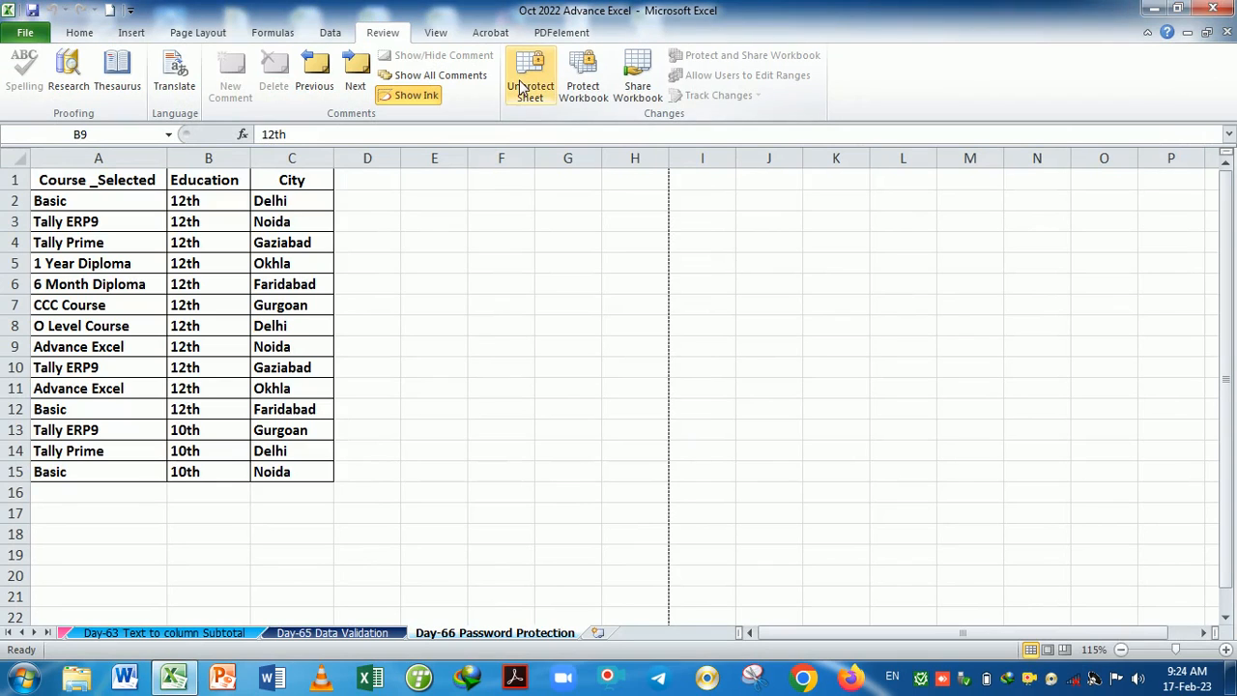
{"action": "left_click", "coordinate": [520, 88]}
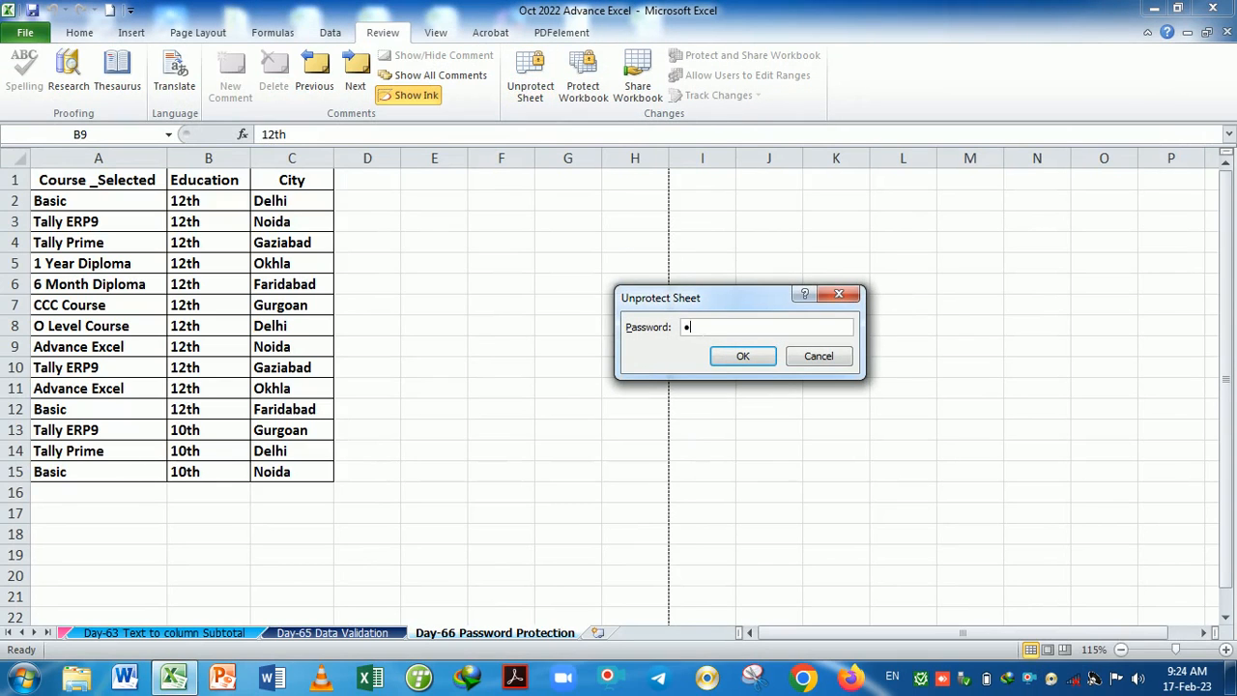
{"action": "left_click", "coordinate": [742, 355]}
{"action": "left_click", "coordinate": [560, 396]}
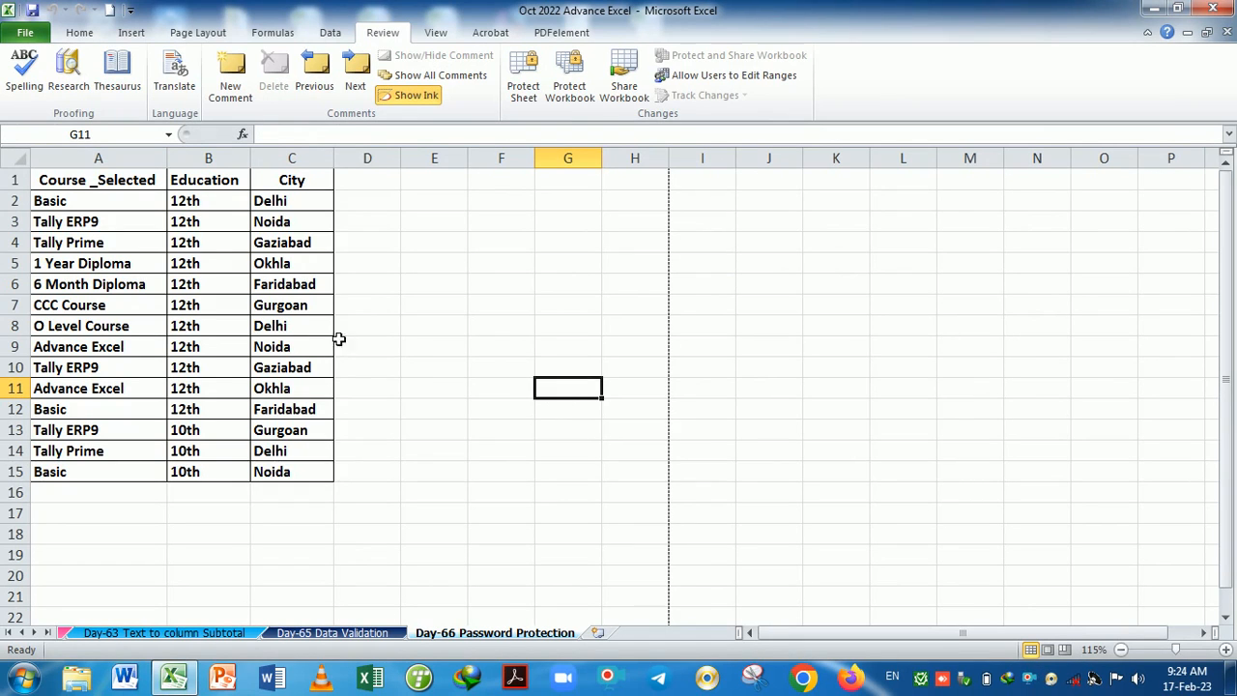
{"action": "left_click_drag", "start_coordinate": [99, 164], "coordinate": [291, 171]}
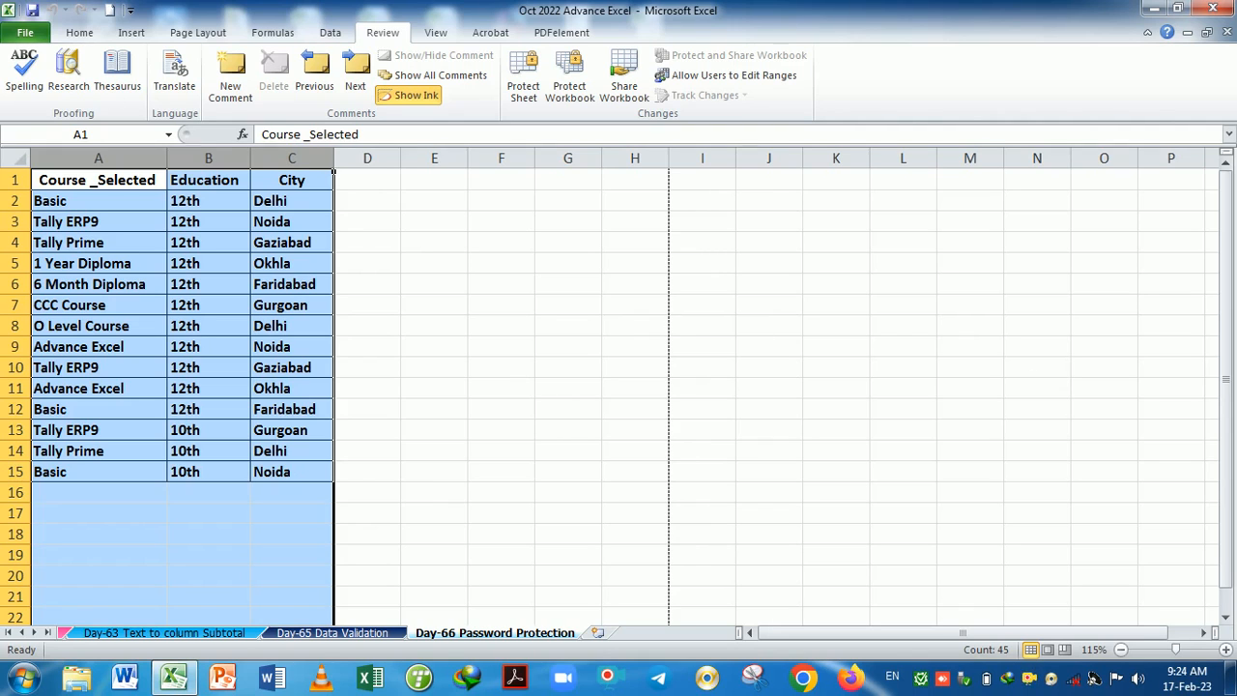
Toggle Lock Cell on the selected columns A to C from Home > Format.
{"action": "left_click", "coordinate": [79, 33]}
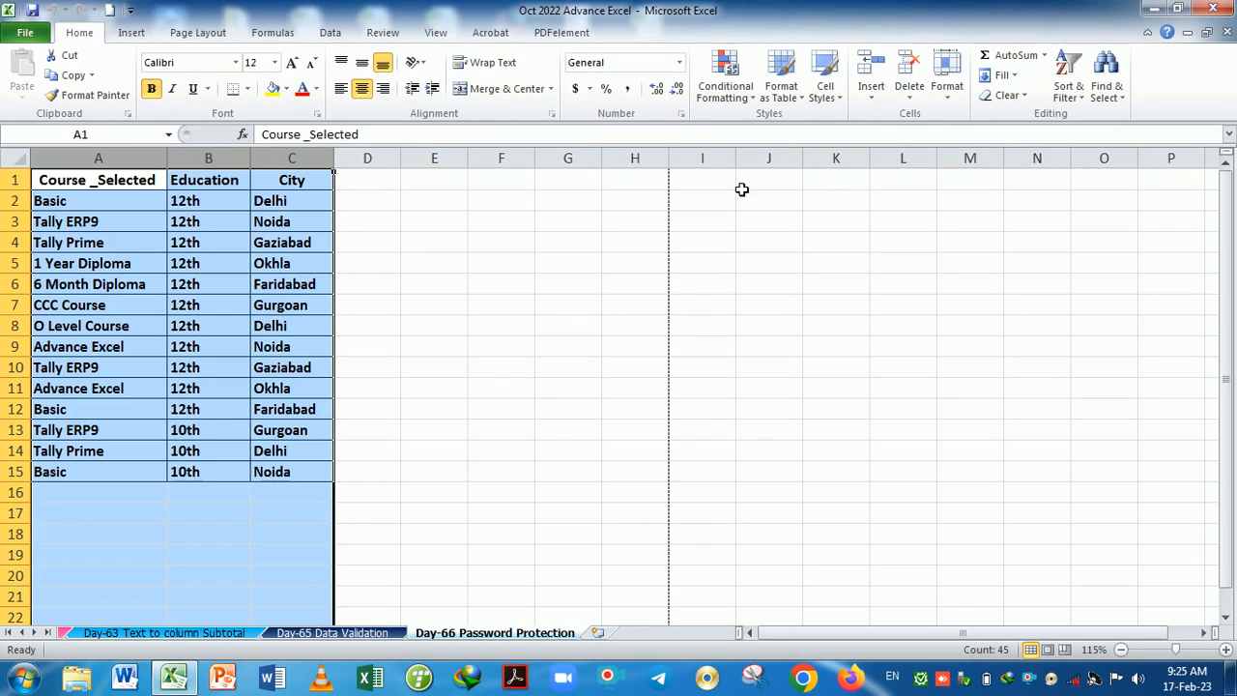
{"action": "left_click", "coordinate": [951, 92]}
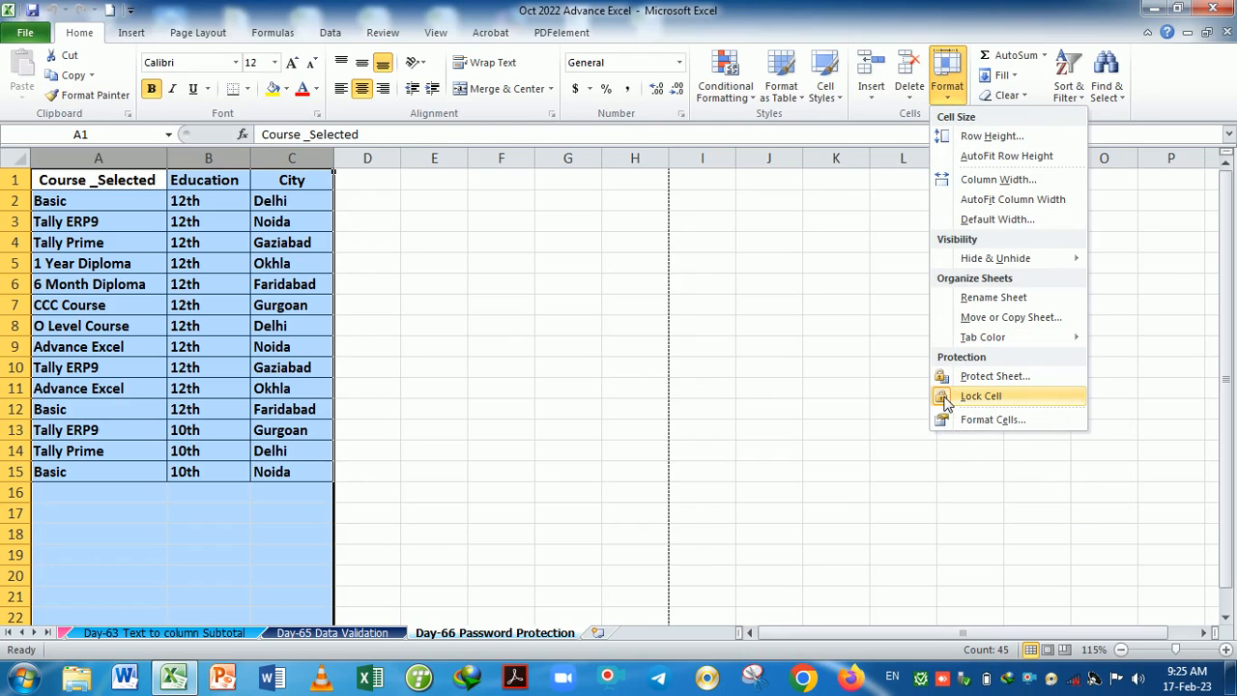
{"action": "left_click", "coordinate": [945, 398]}
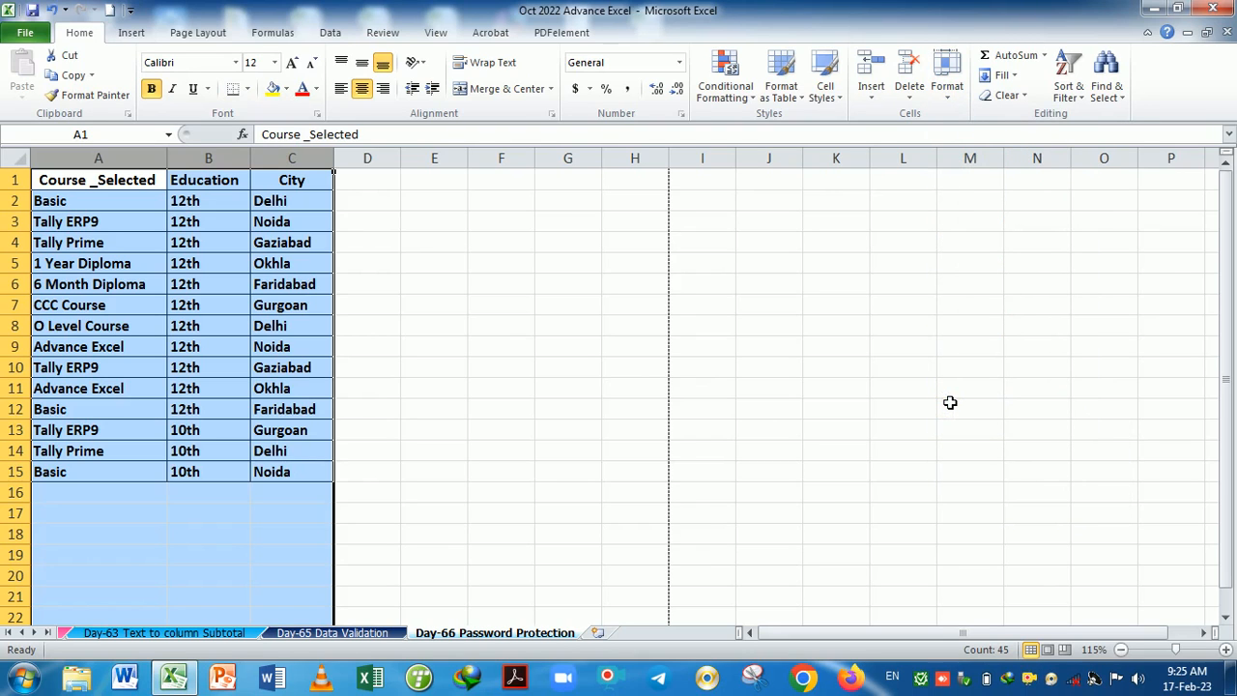
Check the Lock Cell state of empty cell F7 without changing it.
{"action": "left_click", "coordinate": [947, 95]}
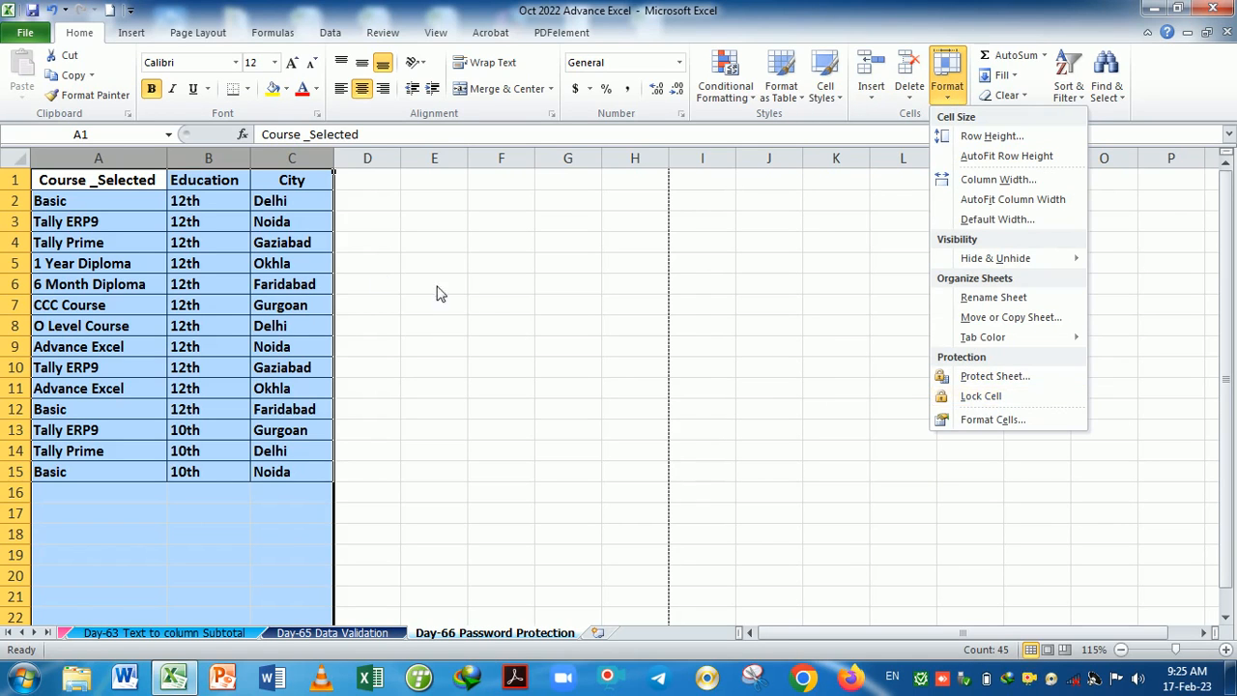
{"action": "left_click", "coordinate": [500, 304]}
{"action": "left_click", "coordinate": [501, 304]}
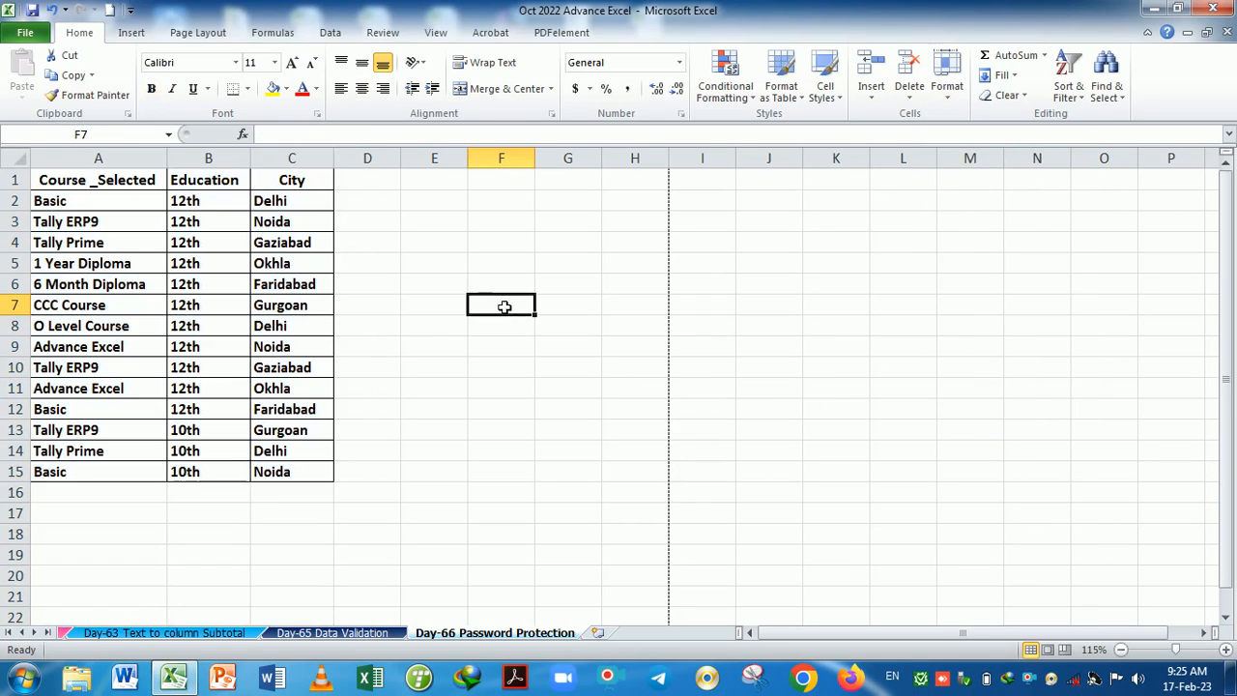
{"action": "left_click", "coordinate": [948, 95]}
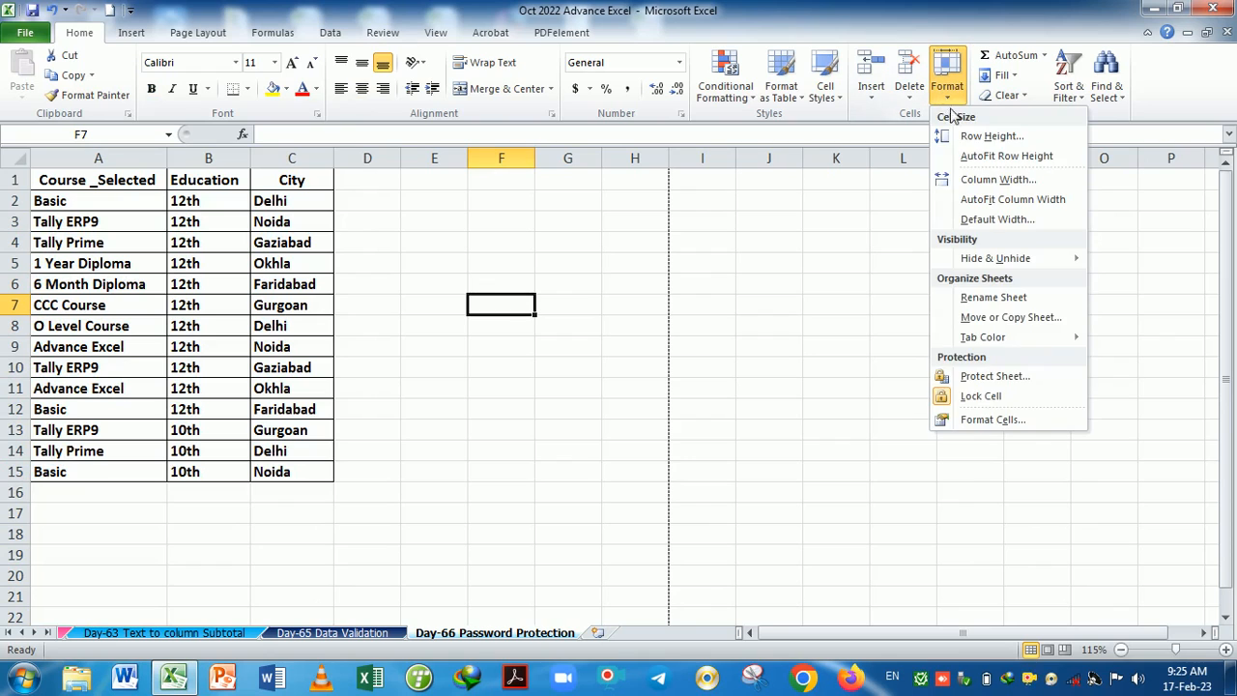
{"action": "left_click", "coordinate": [442, 409]}
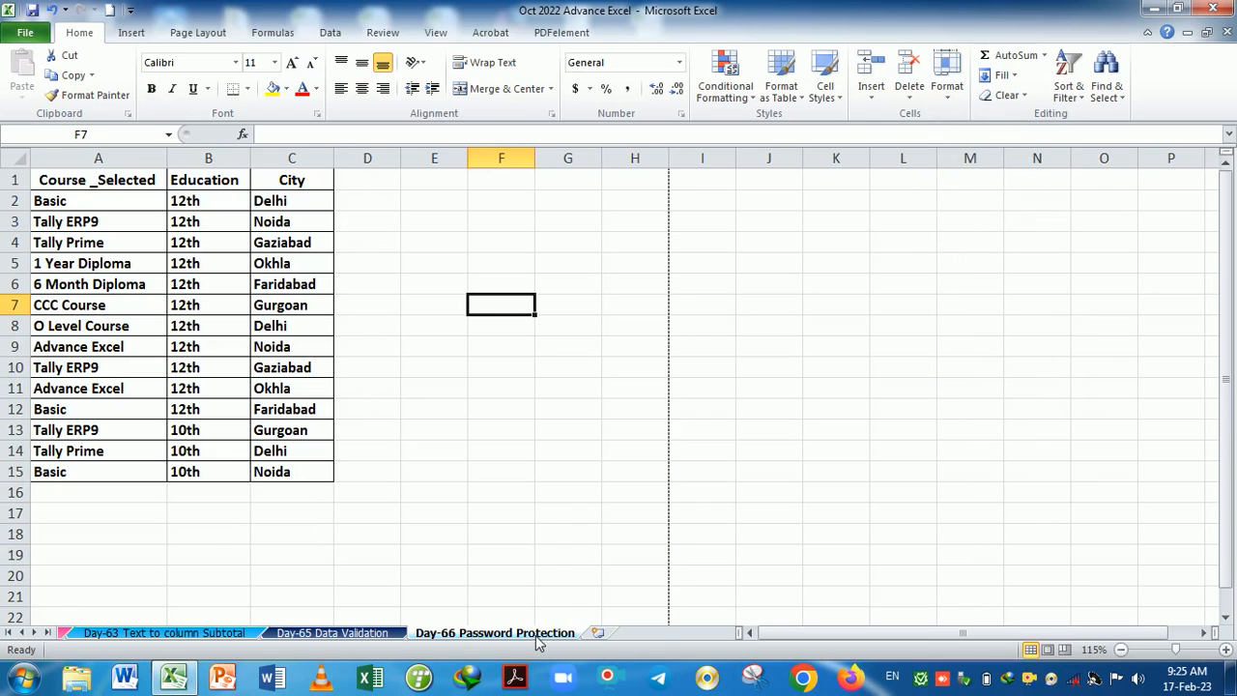
Protect the Day-66 sheet with a confirmed password, allowing selection of unlocked cells.
{"action": "right_click", "coordinate": [538, 642]}
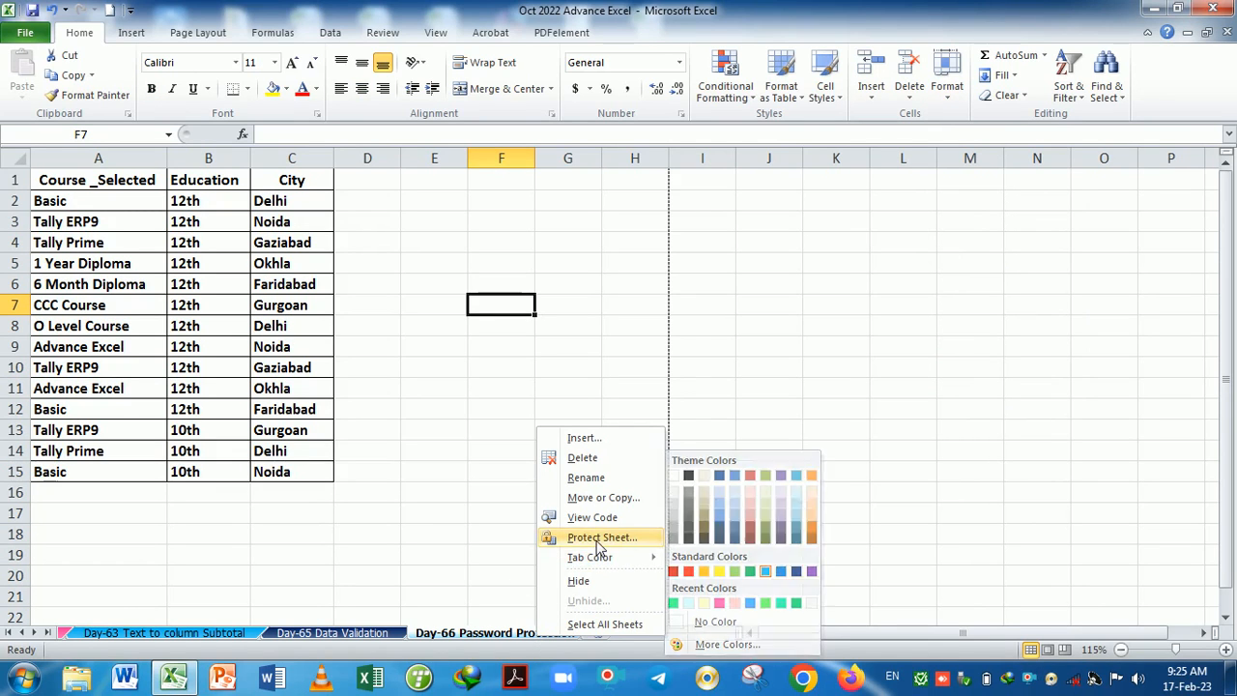
{"action": "left_click", "coordinate": [596, 537]}
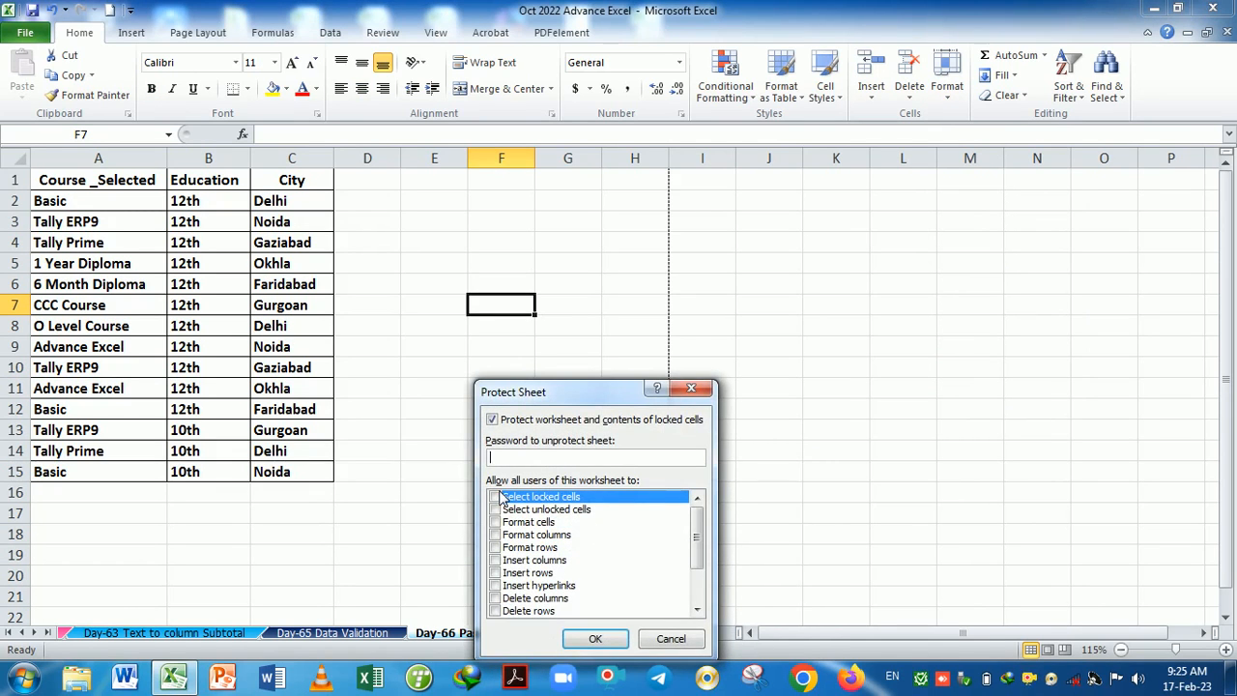
{"action": "left_click", "coordinate": [496, 509]}
{"action": "left_click", "coordinate": [593, 637]}
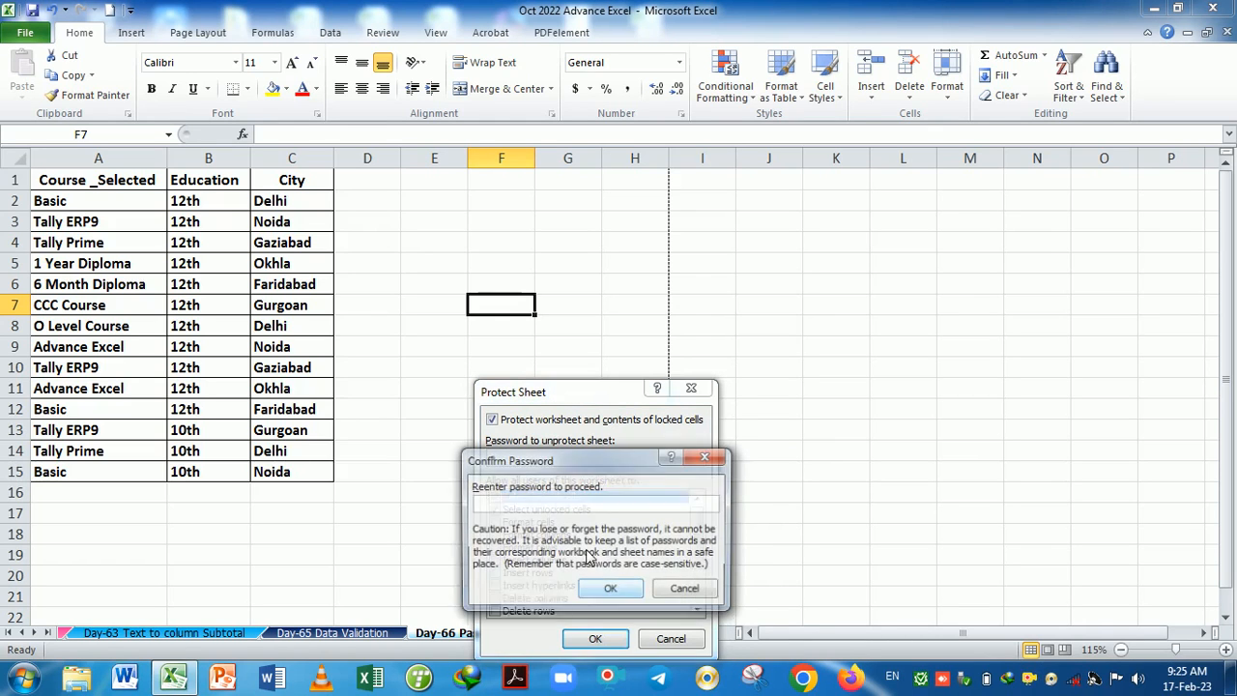
{"action": "type", "text": "1"}
{"action": "left_click", "coordinate": [613, 589]}
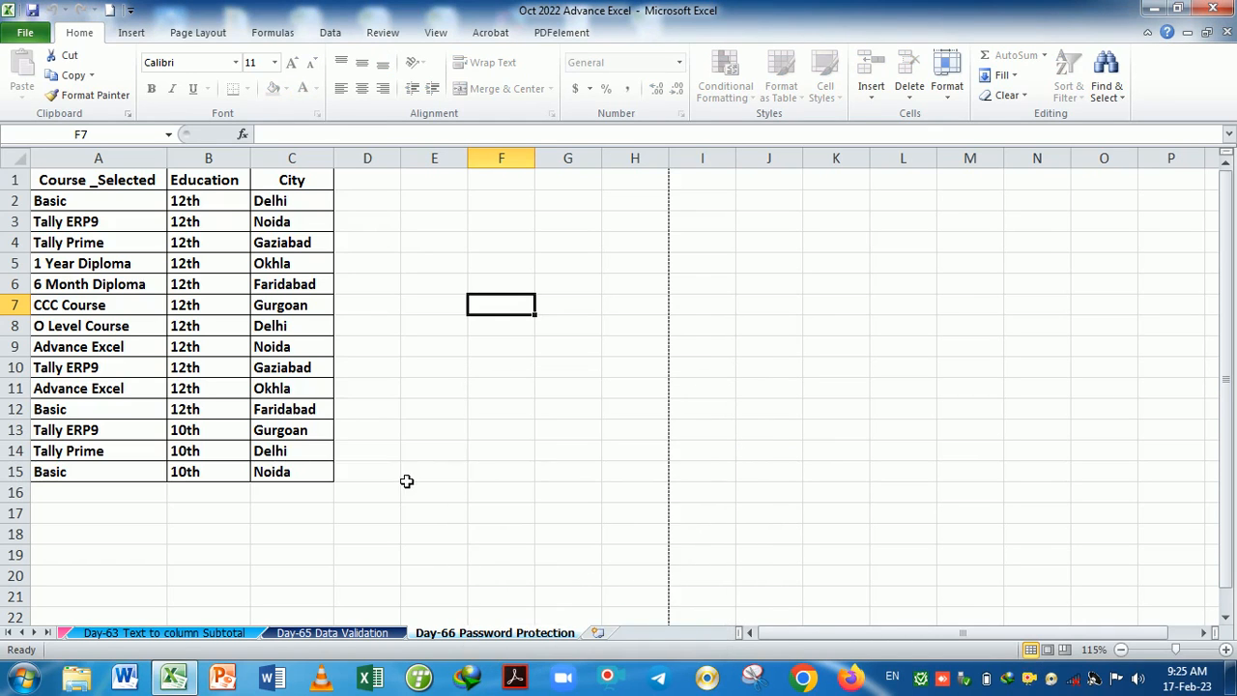
{"action": "left_click", "coordinate": [396, 456]}
Try typing in cells including K9 and D1, dismissing each read-only warning, then select A16.
{"action": "type", "text": "d"}
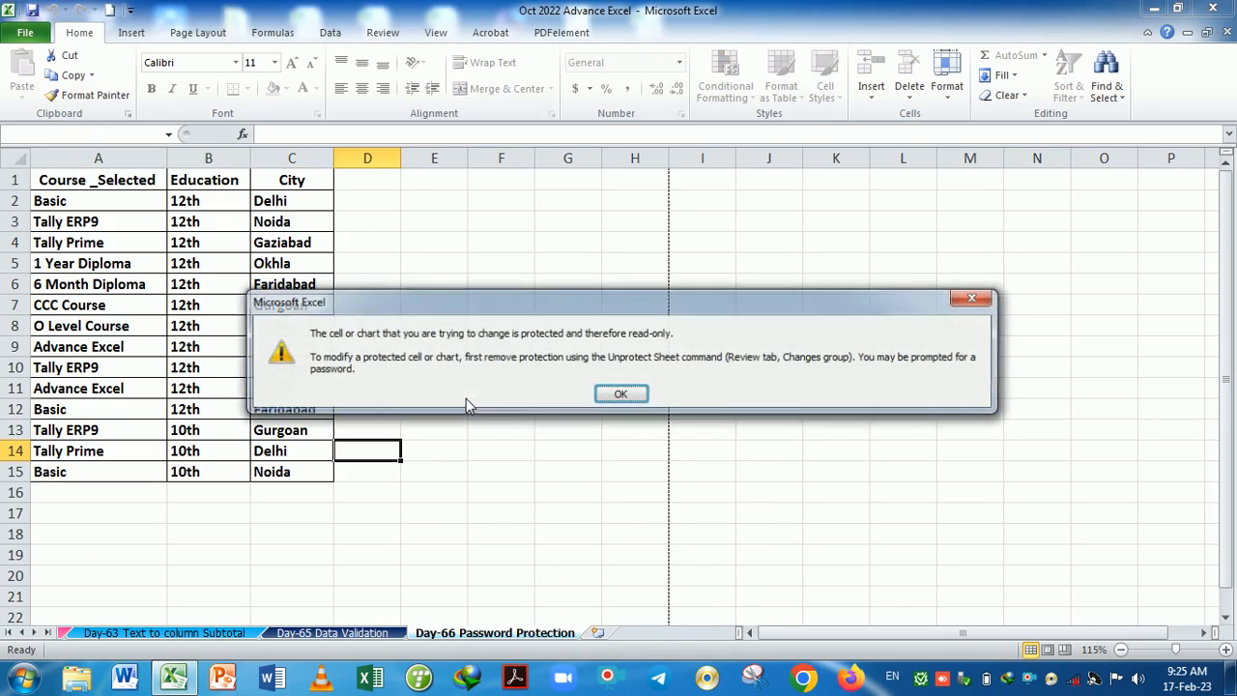
{"action": "left_click", "coordinate": [610, 401]}
{"action": "left_click", "coordinate": [814, 351]}
{"action": "type", "text": "d"}
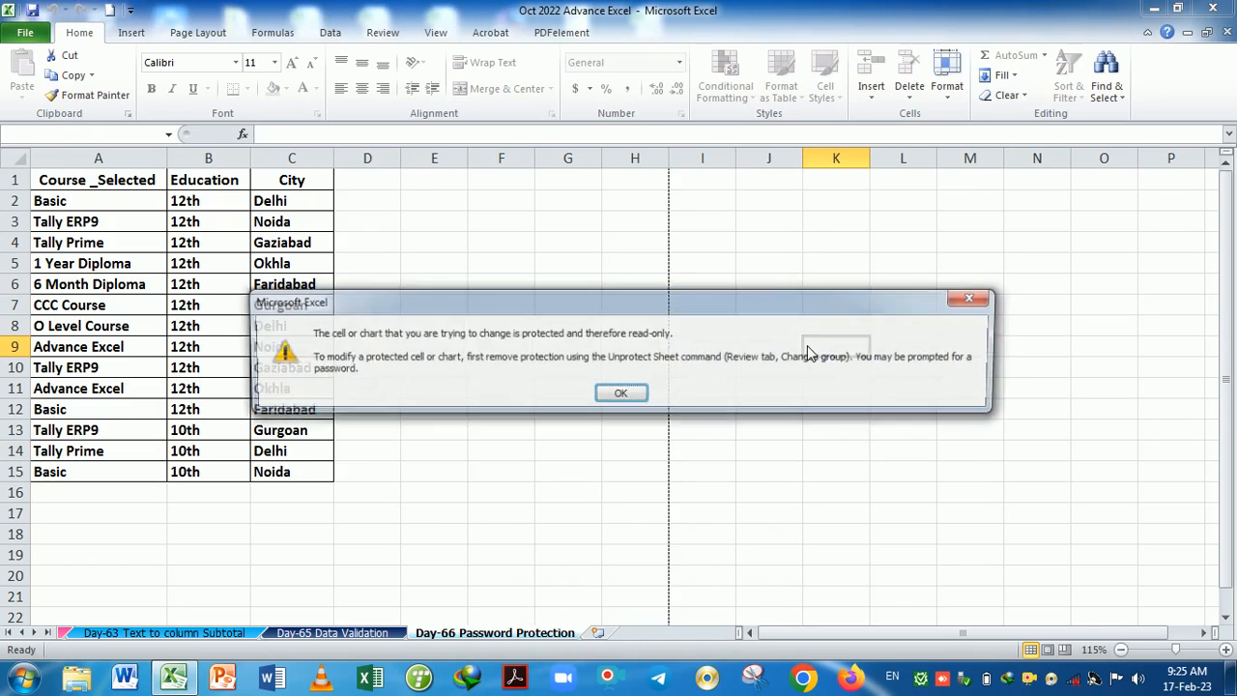
{"action": "left_click", "coordinate": [975, 303]}
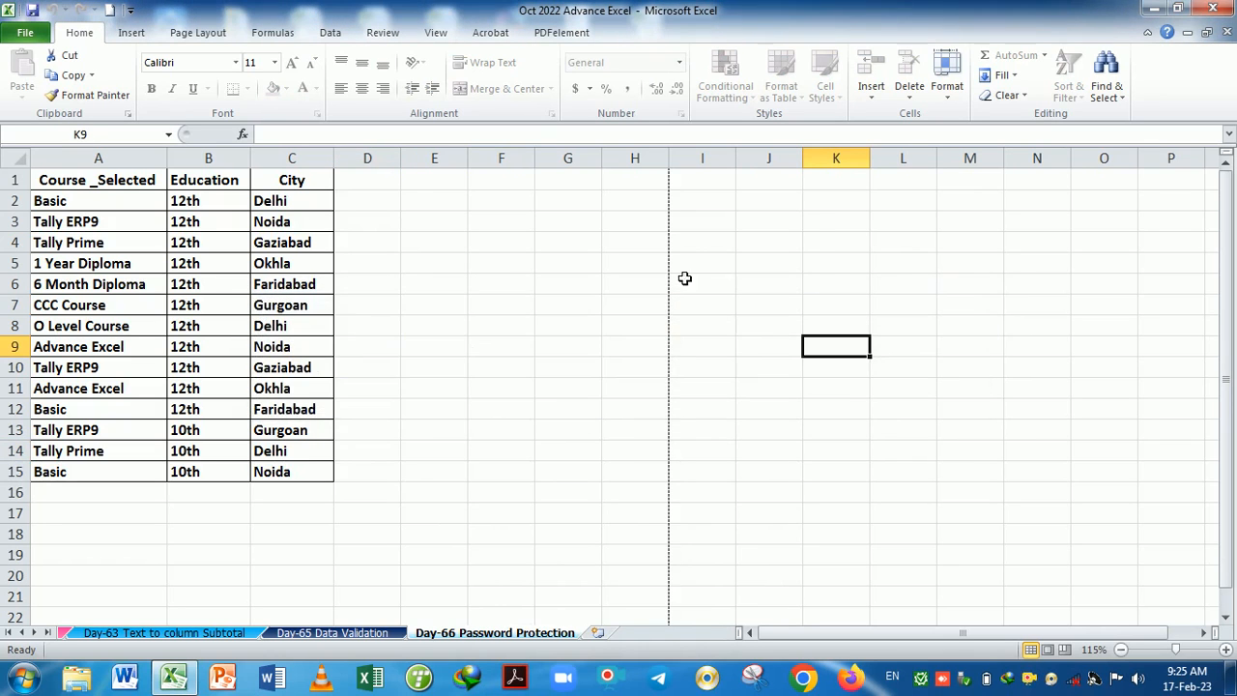
{"action": "left_click", "coordinate": [375, 190]}
{"action": "type", "text": "d"}
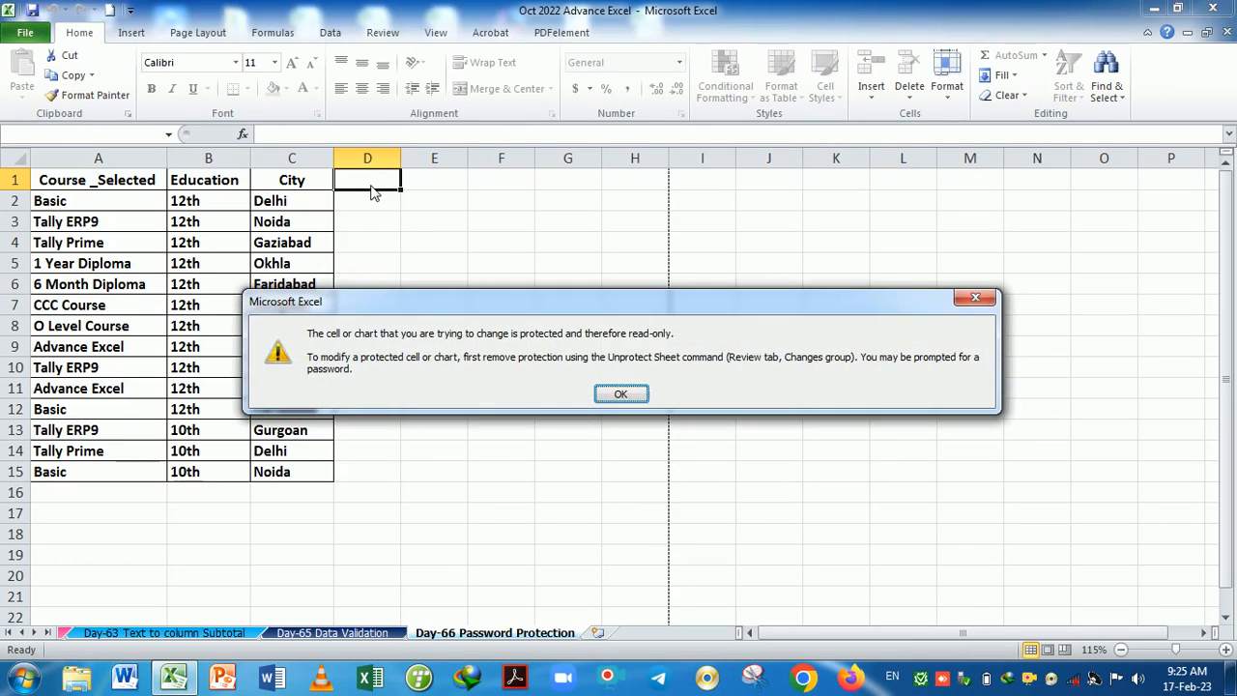
{"action": "key", "text": "Return"}
{"action": "left_click", "coordinate": [126, 498]}
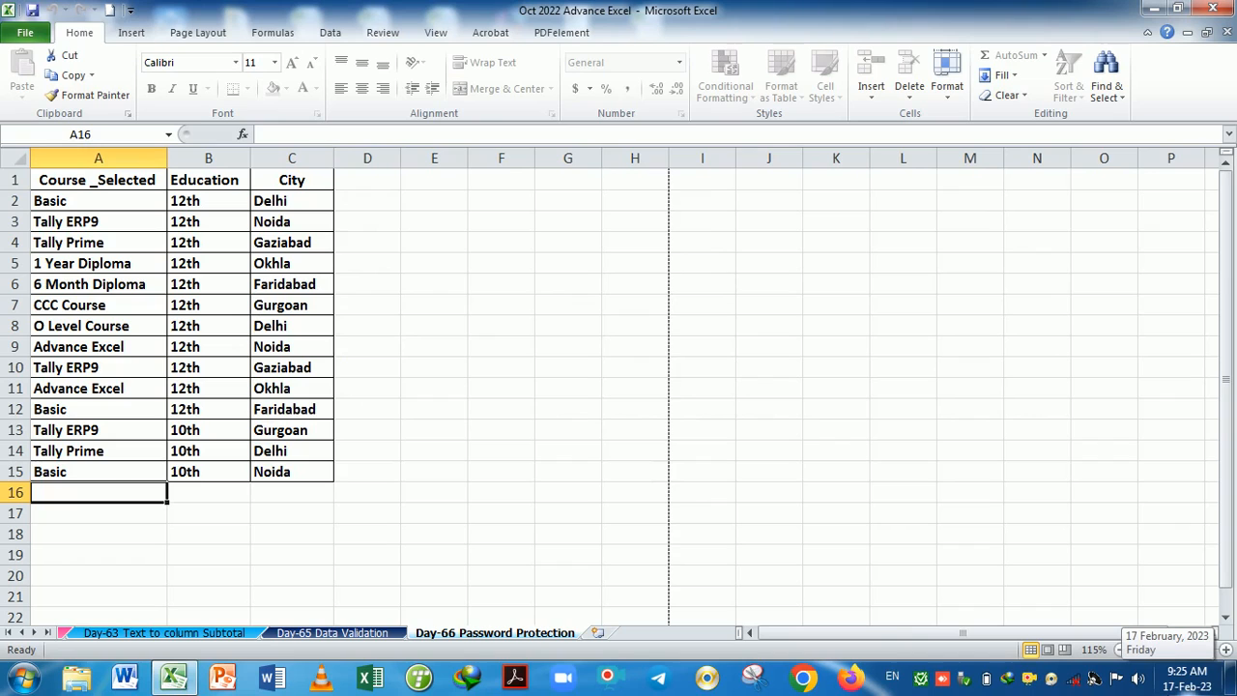
Enter Basic, 12th and Delhi into cells A16, B16 and C16.
{"action": "type", "text": "Basic"}
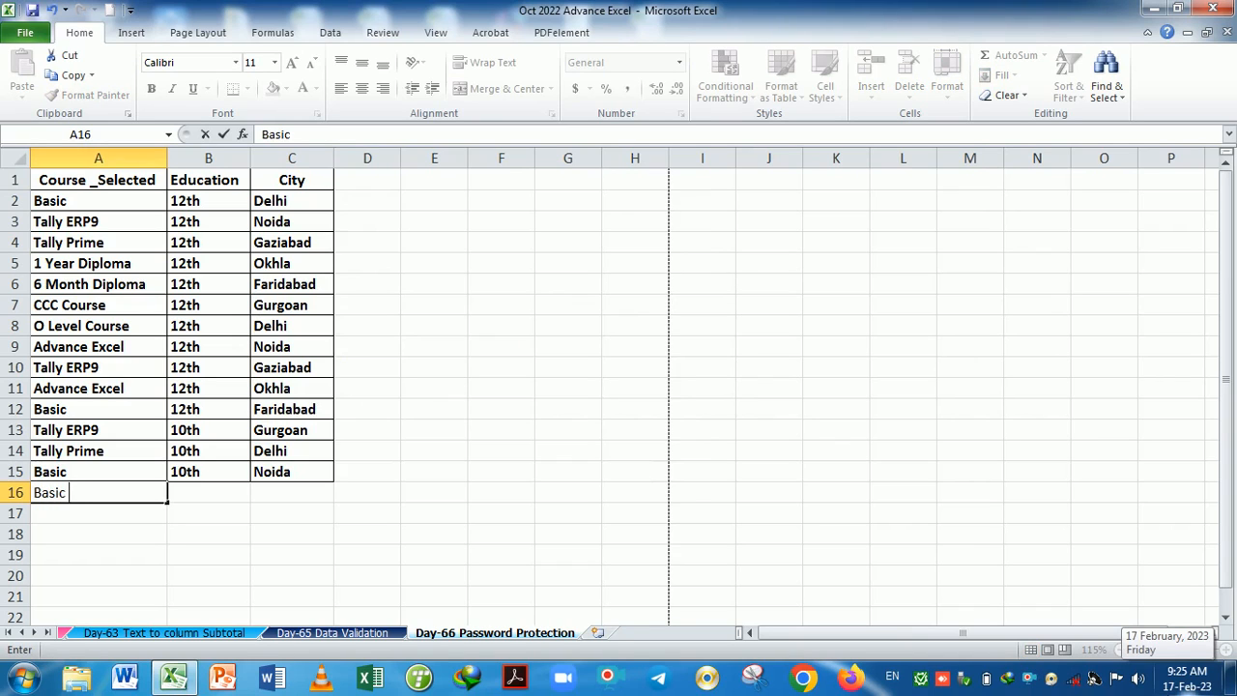
{"action": "key", "text": "Tab"}
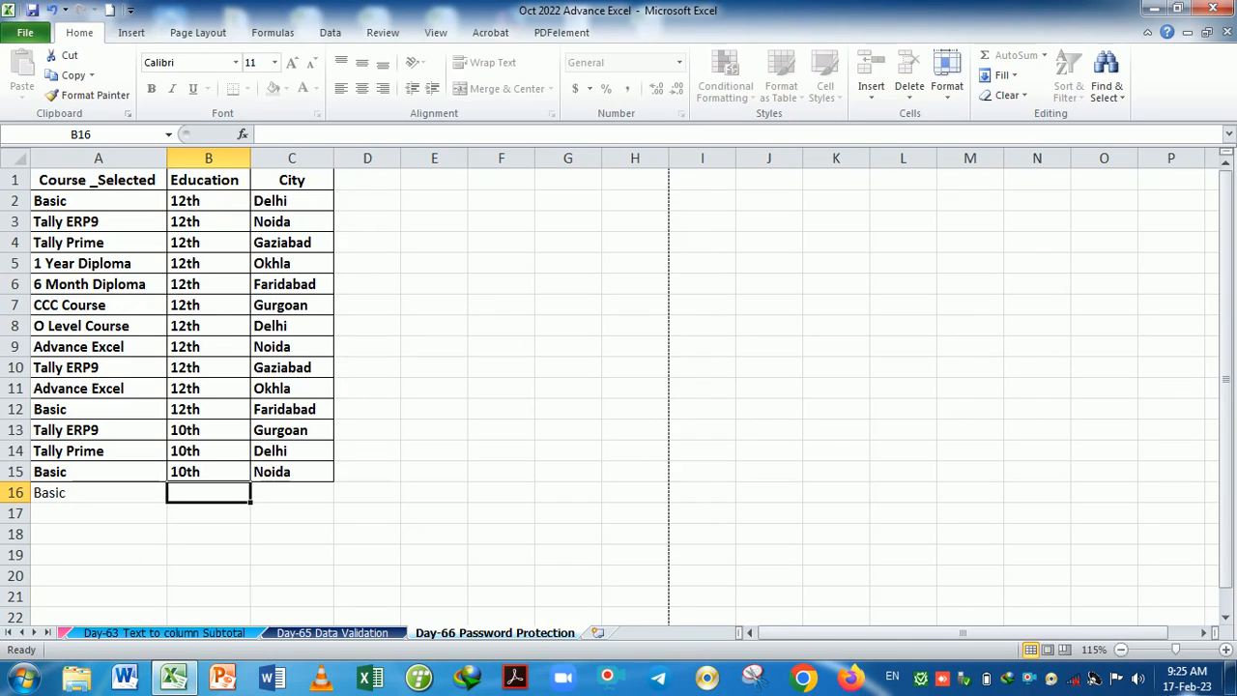
{"action": "type", "text": "12"}
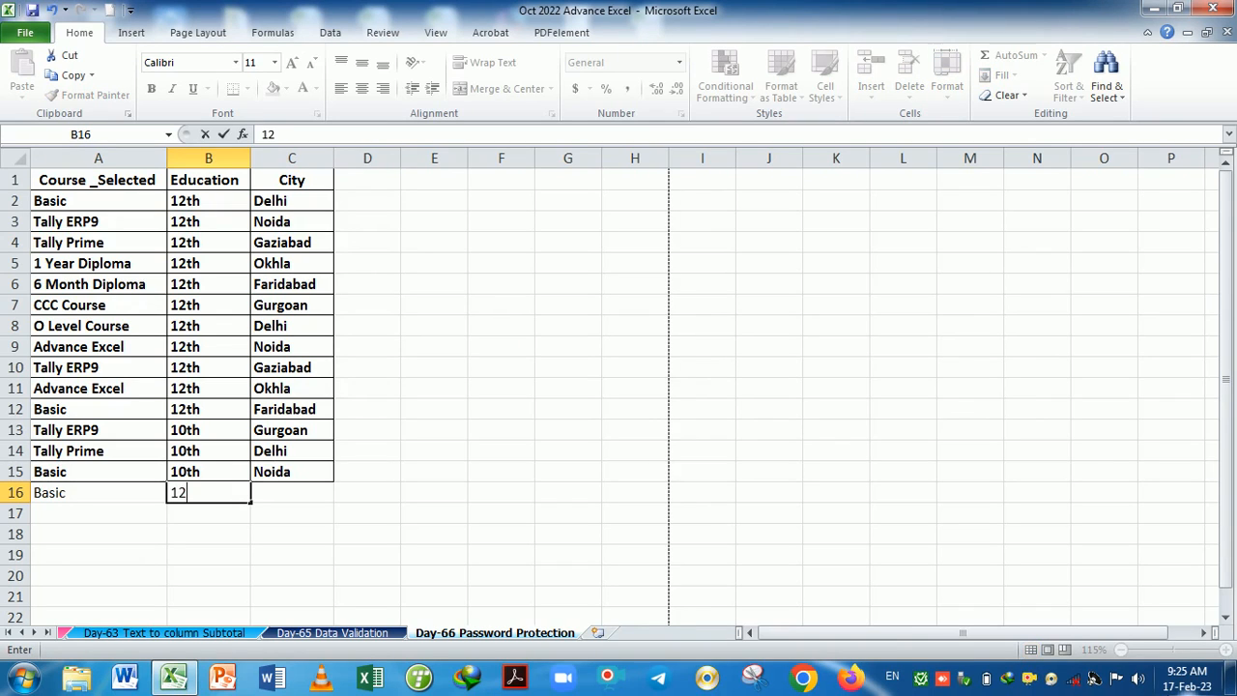
{"action": "type", "text": "th"}
{"action": "key", "text": "BackSpace"}
{"action": "key", "text": "BackSpace"}
{"action": "type", "text": "th"}
{"action": "key", "text": "Tab"}
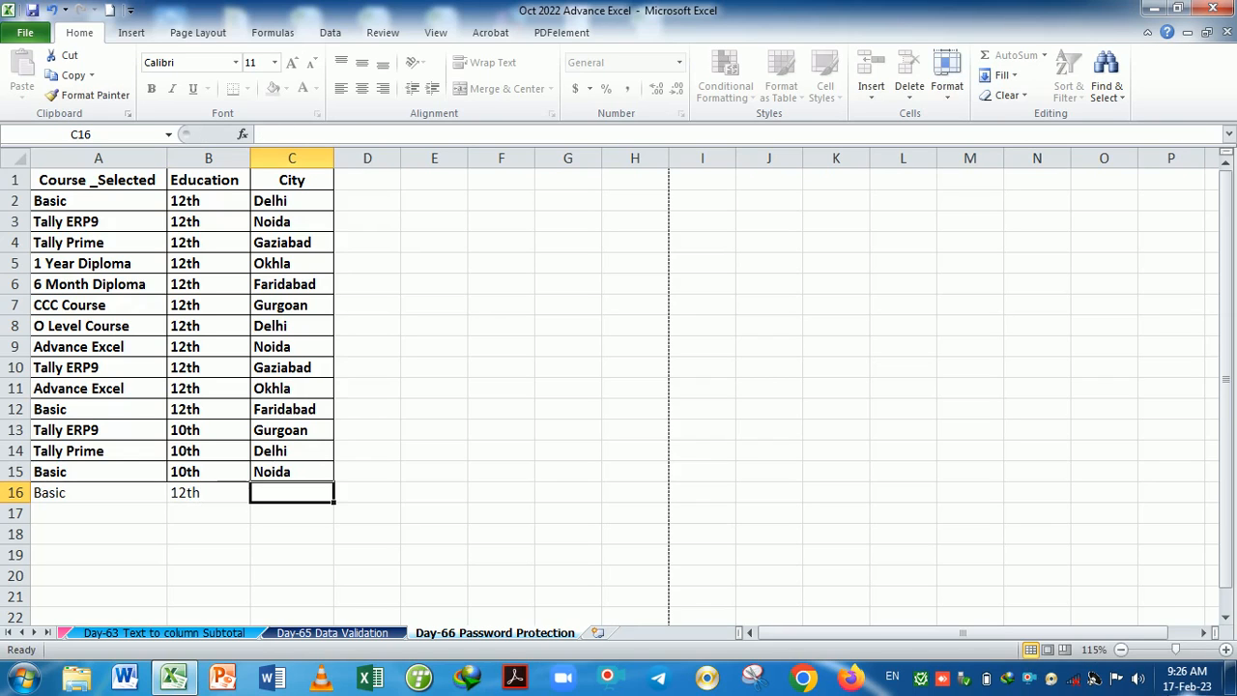
{"action": "type", "text": "Delhi"}
{"action": "key", "text": "Return"}
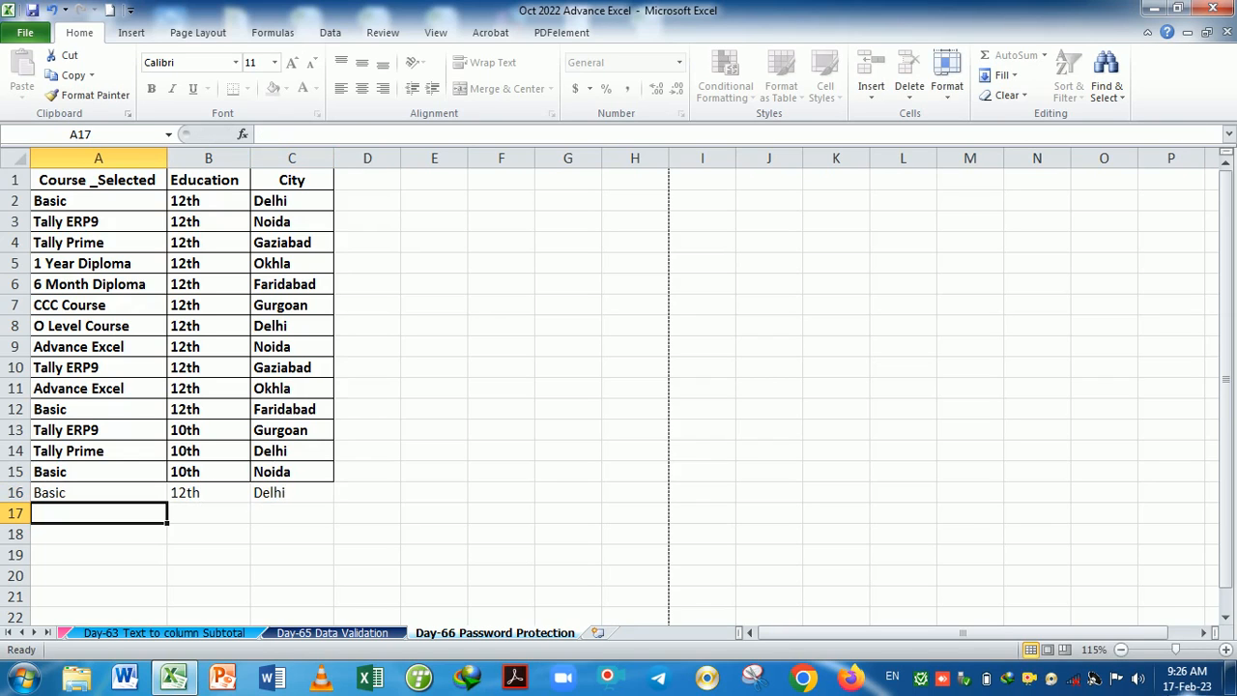
Select columns A to C, then click cells B20, G4, J6 and C17.
{"action": "left_click", "coordinate": [146, 159]}
{"action": "left_click_drag", "start_coordinate": [145, 171], "coordinate": [278, 197]}
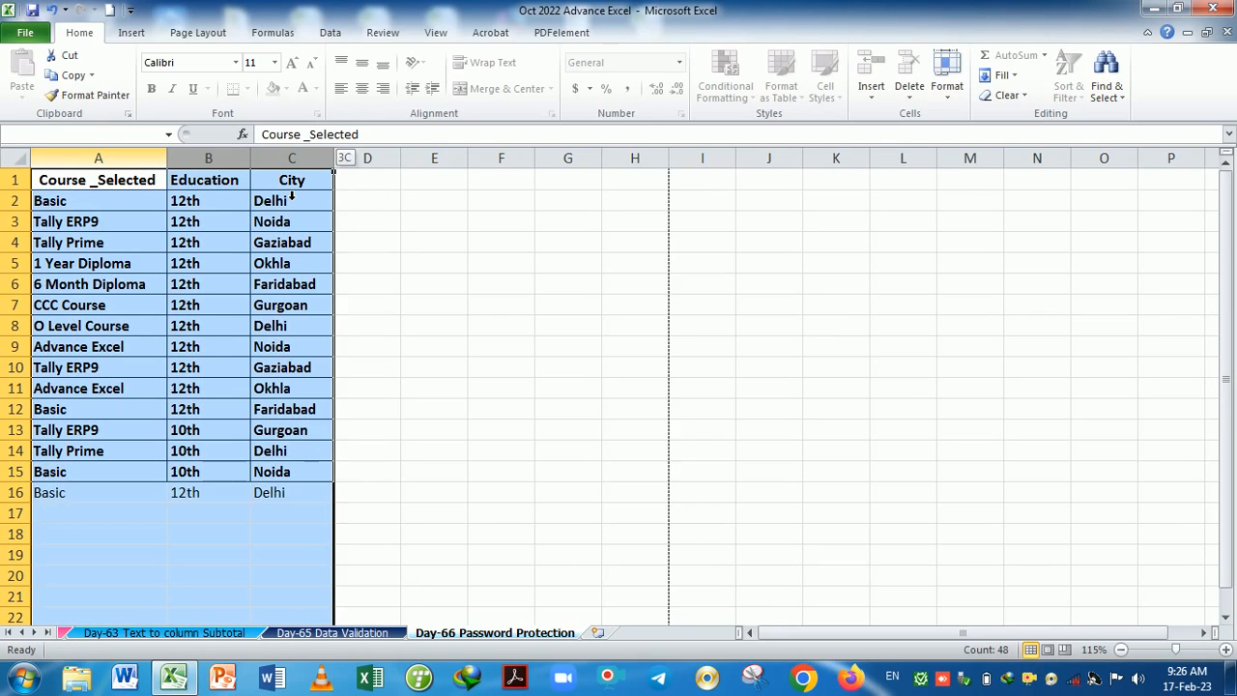
{"action": "left_click", "coordinate": [228, 575]}
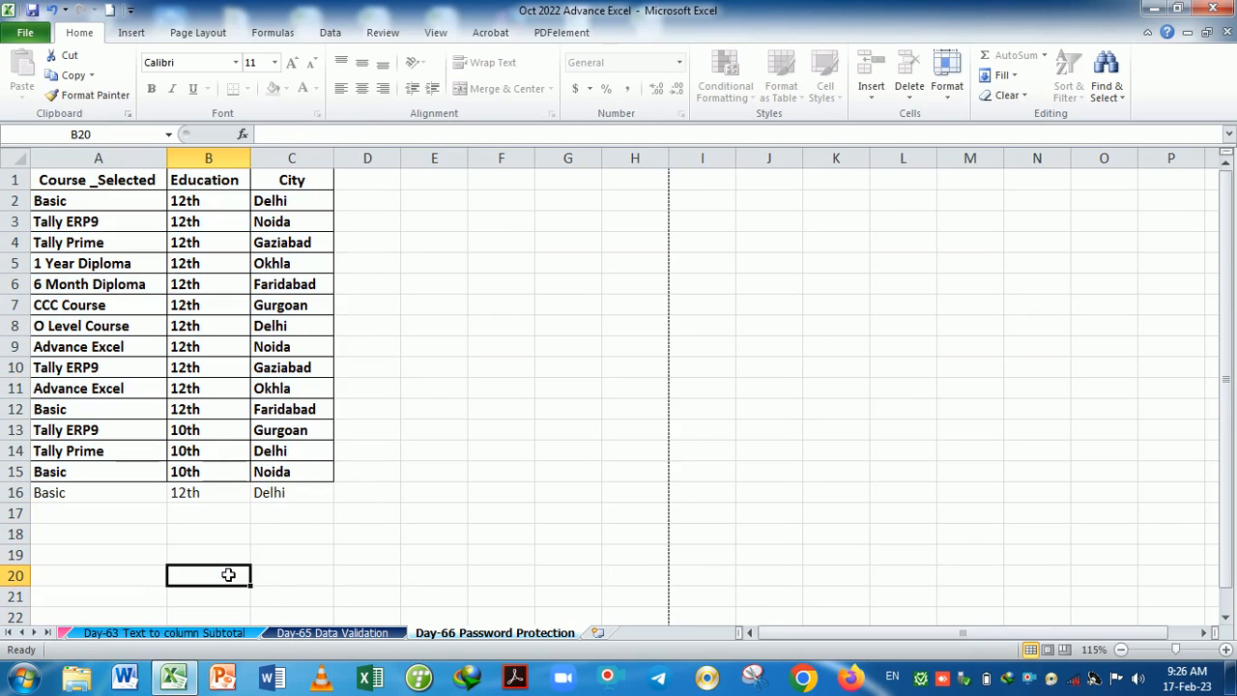
{"action": "left_click", "coordinate": [591, 242]}
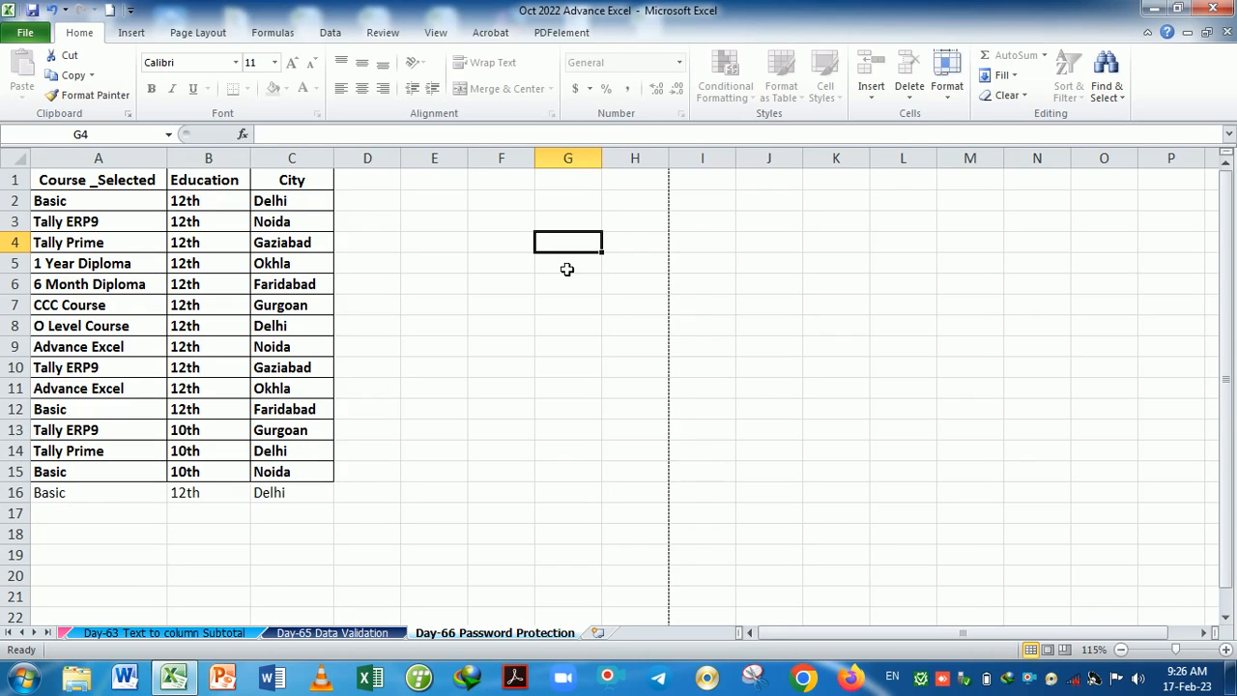
{"action": "left_click", "coordinate": [779, 290]}
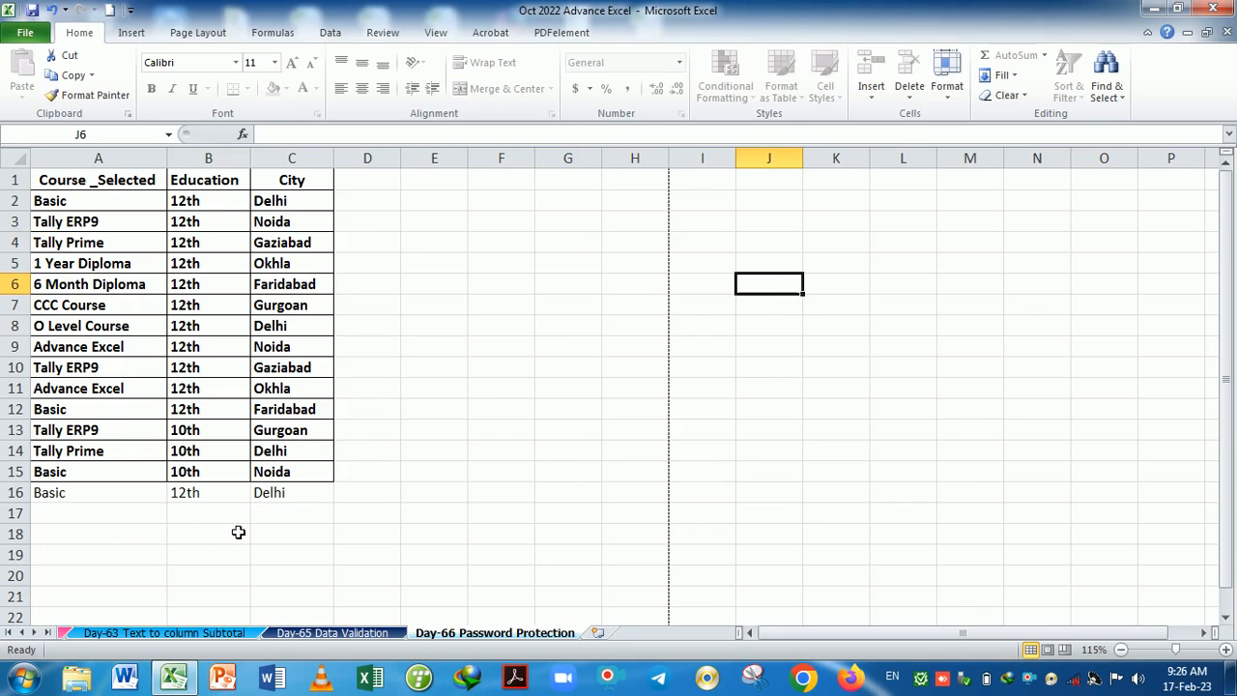
{"action": "left_click", "coordinate": [290, 523]}
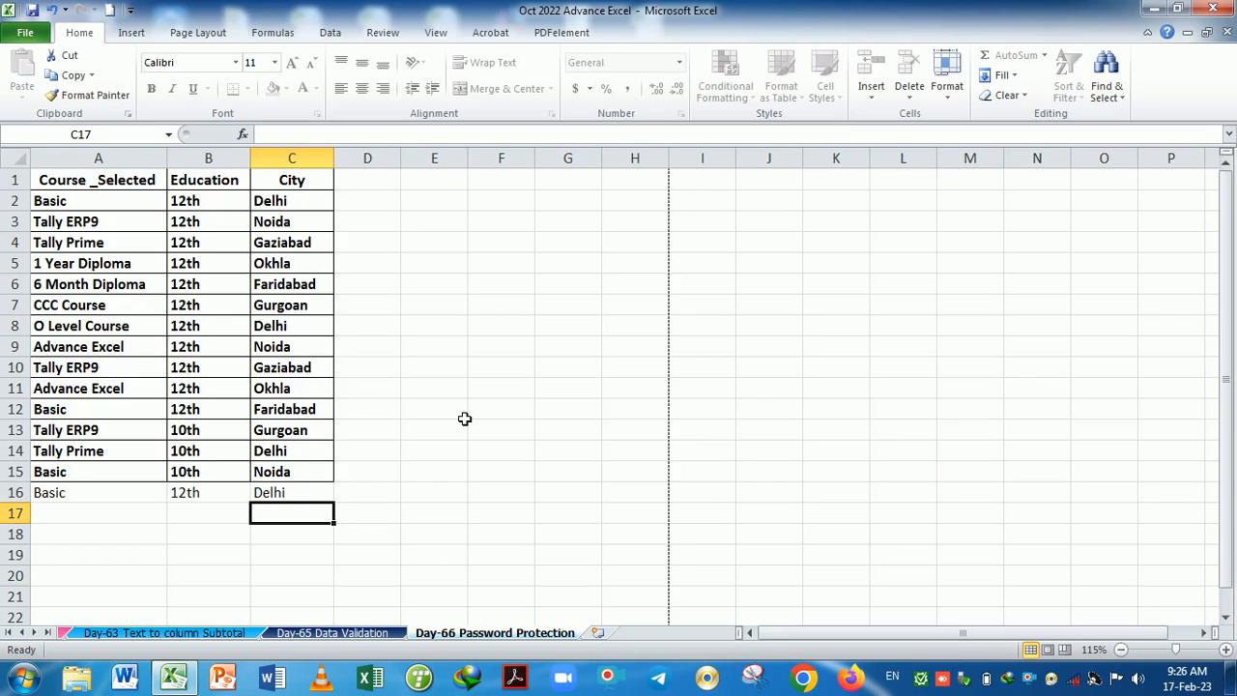
Select columns A to C and E to I, and dismiss the sheet tab menu unused.
{"action": "left_click", "coordinate": [123, 164]}
{"action": "left_click_drag", "start_coordinate": [122, 172], "coordinate": [309, 200]}
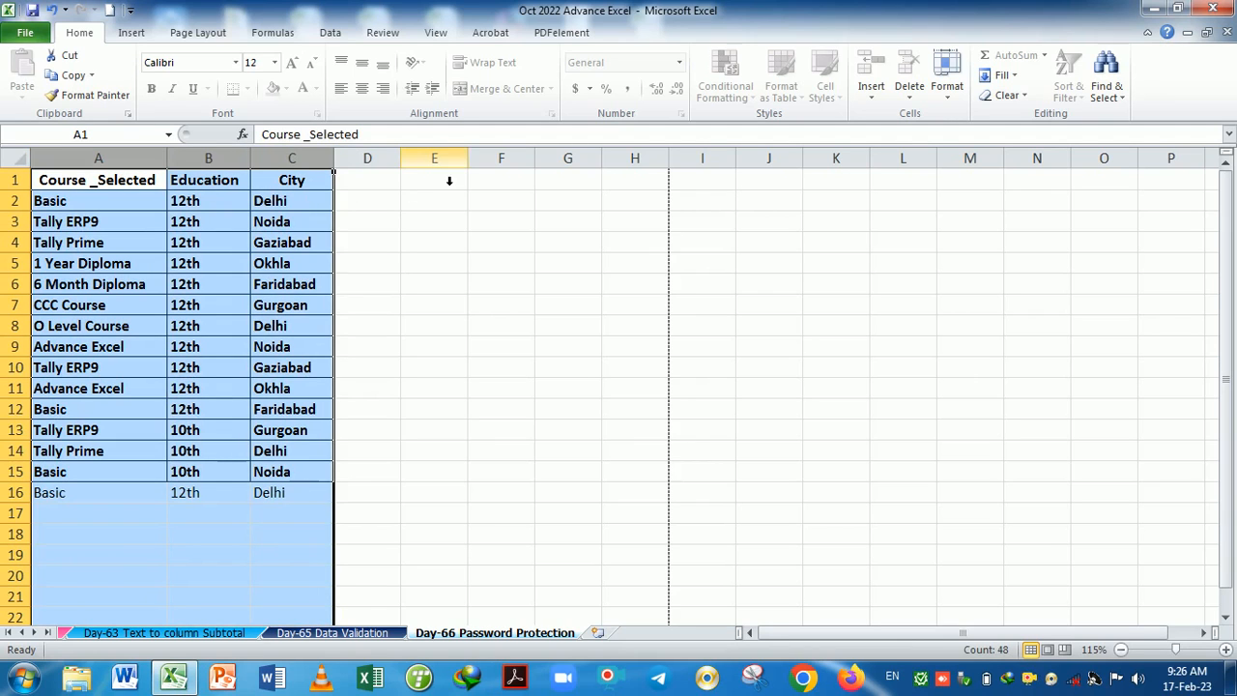
{"action": "left_click_drag", "start_coordinate": [435, 161], "coordinate": [685, 202]}
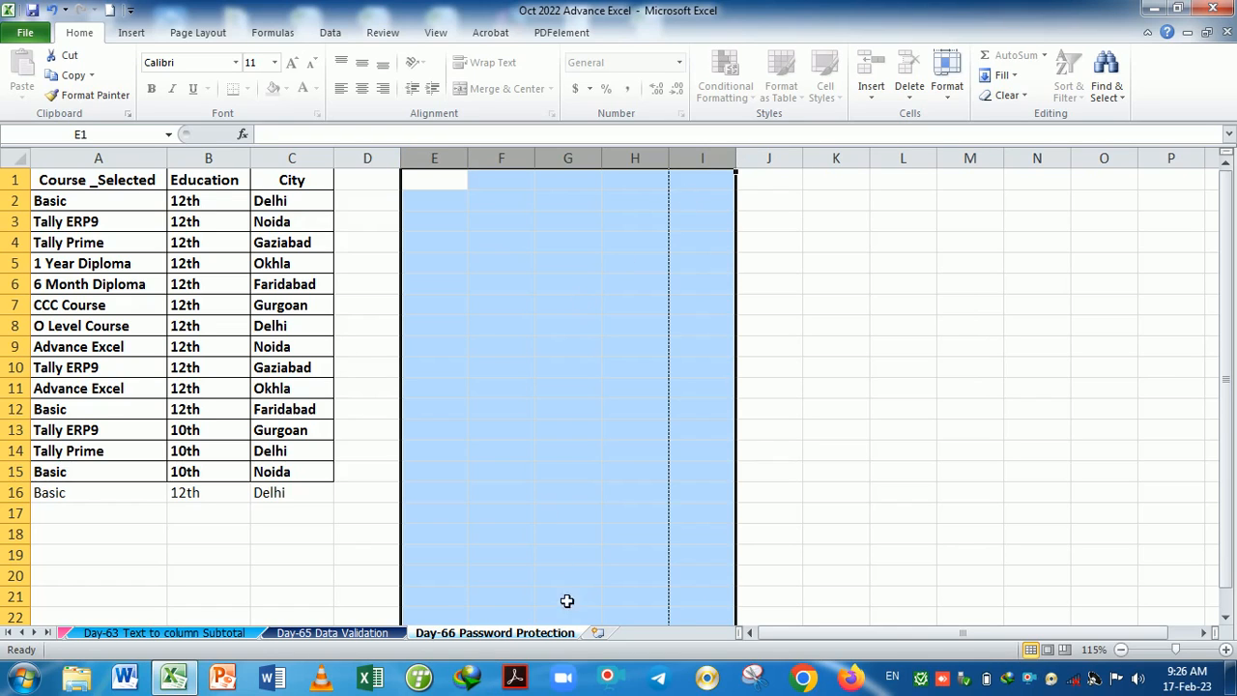
{"action": "right_click", "coordinate": [540, 637]}
{"action": "key", "text": "Escape"}
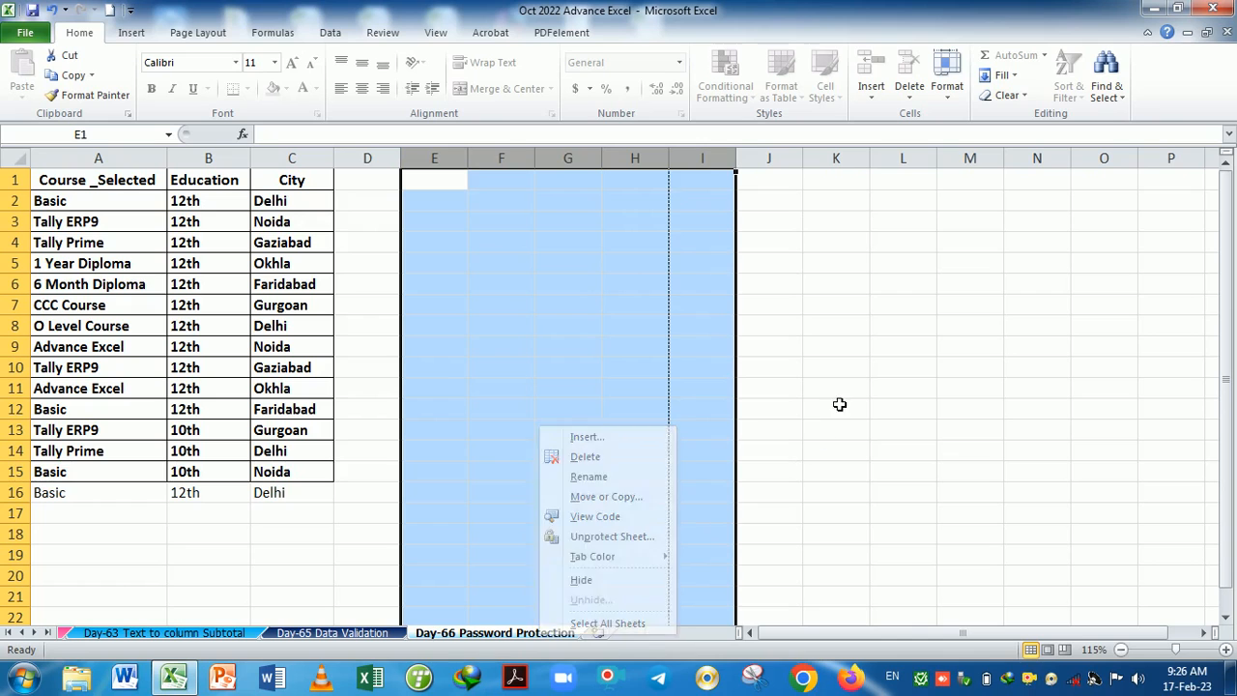
Unprotect the sheet via Home > Format with its password, then reselect columns A to C.
{"action": "left_click", "coordinate": [947, 87]}
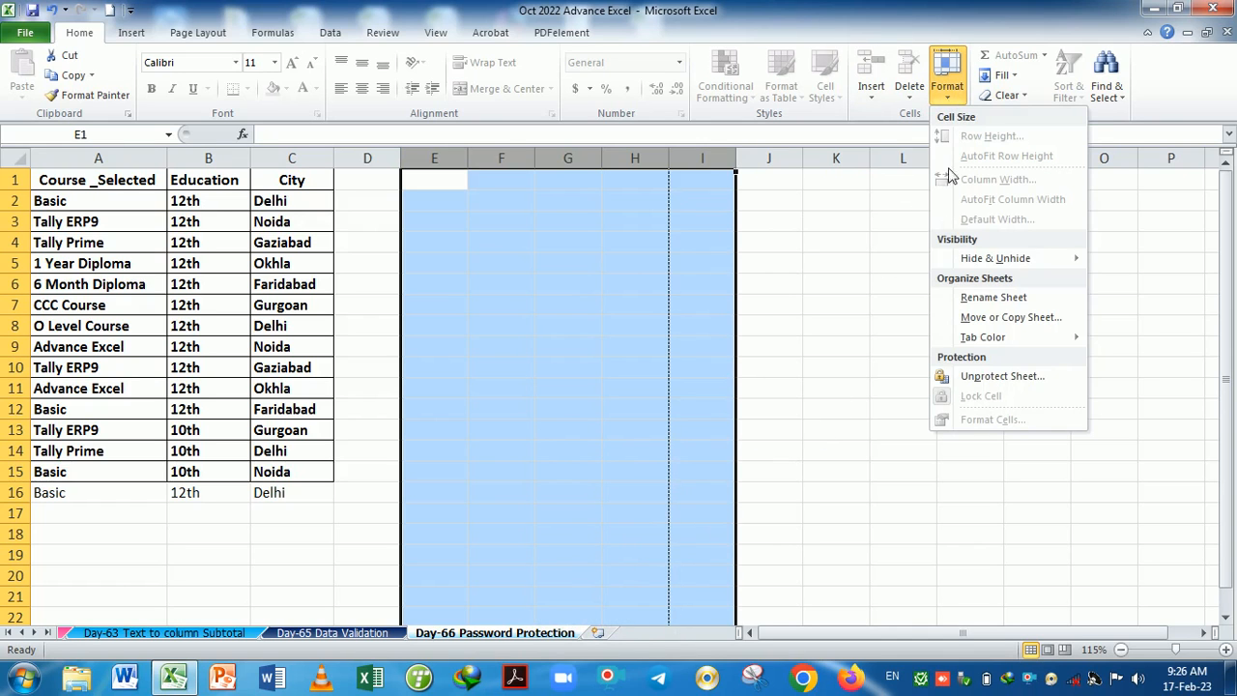
{"action": "left_click", "coordinate": [988, 376]}
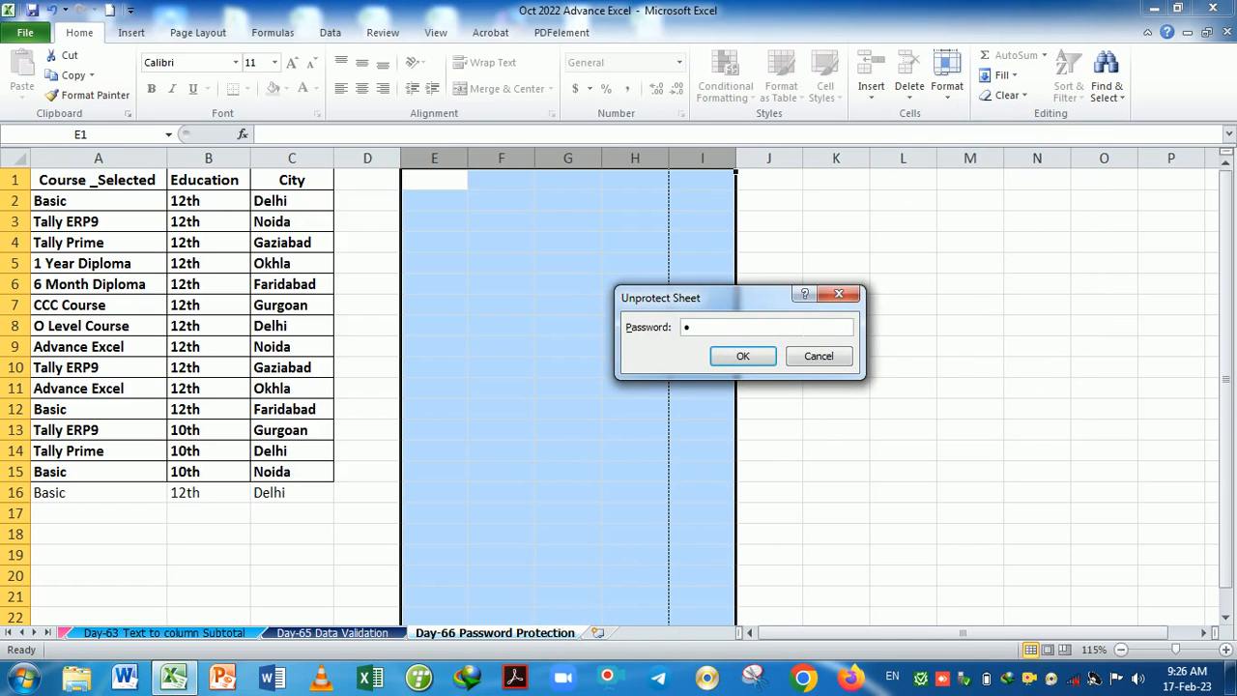
{"action": "key", "text": "Return"}
{"action": "left_click", "coordinate": [689, 315]}
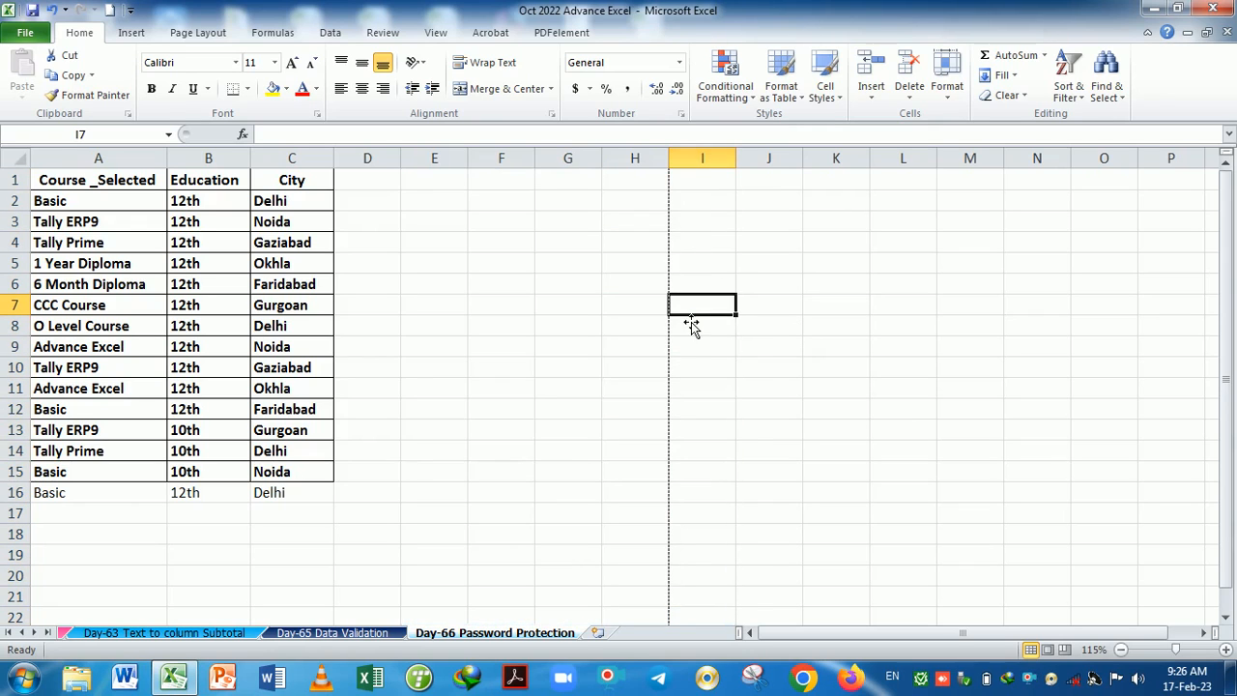
{"action": "left_click_drag", "start_coordinate": [87, 178], "coordinate": [291, 179]}
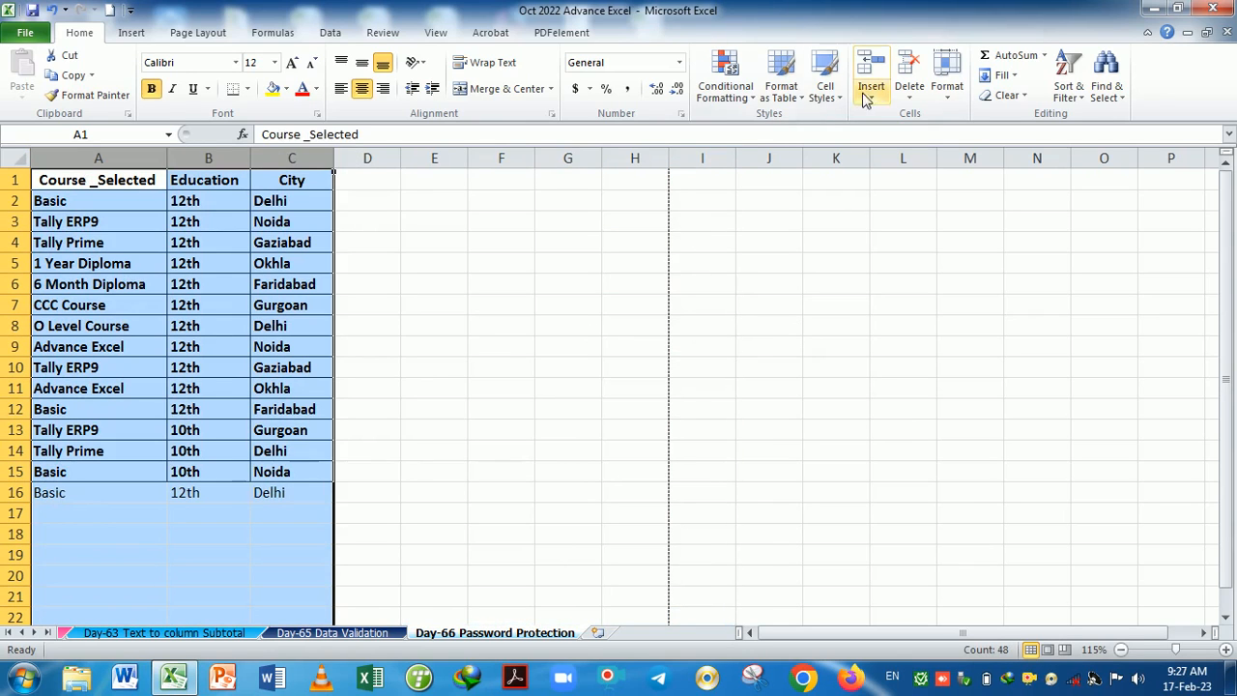
Toggle Lock Cell for columns A–C, then for the entire worksheet.
{"action": "left_click", "coordinate": [946, 85]}
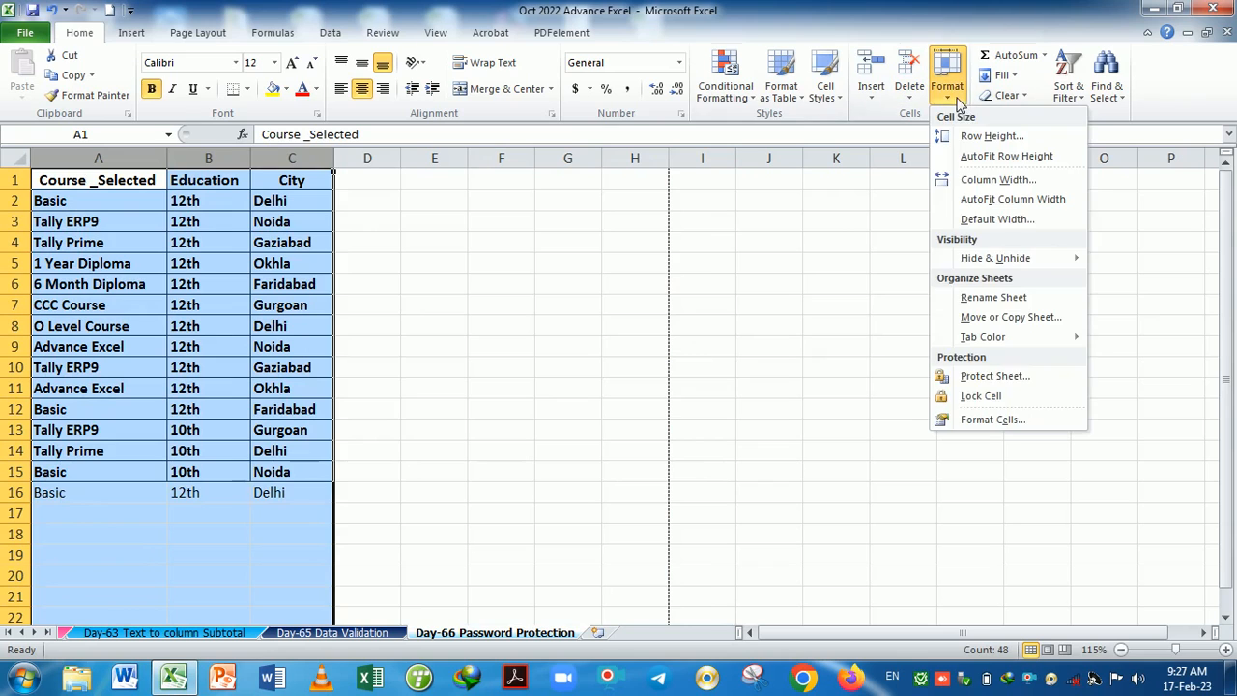
{"action": "left_click", "coordinate": [975, 398]}
{"action": "left_click", "coordinate": [510, 331]}
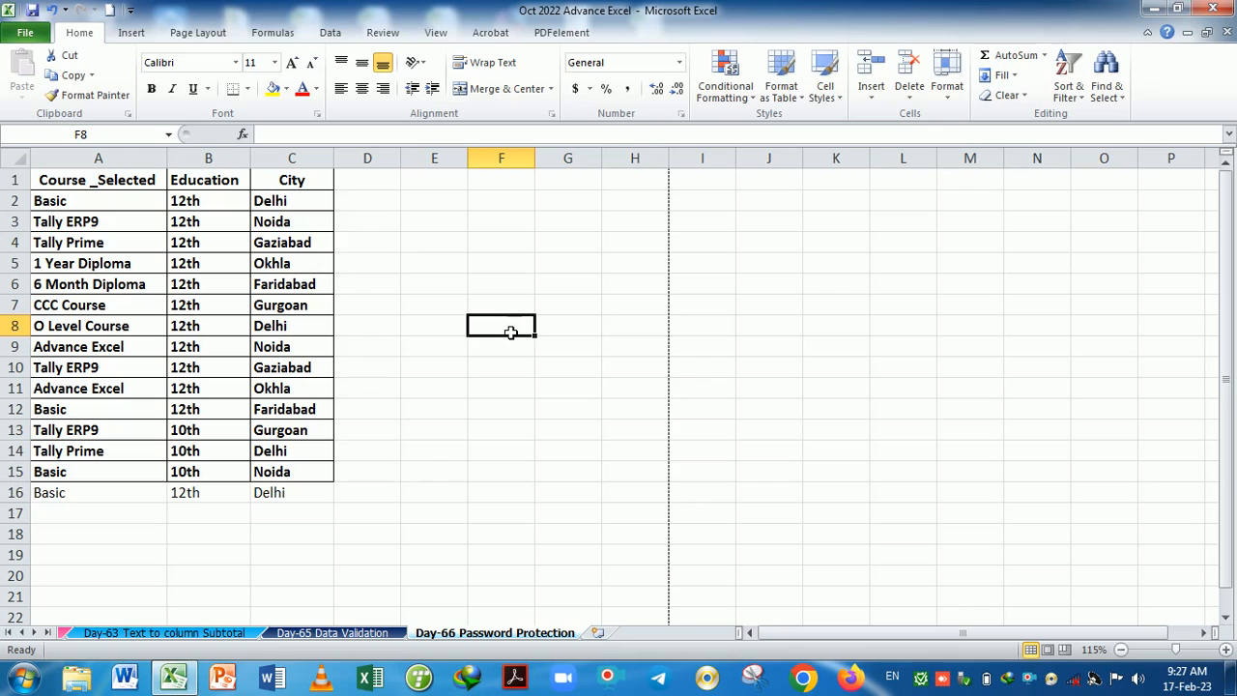
{"action": "left_click", "coordinate": [21, 162]}
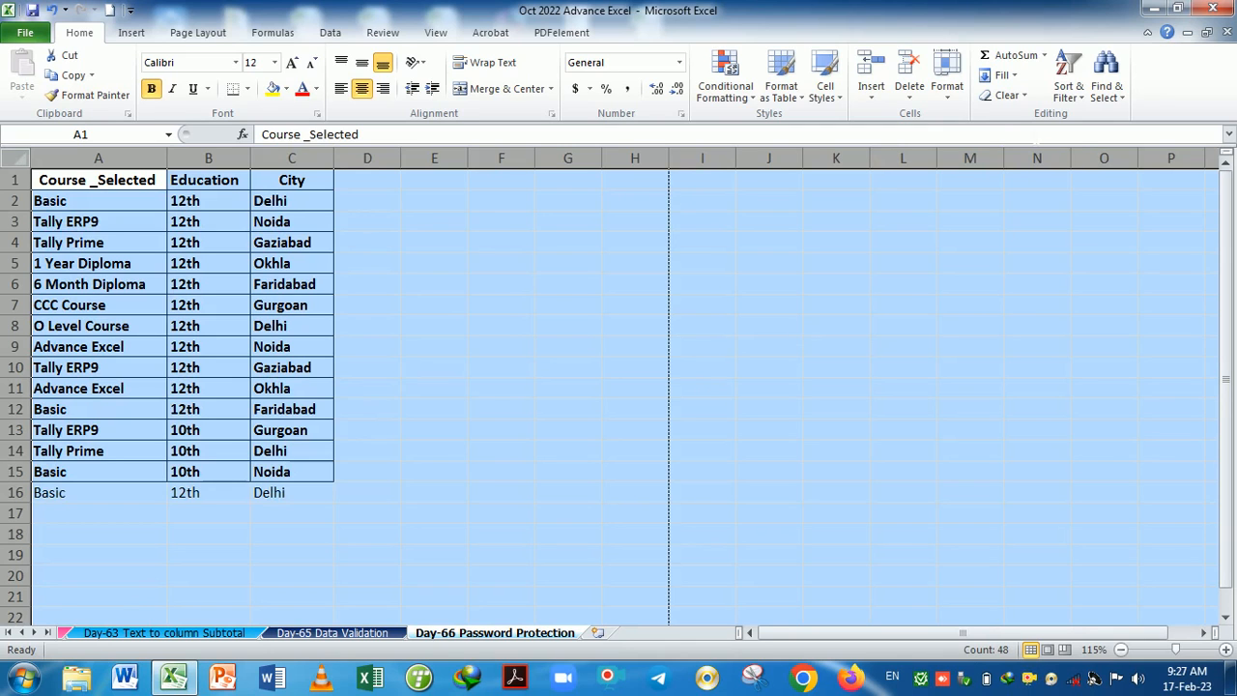
{"action": "left_click", "coordinate": [947, 77]}
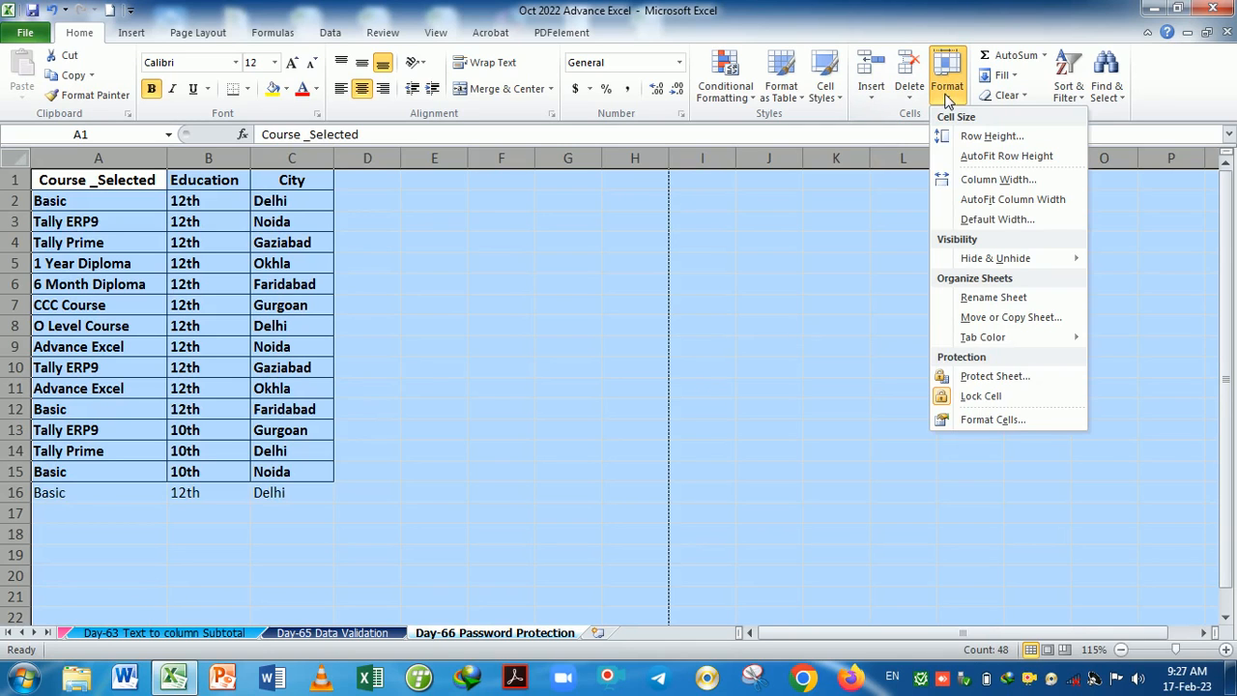
{"action": "left_click", "coordinate": [977, 399]}
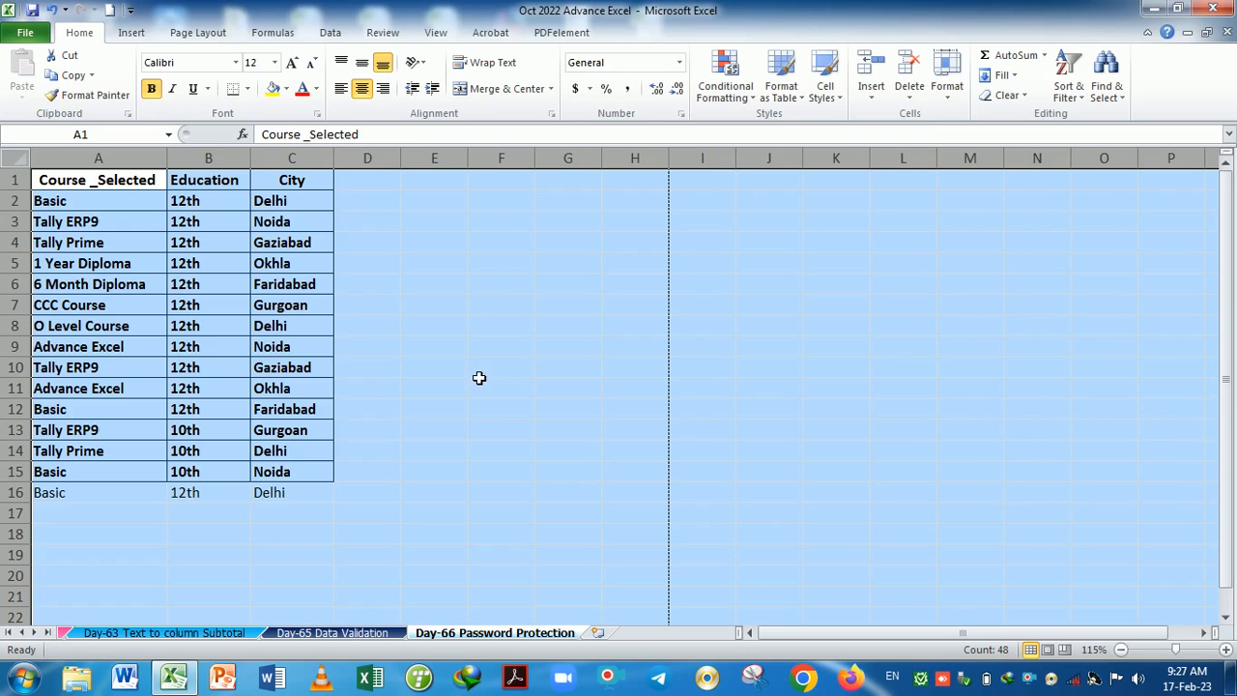
{"action": "left_click", "coordinate": [483, 375]}
Reselect columns A–C, mark them as locked, and toggle the lock once more.
{"action": "left_click", "coordinate": [81, 162]}
{"action": "left_click_drag", "start_coordinate": [82, 177], "coordinate": [325, 187]}
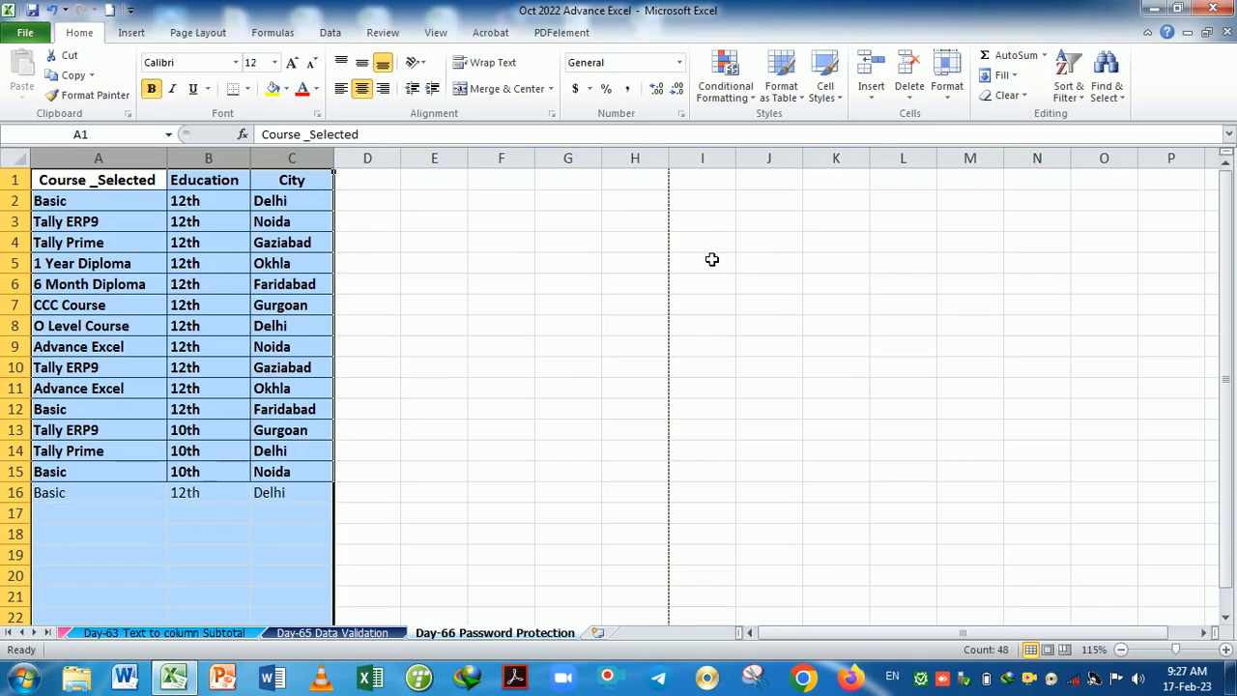
{"action": "left_click", "coordinate": [947, 72]}
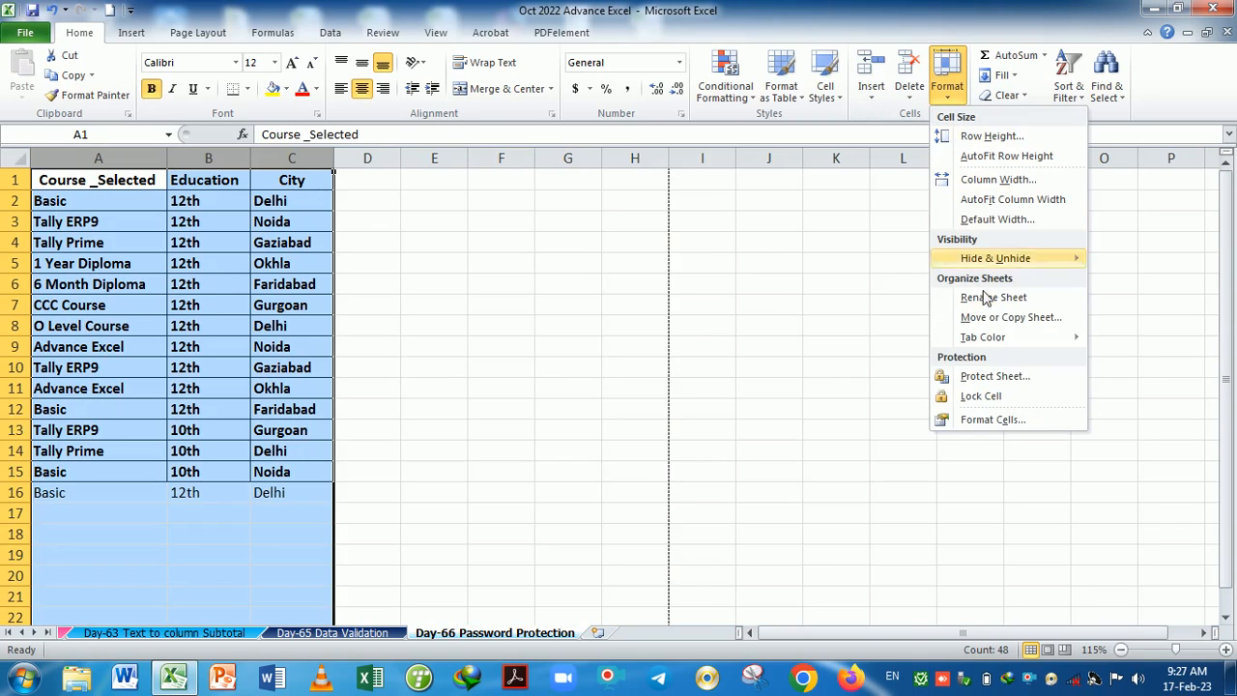
{"action": "left_click", "coordinate": [981, 394]}
{"action": "left_click", "coordinate": [458, 325]}
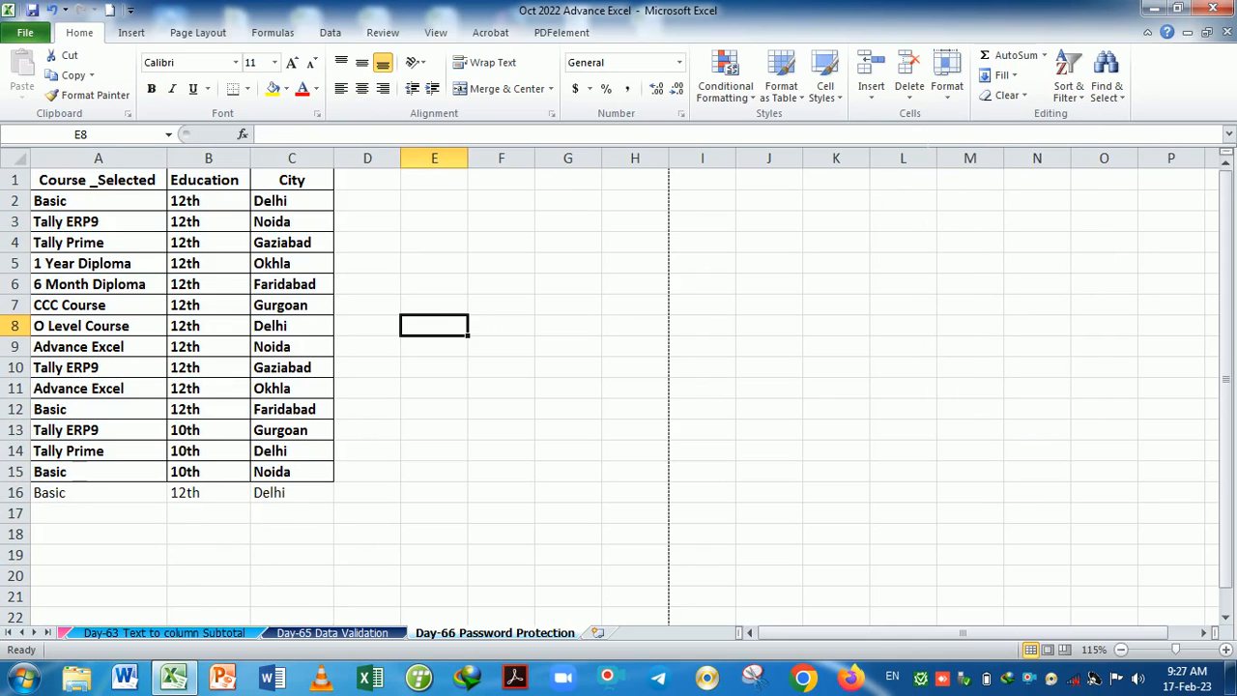
{"action": "left_click", "coordinate": [947, 78]}
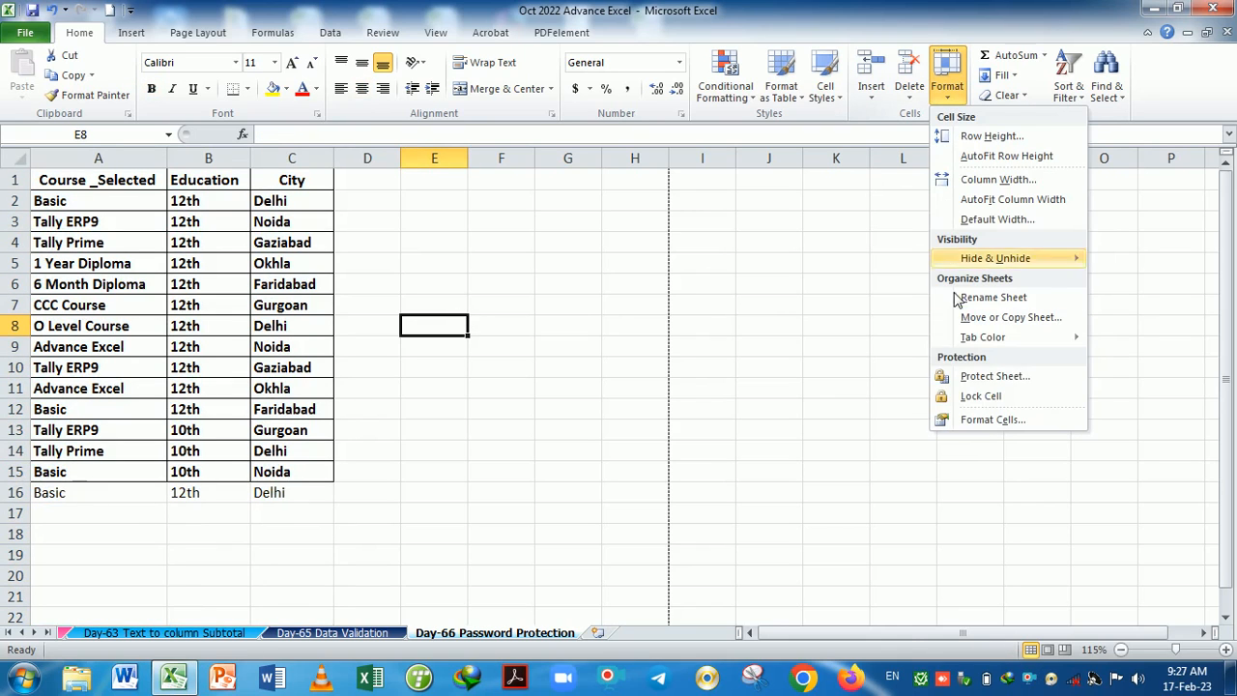
{"action": "left_click", "coordinate": [980, 396]}
{"action": "left_click", "coordinate": [223, 307]}
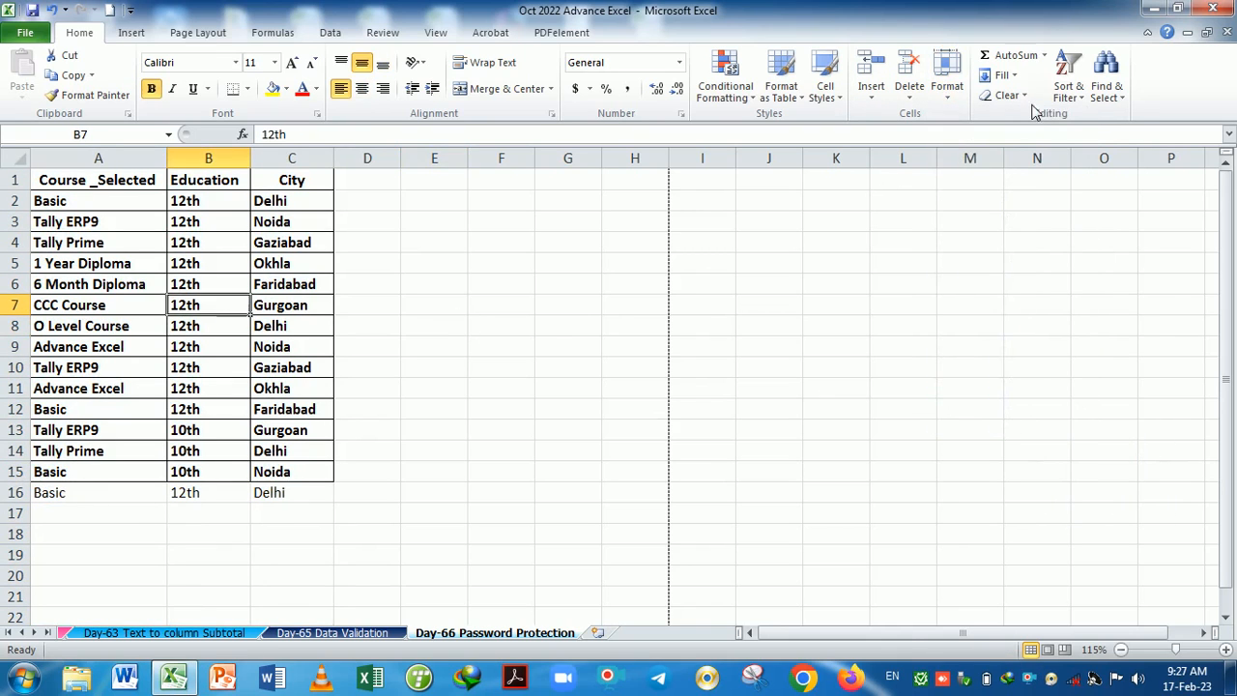
Reopen Home > Format and choose Protect Sheet.
{"action": "left_click", "coordinate": [942, 104]}
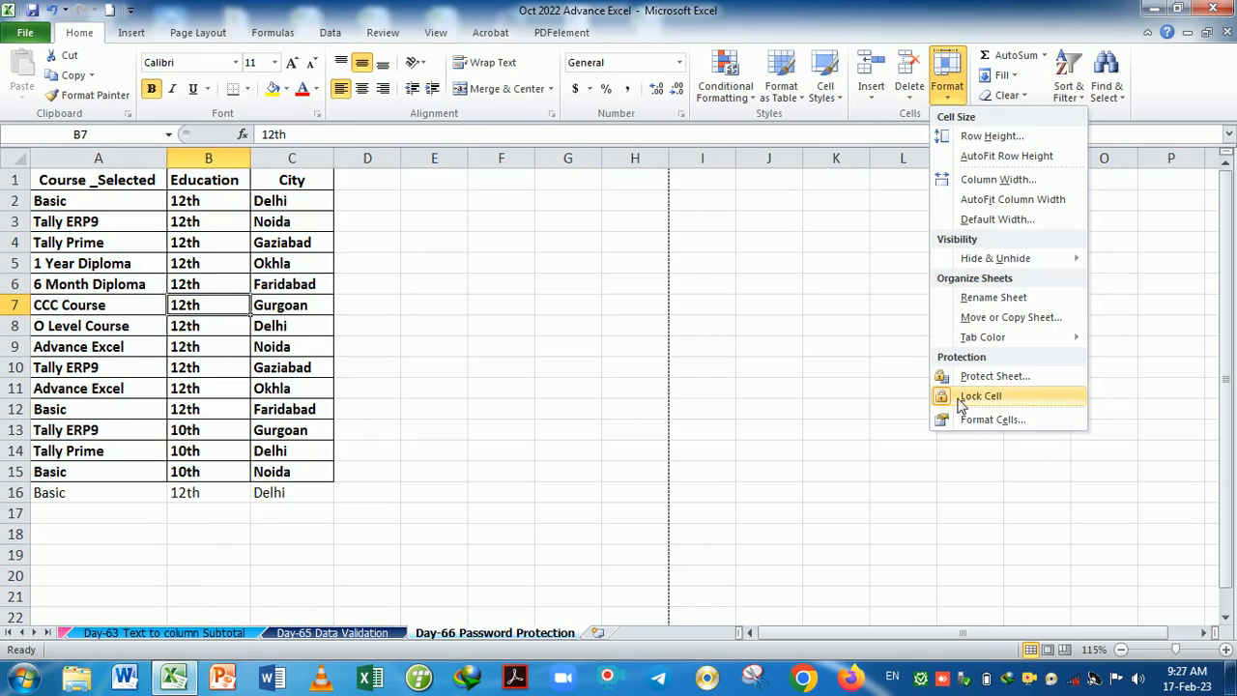
{"action": "left_click", "coordinate": [688, 396]}
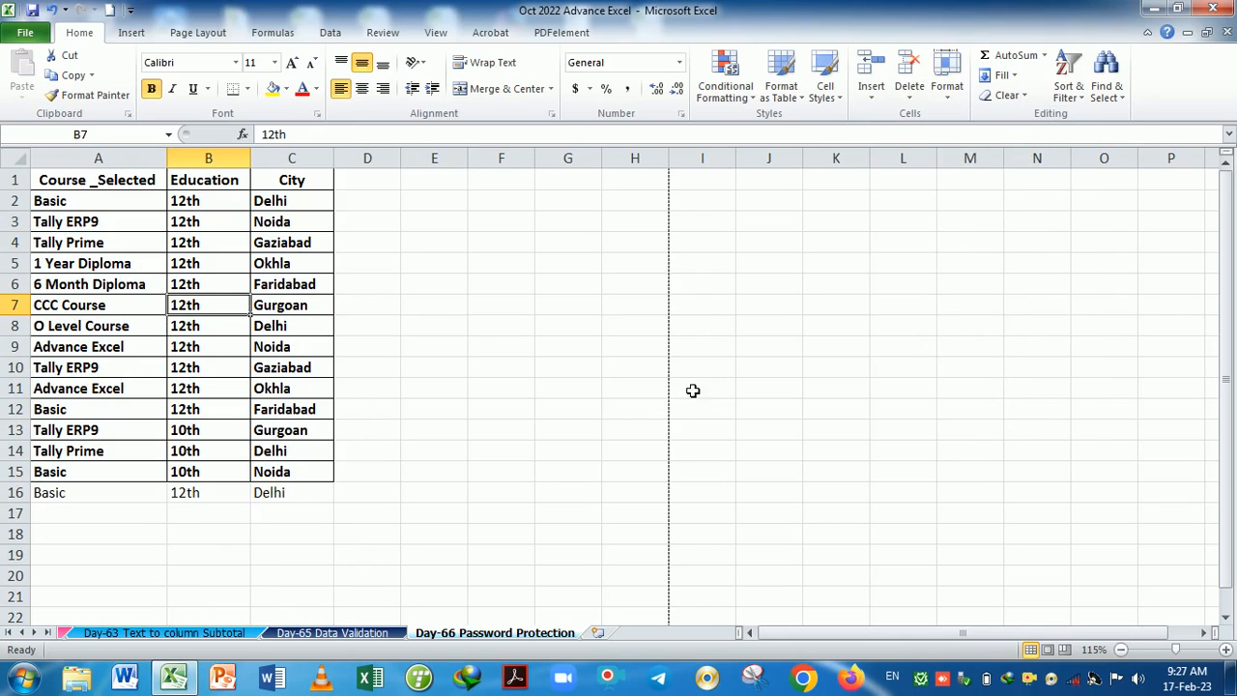
{"action": "left_click", "coordinate": [947, 75]}
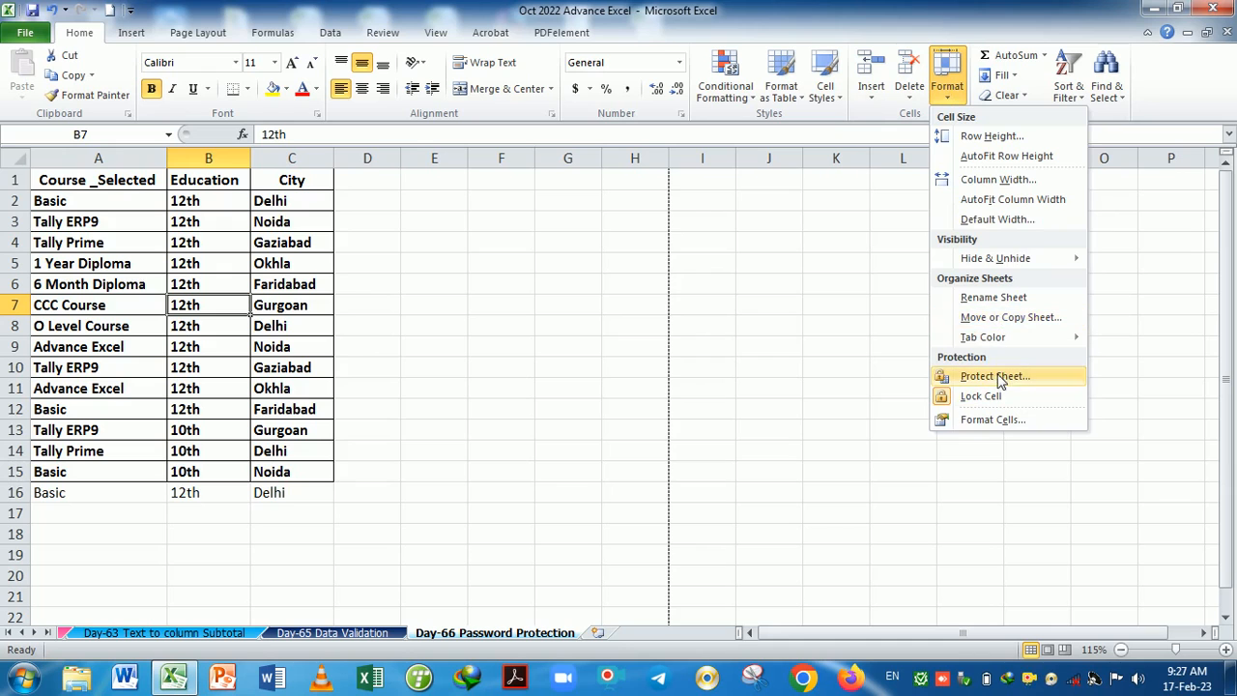
{"action": "left_click", "coordinate": [1000, 381]}
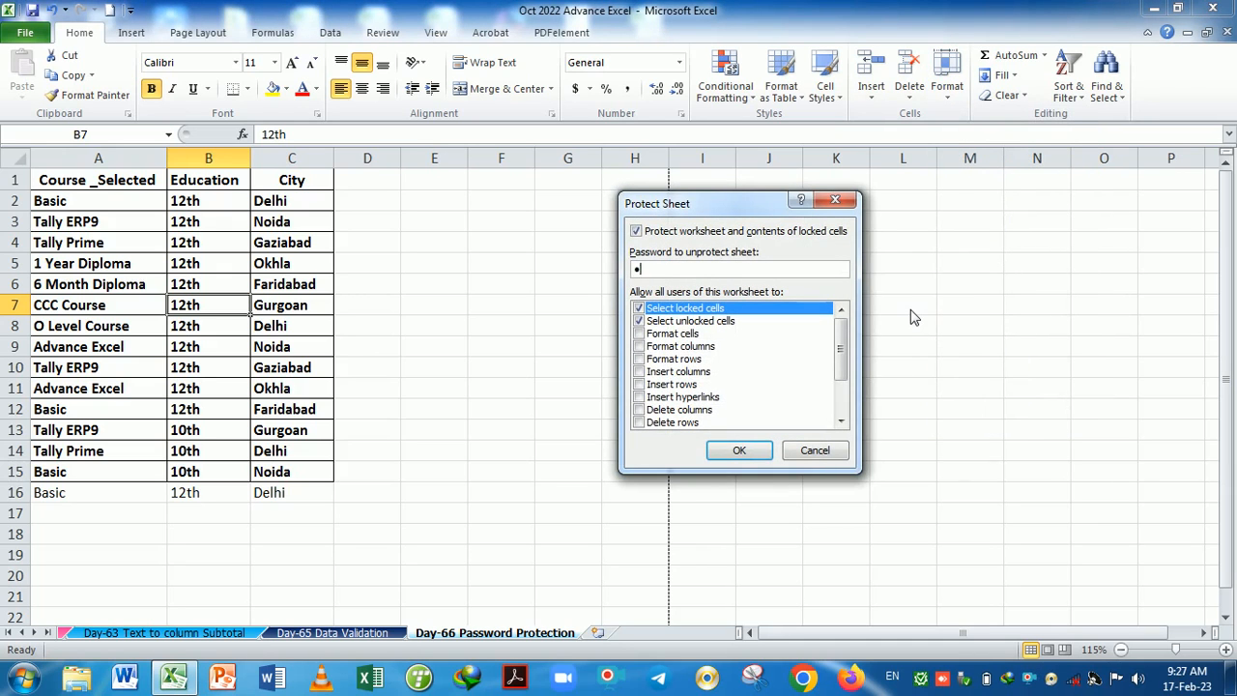
Set and confirm the sheet password, then verify editing empty cell A17 is refused as read-only.
{"action": "key", "text": "Return"}
{"action": "type", "text": "1"}
{"action": "key", "text": "Return"}
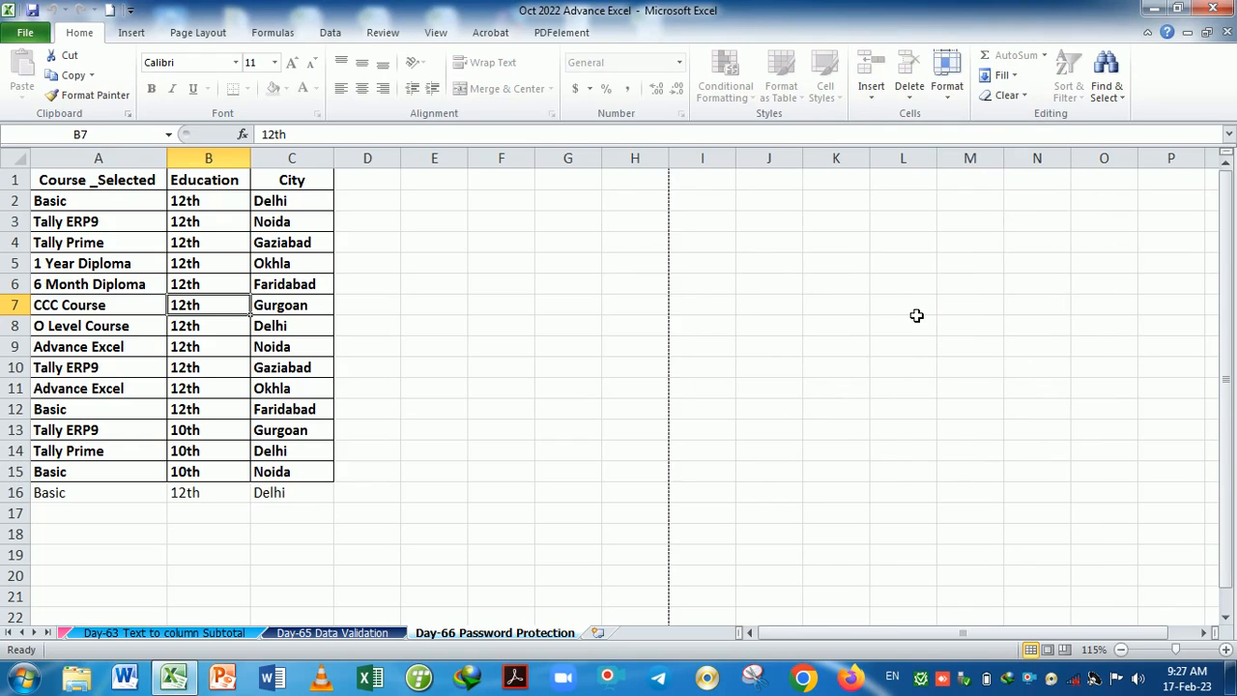
{"action": "left_click", "coordinate": [130, 523]}
{"action": "double_click", "coordinate": [130, 523]}
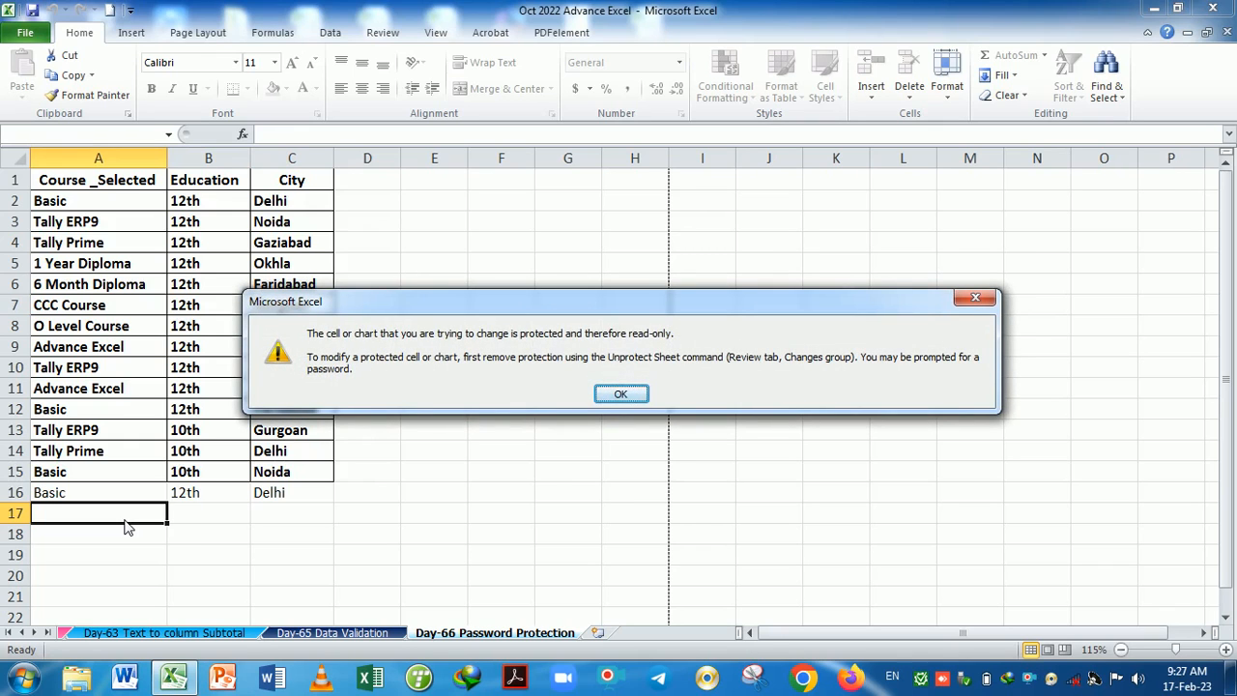
{"action": "key", "text": "Return"}
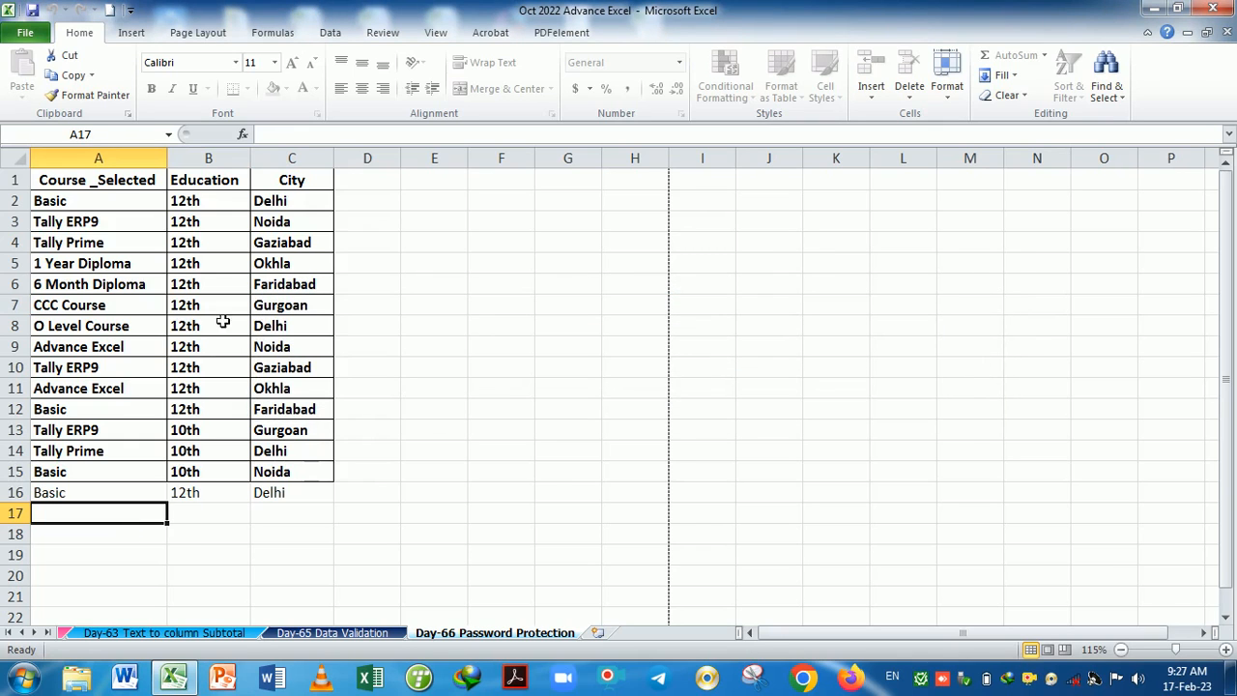
{"action": "left_click", "coordinate": [431, 189]}
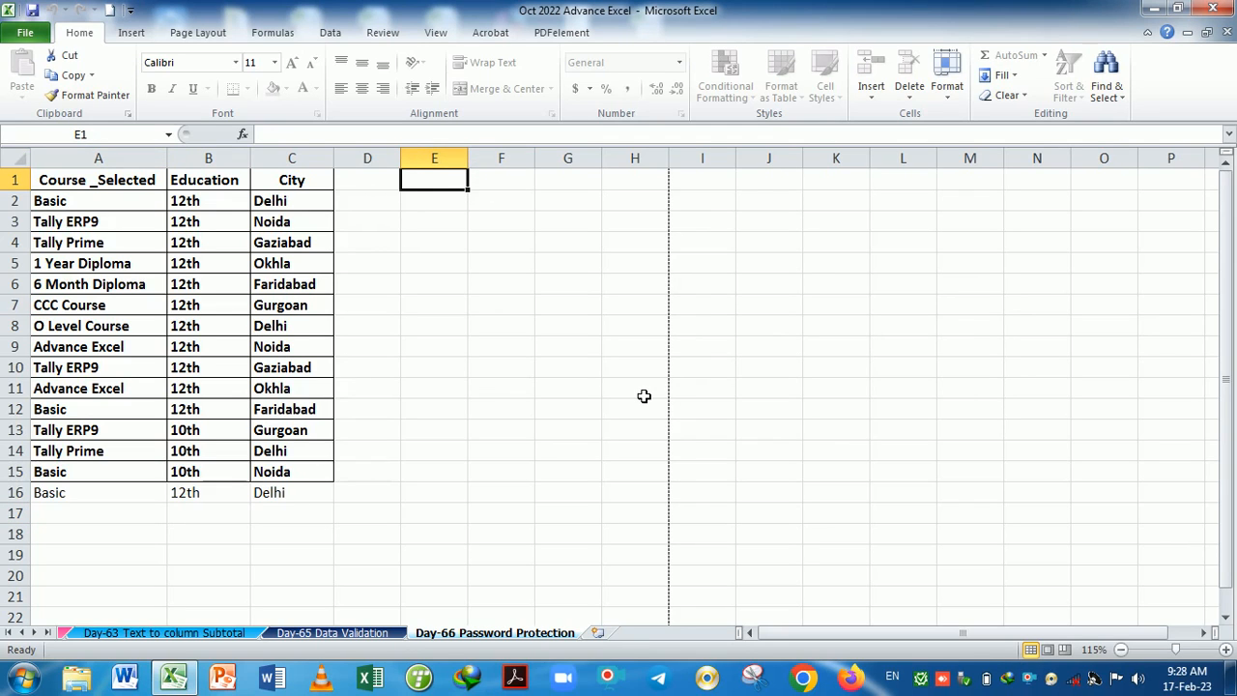
Type the headings Name in E1 and Scoure in F1.
{"action": "type", "text": "Name"}
{"action": "key", "text": "Return"}
{"action": "key", "text": "Left"}
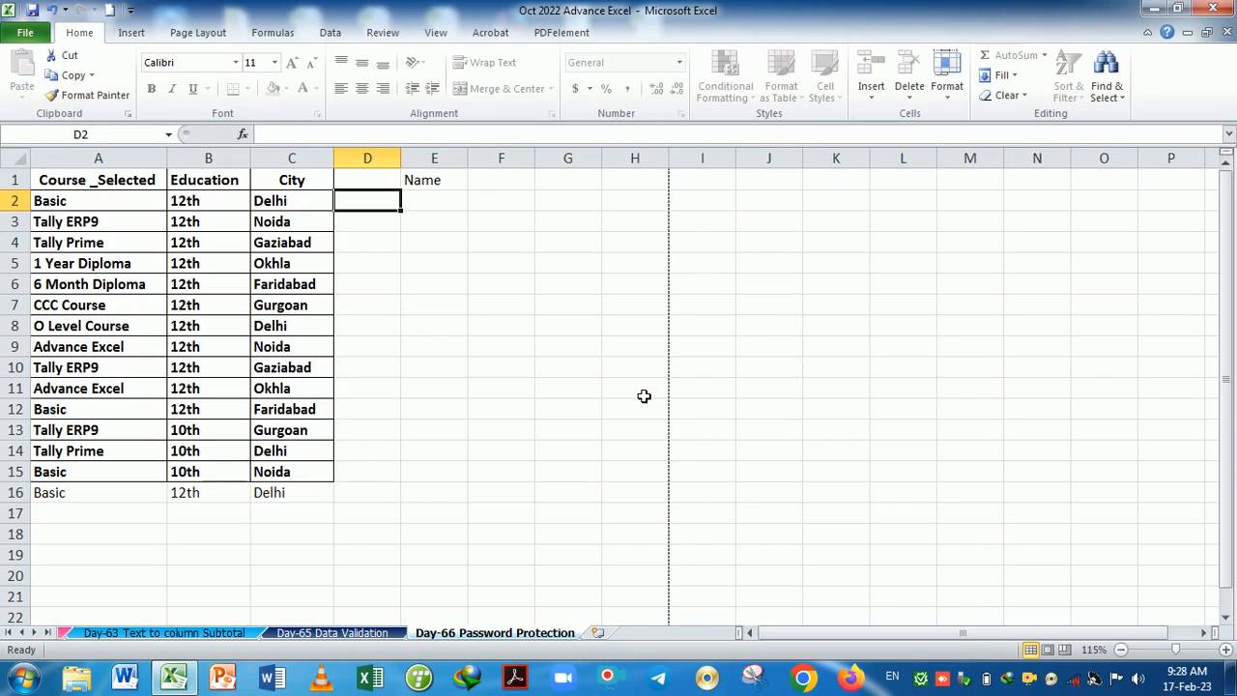
{"action": "key", "text": "Right"}
{"action": "key", "text": "Right"}
{"action": "key", "text": "Up"}
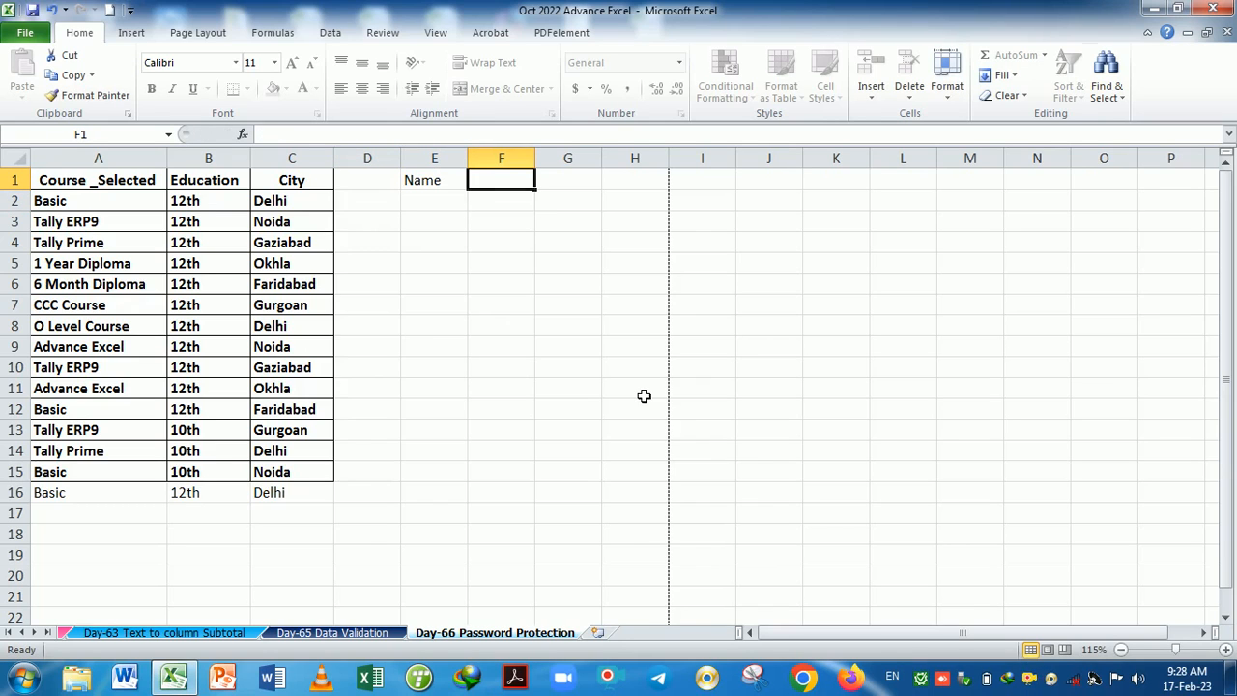
{"action": "type", "text": "Scoure"}
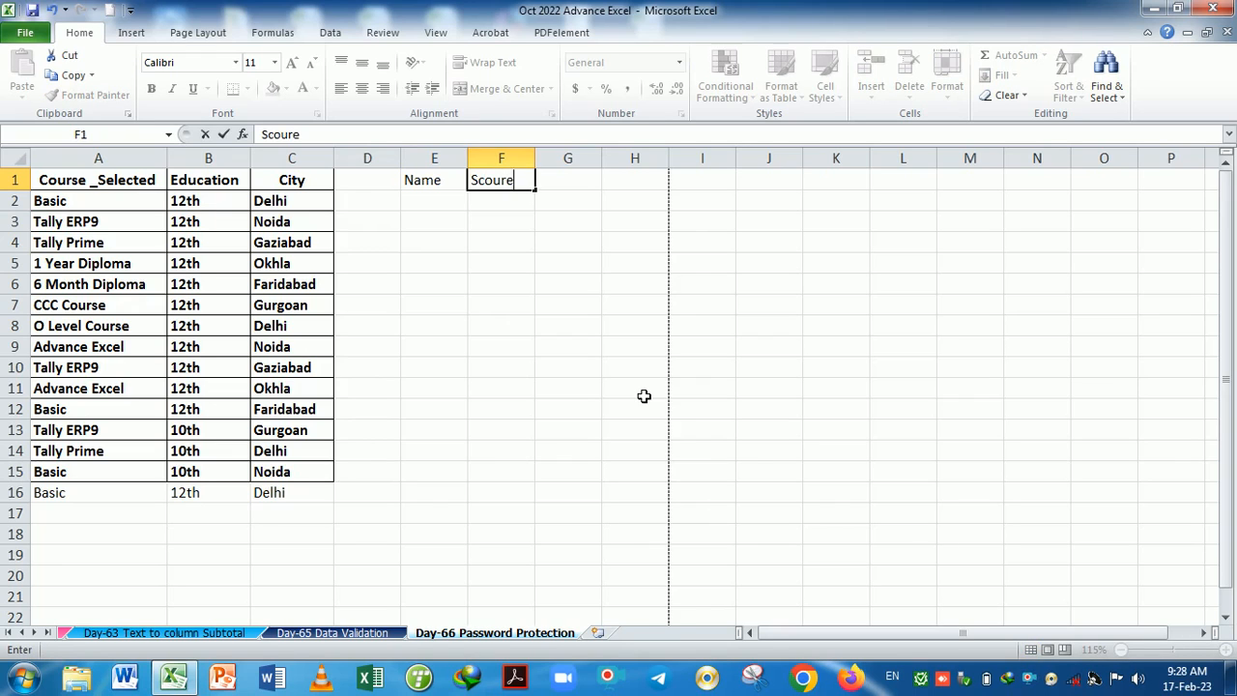
{"action": "key", "text": "Return"}
{"action": "key", "text": "Left"}
{"action": "key", "text": "Left"}
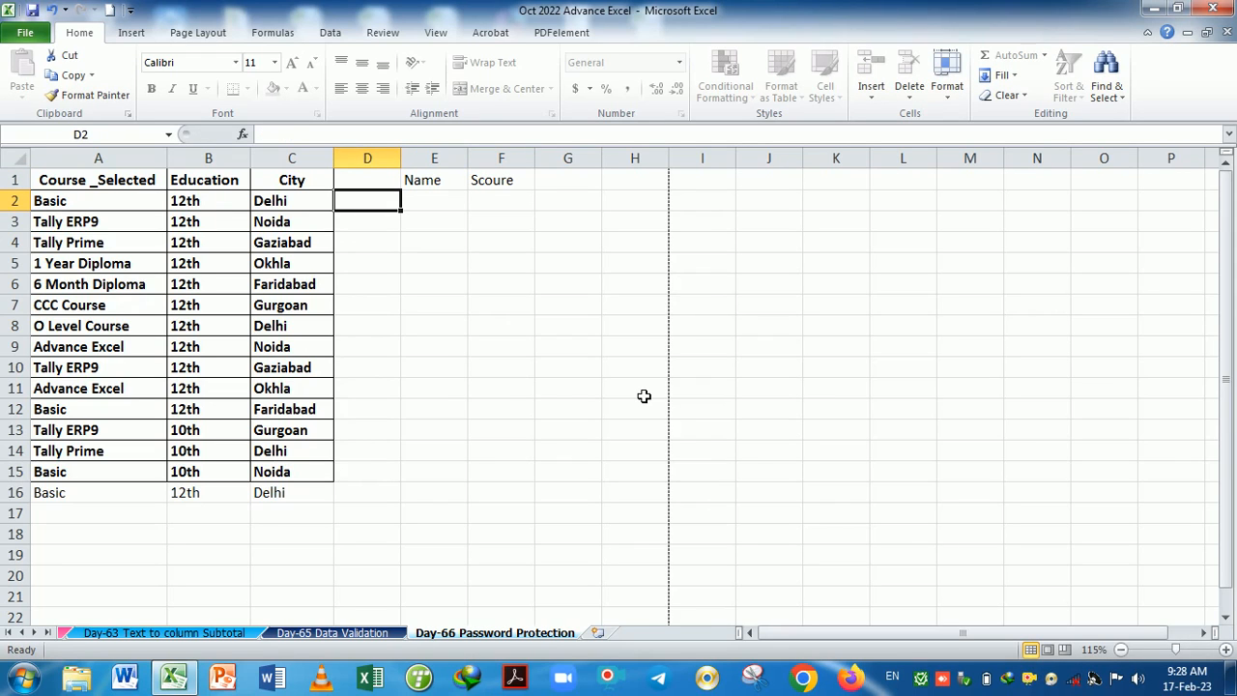
{"action": "key", "text": "Right"}
{"action": "key", "text": "Right"}
{"action": "key", "text": "Right"}
{"action": "key", "text": "Up"}
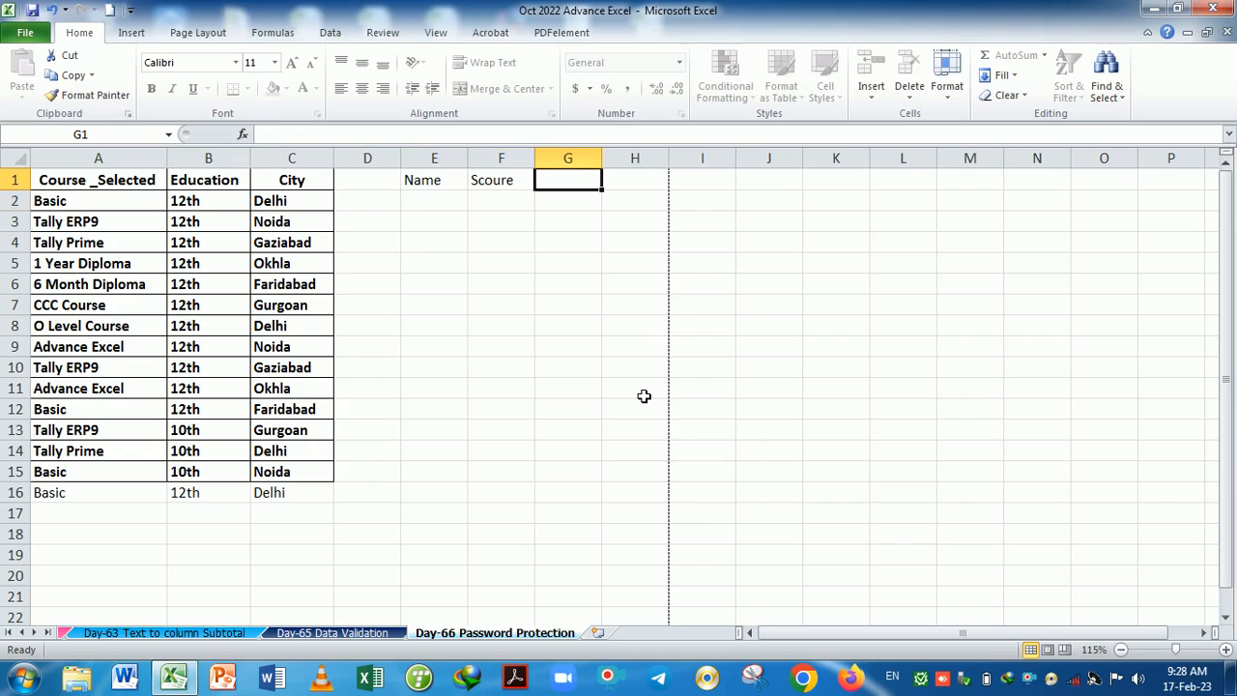
{"action": "key", "text": "Right"}
{"action": "key", "text": "Right"}
{"action": "key", "text": "Right"}
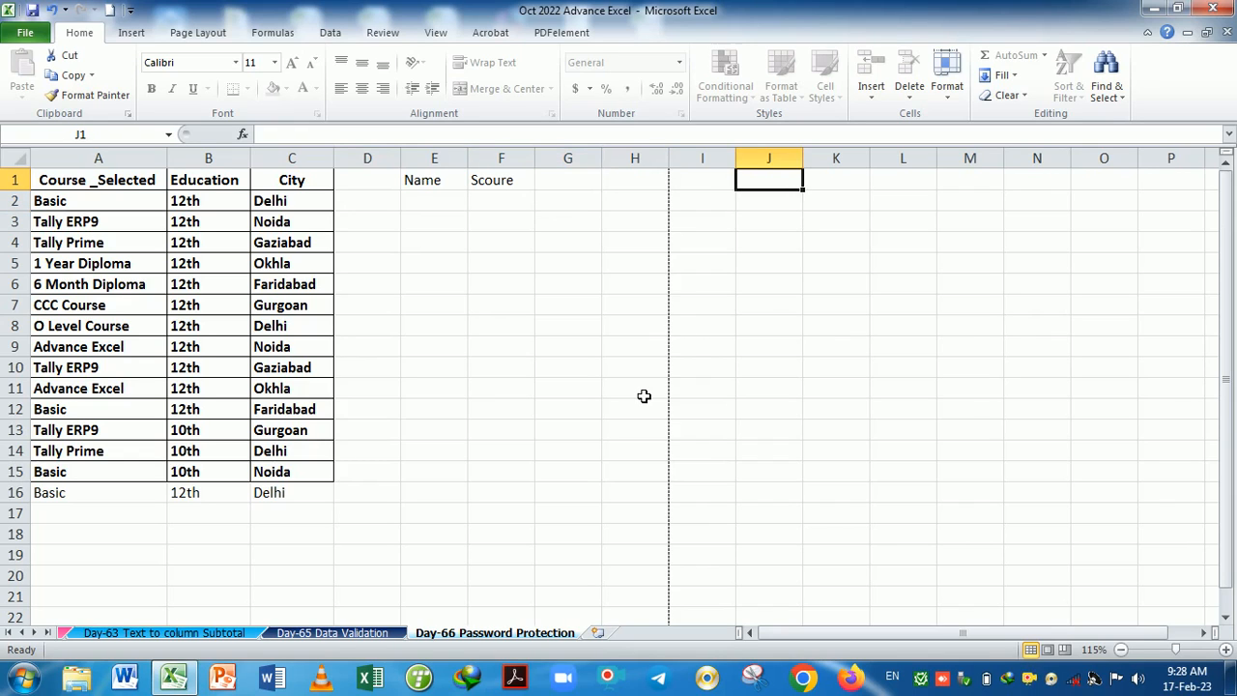
{"action": "key", "text": "Left"}
{"action": "key", "text": "Left"}
{"action": "key", "text": "Left"}
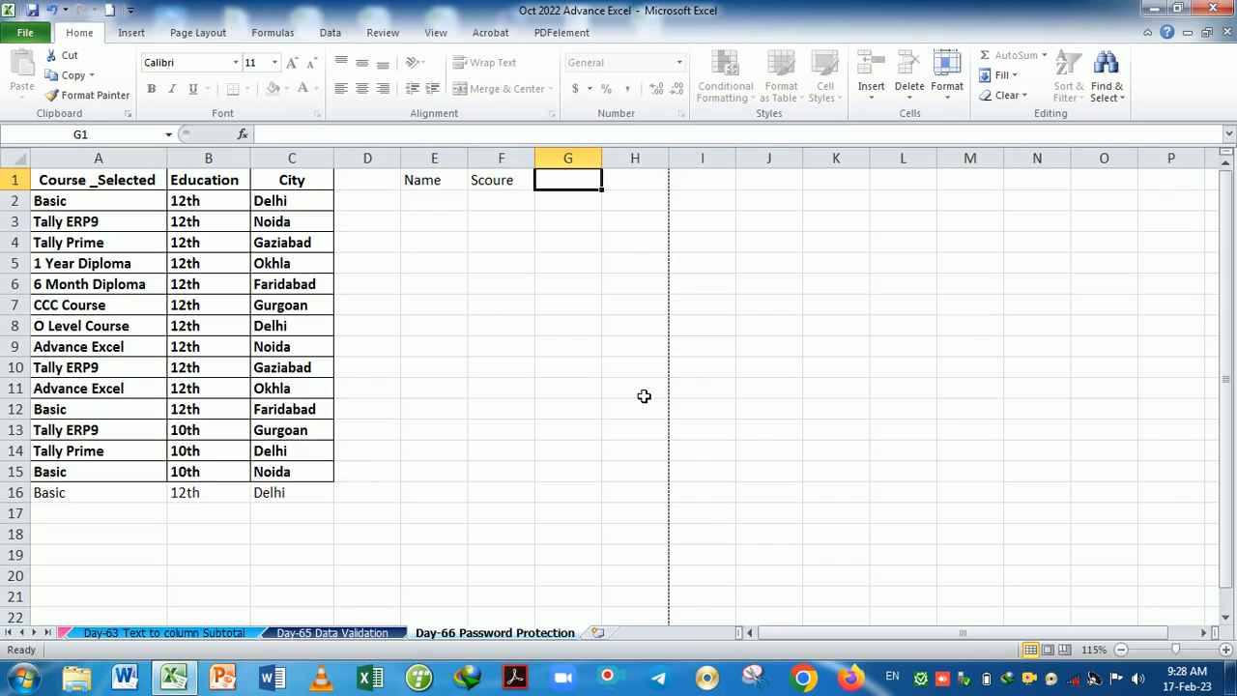
Type the headings Mobile No in G1 and City in H1.
{"action": "type", "text": "Mobile No"}
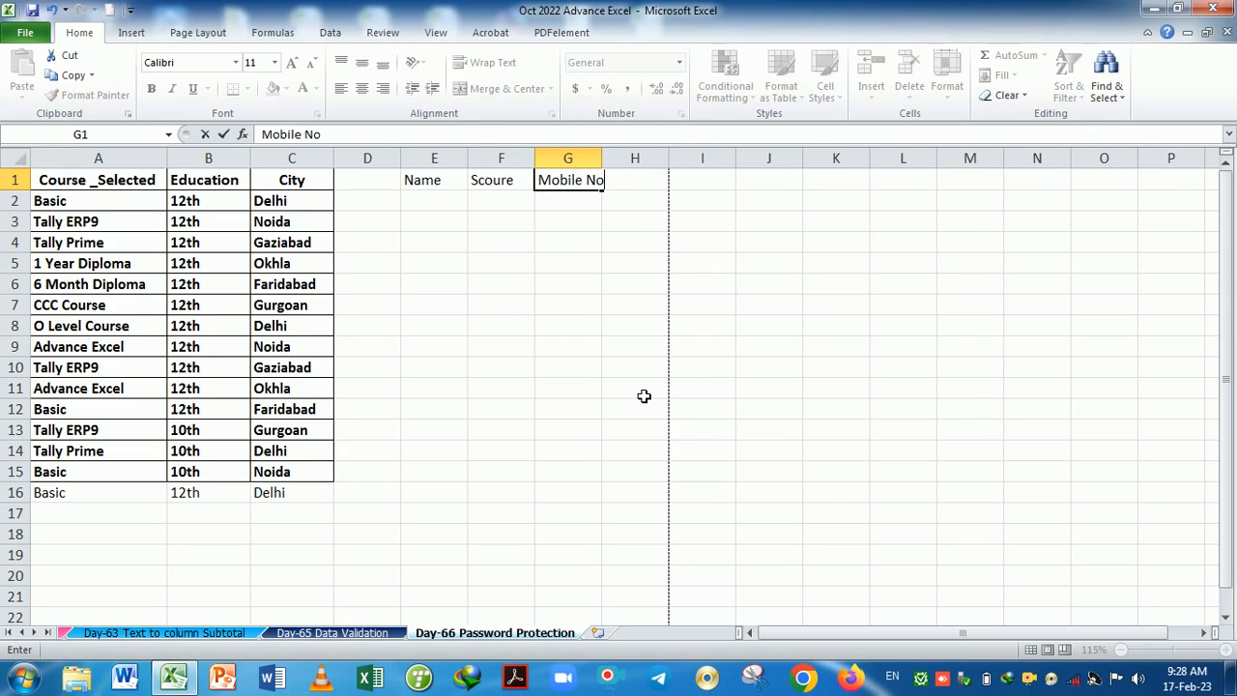
{"action": "key", "text": "Return"}
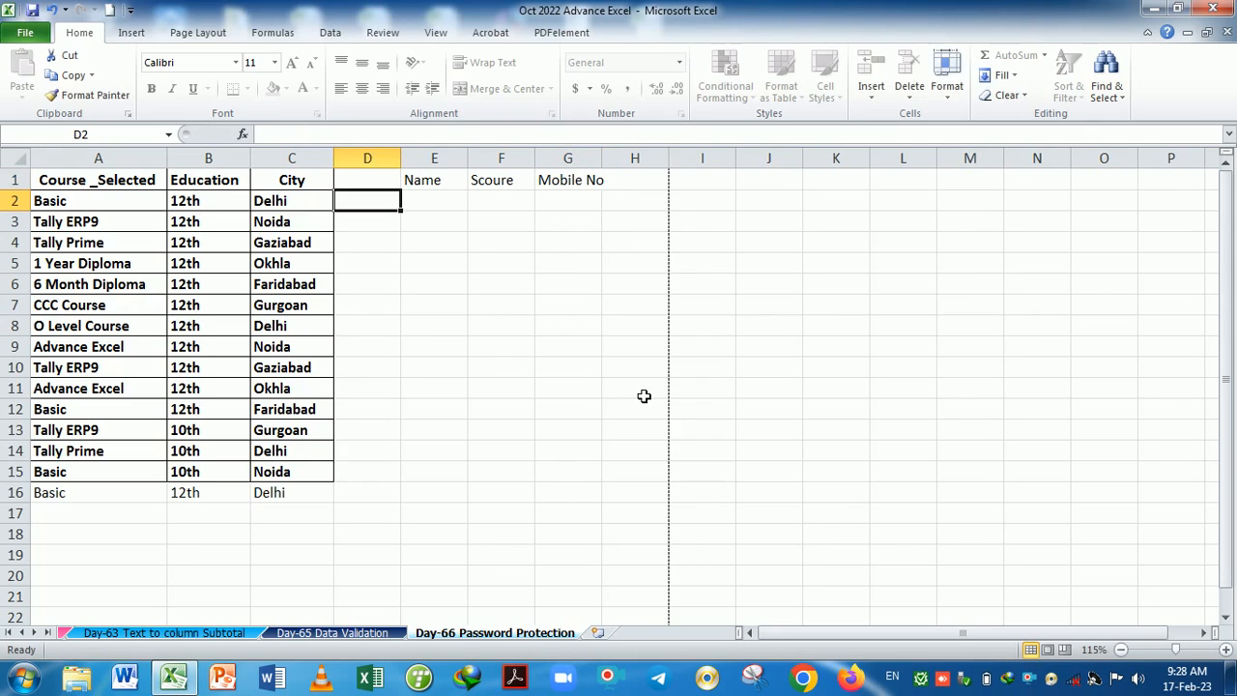
{"action": "key", "text": "Right"}
{"action": "key", "text": "Right"}
{"action": "key", "text": "Right"}
{"action": "key", "text": "Right"}
{"action": "key", "text": "Up"}
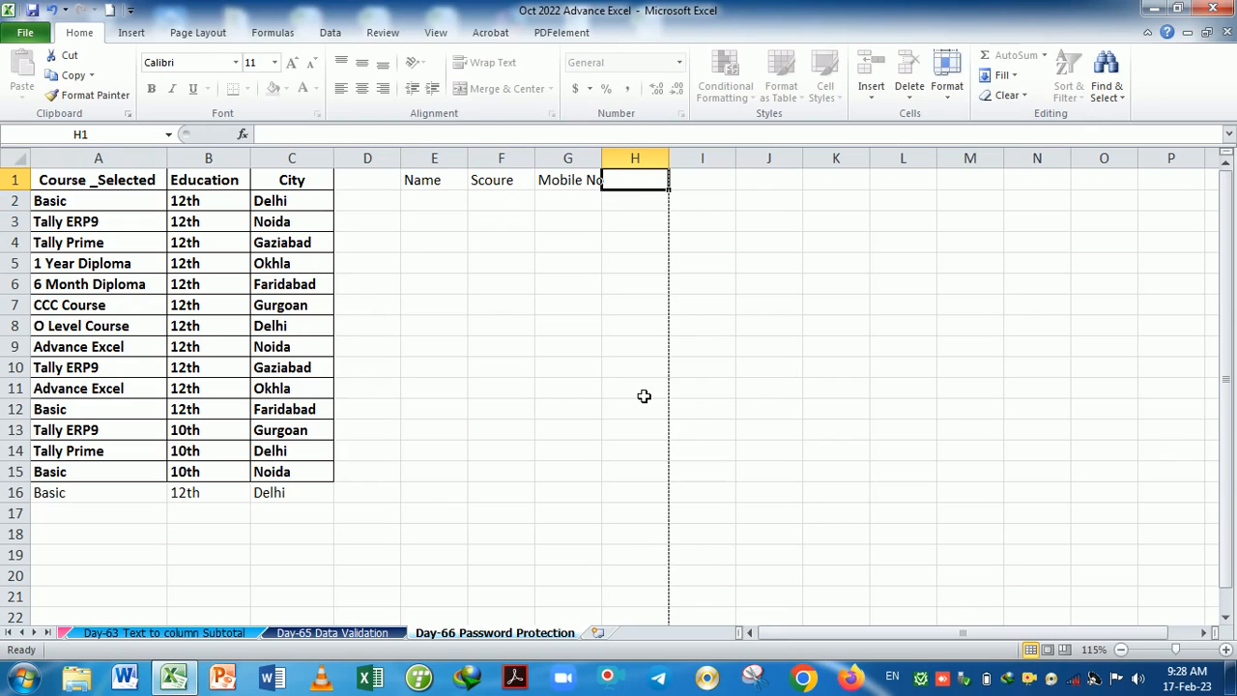
{"action": "left_click", "coordinate": [598, 160]}
{"action": "left_click", "coordinate": [621, 184]}
{"action": "left_click", "coordinate": [600, 162]}
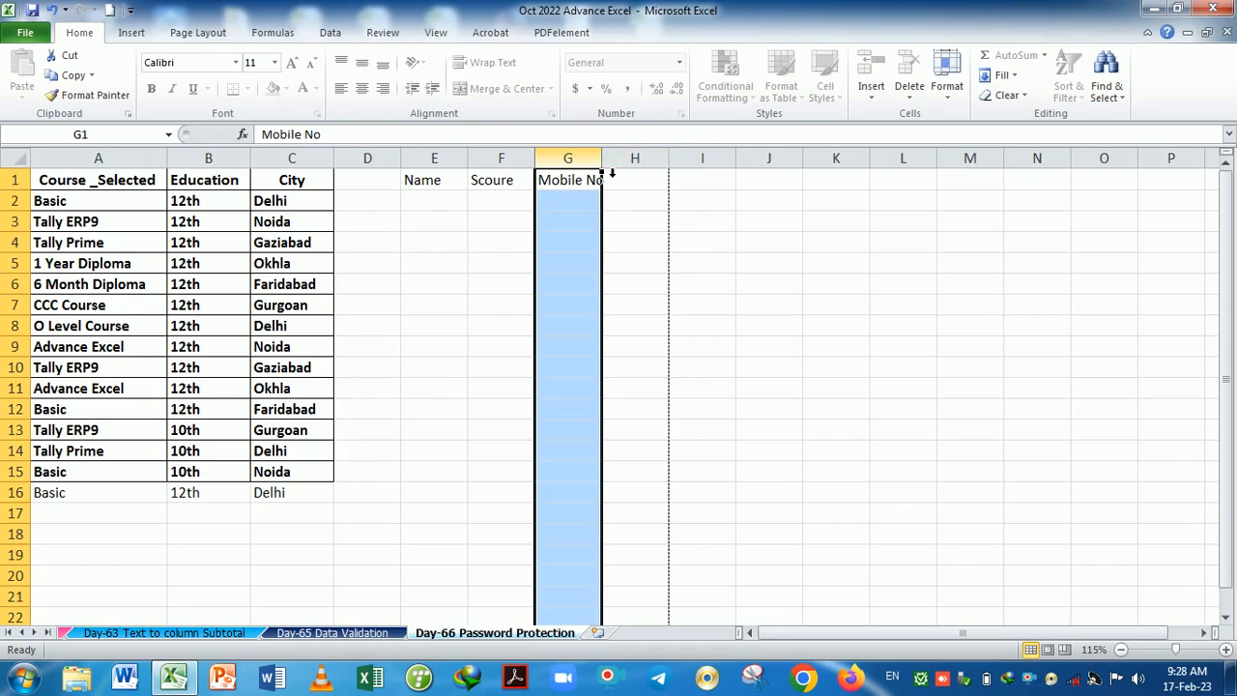
{"action": "left_click", "coordinate": [619, 182]}
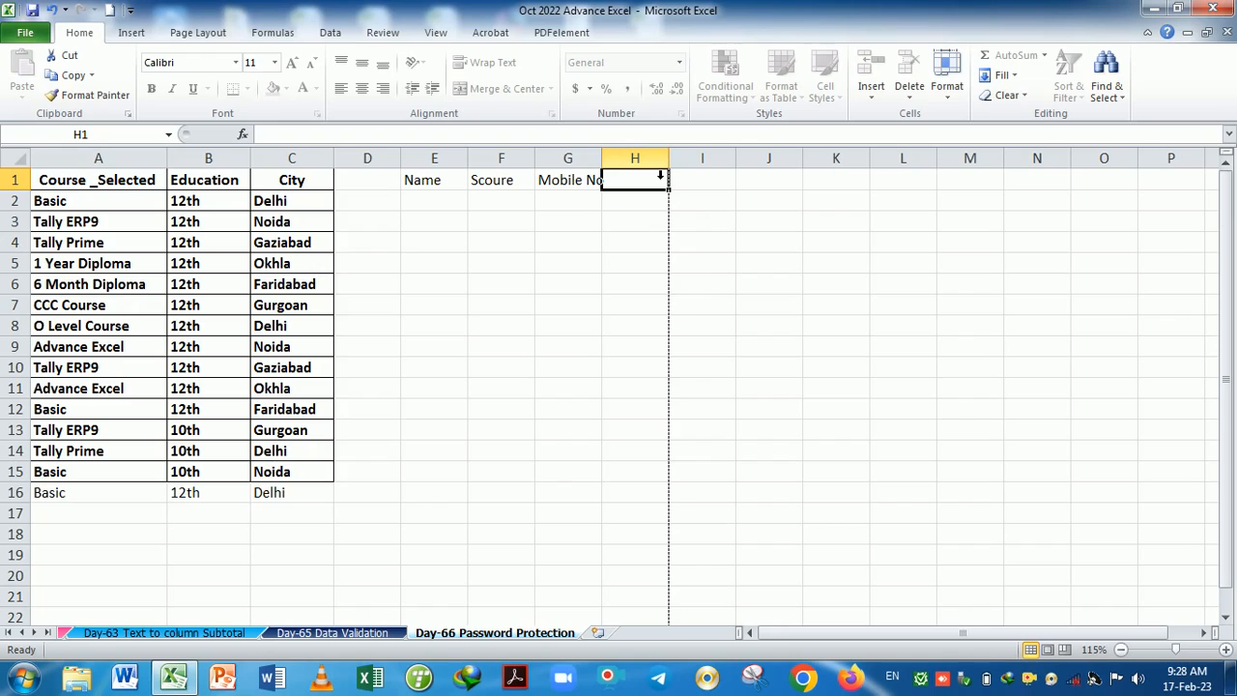
{"action": "type", "text": "City"}
{"action": "key", "text": "Return"}
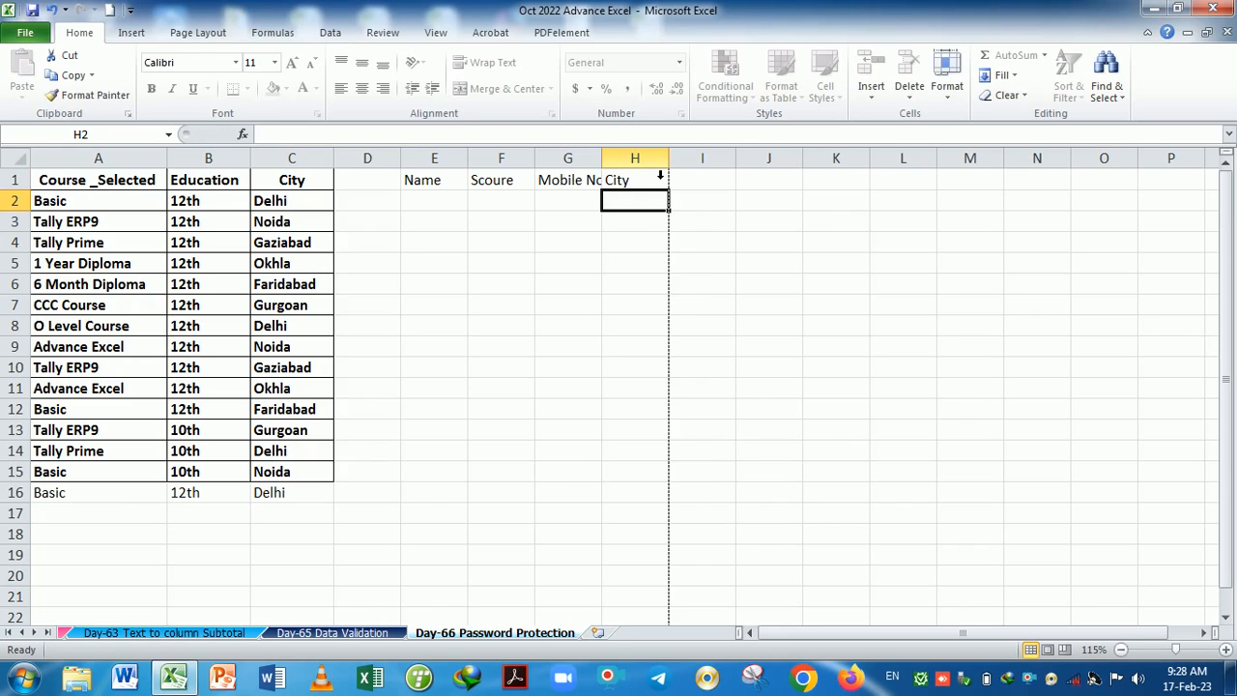
{"action": "left_click", "coordinate": [584, 267]}
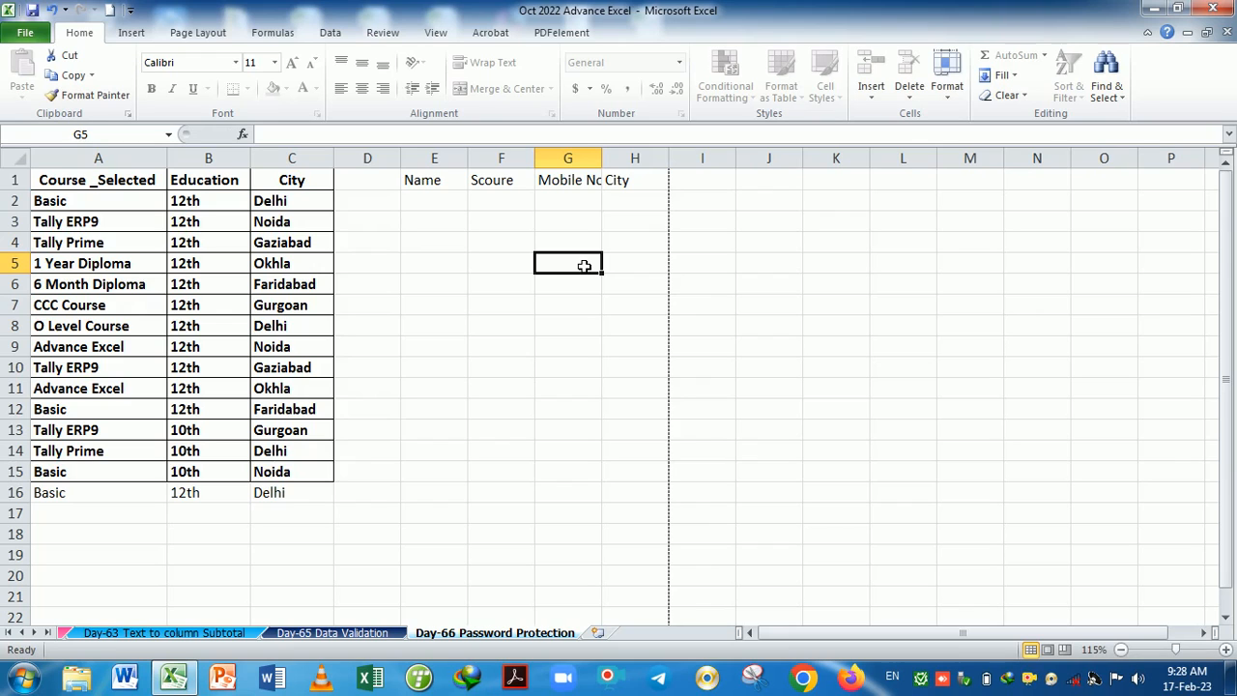
{"action": "left_click", "coordinate": [947, 96]}
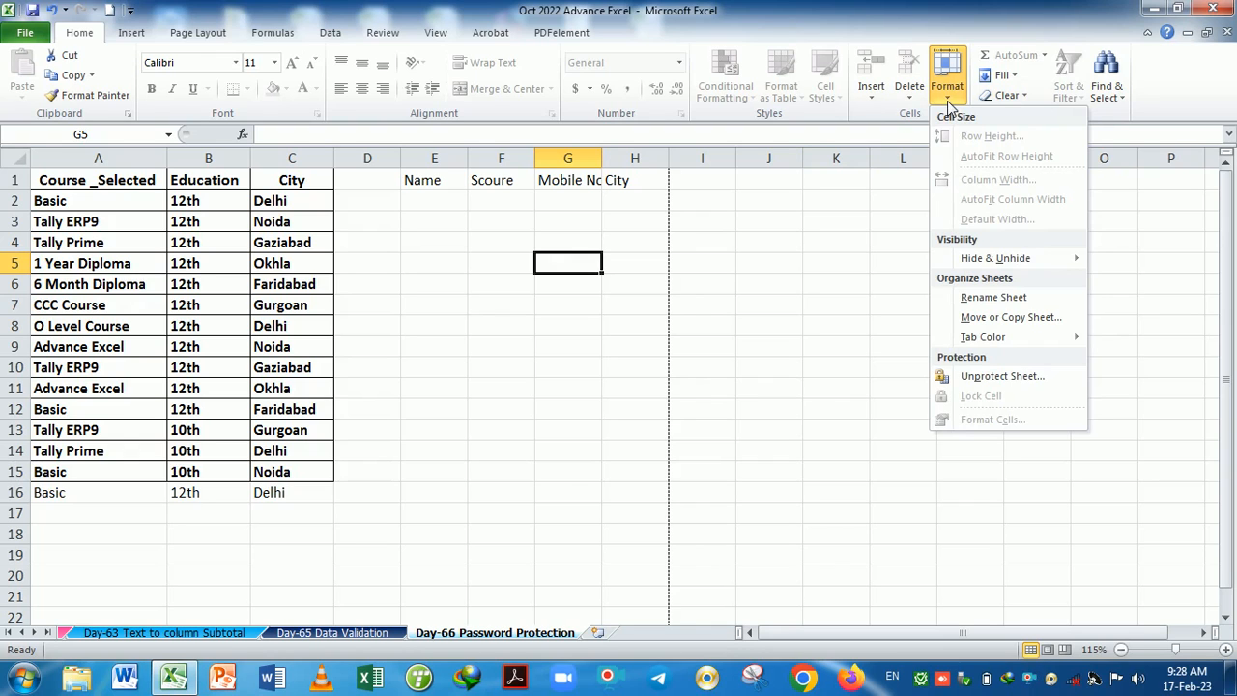
Unprotect the sheet with its password and select cell F5.
{"action": "left_click", "coordinate": [1000, 376]}
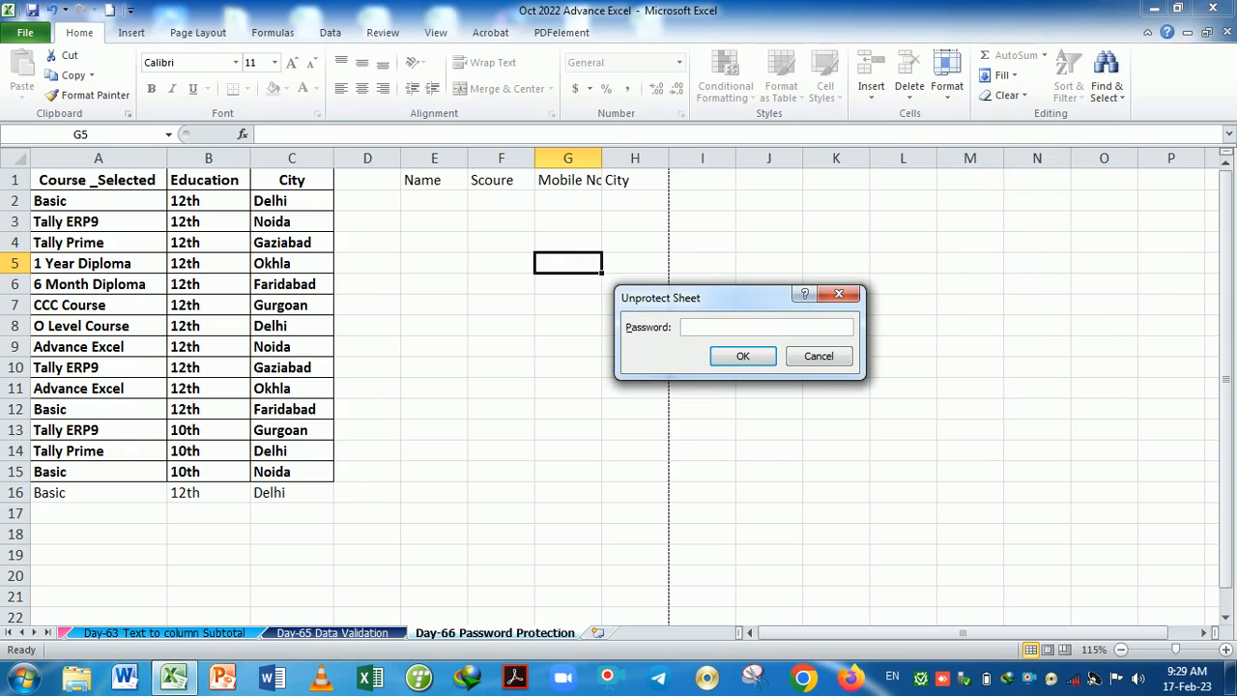
{"action": "key", "text": "Return"}
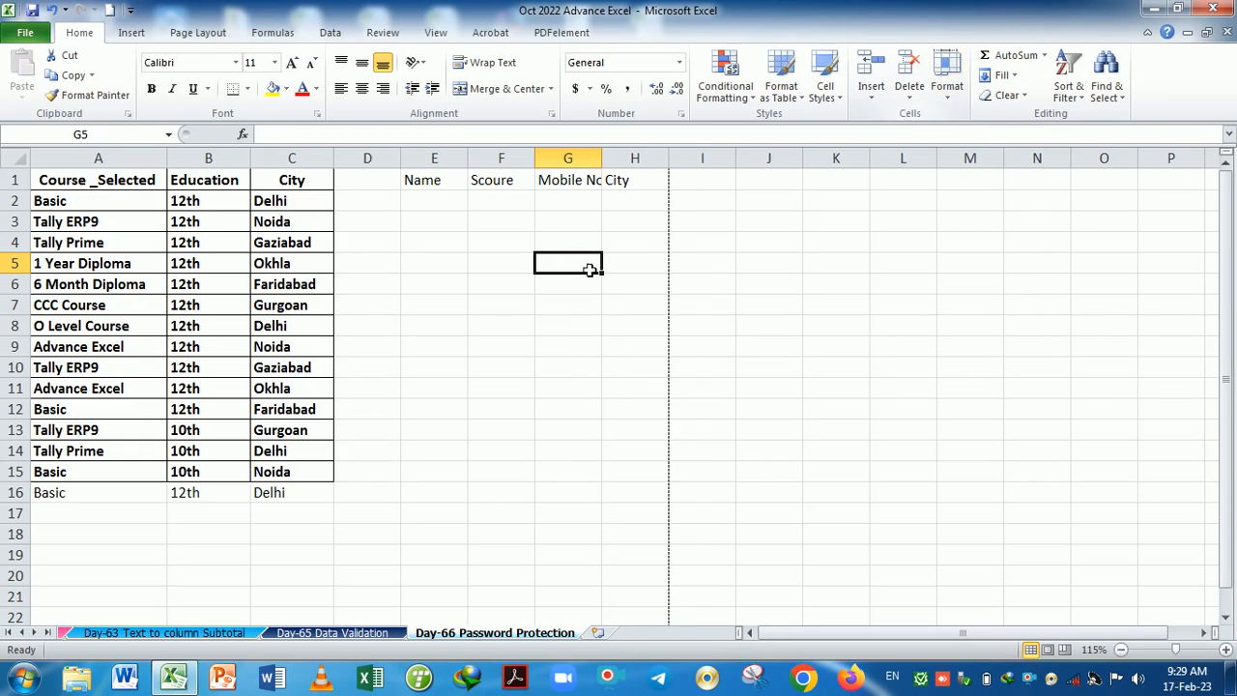
{"action": "left_click", "coordinate": [522, 271]}
Protect the sheet while allowing Format cells, Format columns and Format rows.
{"action": "left_click", "coordinate": [952, 93]}
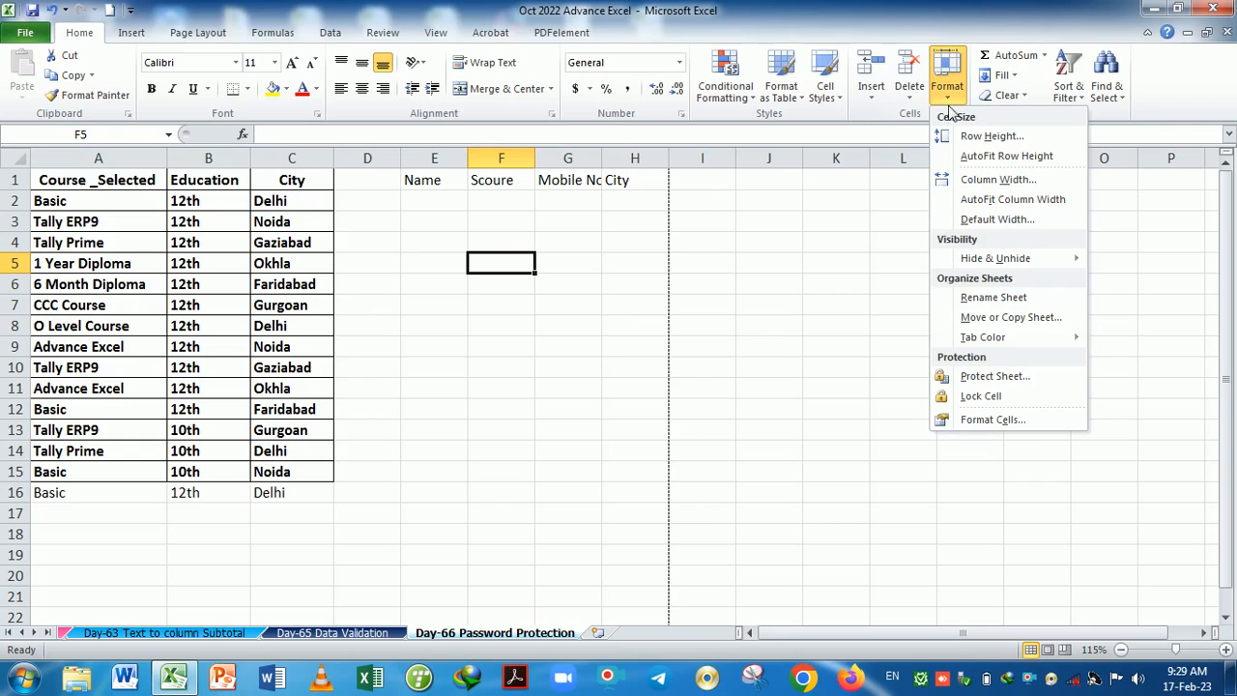
{"action": "left_click", "coordinate": [977, 378]}
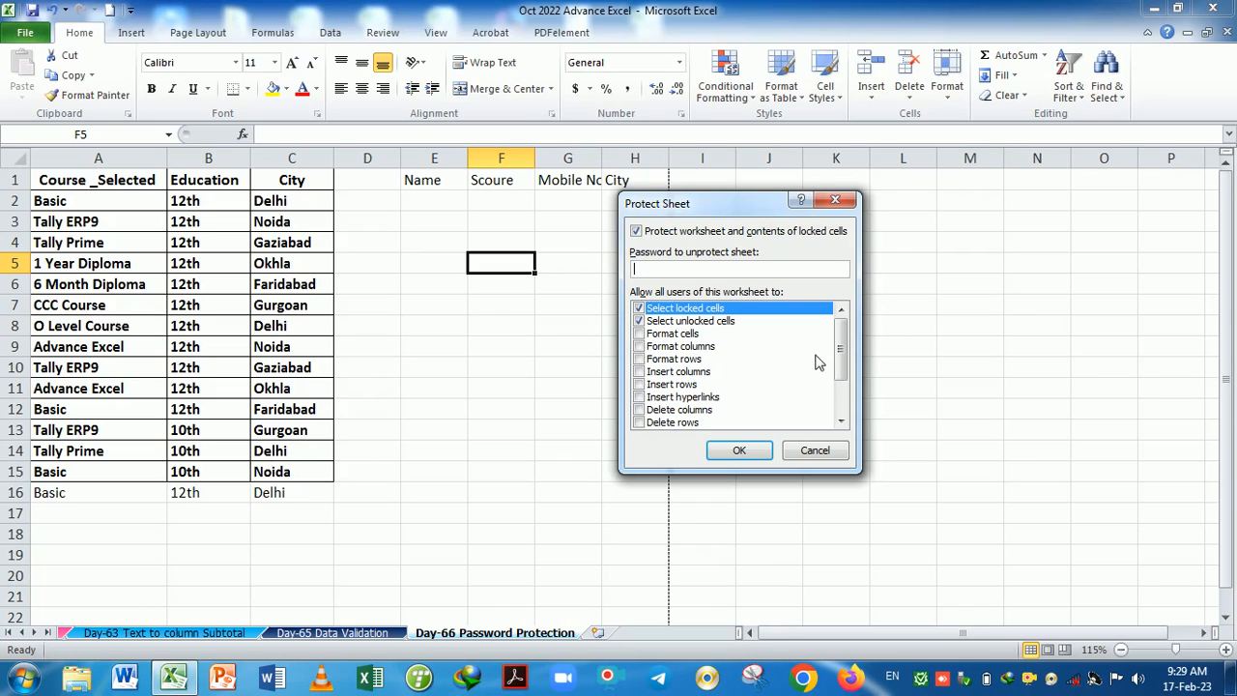
{"action": "left_click_drag", "start_coordinate": [843, 350], "coordinate": [843, 383]}
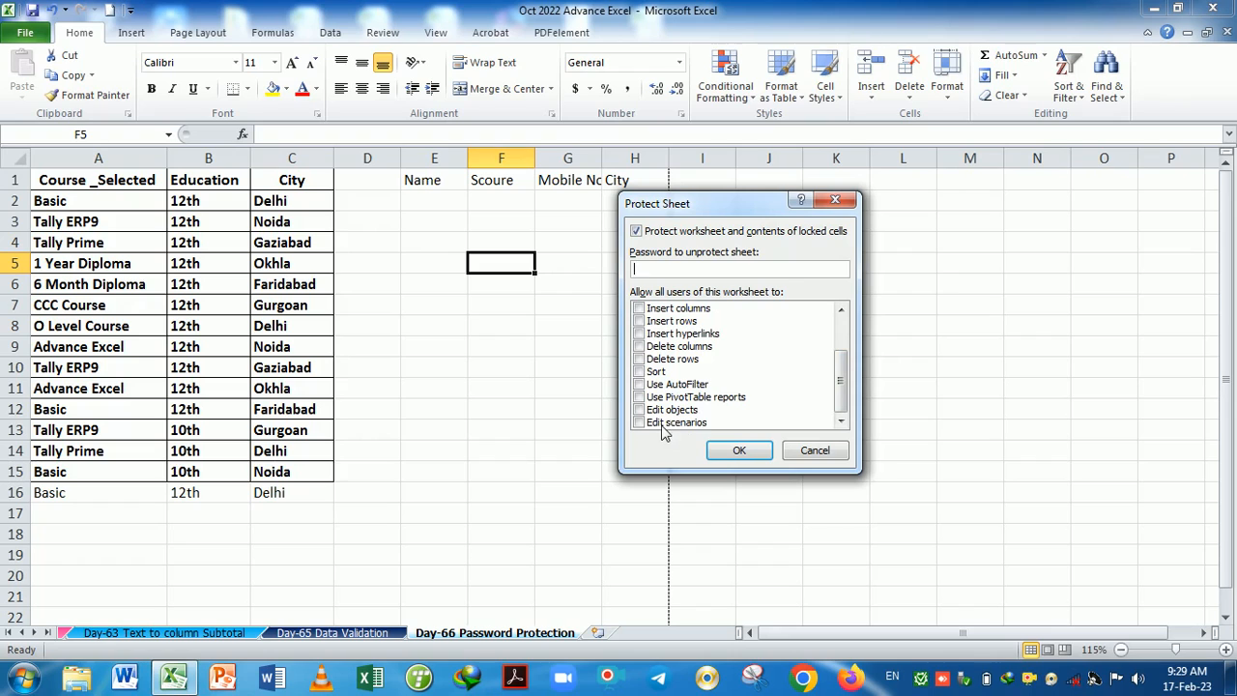
{"action": "left_click_drag", "start_coordinate": [841, 393], "coordinate": [858, 359]}
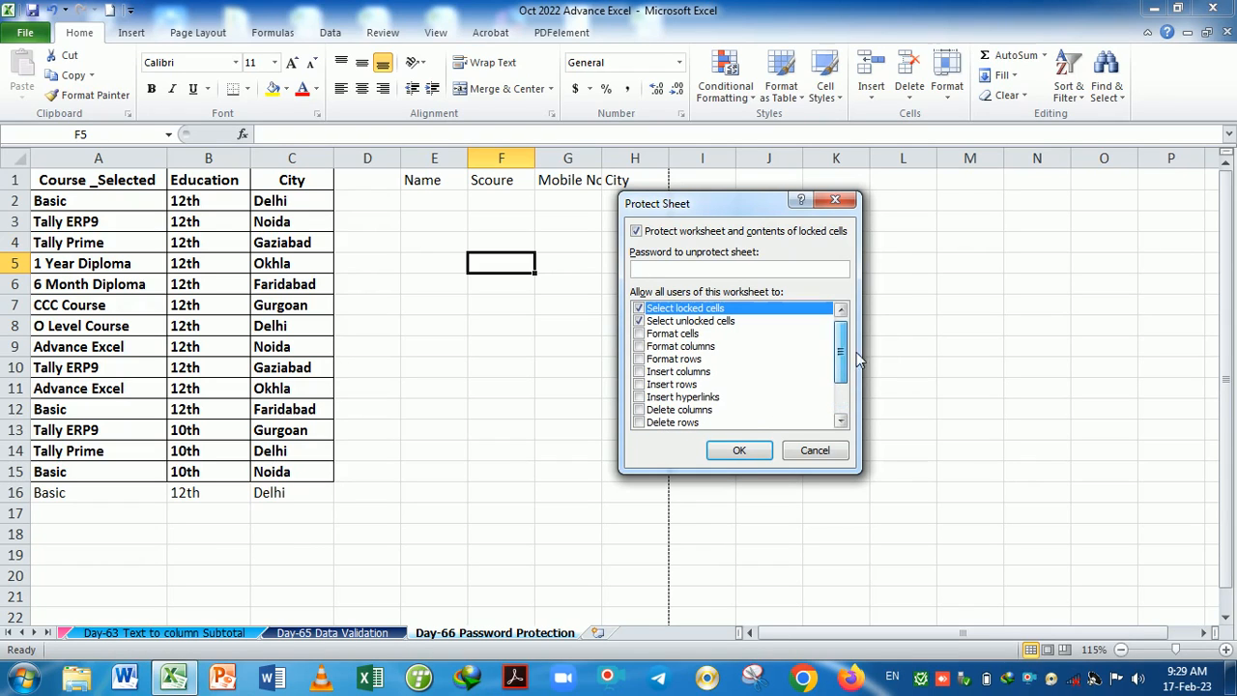
{"action": "left_click", "coordinate": [648, 334]}
{"action": "left_click", "coordinate": [650, 347]}
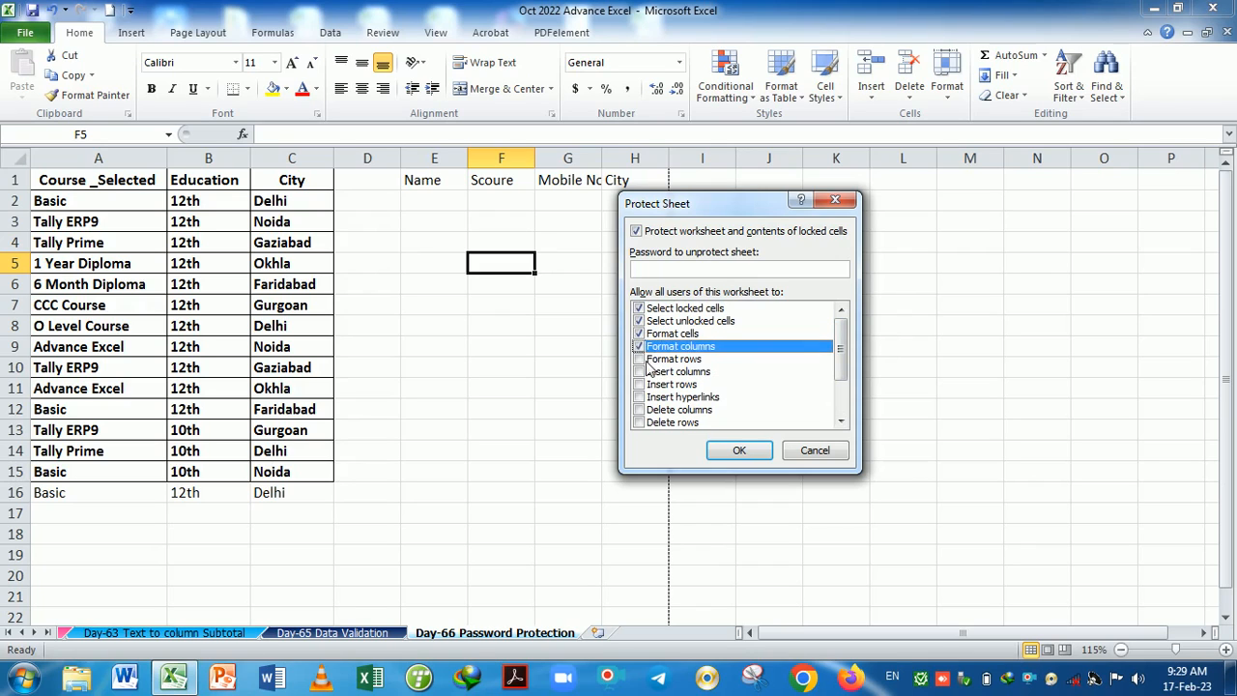
{"action": "left_click", "coordinate": [649, 359]}
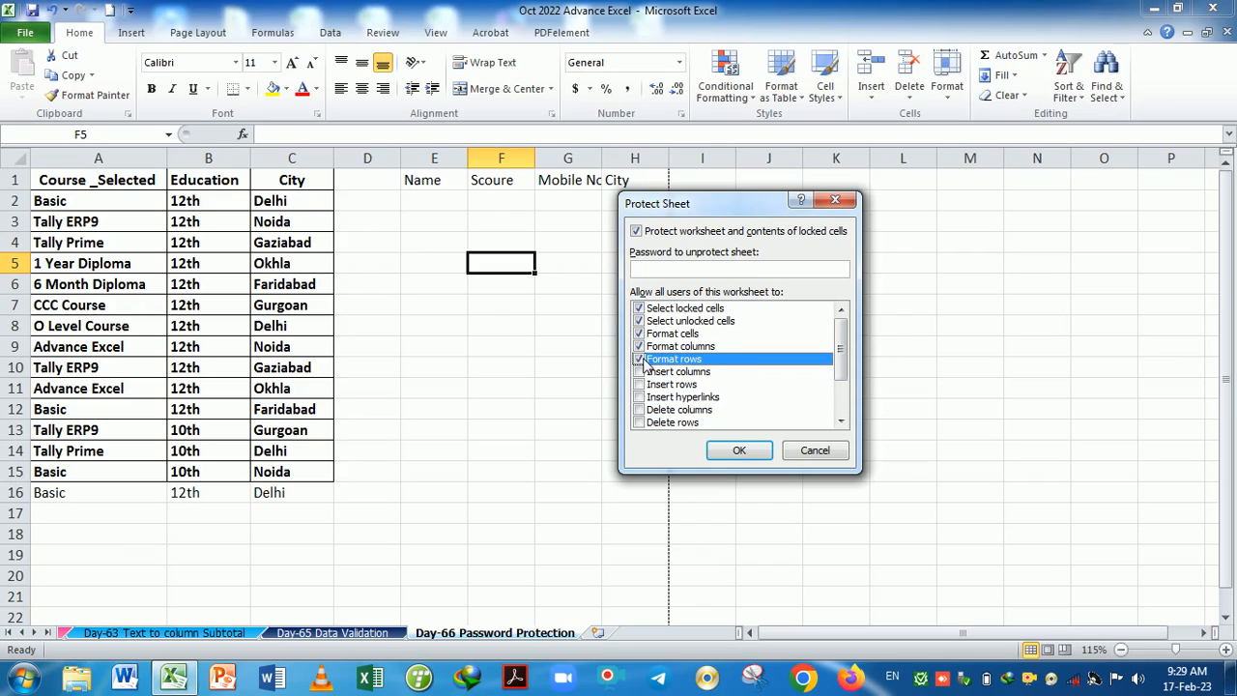
{"action": "left_click", "coordinate": [758, 458]}
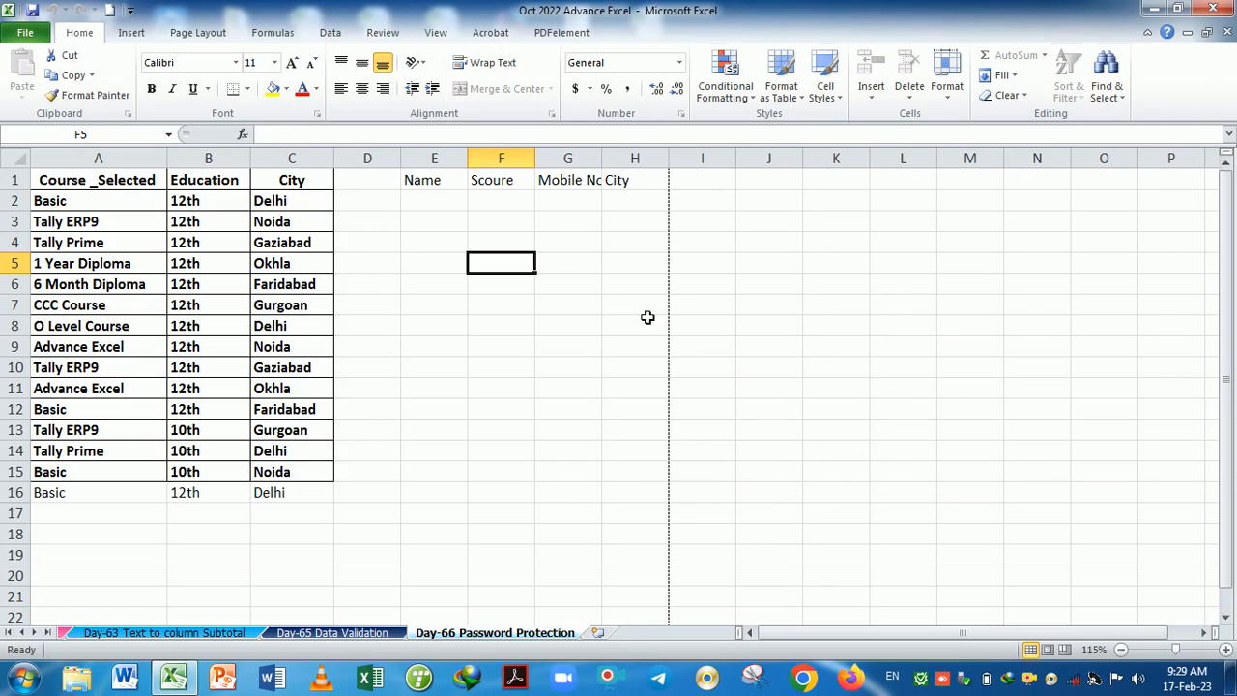
{"action": "left_click", "coordinate": [947, 87]}
Unprotect the sheet, then protect it again with a password entered and confirmed.
{"action": "left_click", "coordinate": [1003, 377]}
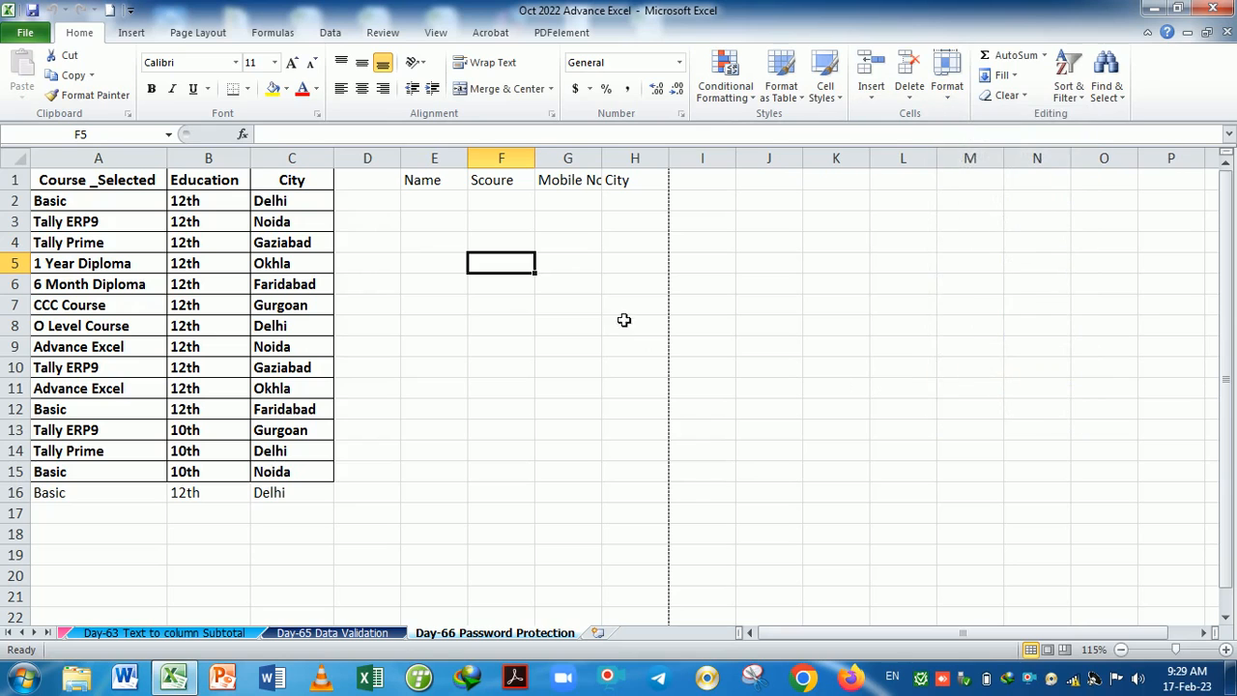
{"action": "left_click", "coordinate": [947, 87]}
{"action": "left_click", "coordinate": [1000, 375]}
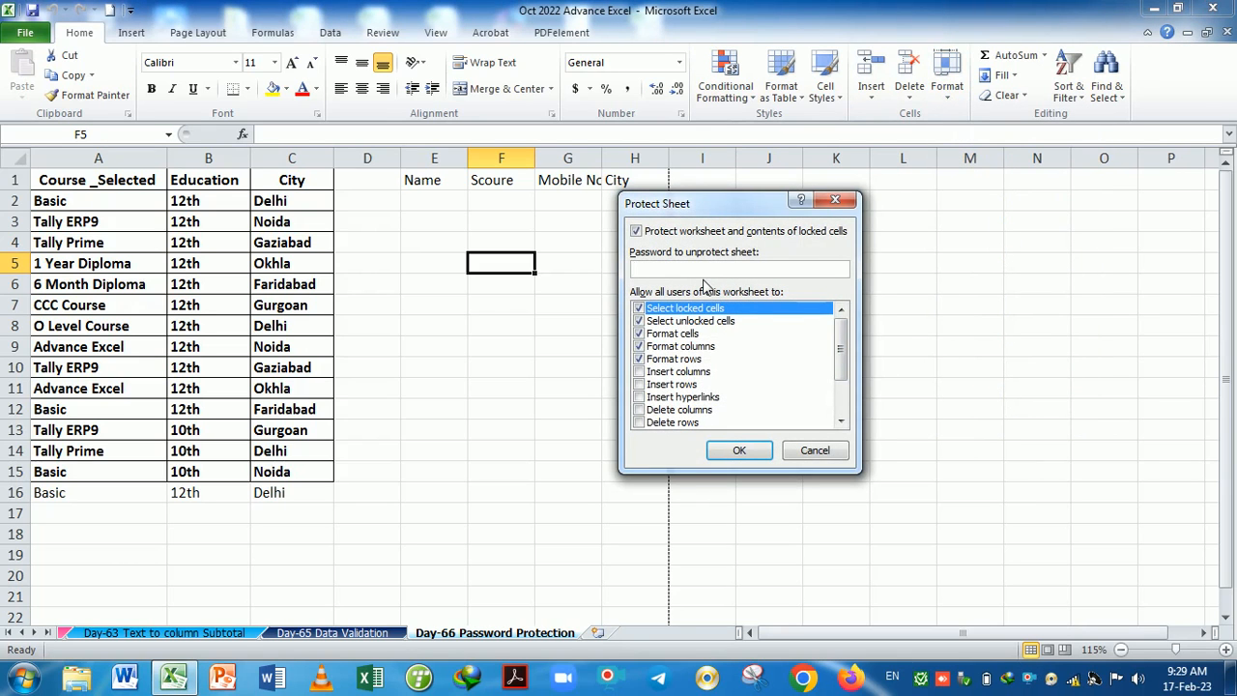
{"action": "key", "text": "Return"}
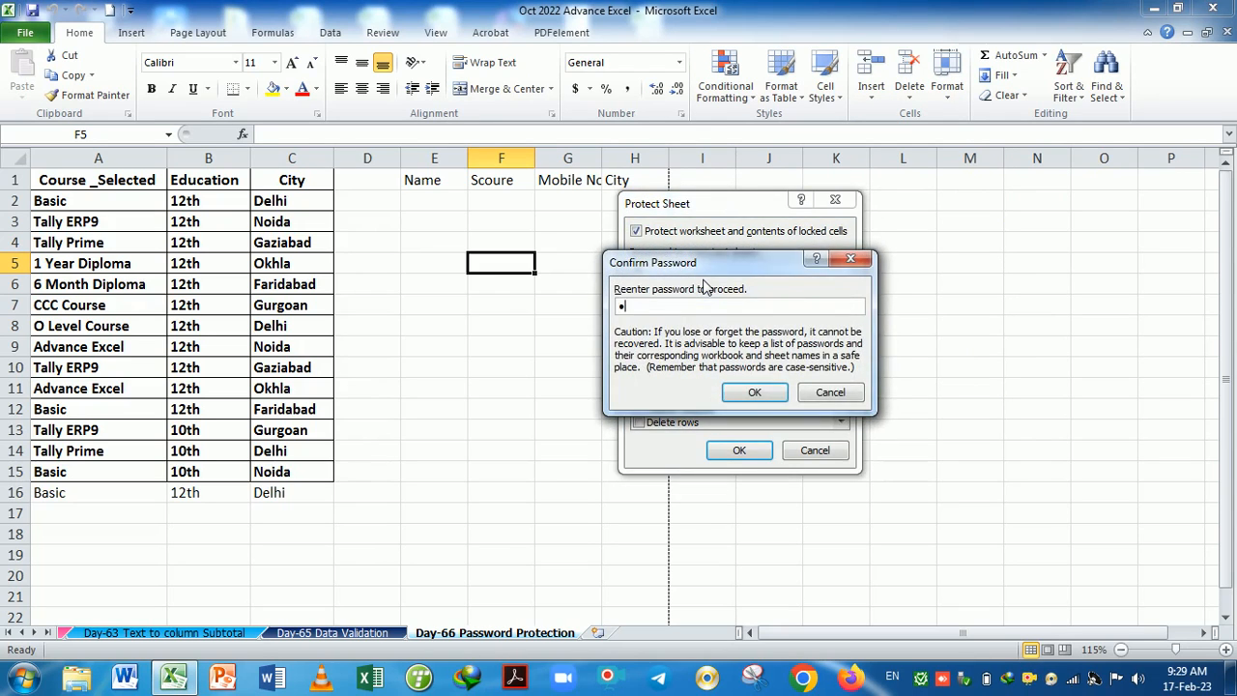
{"action": "key", "text": "Return"}
{"action": "left_click_drag", "start_coordinate": [547, 352], "coordinate": [524, 350]}
{"action": "double_click", "coordinate": [93, 327]}
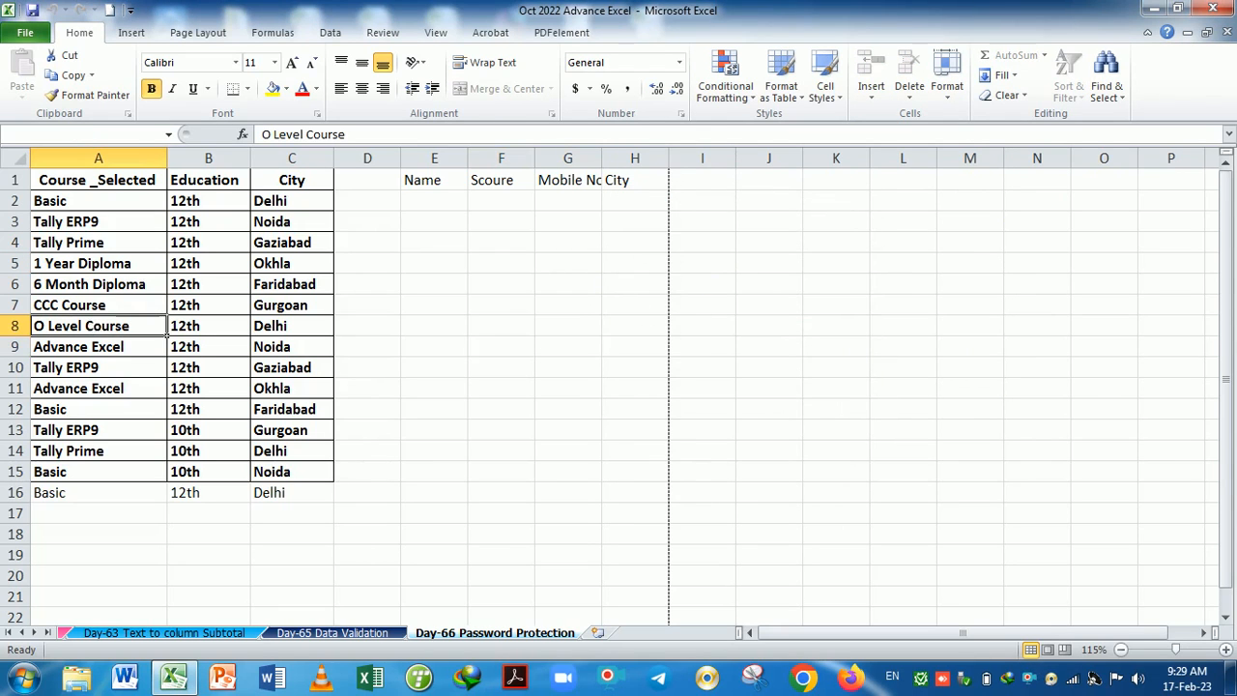
{"action": "left_click", "coordinate": [620, 394]}
{"action": "left_click", "coordinate": [458, 270]}
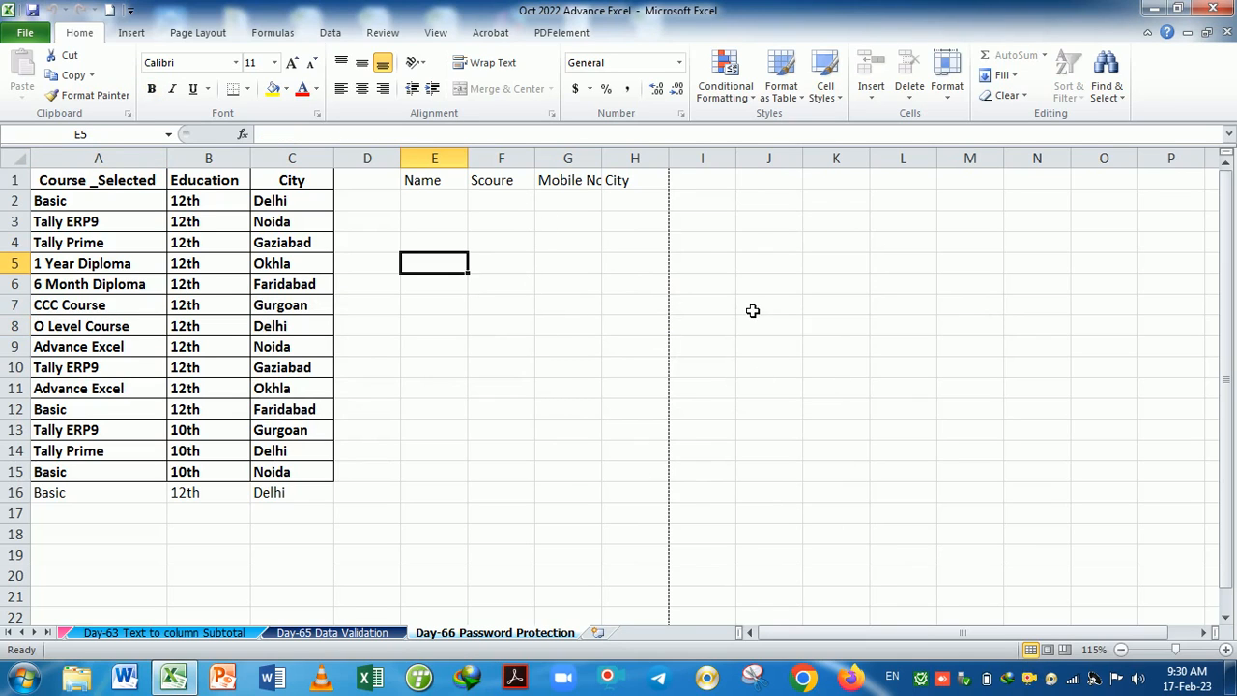
{"action": "left_click", "coordinate": [133, 33]}
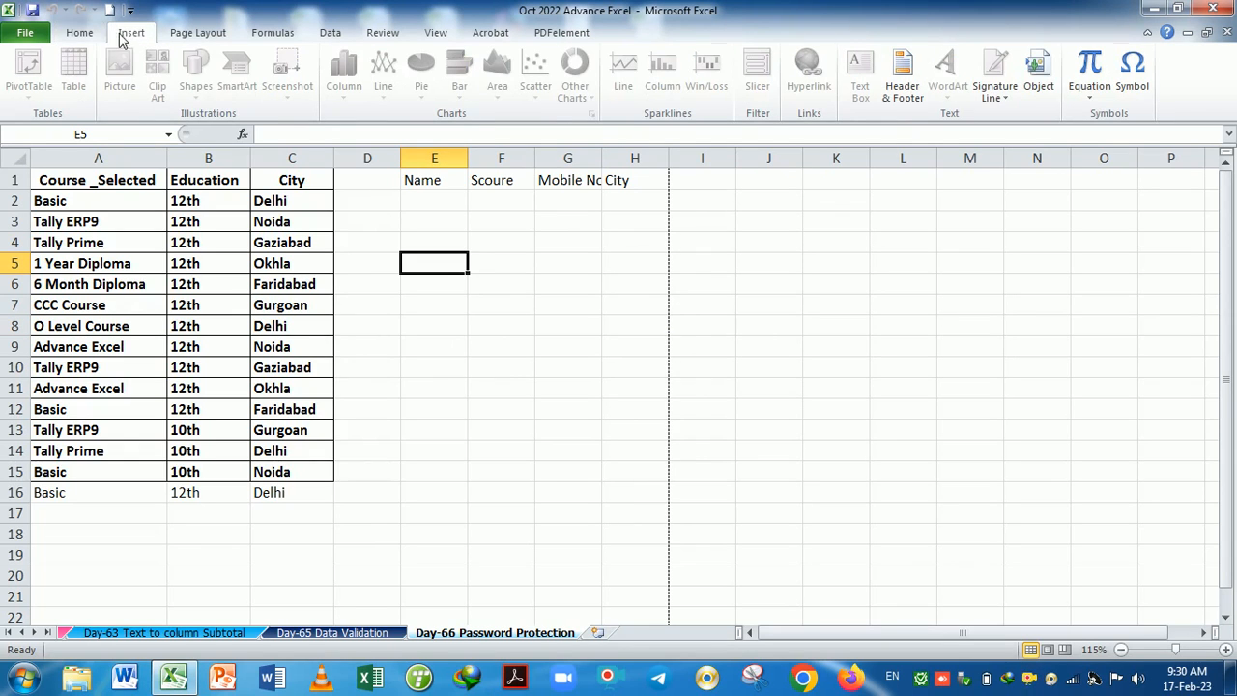
{"action": "left_click", "coordinate": [83, 35]}
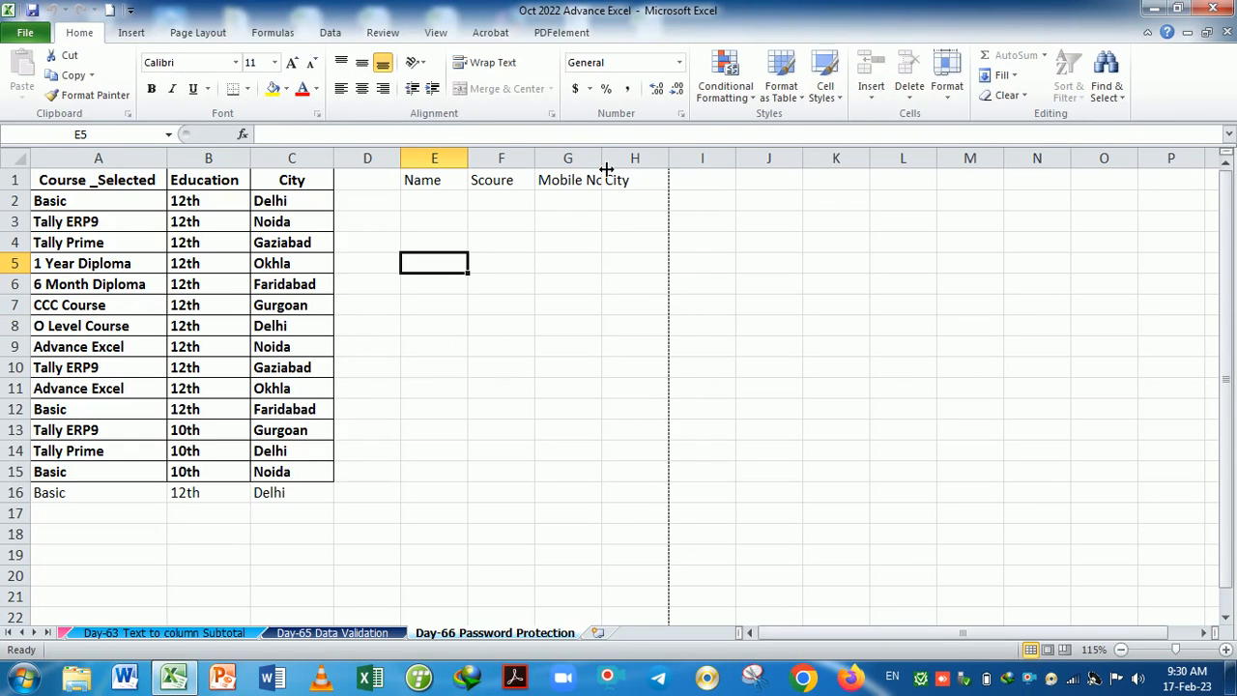
Widen column G so Mobile No fits, then select the E1:H1 headers.
{"action": "mouse_move", "coordinate": [601, 165]}
{"action": "left_mouse_down"}
{"action": "mouse_move", "coordinate": [627, 165]}
{"action": "mouse_move", "coordinate": [615, 169]}
{"action": "left_mouse_up"}
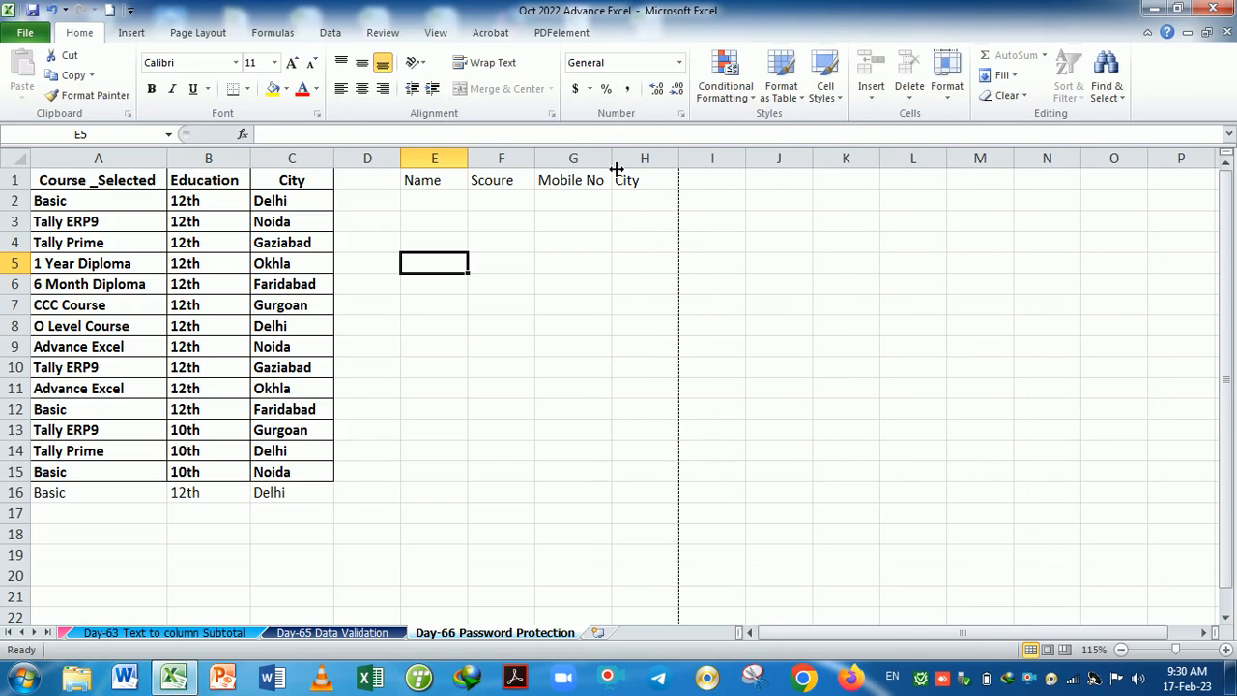
{"action": "left_click_drag", "start_coordinate": [422, 182], "coordinate": [653, 181]}
{"action": "left_click", "coordinate": [248, 88]}
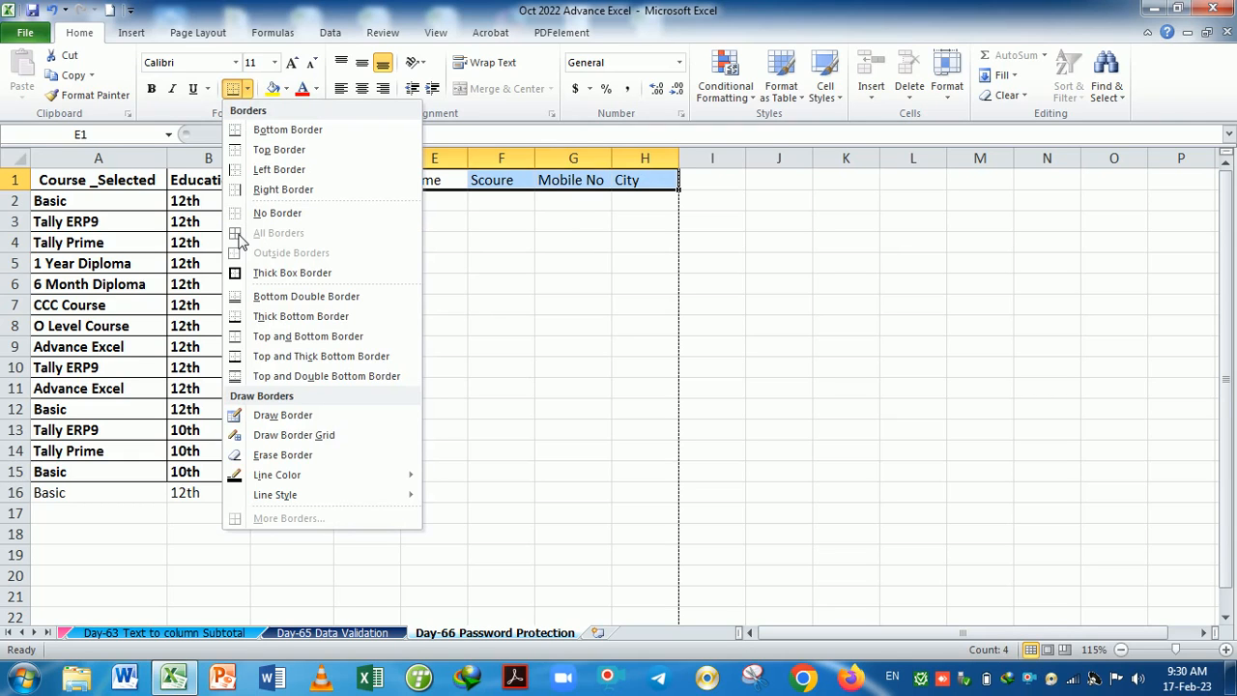
{"action": "left_click", "coordinate": [566, 269]}
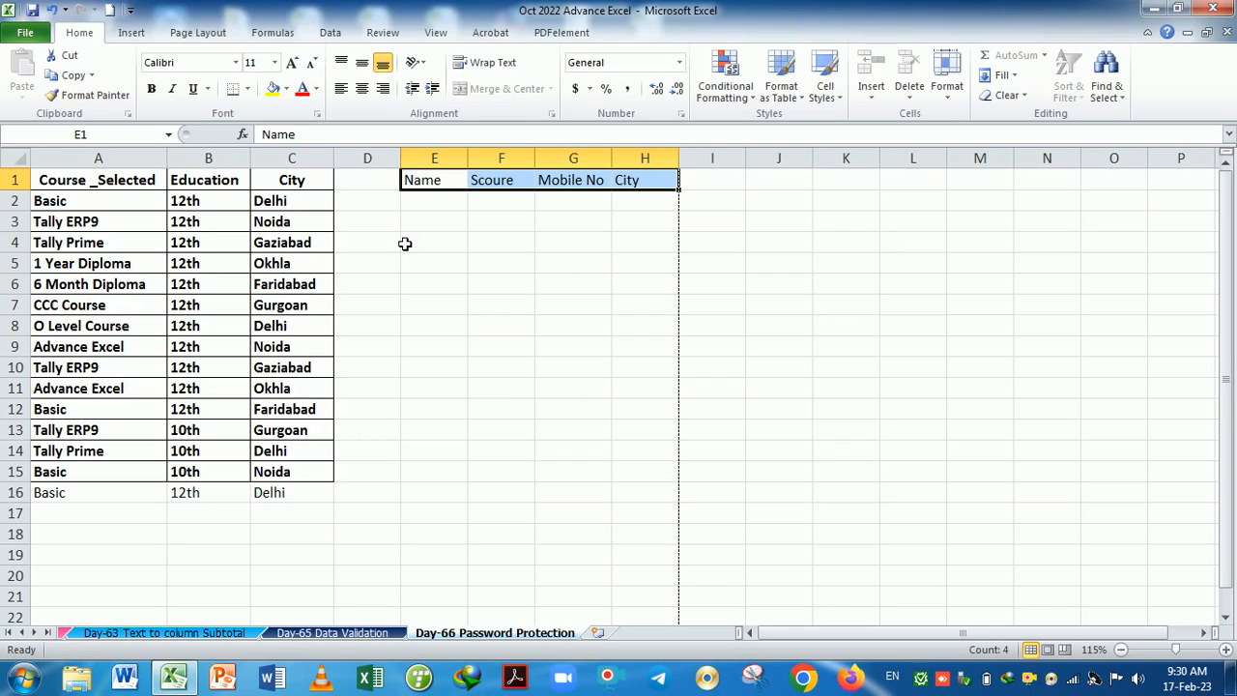
Make the E1:H1 headers bold and give them a thick box border.
{"action": "left_click", "coordinate": [151, 88]}
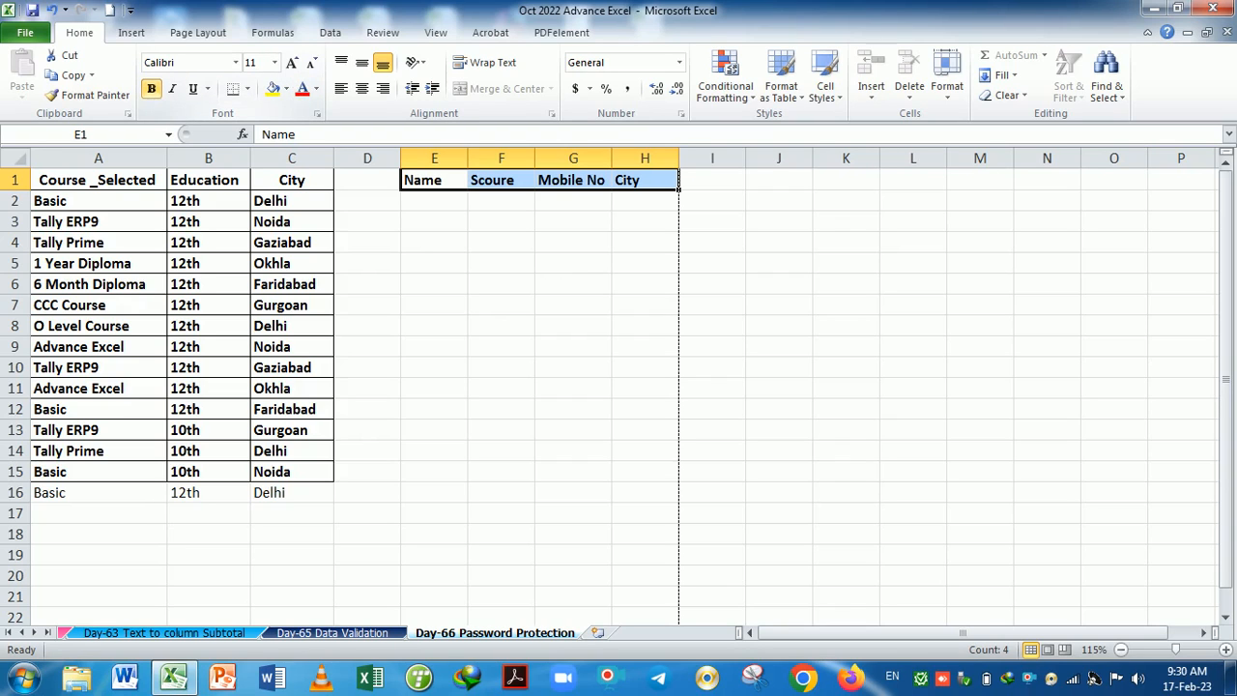
{"action": "left_click", "coordinate": [247, 89]}
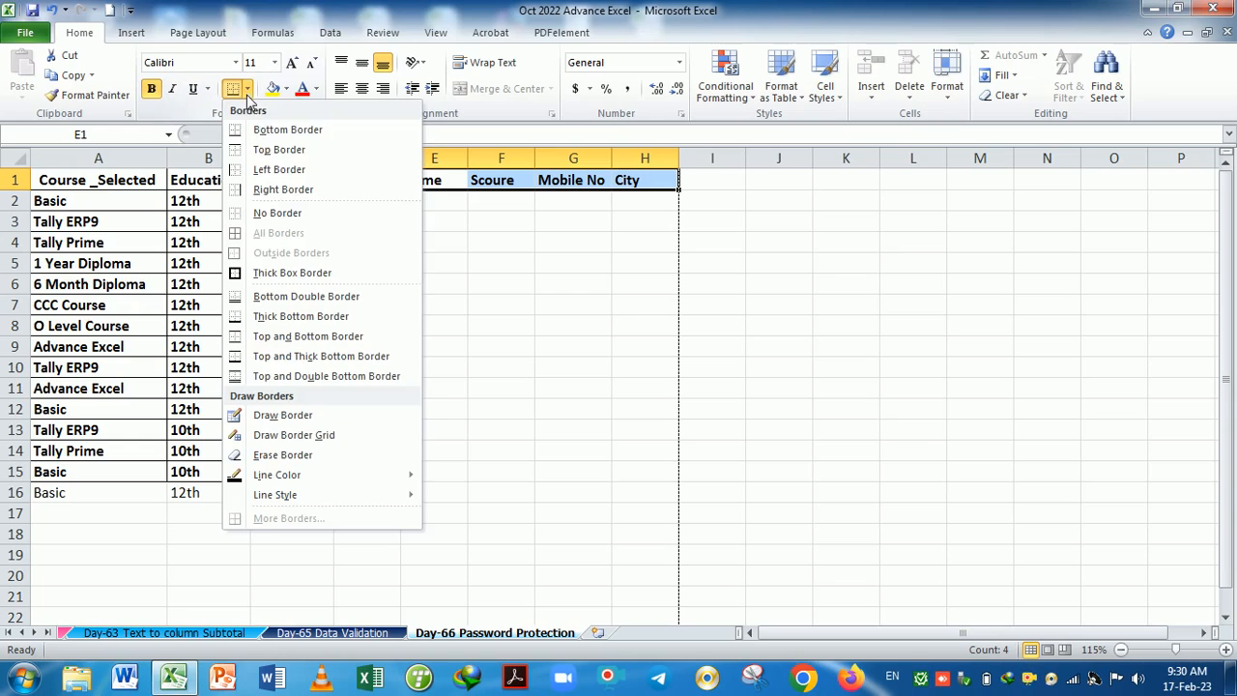
{"action": "left_click", "coordinate": [254, 130]}
{"action": "left_click", "coordinate": [629, 290]}
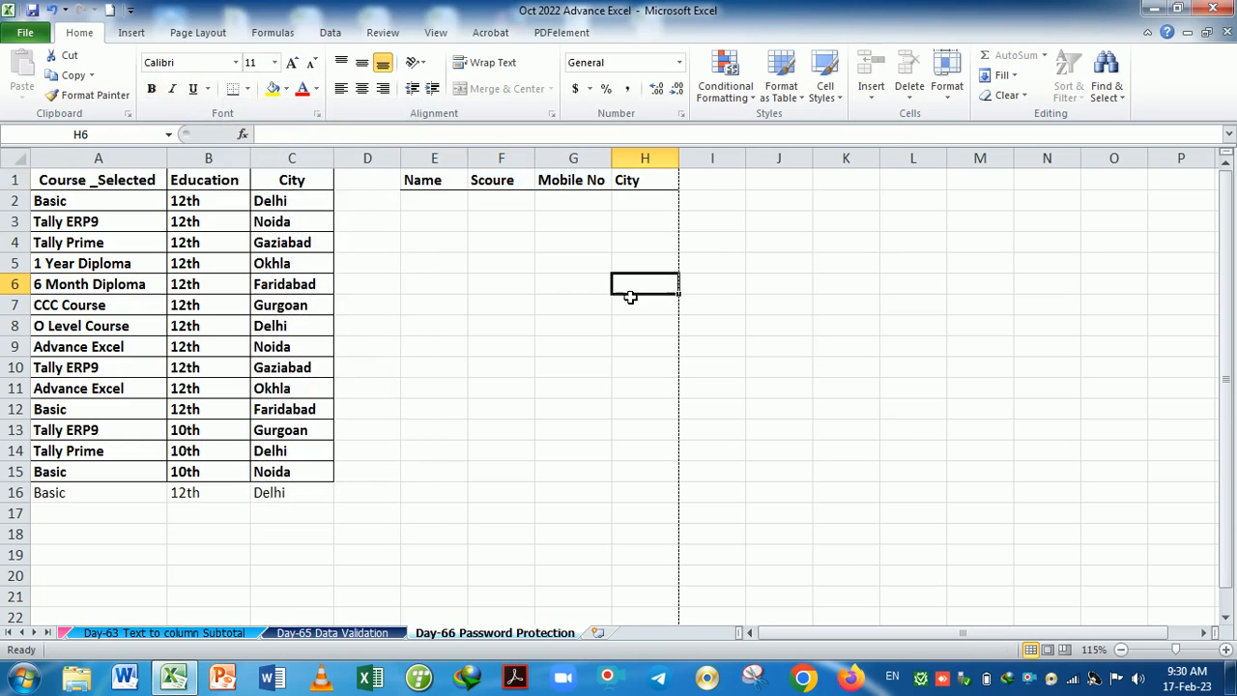
{"action": "left_click_drag", "start_coordinate": [436, 183], "coordinate": [619, 186]}
{"action": "left_click", "coordinate": [247, 89]}
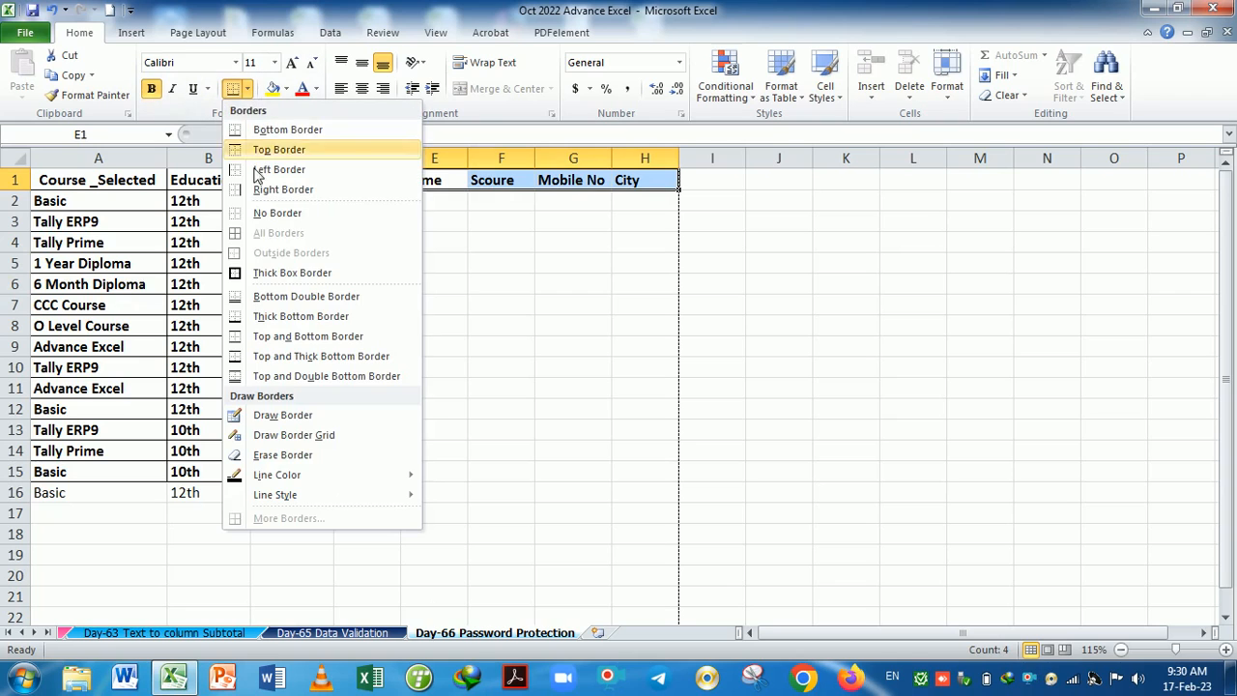
{"action": "left_click", "coordinate": [292, 272]}
{"action": "left_click", "coordinate": [512, 270]}
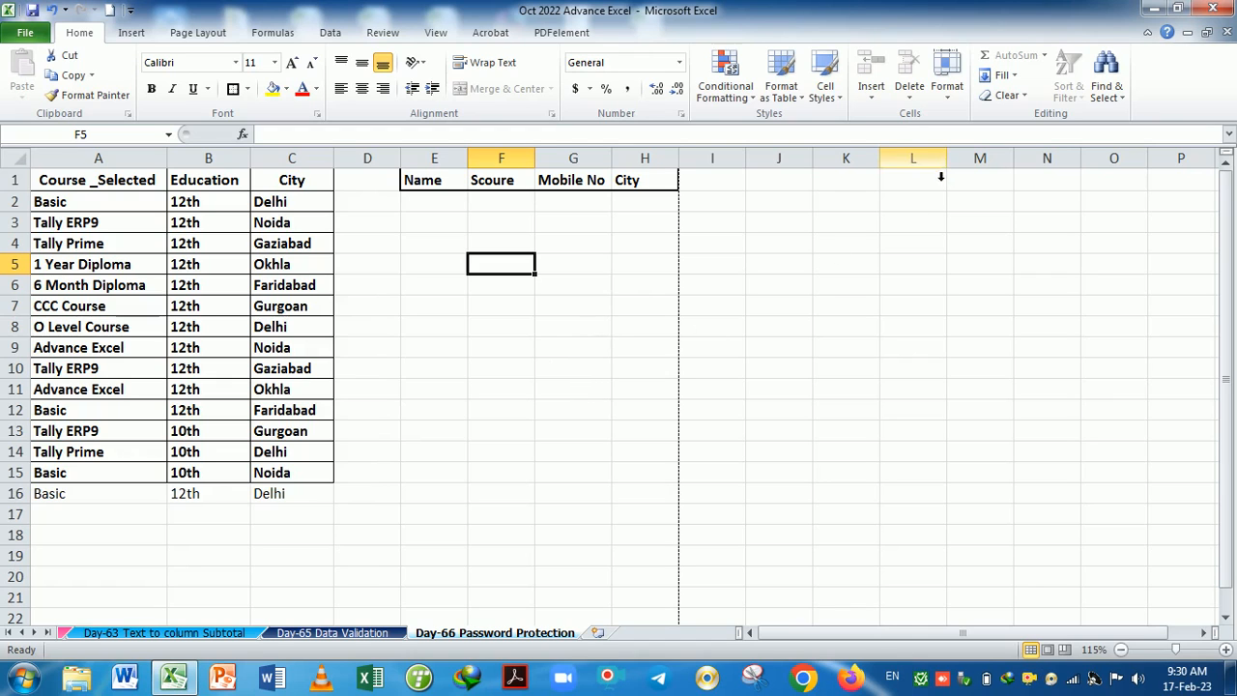
Unprotect the Day-66 Password Protection sheet by entering its password.
{"action": "left_click", "coordinate": [949, 97]}
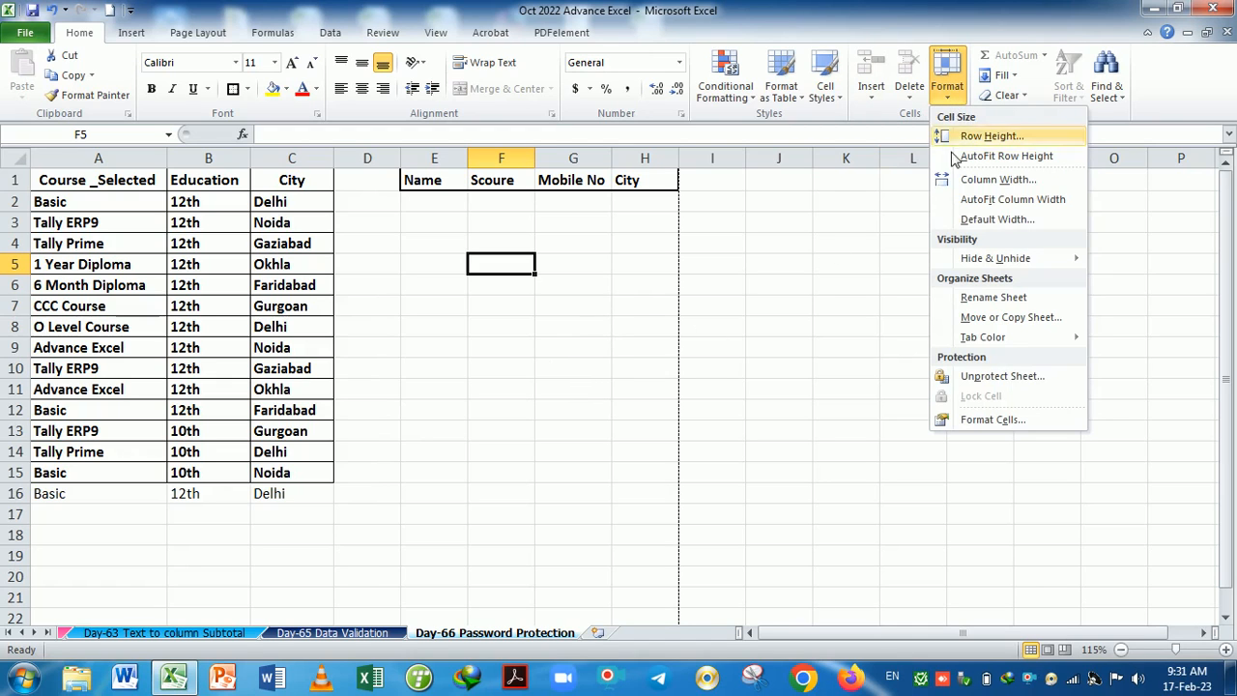
{"action": "left_click", "coordinate": [983, 382]}
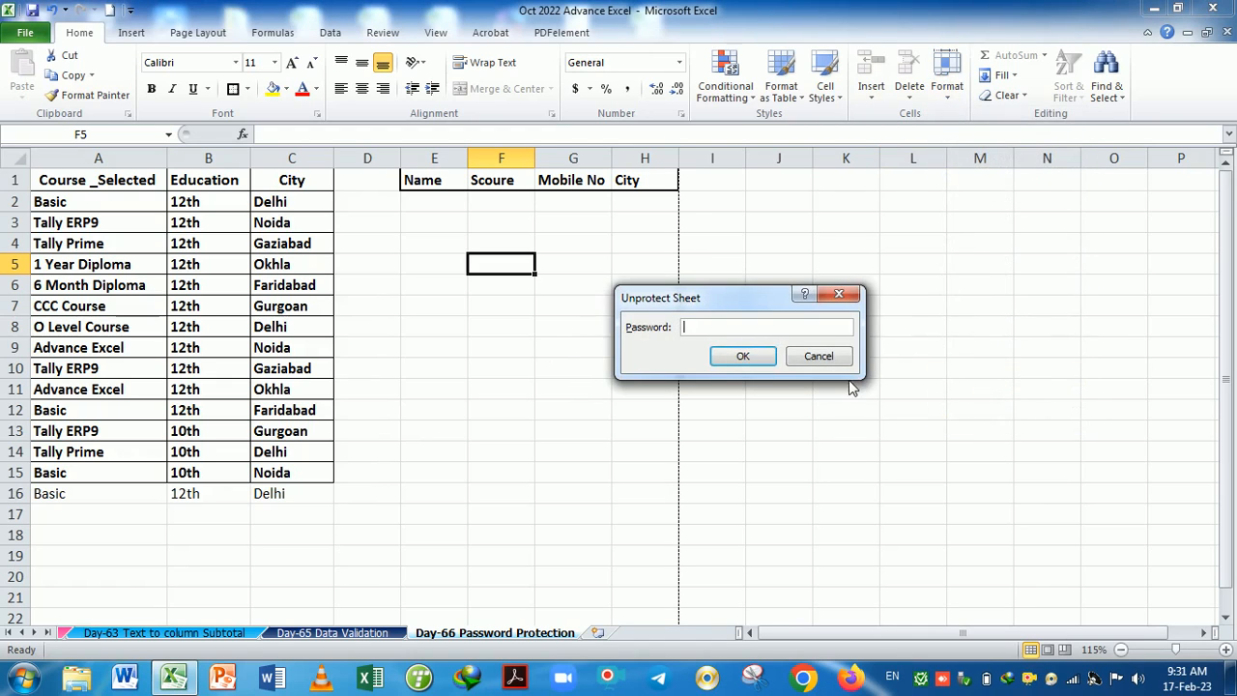
{"action": "left_click", "coordinate": [751, 355]}
{"action": "left_click", "coordinate": [621, 357]}
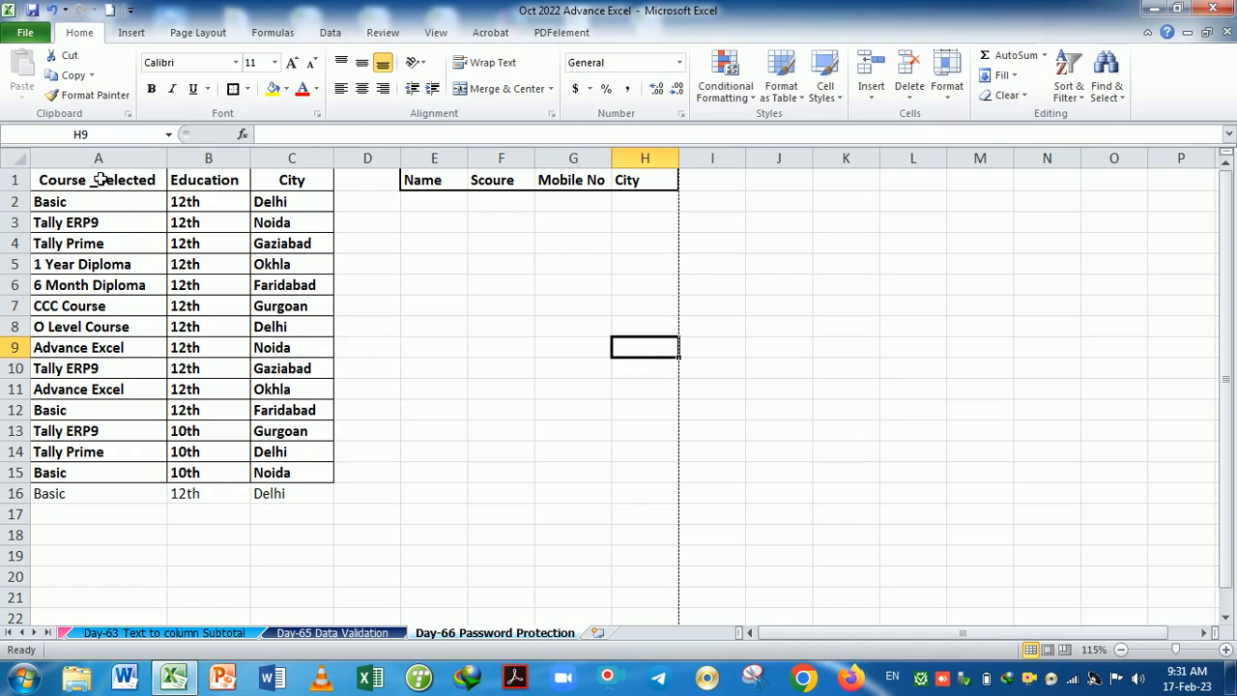
Select the course table A1:C15 and toggle its Lock Cell setting.
{"action": "left_click_drag", "start_coordinate": [101, 180], "coordinate": [297, 210]}
{"action": "left_click", "coordinate": [491, 253]}
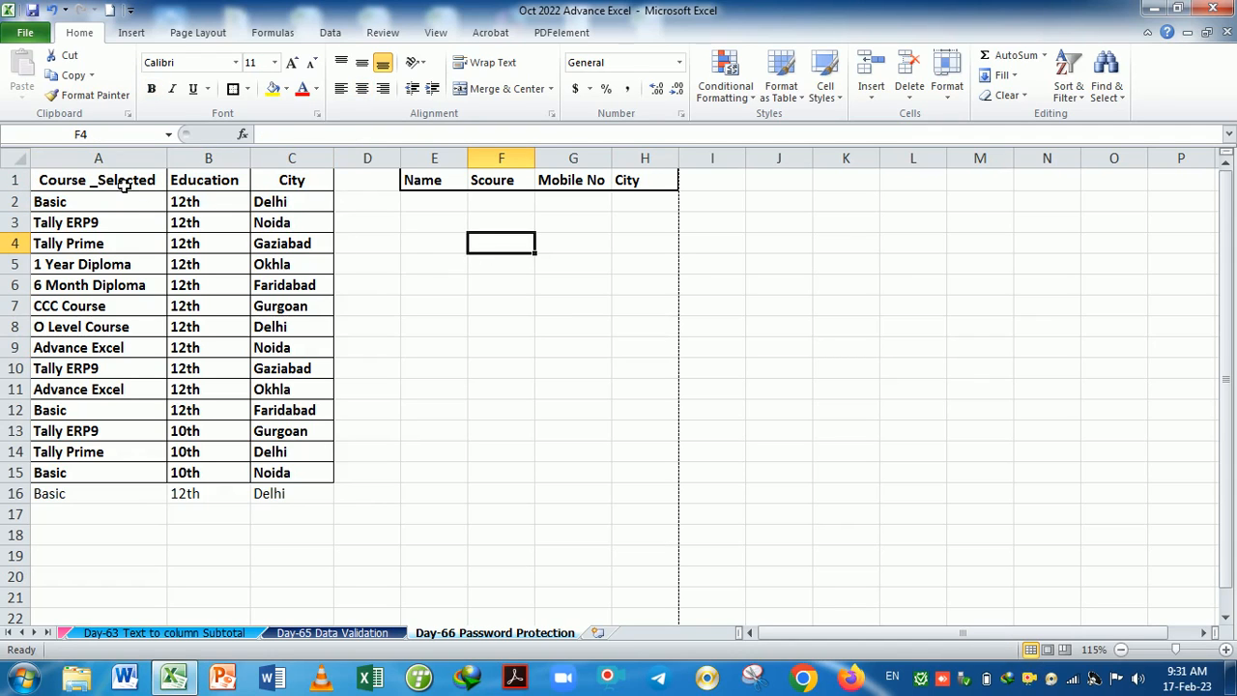
{"action": "left_click_drag", "start_coordinate": [123, 185], "coordinate": [325, 477]}
{"action": "left_click", "coordinate": [525, 357]}
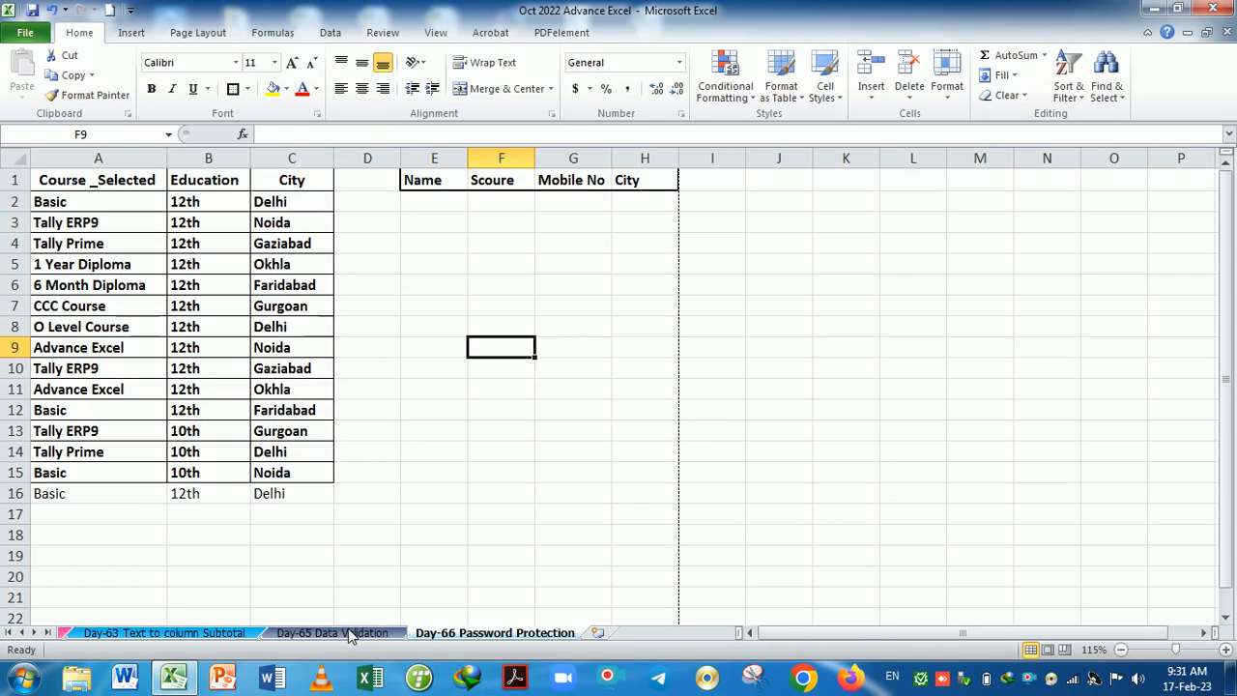
{"action": "left_click", "coordinate": [947, 85]}
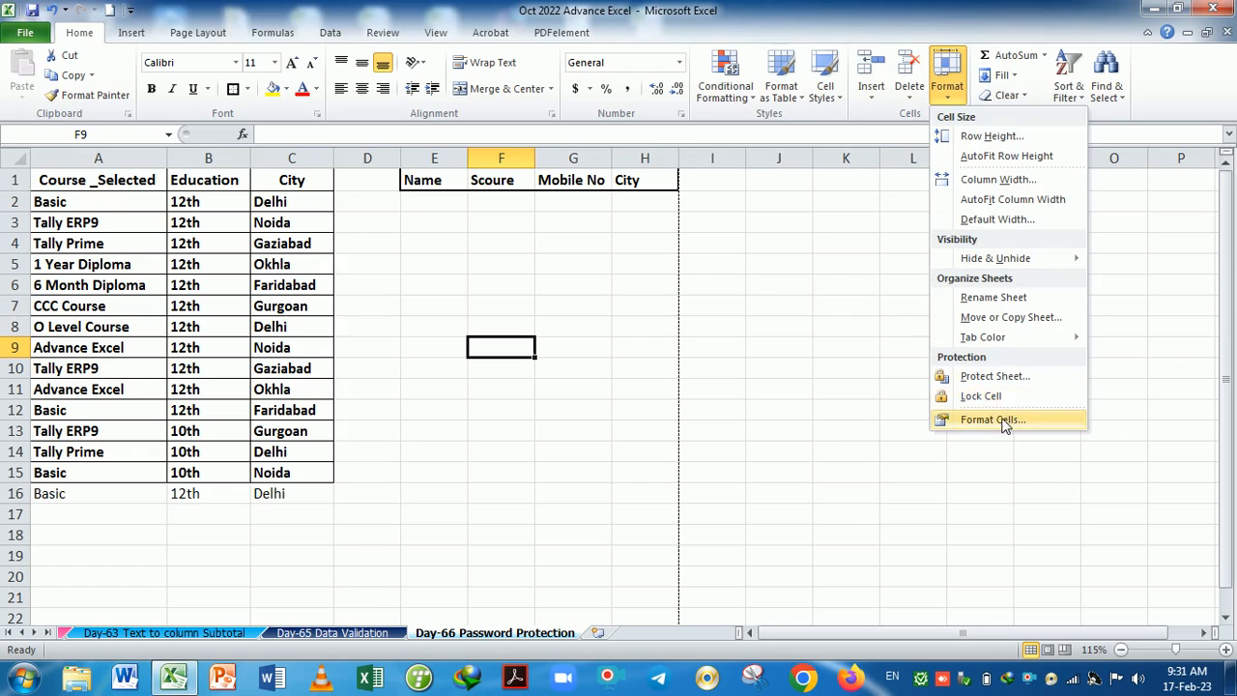
{"action": "left_click", "coordinate": [981, 397]}
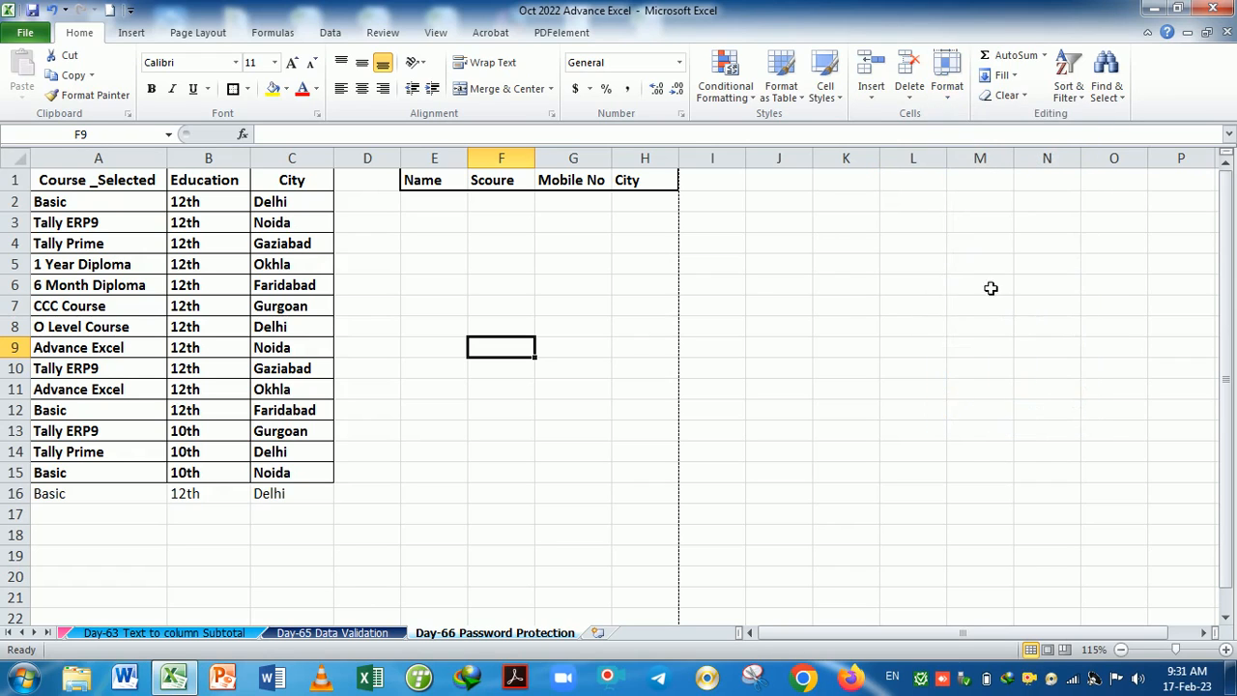
Confirm Locked is ticked in Format Cells, then go to the Day-65 Data Validation sheet.
{"action": "left_click", "coordinate": [947, 85]}
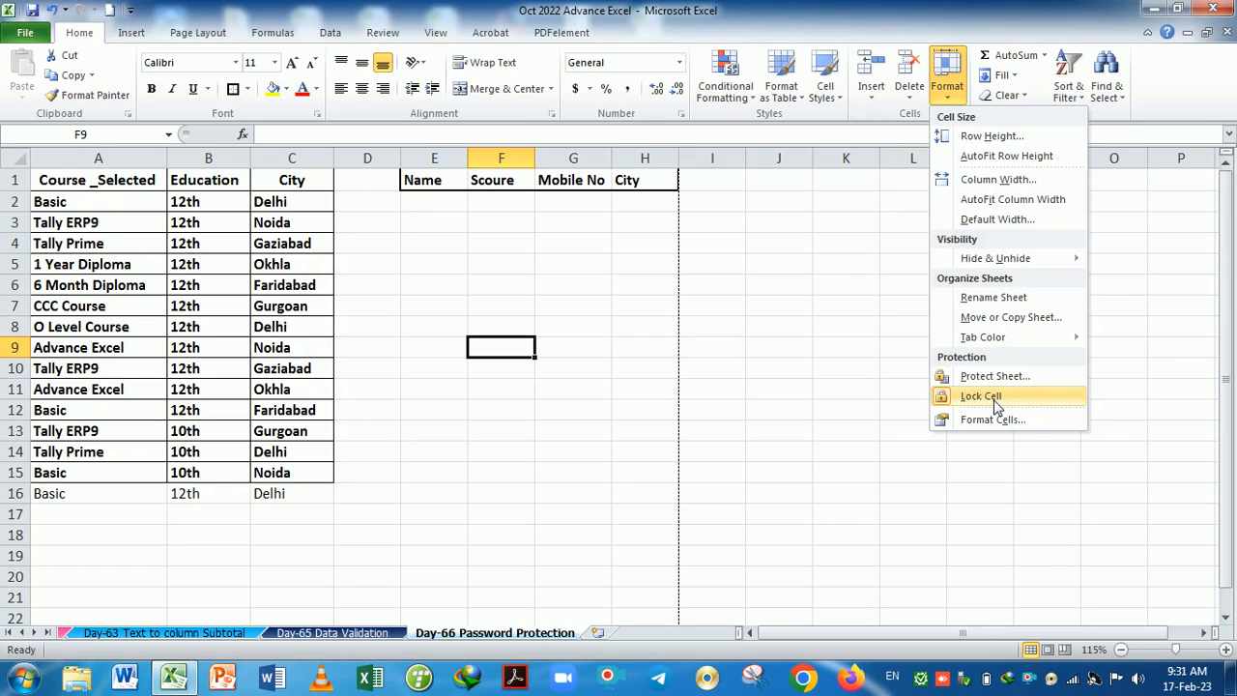
{"action": "left_click", "coordinate": [995, 419]}
{"action": "left_click", "coordinate": [799, 166]}
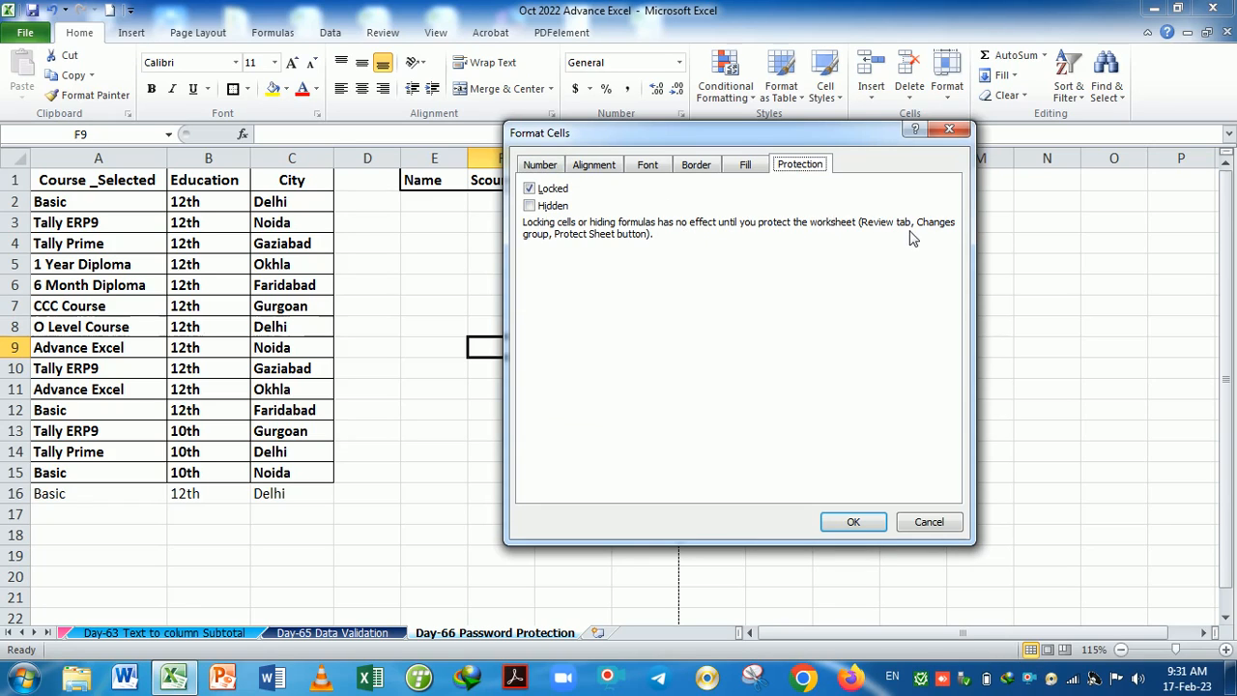
{"action": "left_click", "coordinate": [953, 129]}
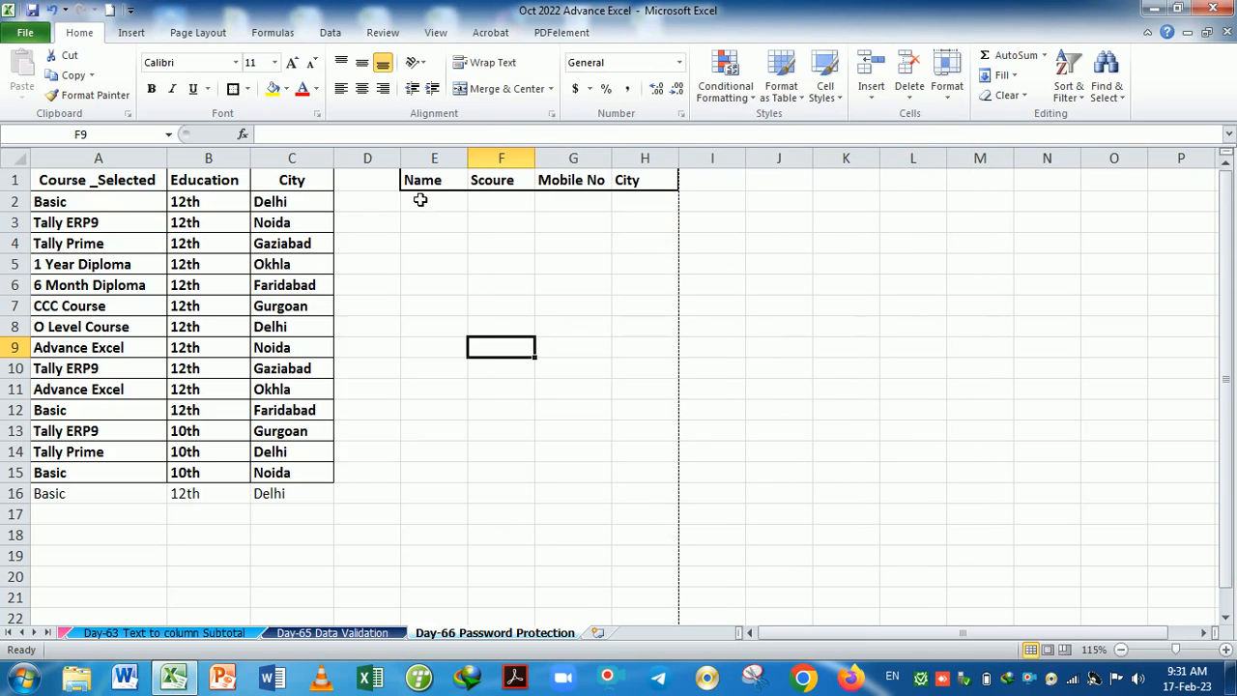
{"action": "left_click", "coordinate": [334, 637]}
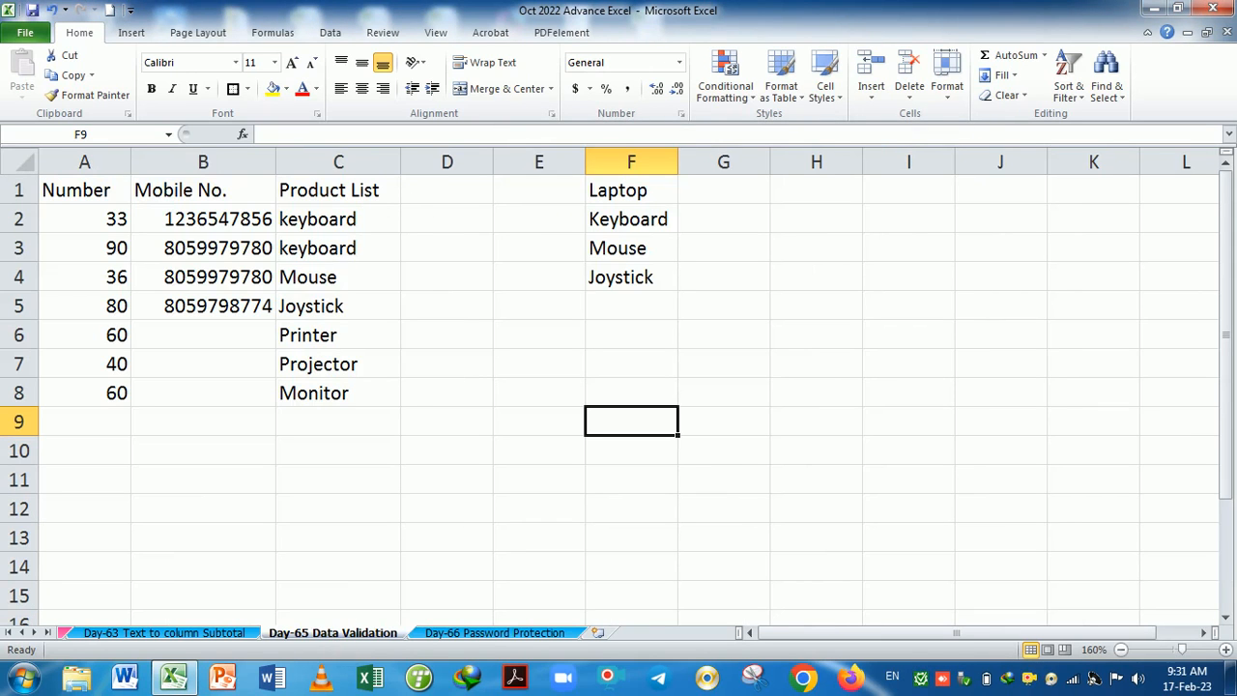
Step back through the sheet tabs to the Day-60 Pivot chart Table Part-5 sheet.
{"action": "left_click", "coordinate": [234, 636]}
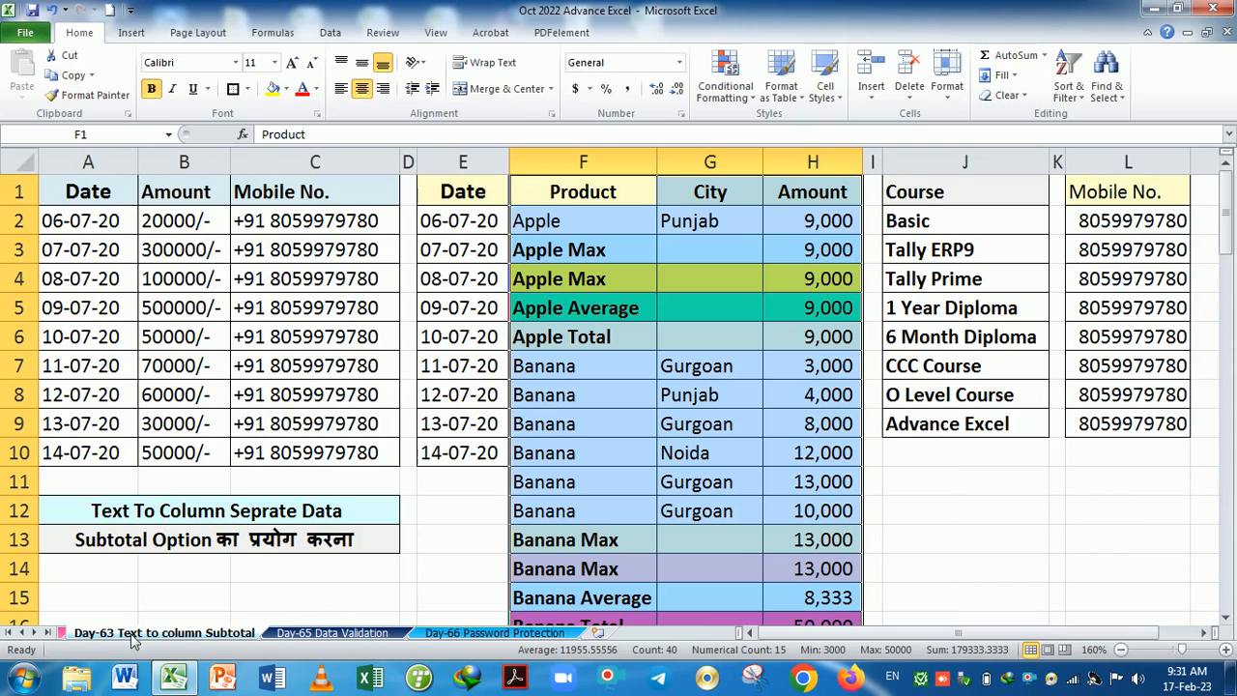
{"action": "left_click", "coordinate": [63, 636]}
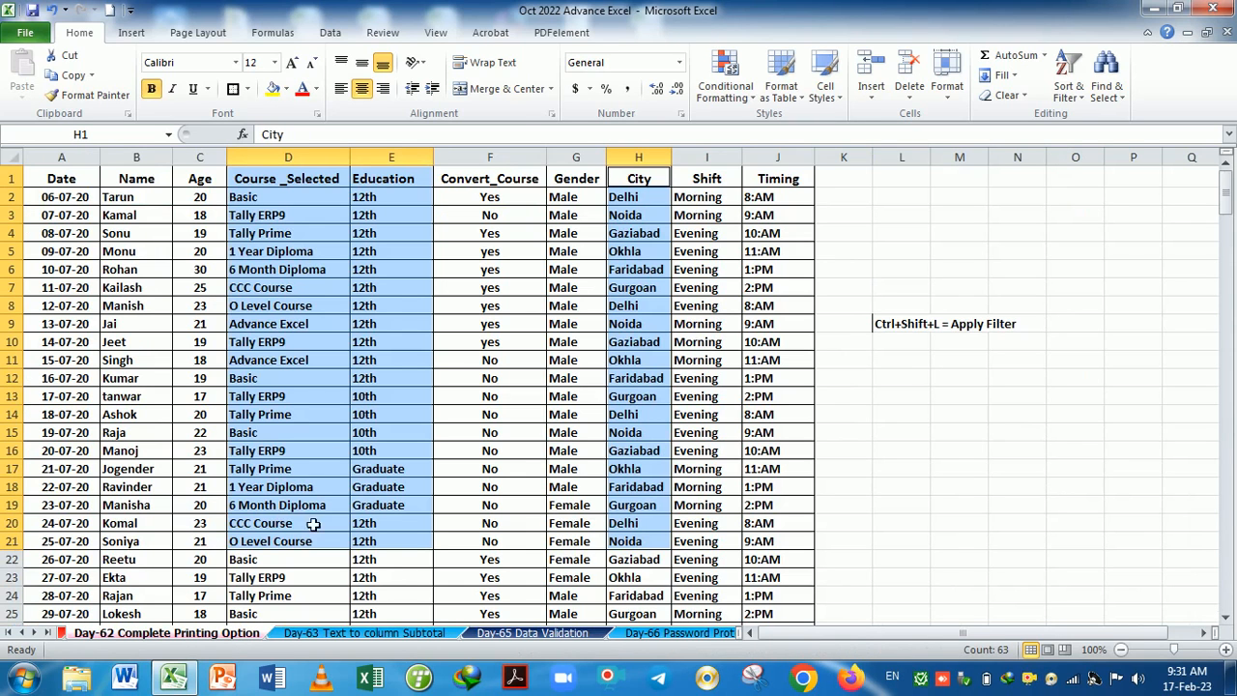
{"action": "left_click", "coordinate": [479, 489]}
{"action": "left_click", "coordinate": [62, 635]}
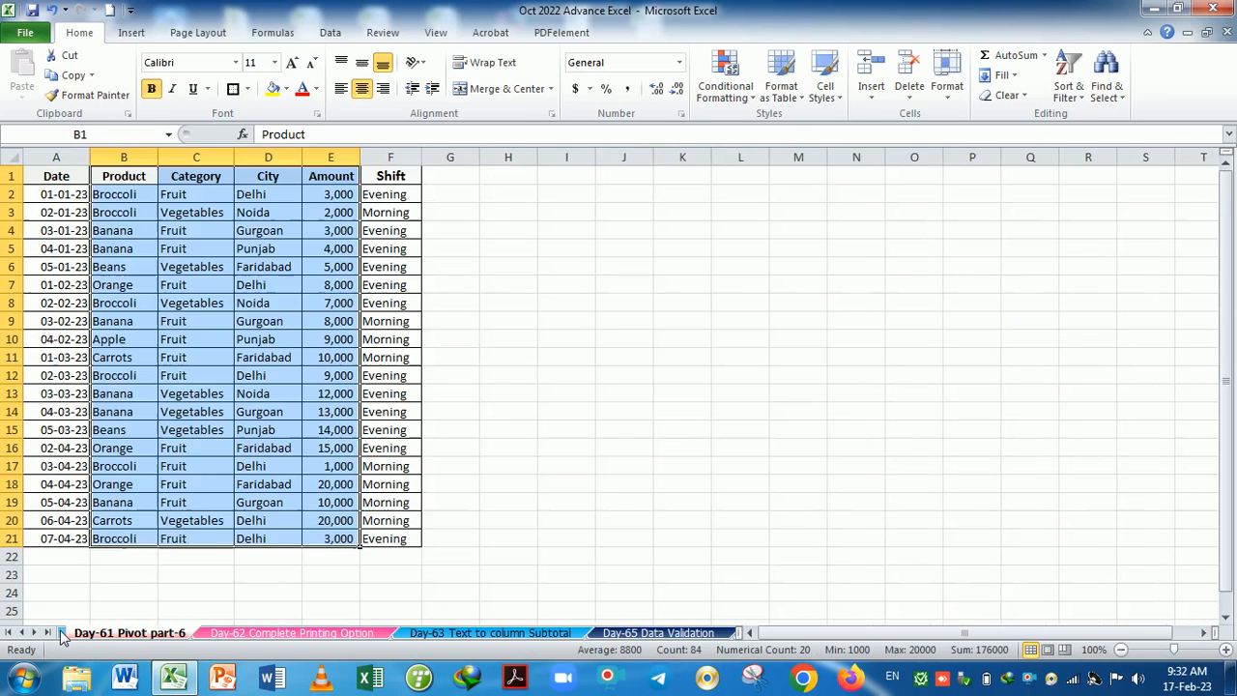
{"action": "left_click", "coordinate": [63, 636]}
{"action": "left_click", "coordinate": [63, 633]}
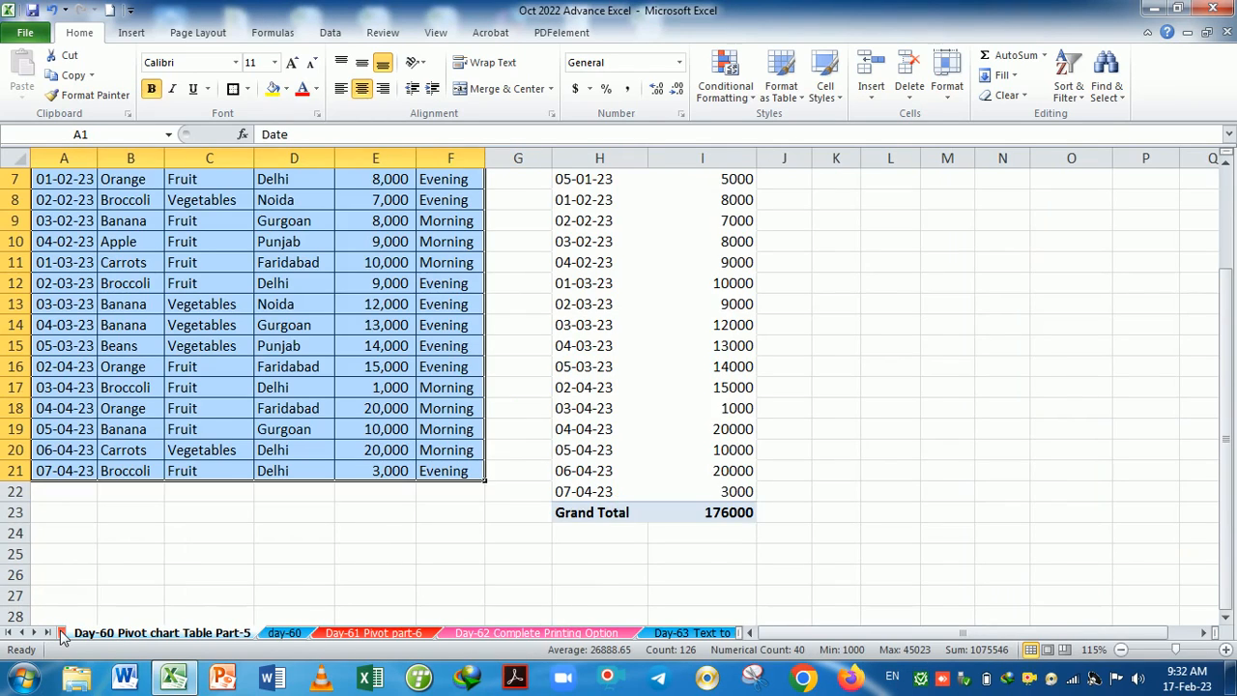
{"action": "scroll", "coordinate": [518, 445], "scroll_direction": "up", "scroll_amount": 2}
{"action": "scroll", "coordinate": [518, 444], "scroll_direction": "down", "scroll_amount": 2}
{"action": "scroll", "coordinate": [265, 323], "scroll_direction": "up", "scroll_amount": 2}
{"action": "left_click", "coordinate": [450, 284]}
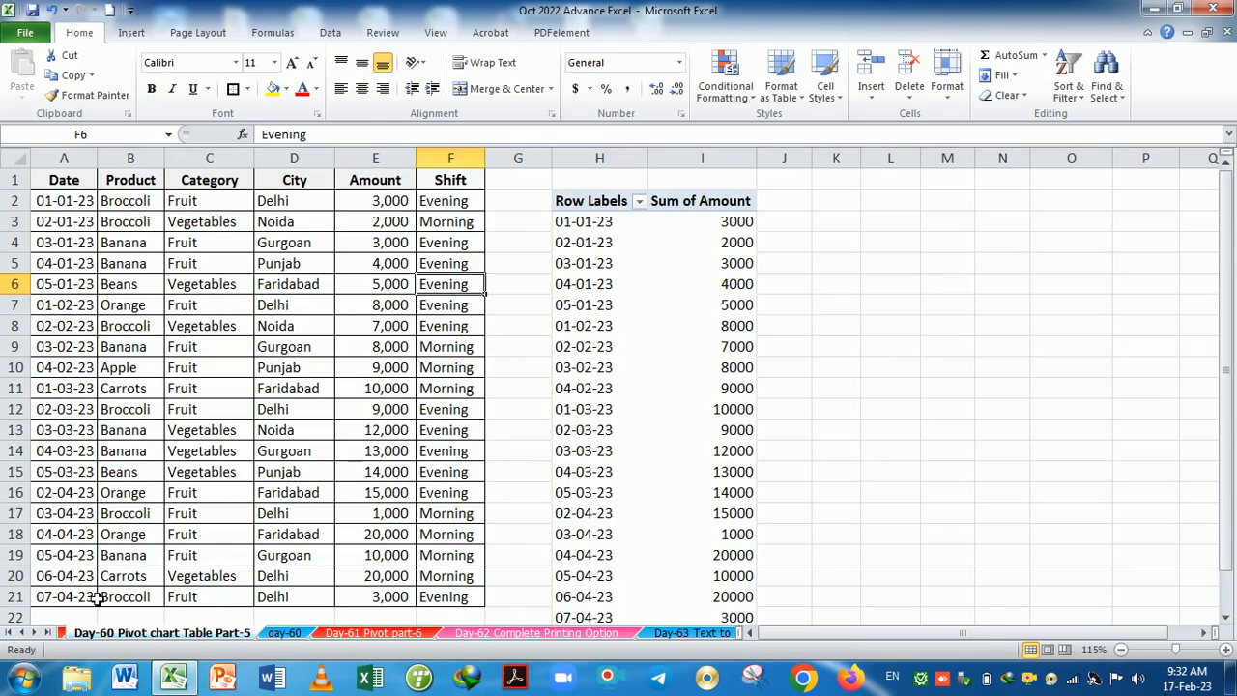
Use Ctrl+PageUp to move back past Day-58 Pivot Table Part-3 to the Gender sheet.
{"action": "key", "text": "ctrl+Page_Down"}
{"action": "key", "text": "ctrl+Page_Down"}
{"action": "key", "text": "ctrl+Page_Up"}
{"action": "key", "text": "ctrl+Page_Up"}
{"action": "key", "text": "ctrl+Page_Up"}
{"action": "key", "text": "ctrl+Page_Up"}
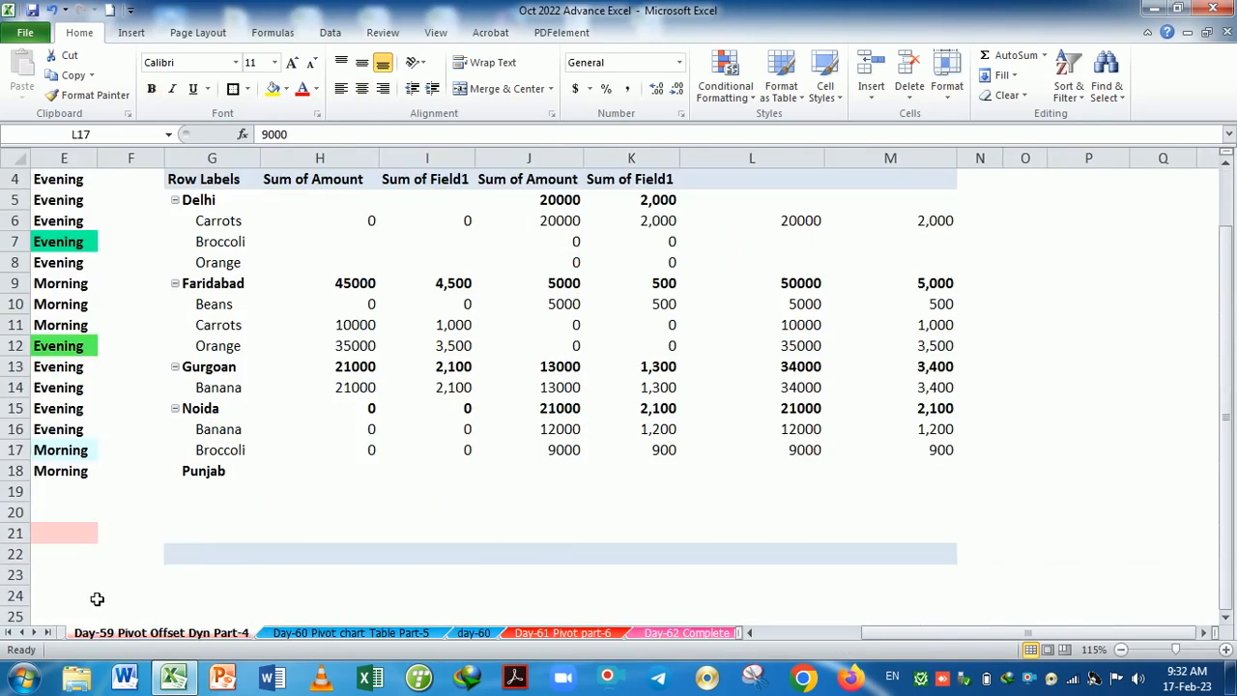
{"action": "key", "text": "ctrl+Page_Up"}
{"action": "key", "text": "ctrl+Page_Up"}
{"action": "key", "text": "ctrl+Page_Up"}
{"action": "key", "text": "ctrl+Page_Up"}
{"action": "key", "text": "ctrl+Page_Up"}
{"action": "key", "text": "ctrl+Page_Up"}
{"action": "key", "text": "ctrl+Page_Up"}
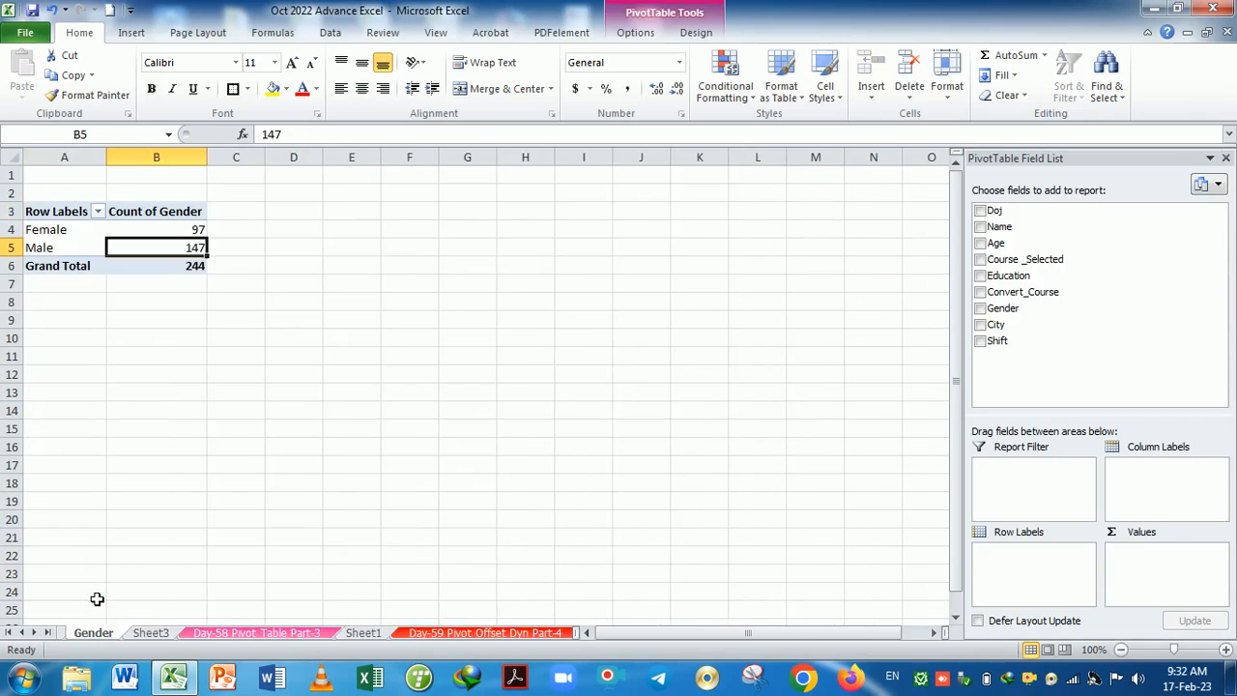
{"action": "key", "text": "ctrl+Page_Up"}
{"action": "key", "text": "ctrl+Page_Up"}
{"action": "key", "text": "ctrl+Page_Up"}
{"action": "key", "text": "ctrl+Page_Up"}
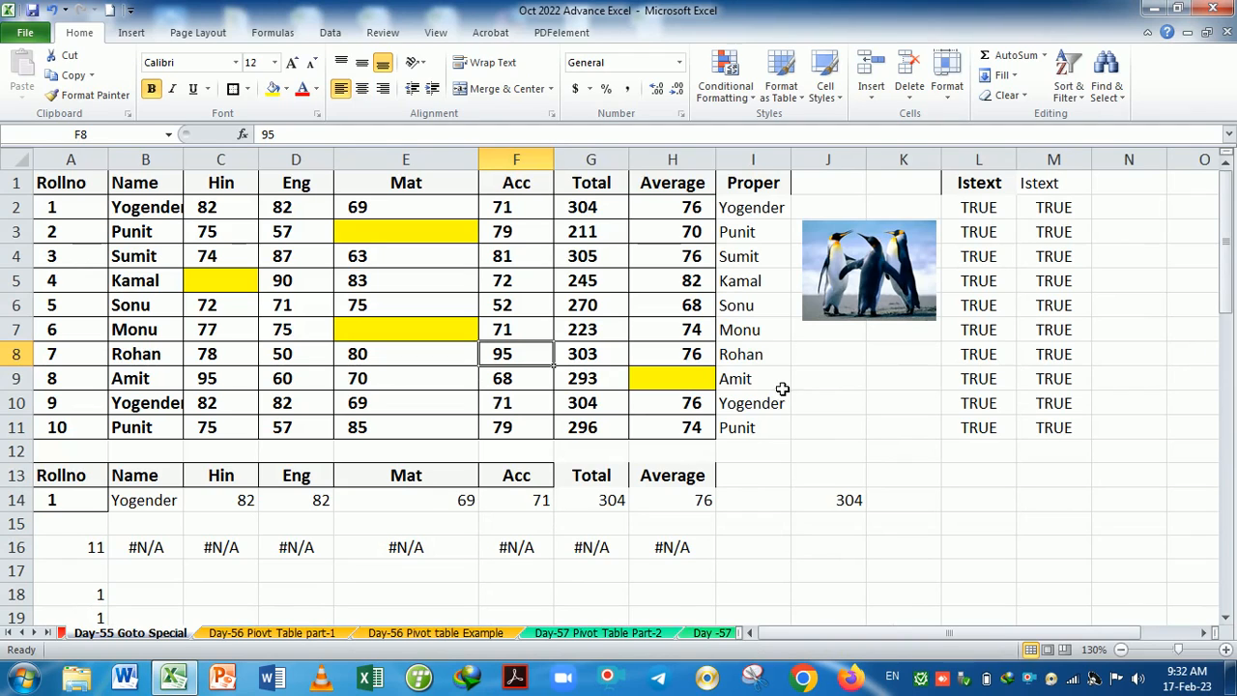
Delete the penguin picture and select the Total values in column G.
{"action": "left_click", "coordinate": [836, 290]}
{"action": "key", "text": "Delete"}
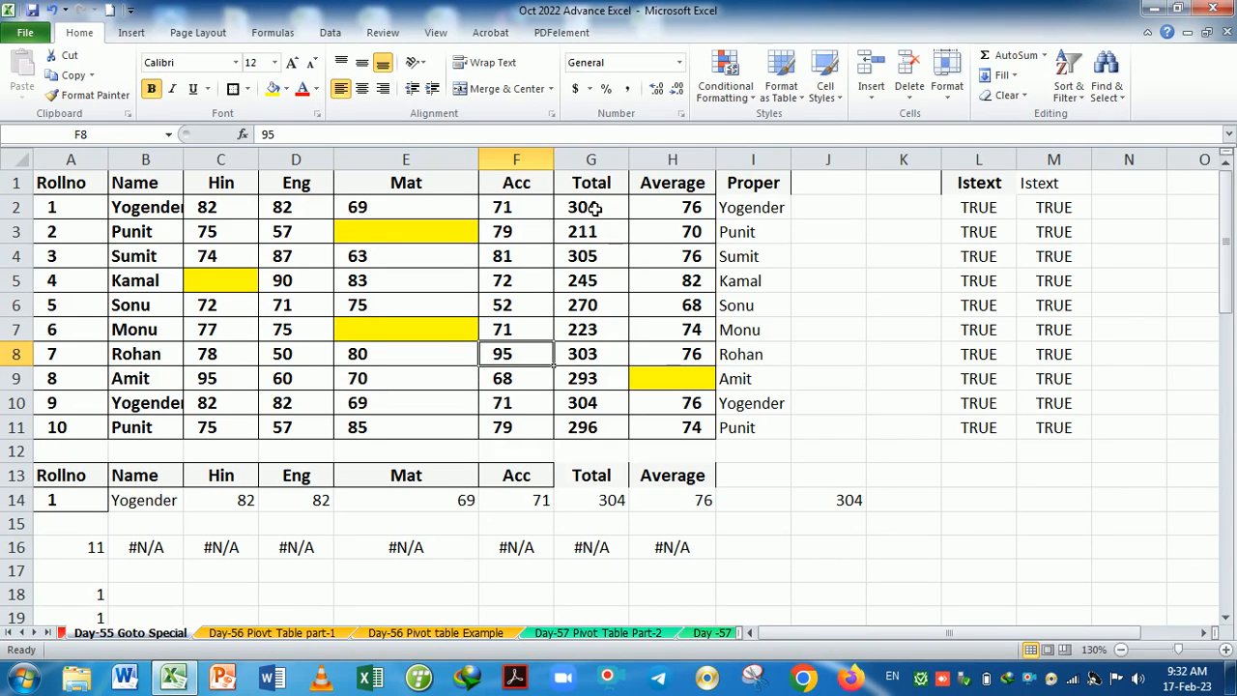
{"action": "left_click_drag", "start_coordinate": [588, 205], "coordinate": [592, 428]}
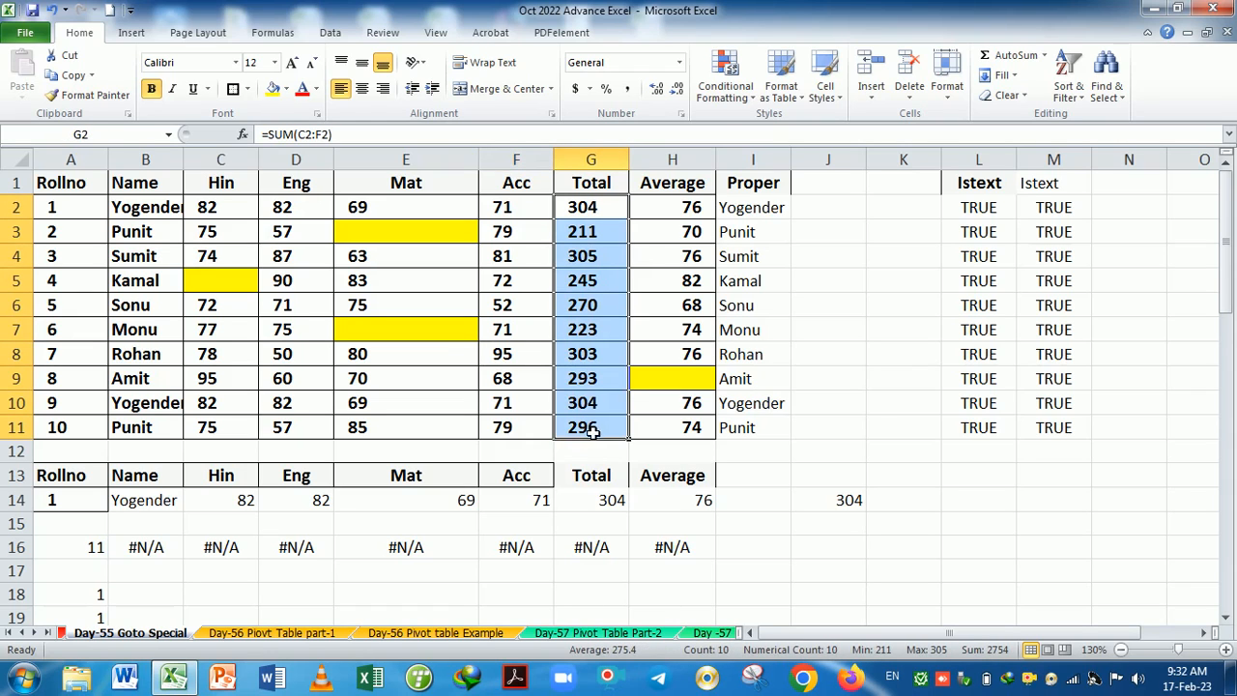
Inspect the SUM formula in G2 and AVERAGE in H2, then select A1:H11.
{"action": "double_click", "coordinate": [599, 207]}
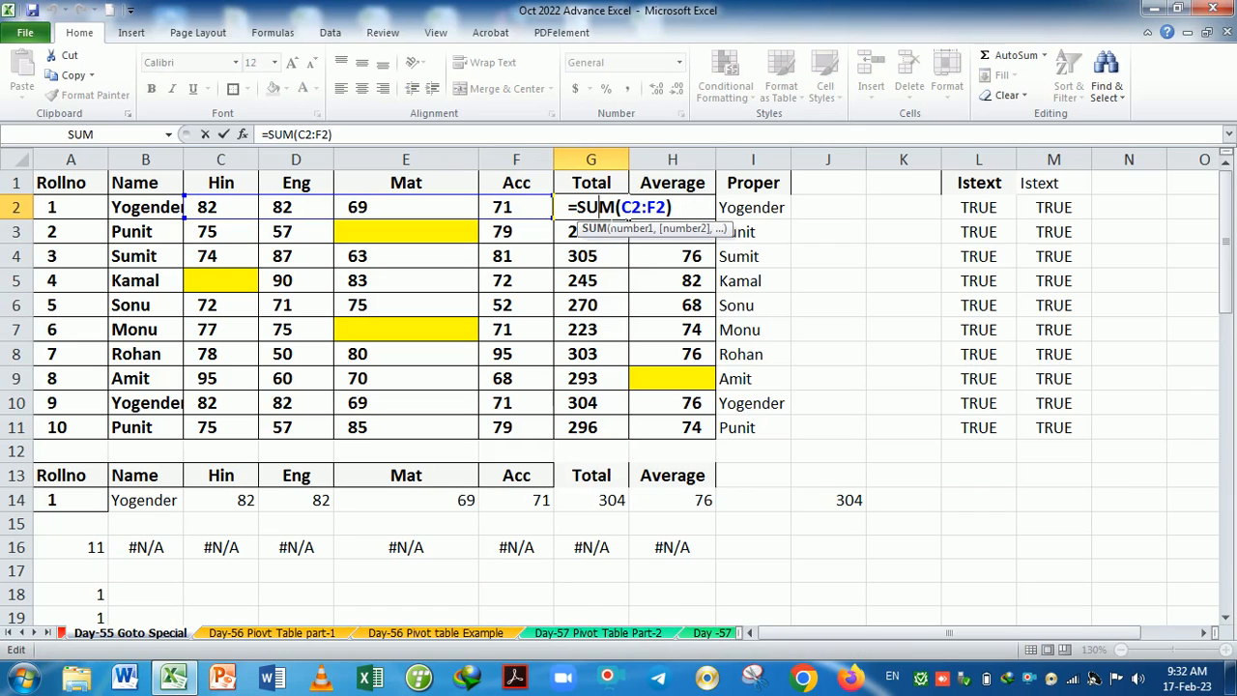
{"action": "key", "text": "Return"}
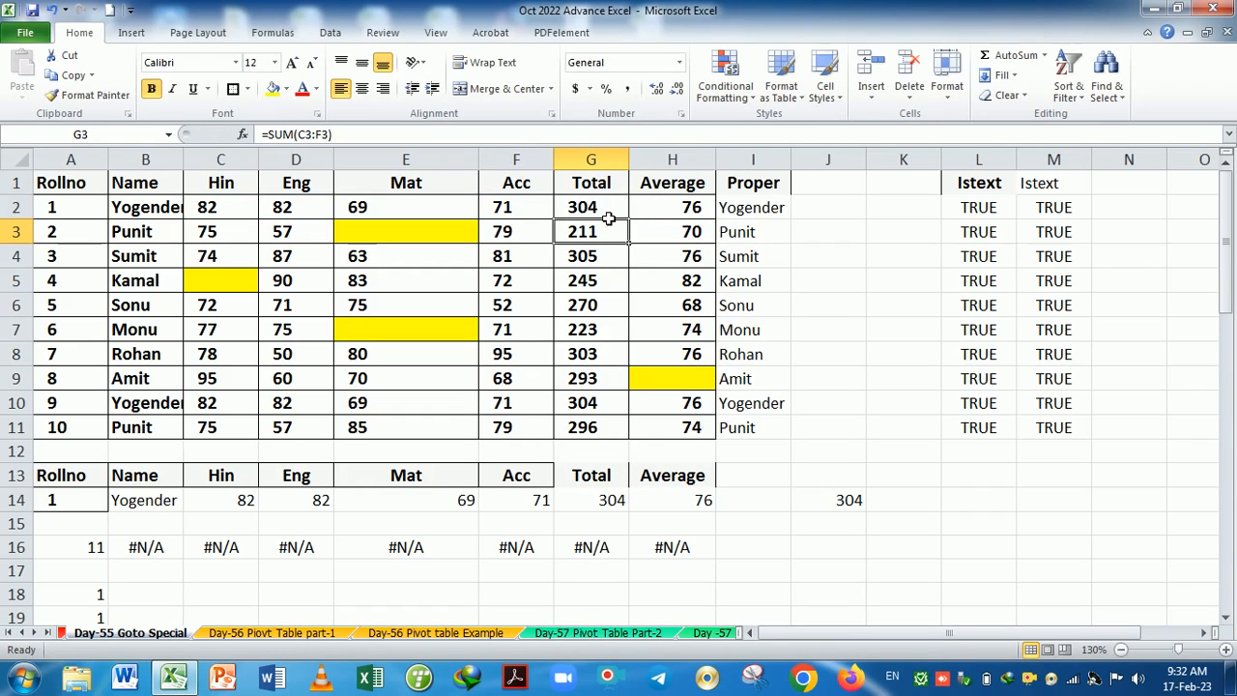
{"action": "double_click", "coordinate": [665, 209]}
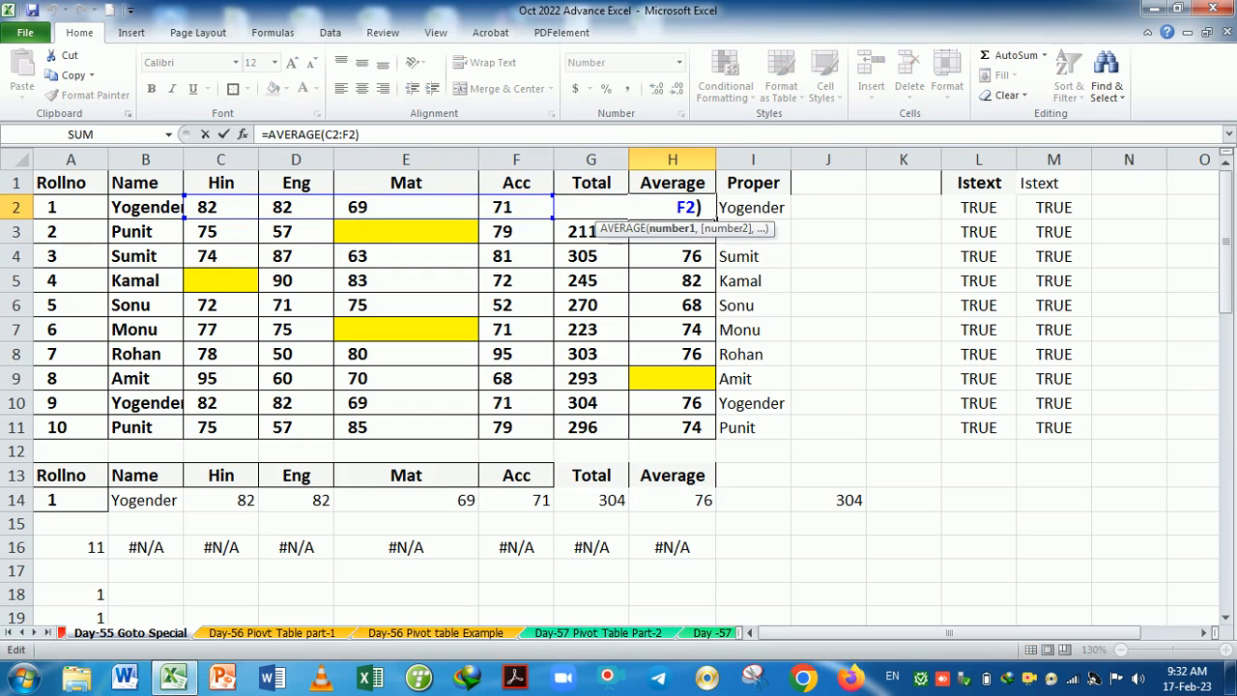
{"action": "key", "text": "Return"}
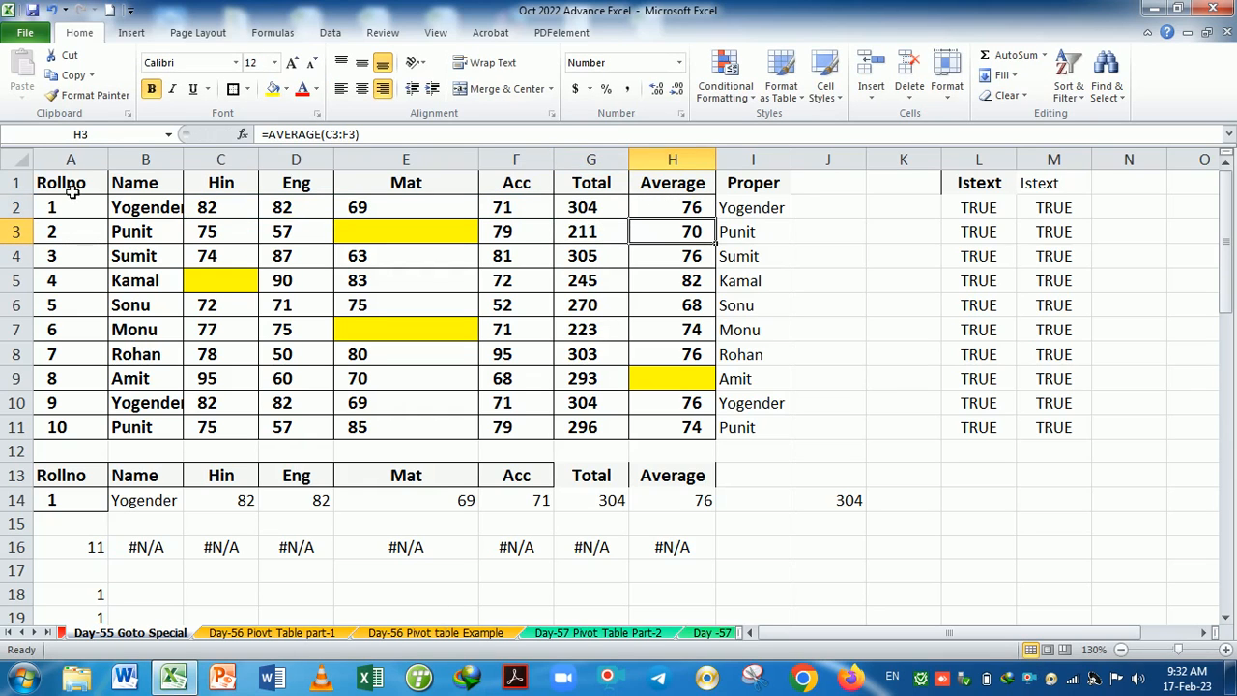
{"action": "left_click", "coordinate": [81, 182]}
{"action": "left_click_drag", "start_coordinate": [81, 182], "coordinate": [700, 432]}
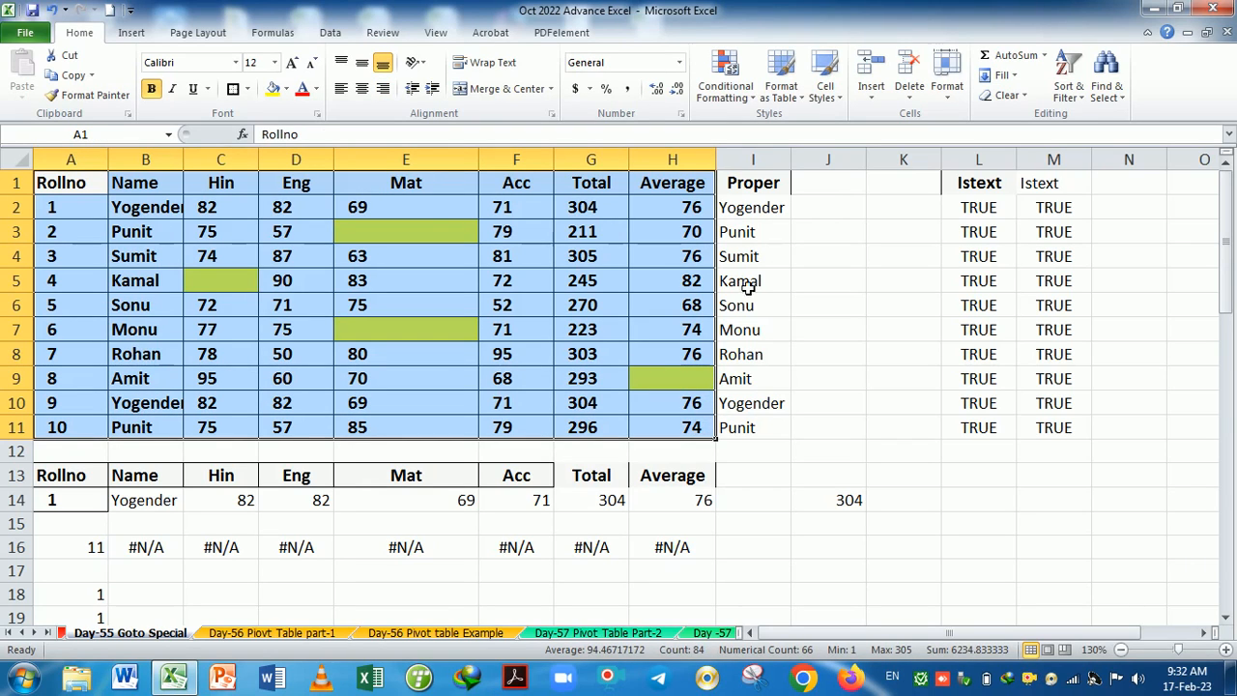
Tick Hidden on the Format Cells Protection tab for the A1:H11 marks table.
{"action": "left_click", "coordinate": [947, 77]}
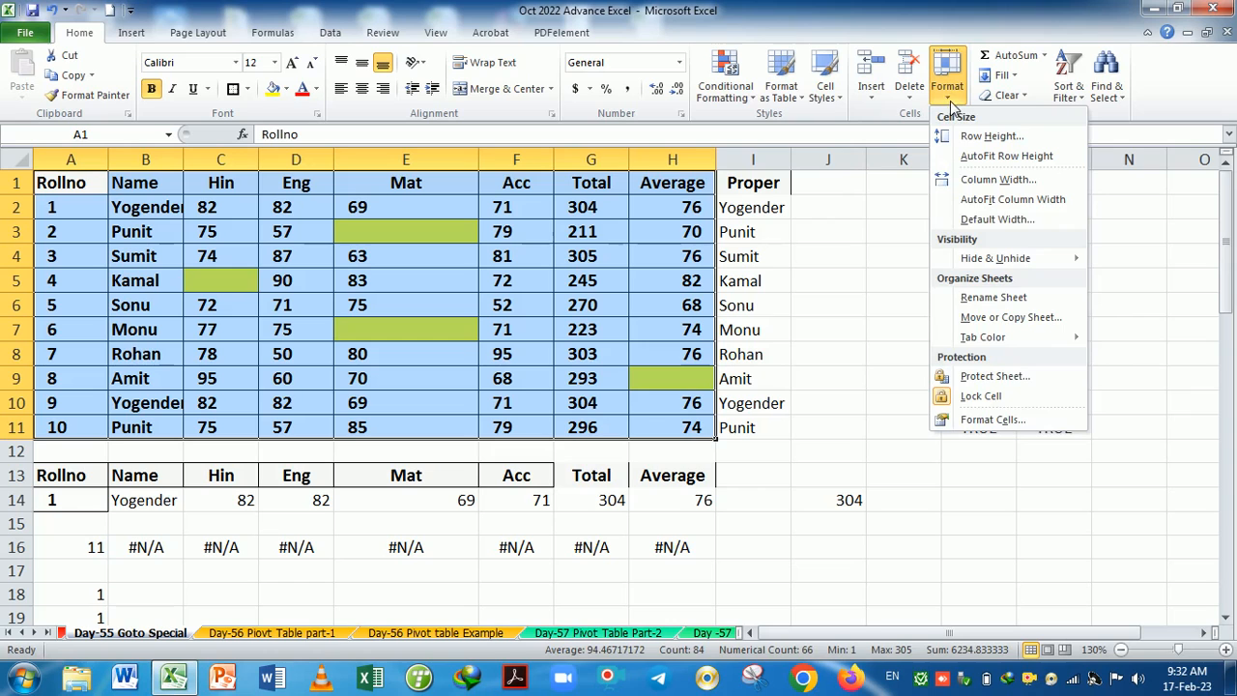
{"action": "left_click", "coordinate": [980, 421]}
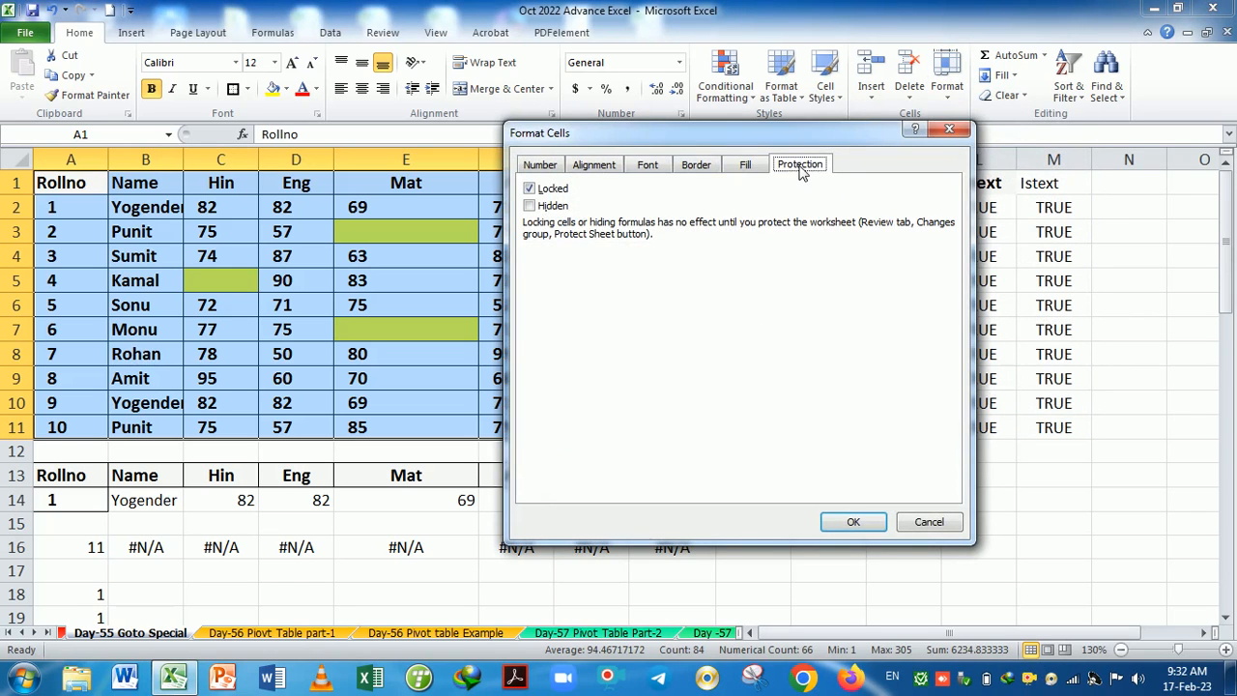
{"action": "left_click", "coordinate": [529, 206]}
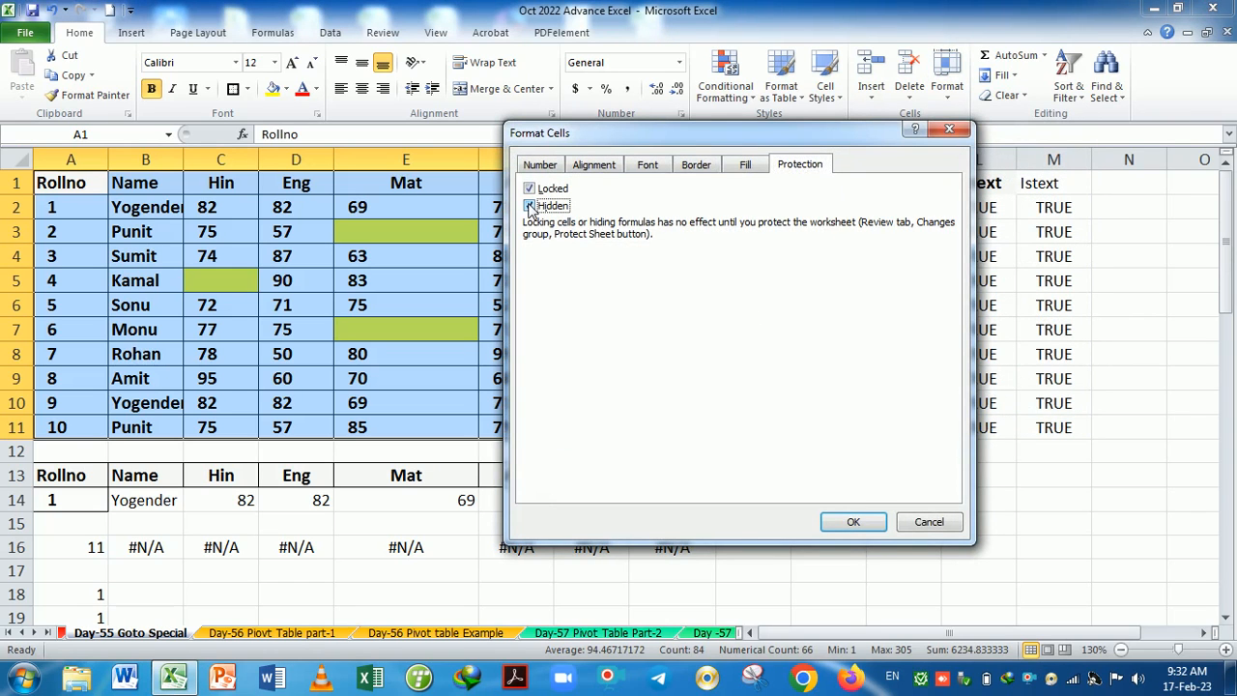
{"action": "left_click", "coordinate": [853, 522]}
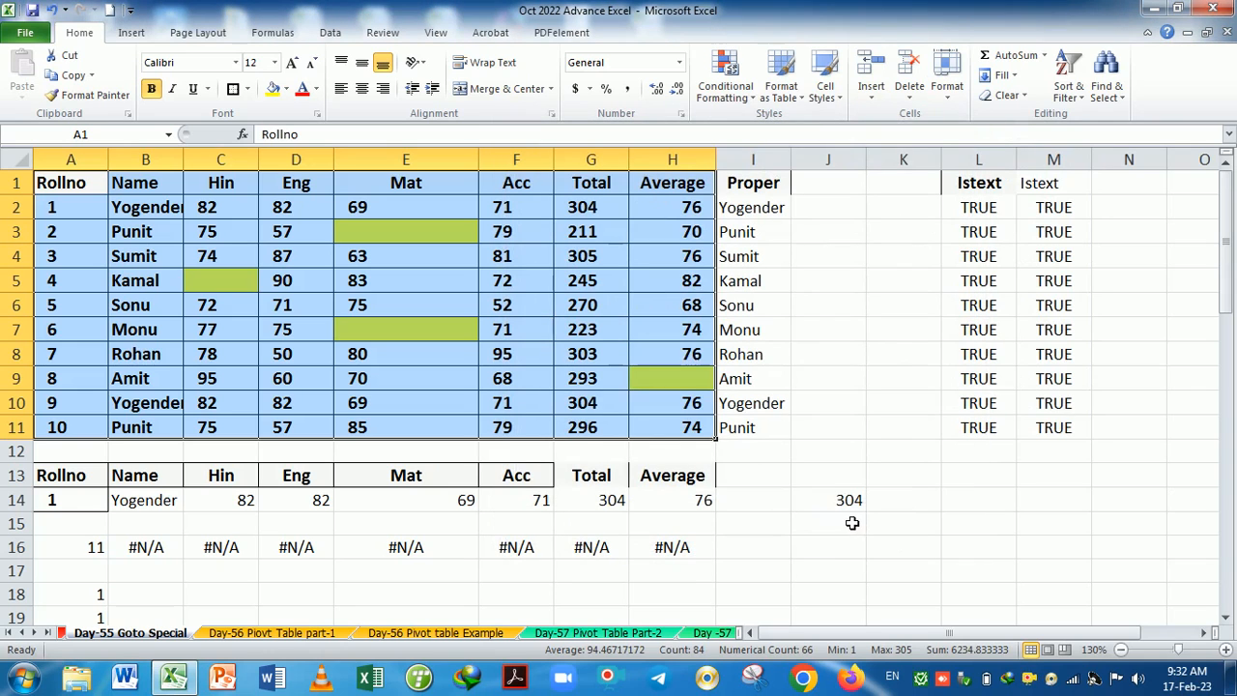
{"action": "left_click", "coordinate": [948, 91]}
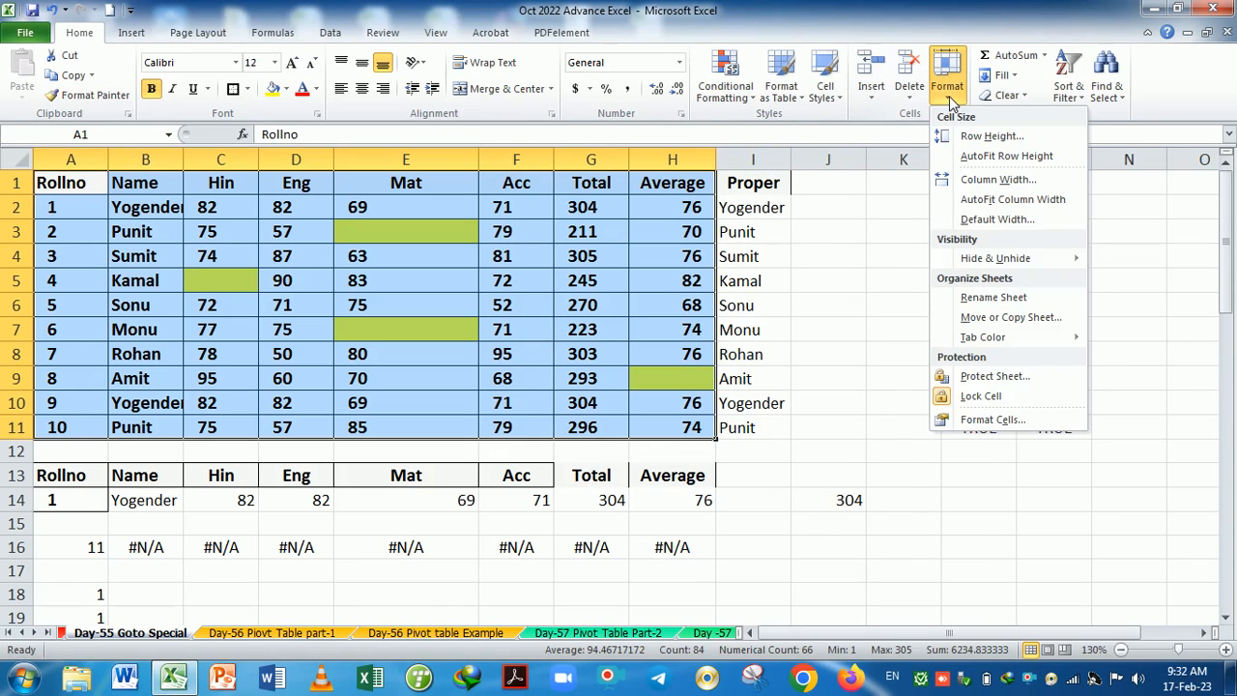
Protect the Day-55 sheet with a password, entering it twice.
{"action": "left_click", "coordinate": [992, 376]}
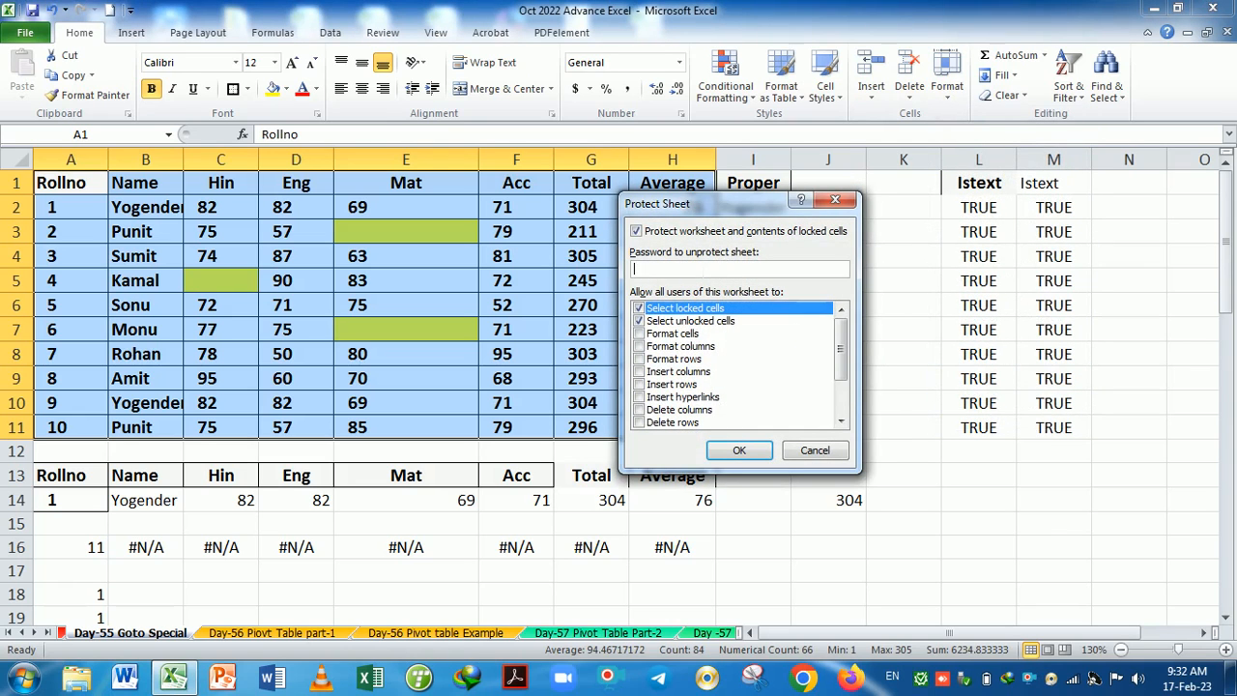
{"action": "type", "text": "1"}
{"action": "key", "text": "Return"}
{"action": "type", "text": "1"}
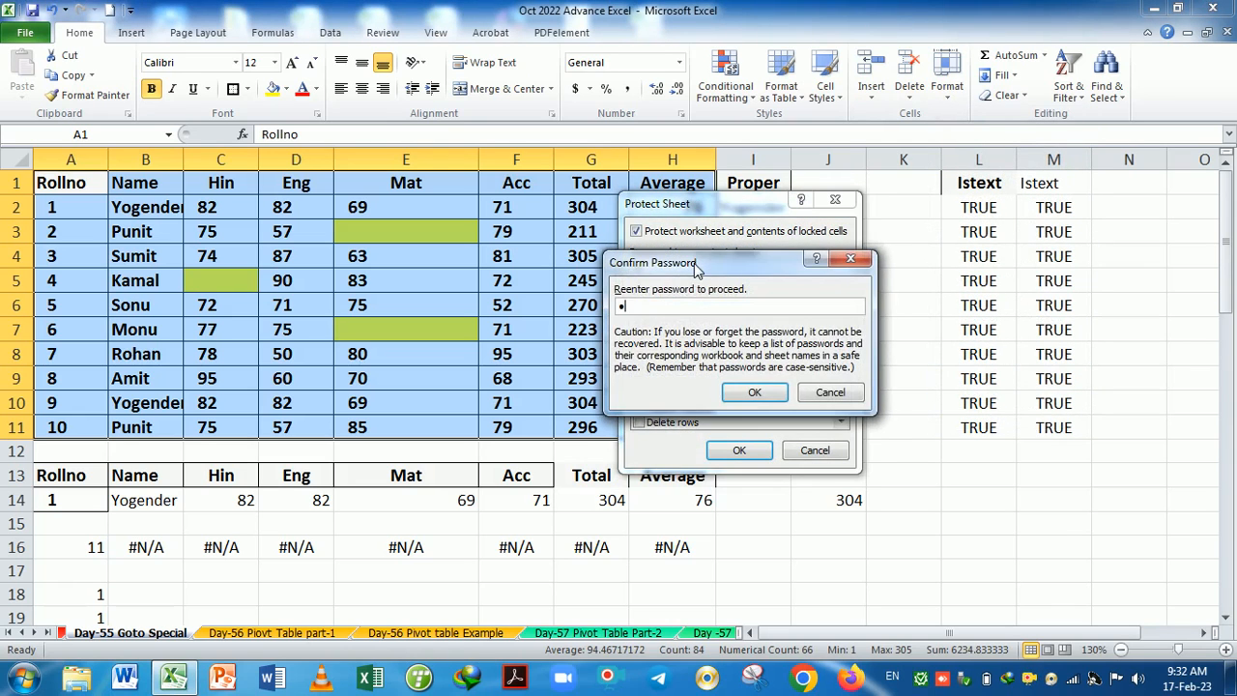
{"action": "key", "text": "Return"}
Test editing H5, J5 and K4, dismissing each read-only warning.
{"action": "left_click", "coordinate": [692, 259]}
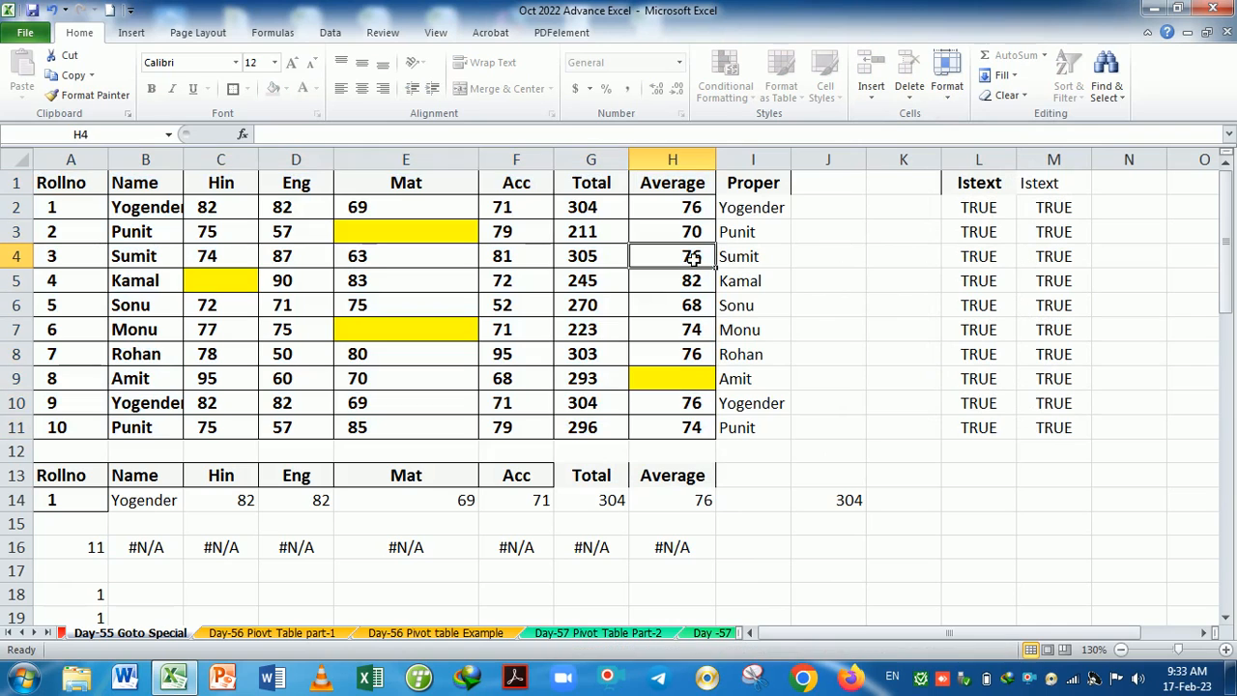
{"action": "left_click", "coordinate": [592, 259]}
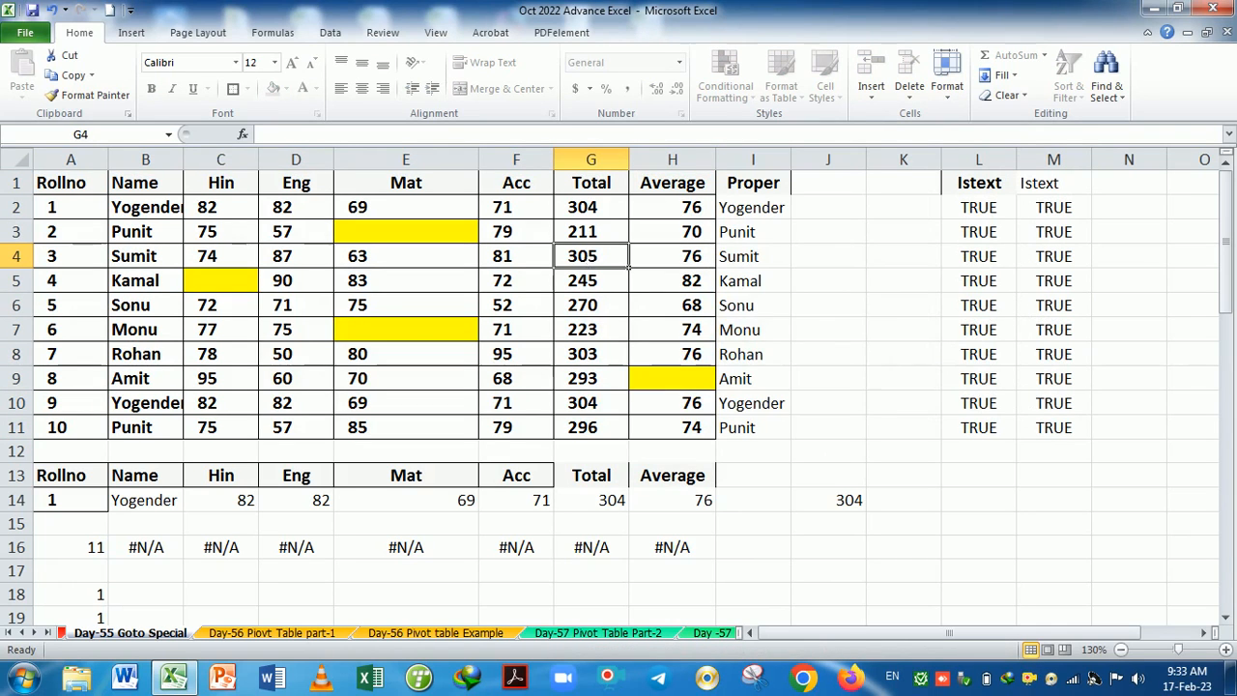
{"action": "double_click", "coordinate": [679, 281]}
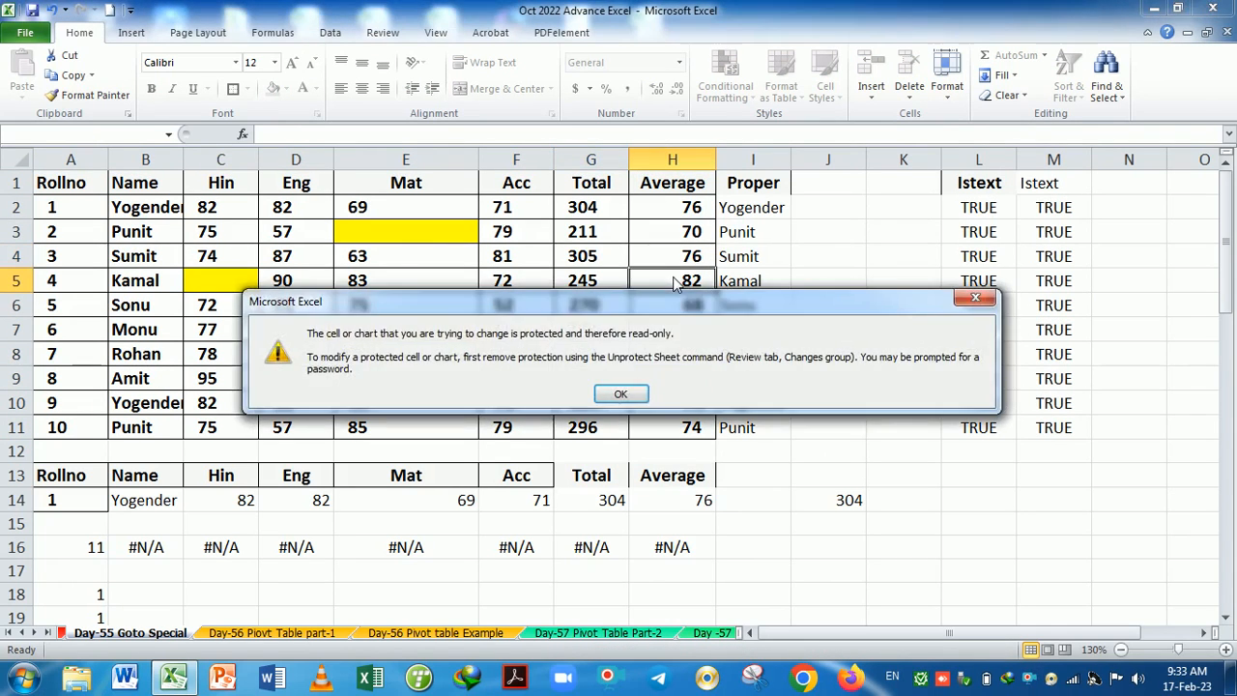
{"action": "left_click", "coordinate": [618, 389]}
{"action": "left_click", "coordinate": [835, 294]}
{"action": "double_click", "coordinate": [834, 295]}
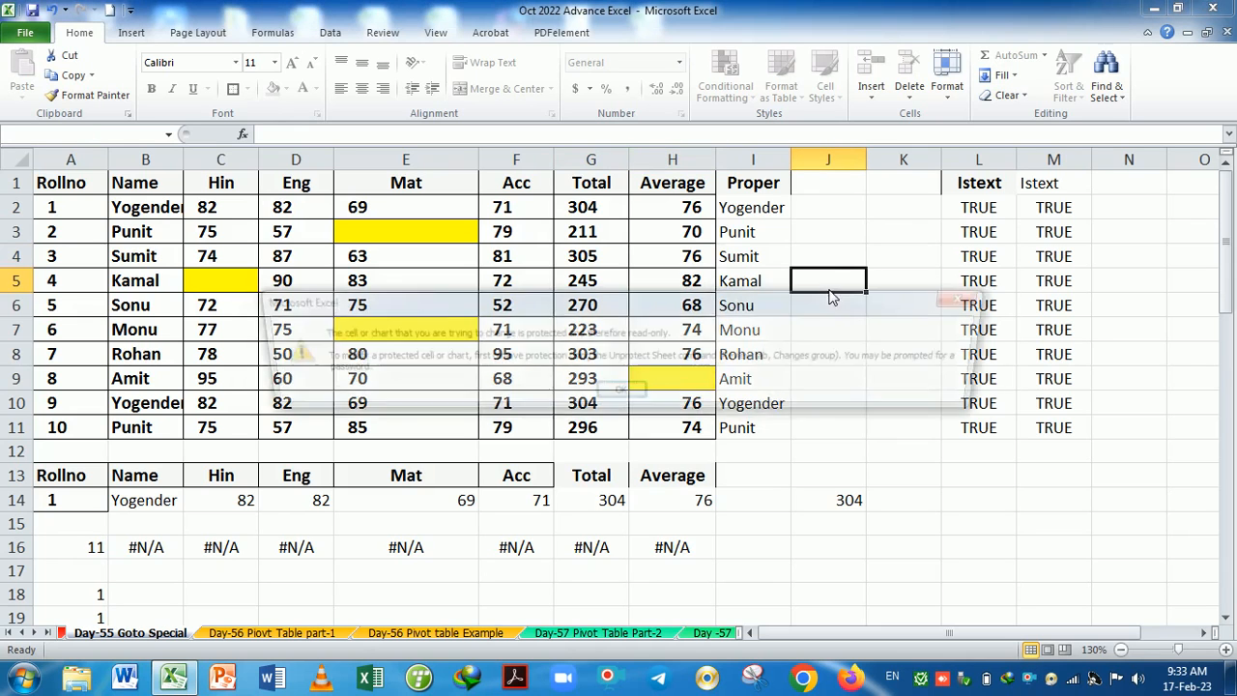
{"action": "left_click", "coordinate": [623, 391]}
{"action": "double_click", "coordinate": [887, 263]}
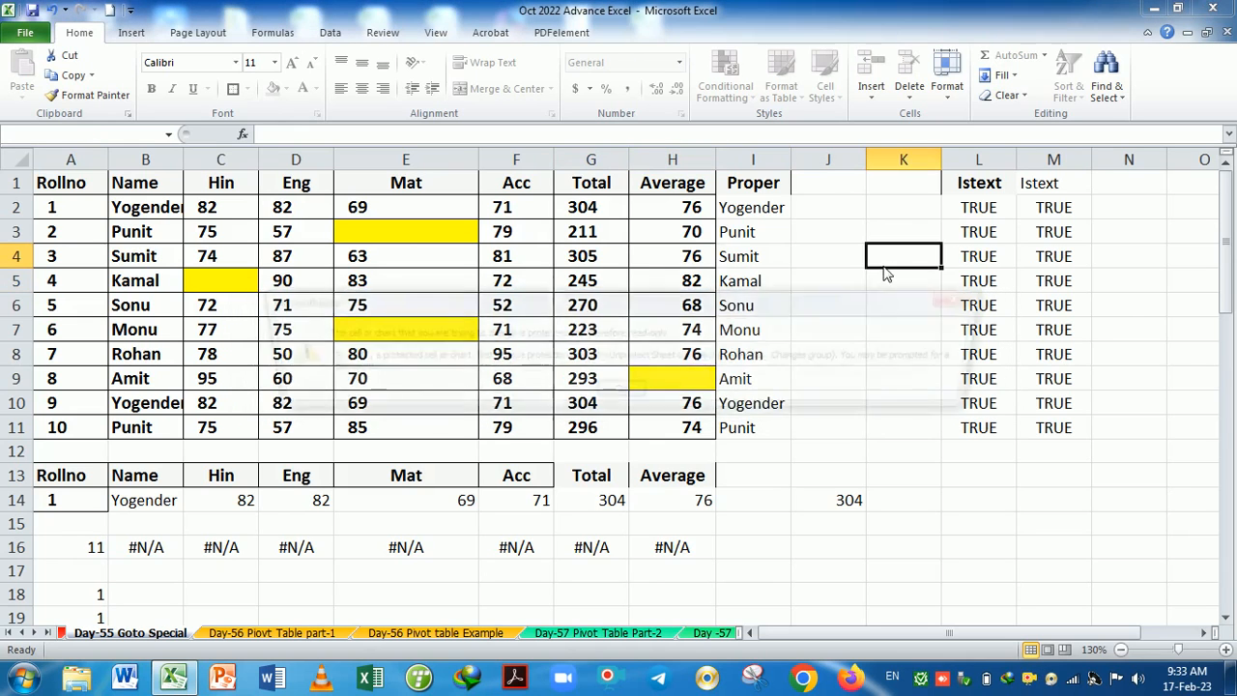
{"action": "left_click", "coordinate": [619, 390]}
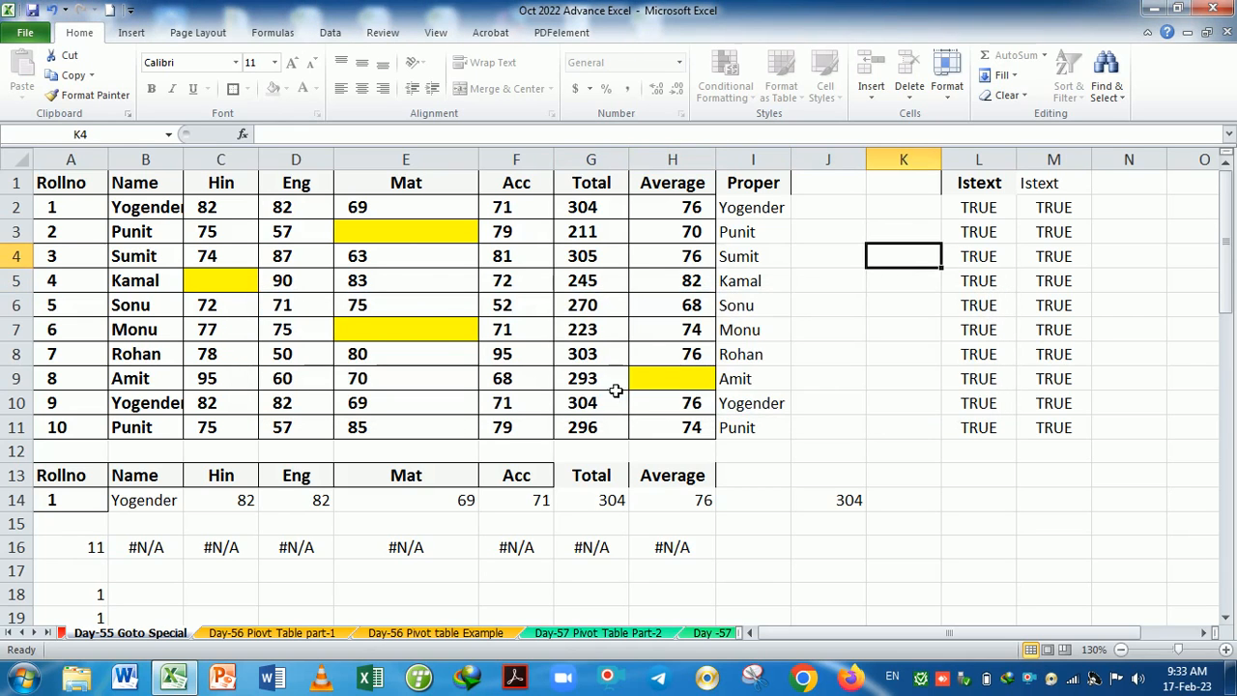
Check that Total cells G2, G4, G5, G7 and G9 show no formulas.
{"action": "left_click_drag", "start_coordinate": [605, 215], "coordinate": [652, 426]}
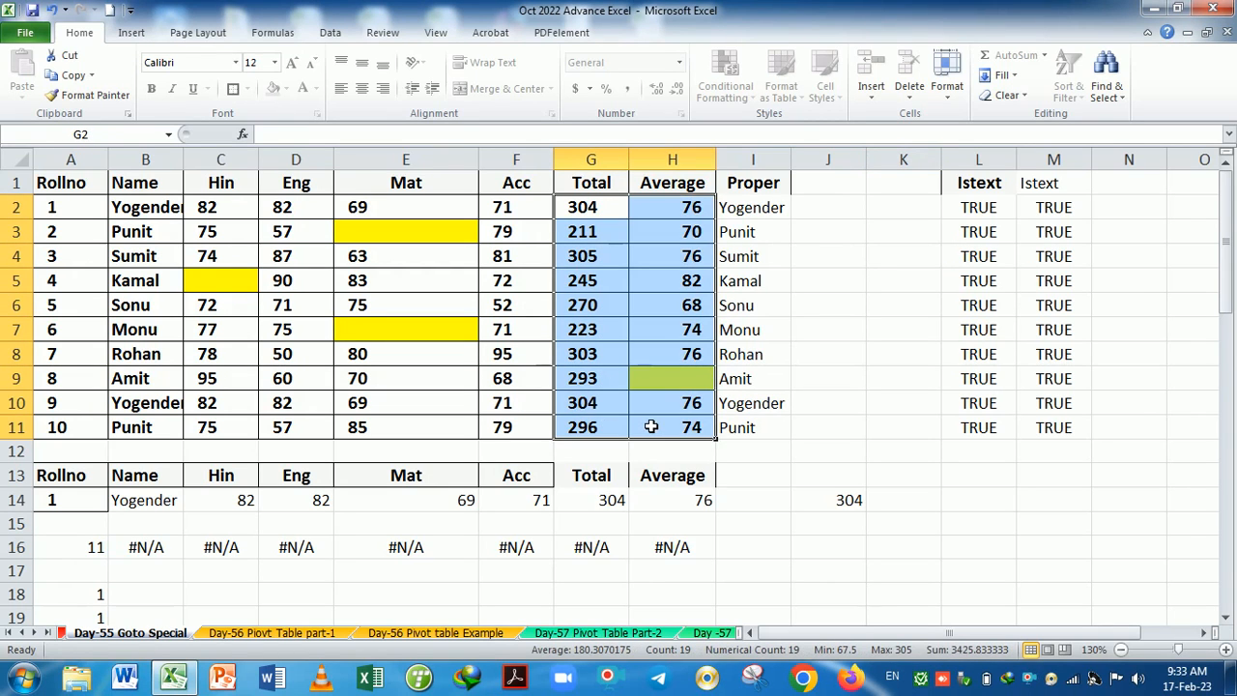
{"action": "left_click", "coordinate": [603, 282]}
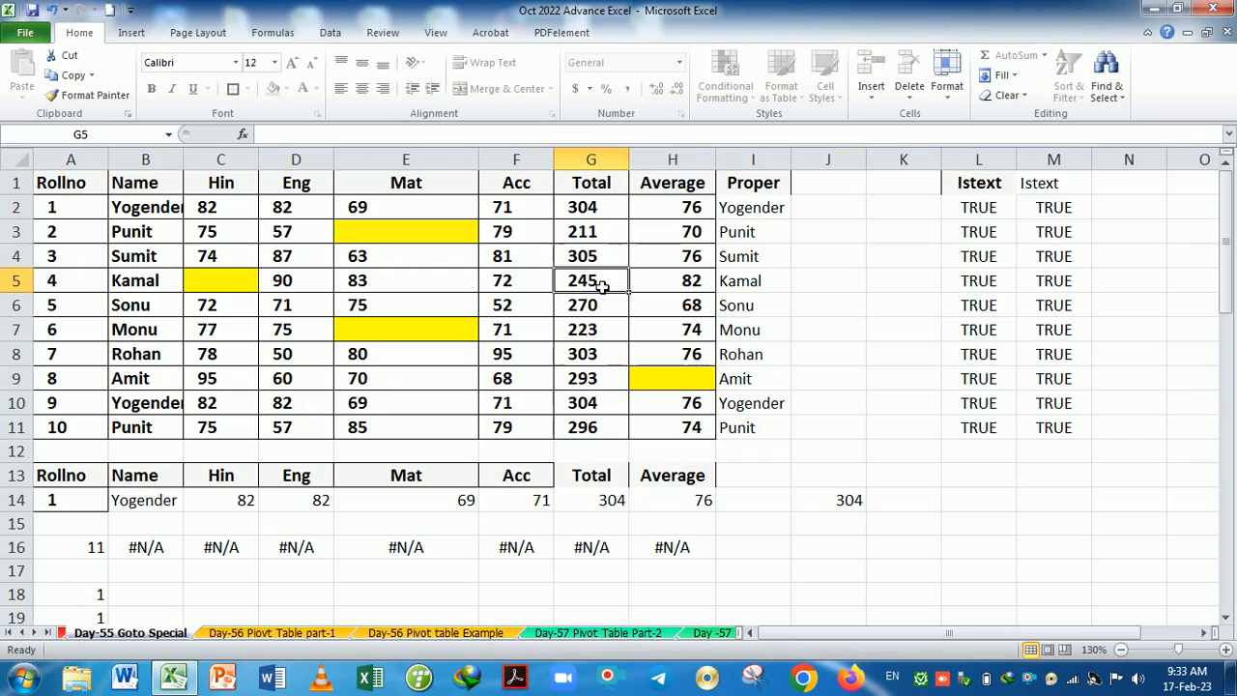
{"action": "left_click", "coordinate": [599, 216]}
{"action": "left_click", "coordinate": [599, 264]}
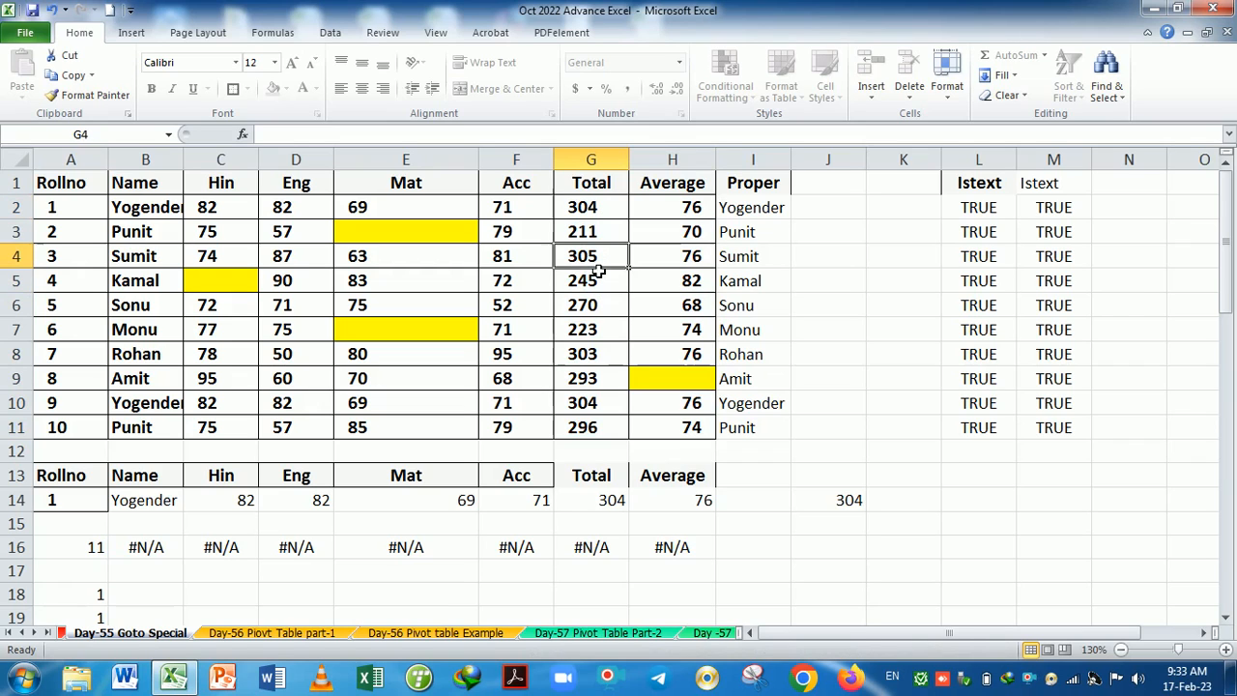
{"action": "left_click", "coordinate": [599, 328]}
{"action": "left_click", "coordinate": [596, 385]}
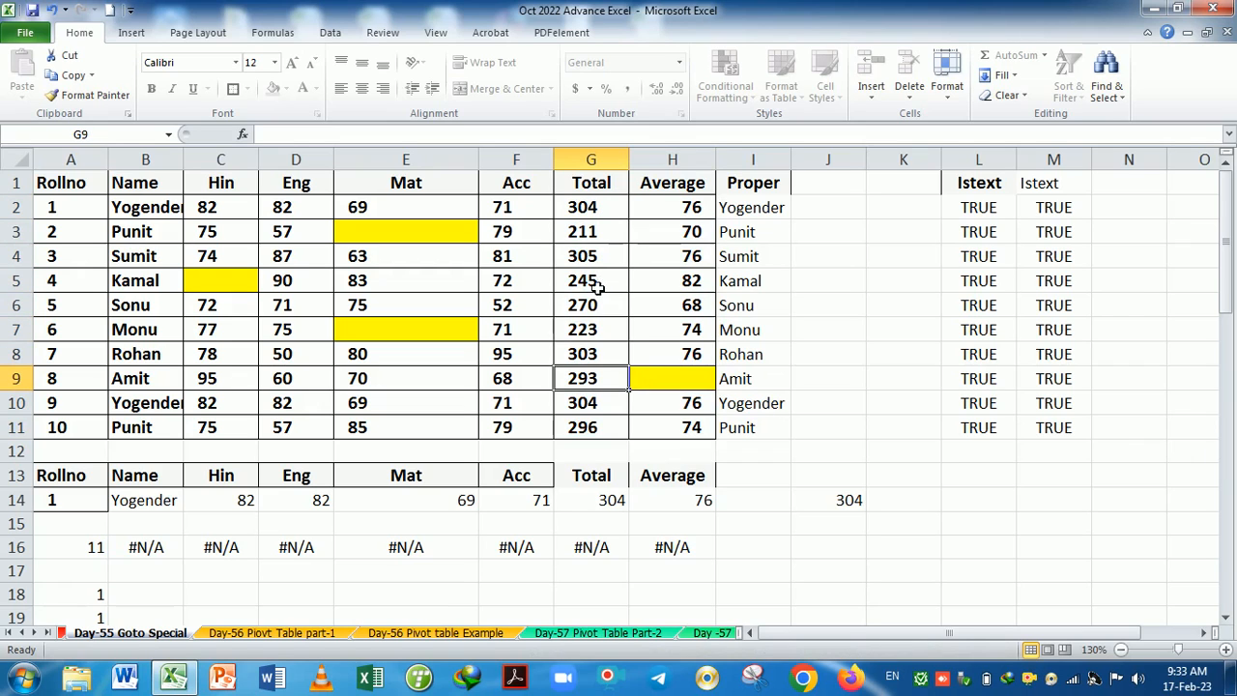
{"action": "left_click_drag", "start_coordinate": [584, 207], "coordinate": [700, 431]}
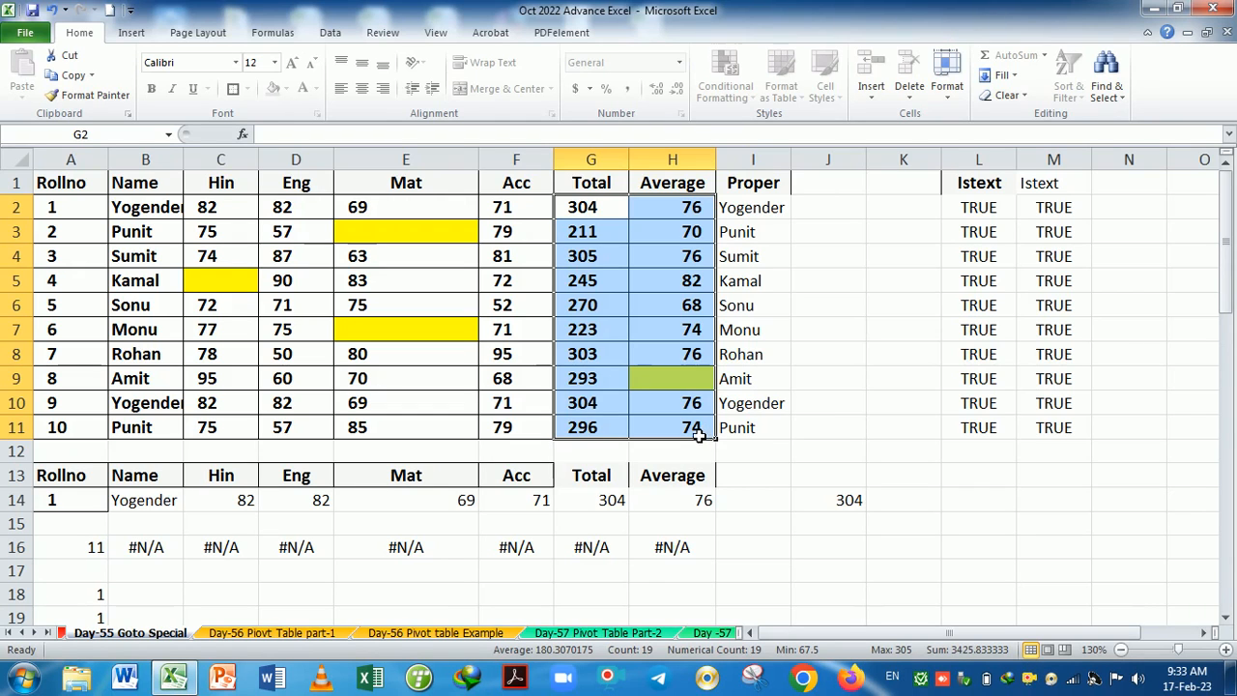
Unprotect the Day-55 sheet, check a Total and Average formula, then select A1:H11.
{"action": "left_click", "coordinate": [947, 75]}
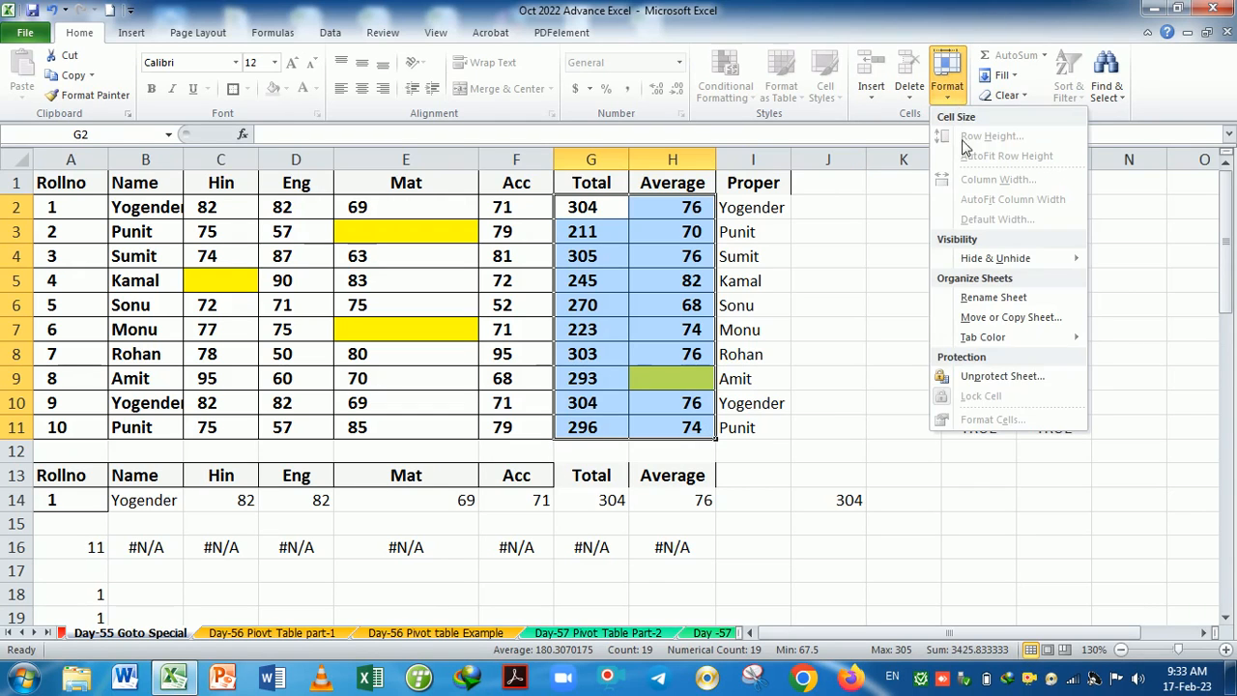
{"action": "left_click", "coordinate": [1003, 376]}
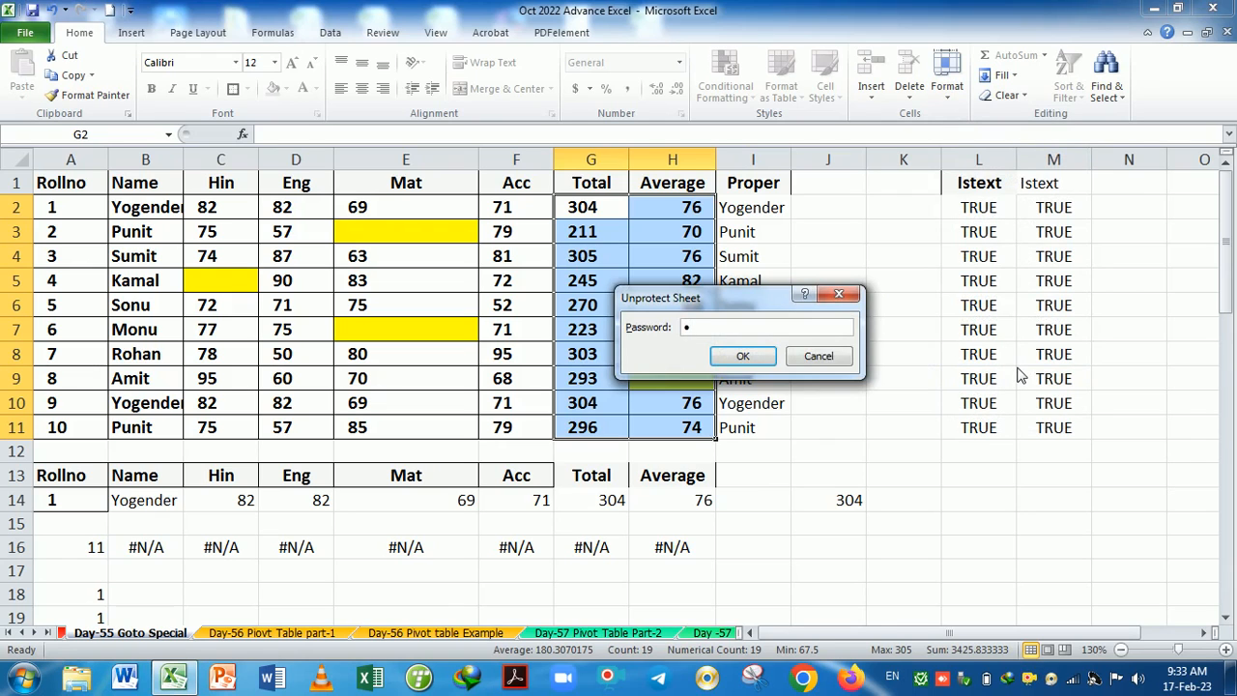
{"action": "key", "text": "Return"}
{"action": "left_click", "coordinate": [672, 378]}
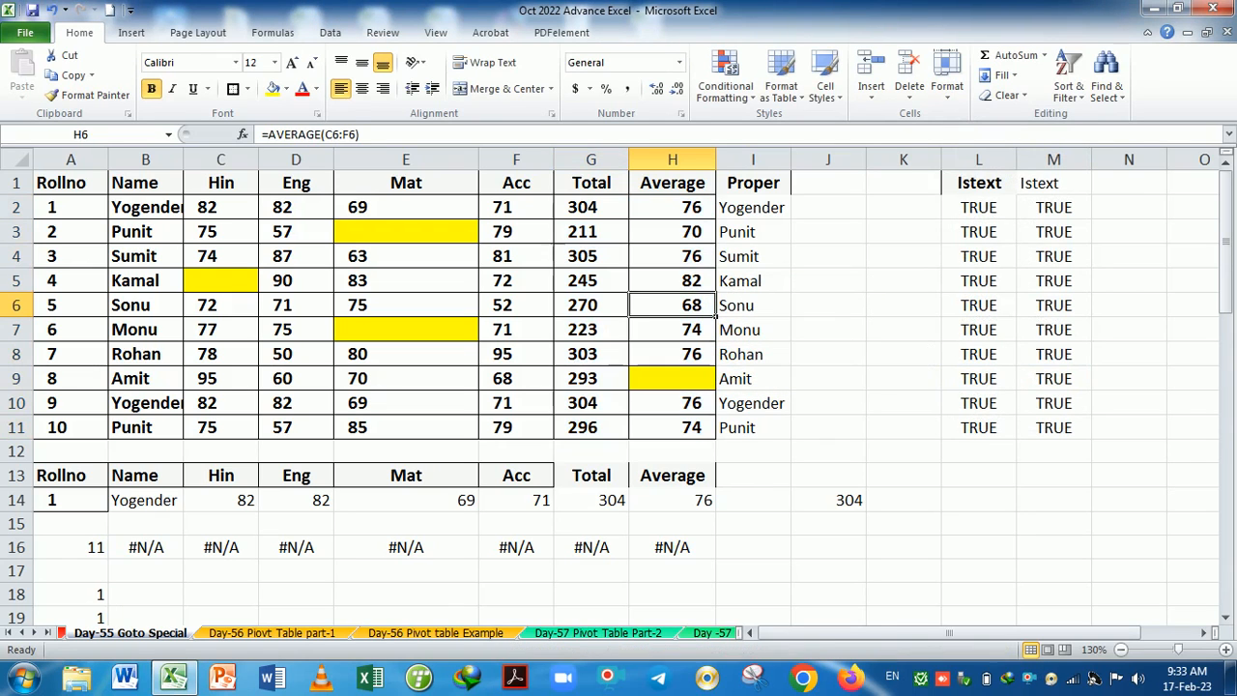
{"action": "left_click", "coordinate": [623, 289]}
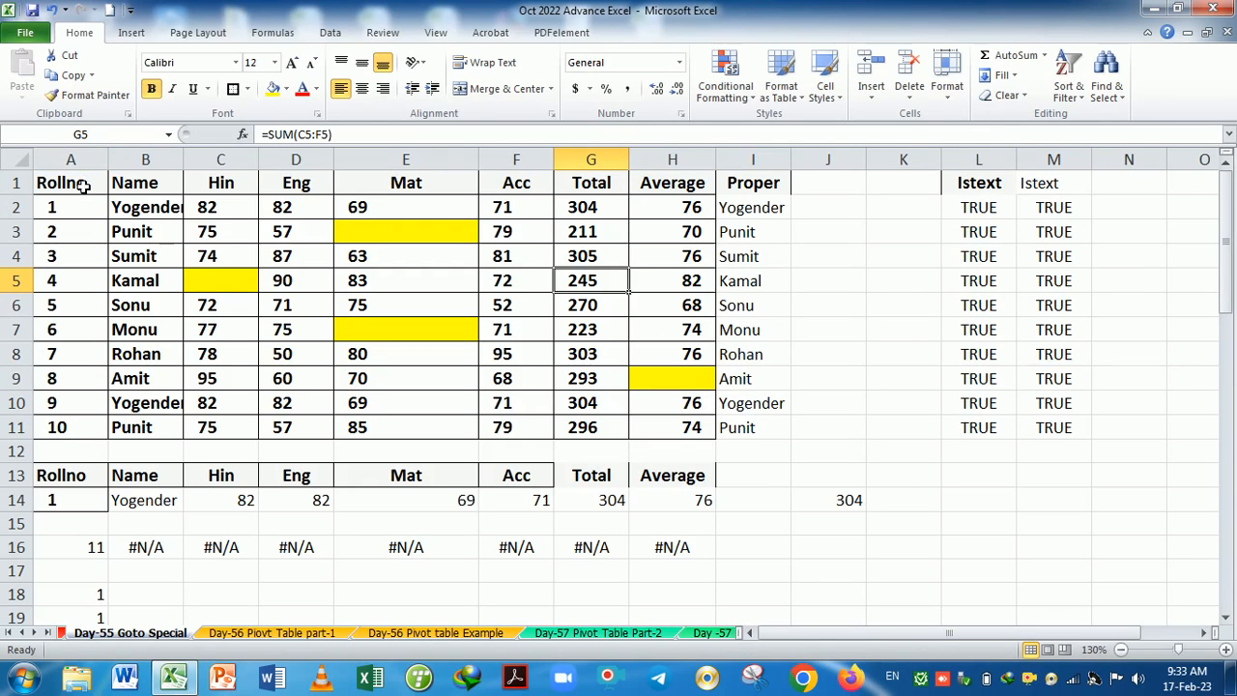
{"action": "left_click_drag", "start_coordinate": [83, 189], "coordinate": [692, 437]}
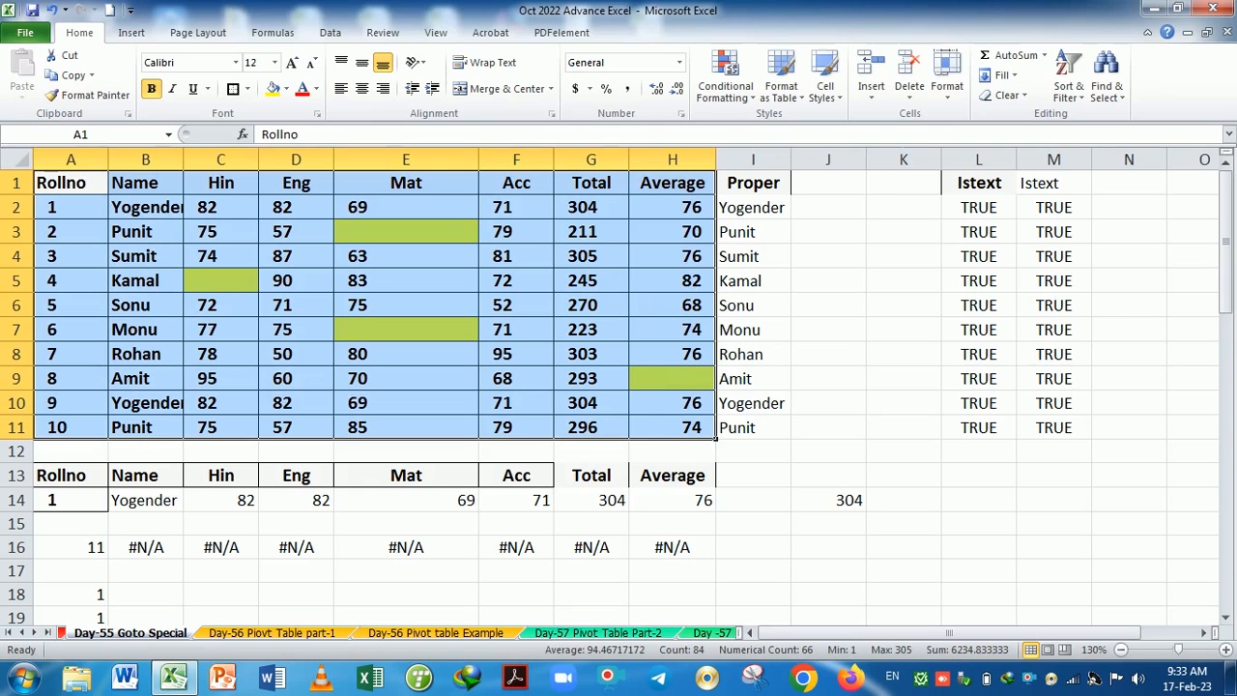
In Protect Sheet, turn off Select locked cells, leaving only unlocked cells selectable.
{"action": "left_click", "coordinate": [947, 91]}
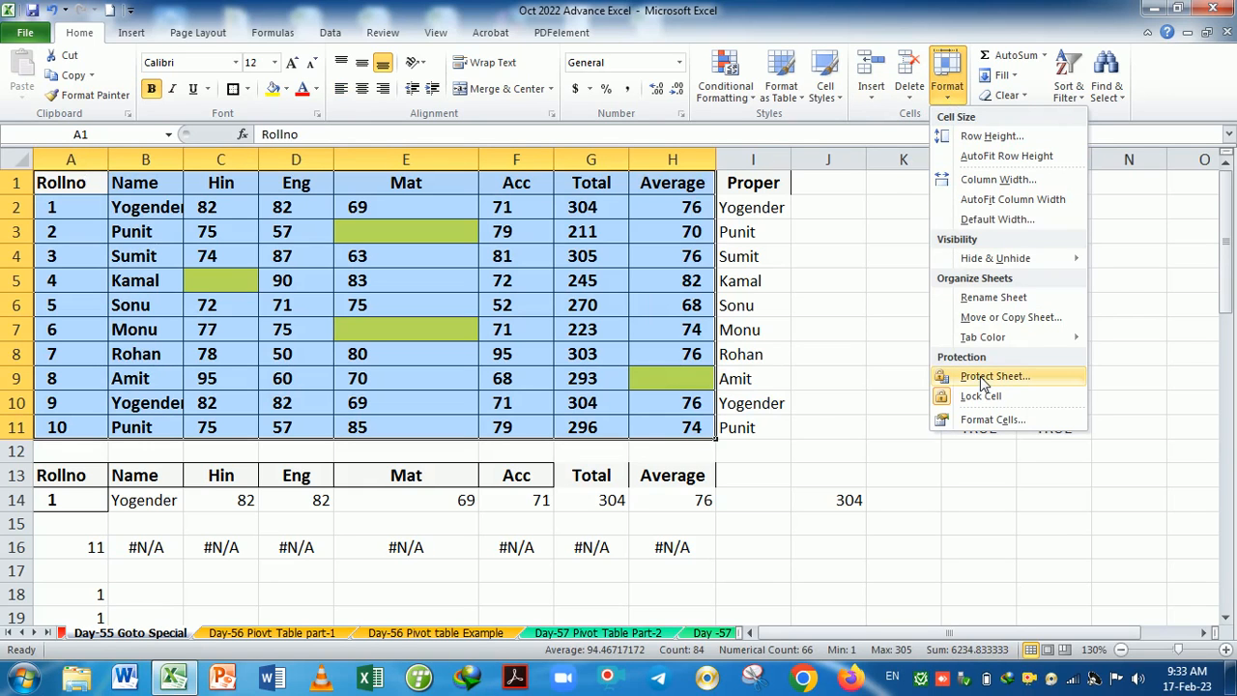
{"action": "left_click", "coordinate": [983, 384]}
{"action": "left_click_drag", "start_coordinate": [701, 193], "coordinate": [922, 190]}
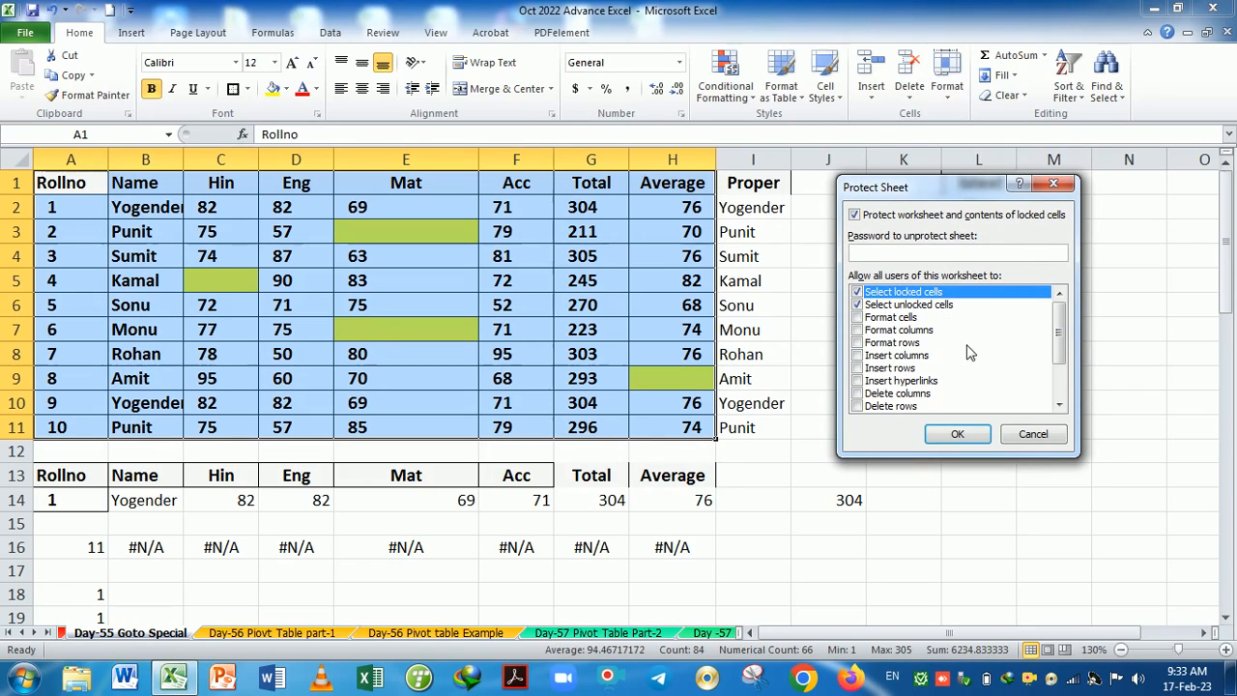
{"action": "left_click", "coordinate": [858, 305]}
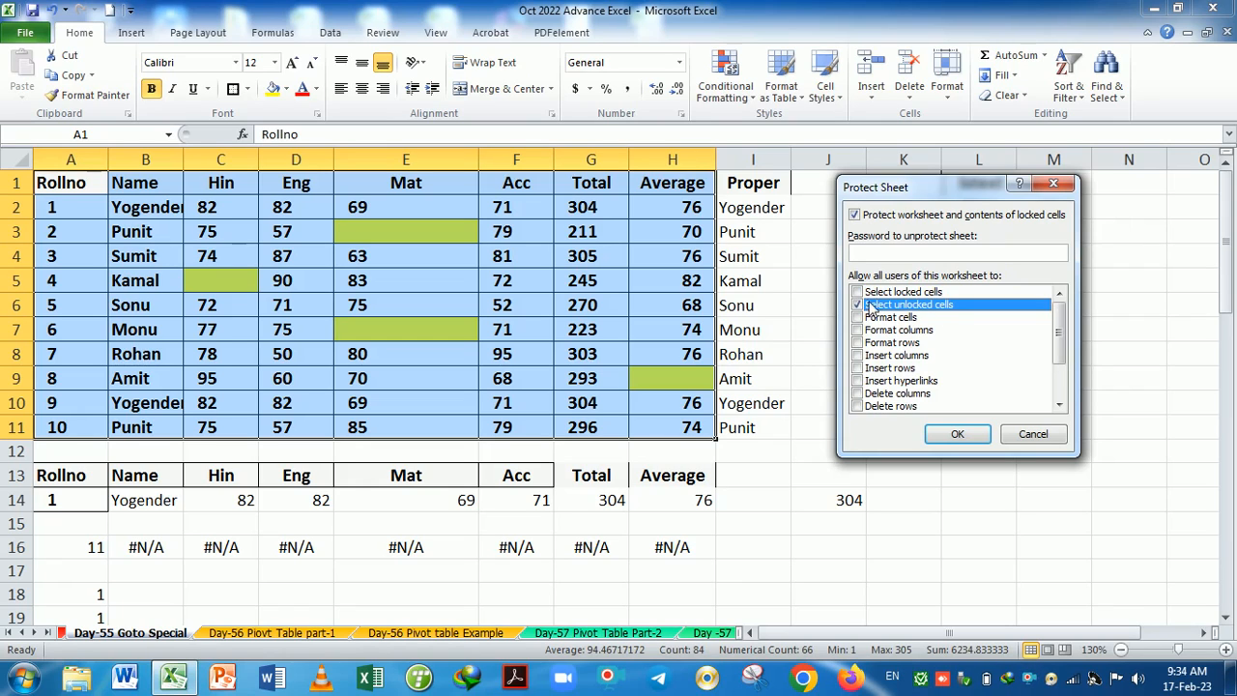
{"action": "left_click", "coordinate": [857, 293]}
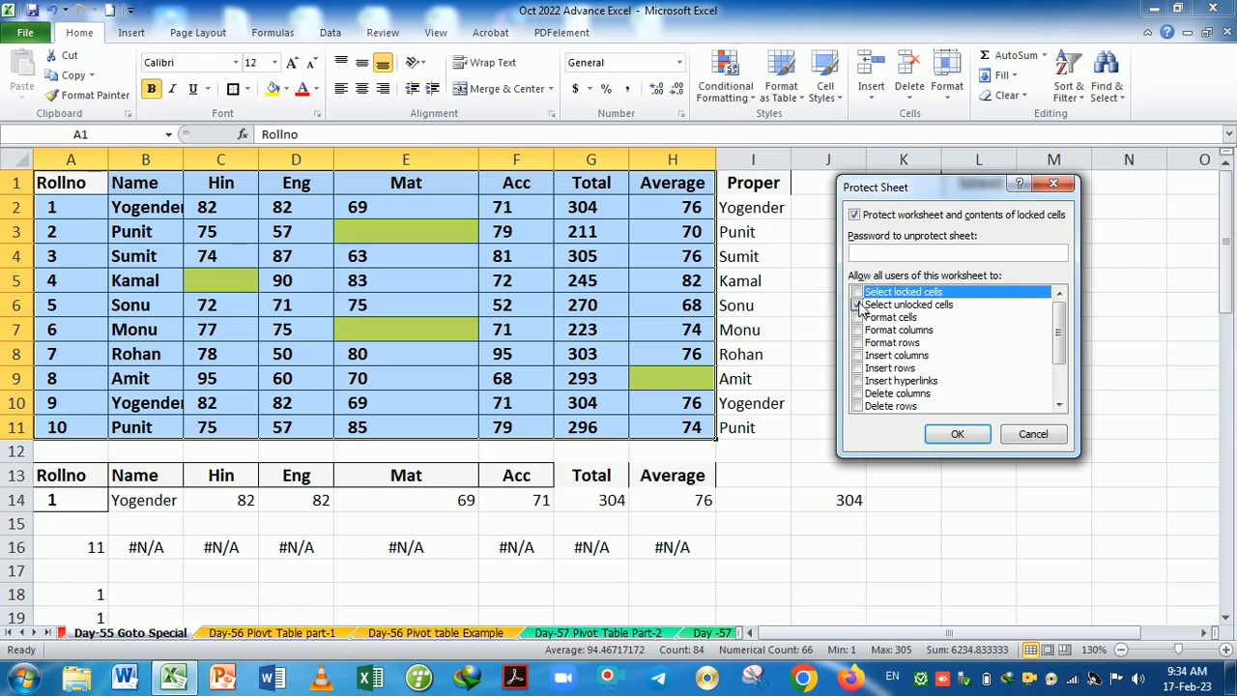
{"action": "left_click", "coordinate": [859, 305]}
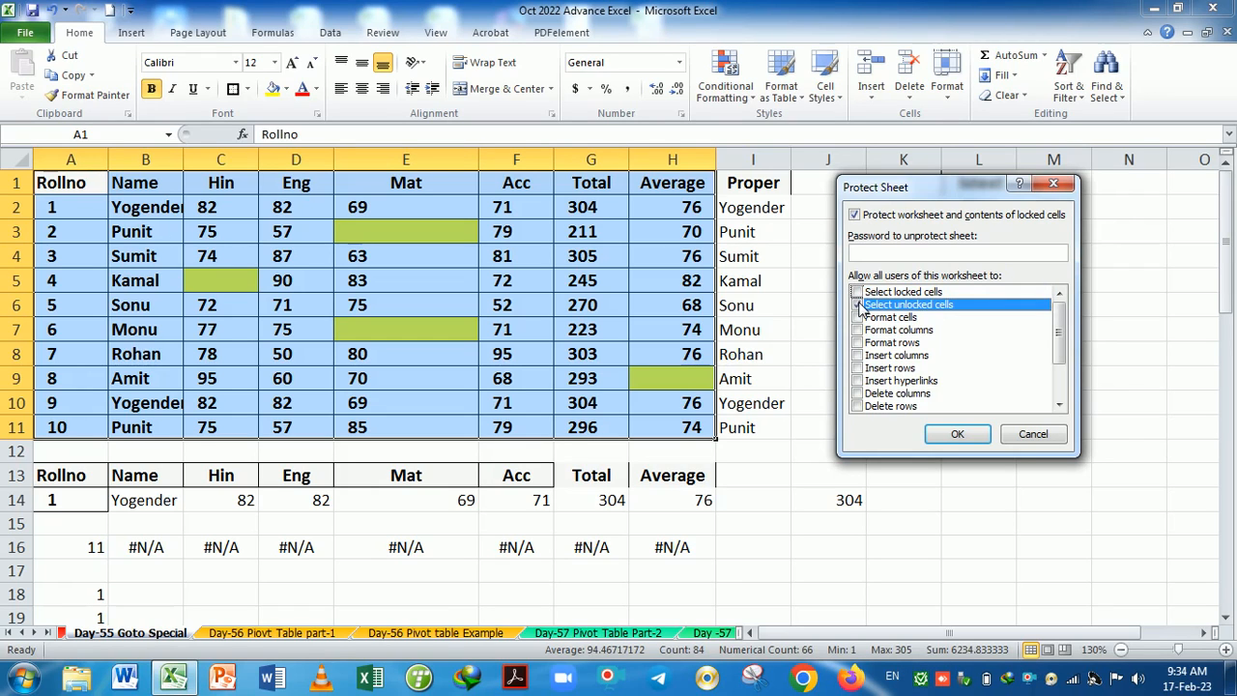
{"action": "left_click", "coordinate": [857, 293]}
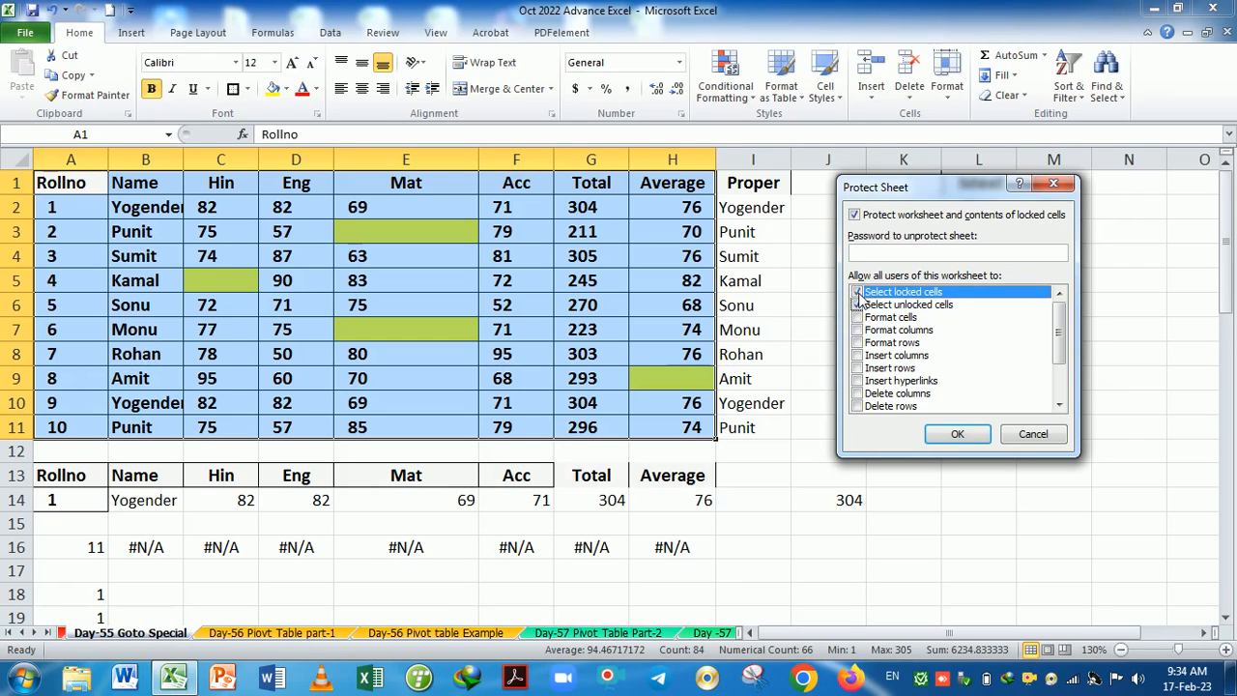
{"action": "left_click", "coordinate": [859, 305]}
{"action": "left_click", "coordinate": [857, 293]}
{"action": "left_click", "coordinate": [858, 305]}
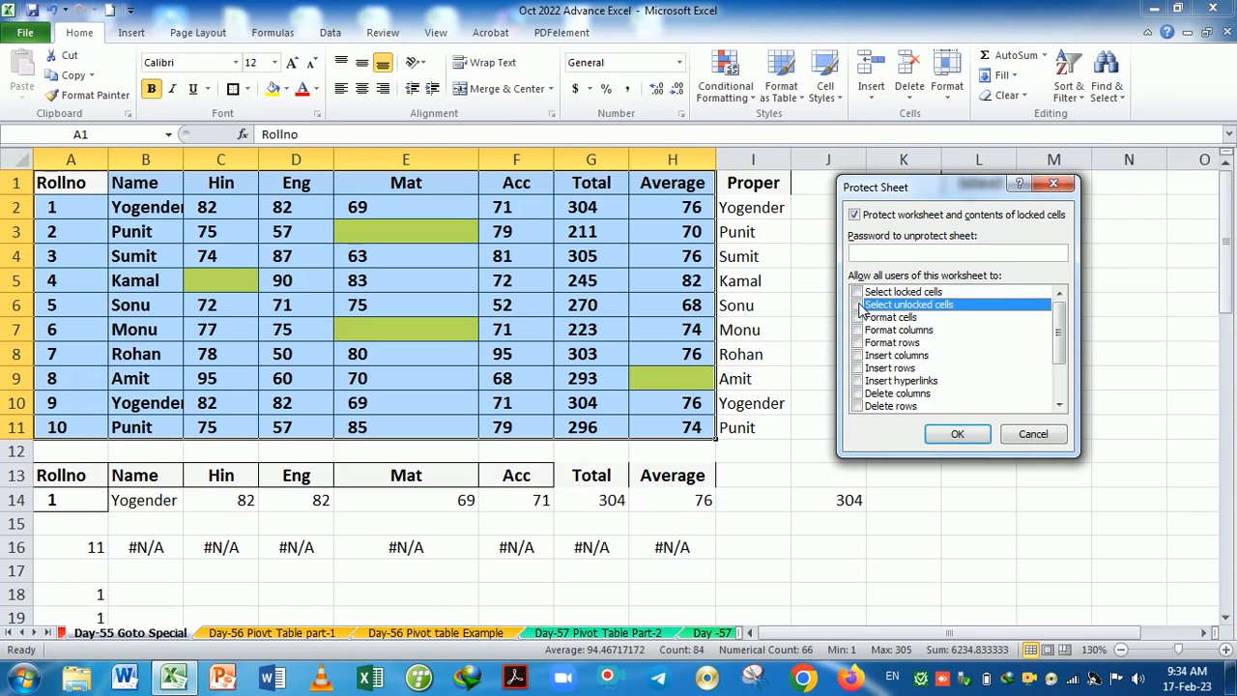
{"action": "left_click", "coordinate": [857, 305]}
{"action": "left_click", "coordinate": [856, 292]}
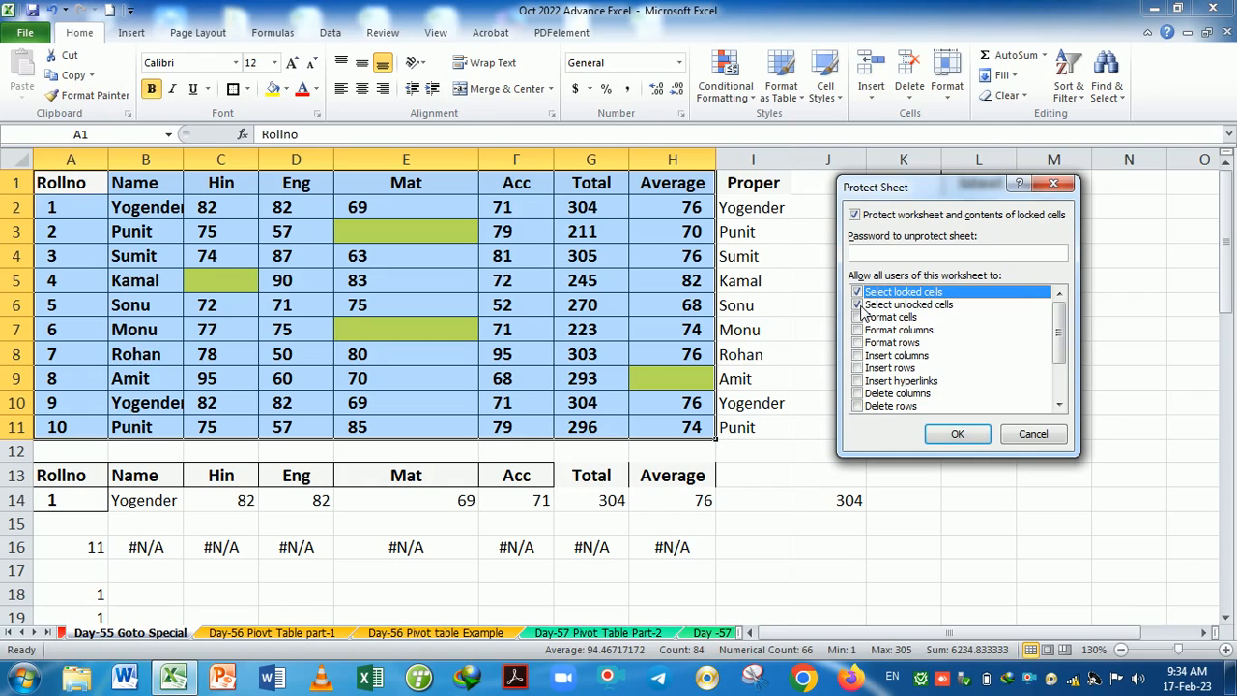
{"action": "left_click", "coordinate": [857, 305]}
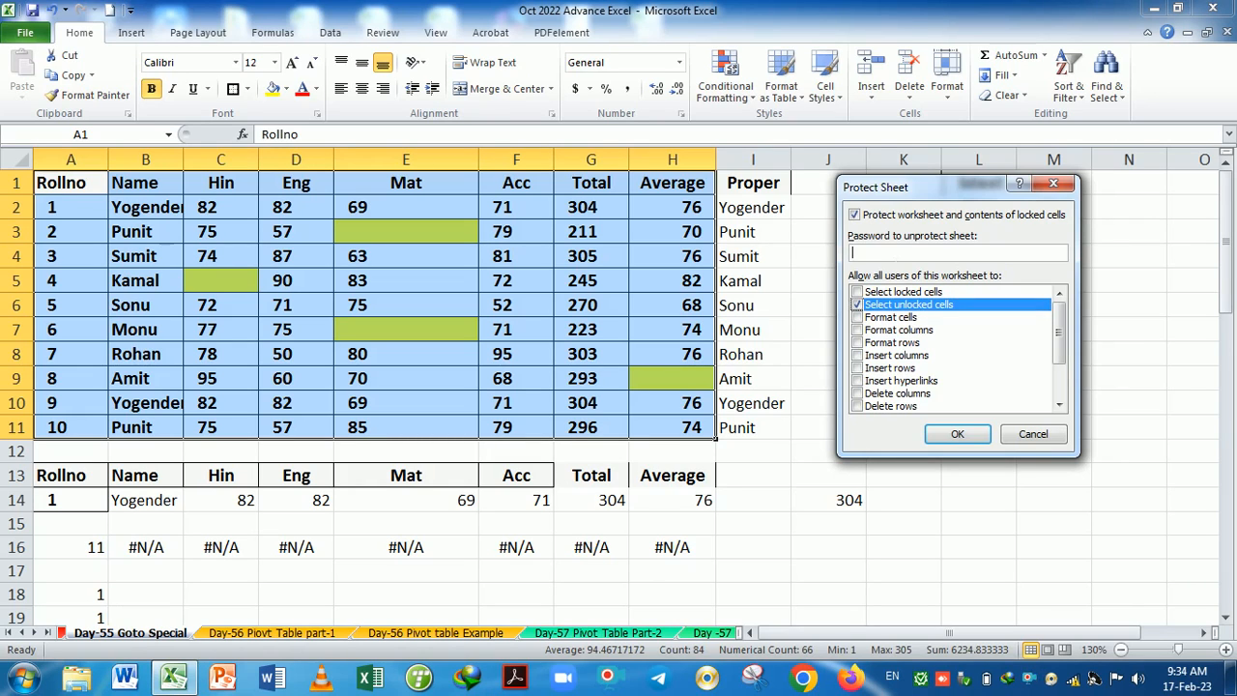
Apply the protection with a password and confirm it.
{"action": "left_click", "coordinate": [956, 433]}
{"action": "type", "text": "1"}
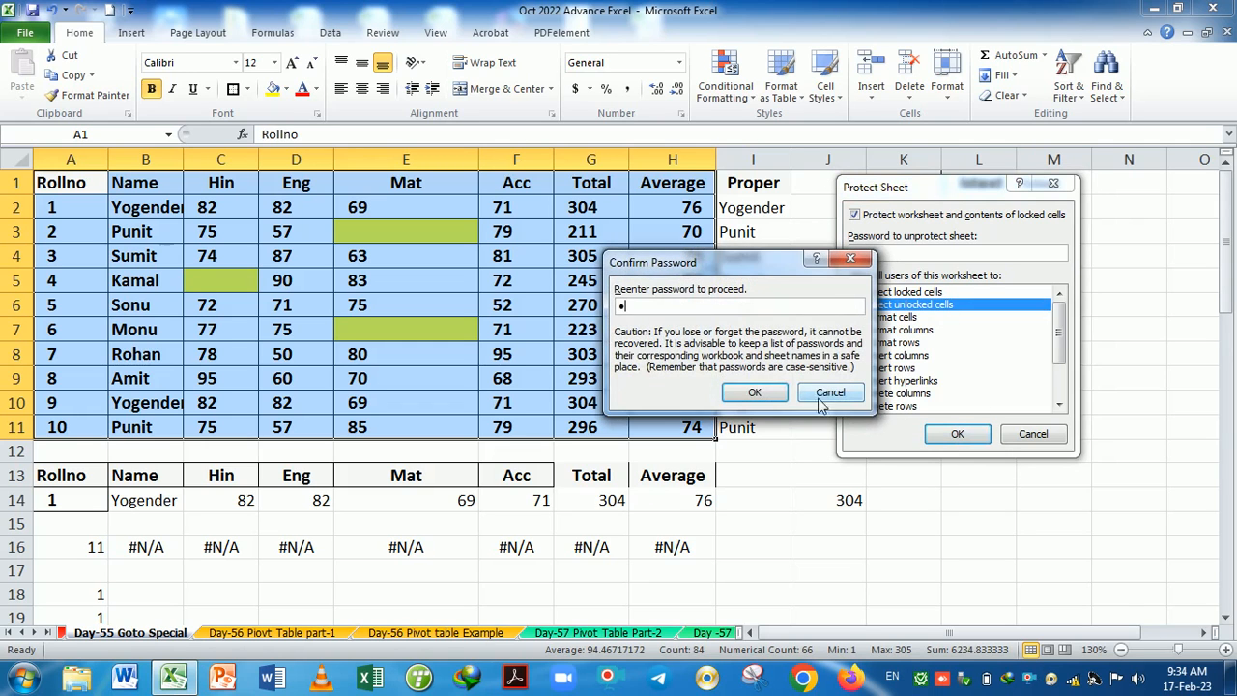
{"action": "left_click", "coordinate": [756, 394]}
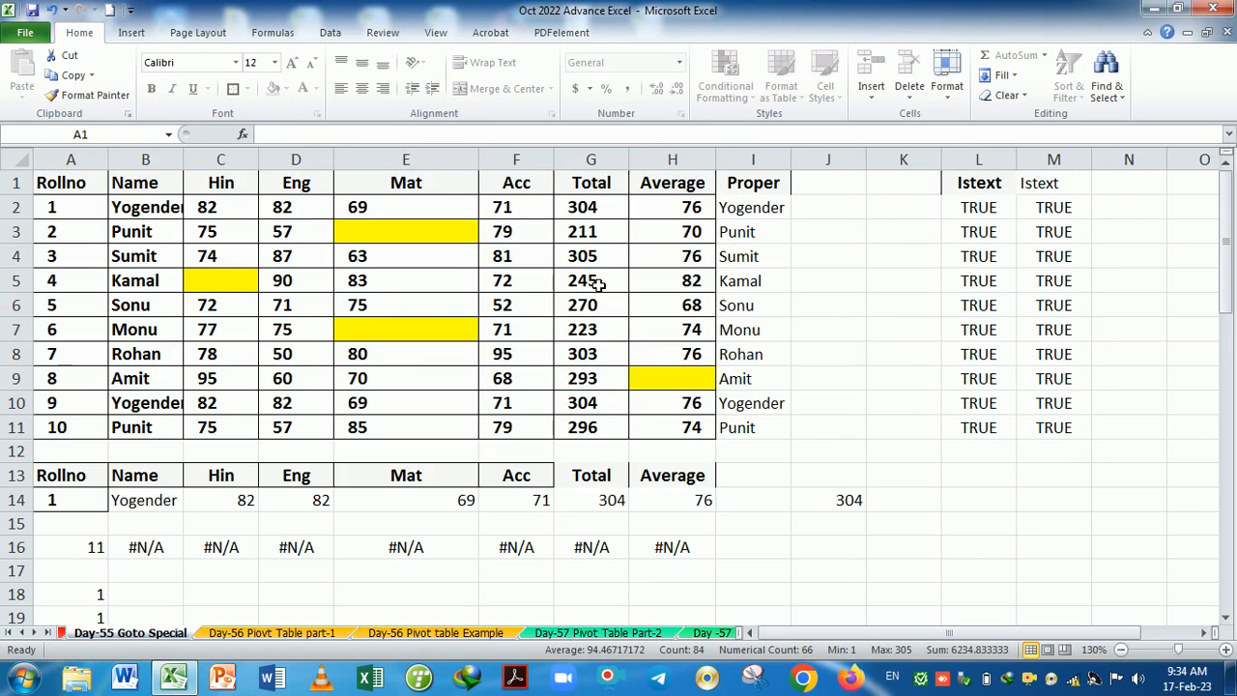
{"action": "double_click", "coordinate": [718, 304]}
{"action": "left_click", "coordinate": [626, 393]}
{"action": "left_click", "coordinate": [947, 87]}
{"action": "left_click", "coordinate": [1004, 381]}
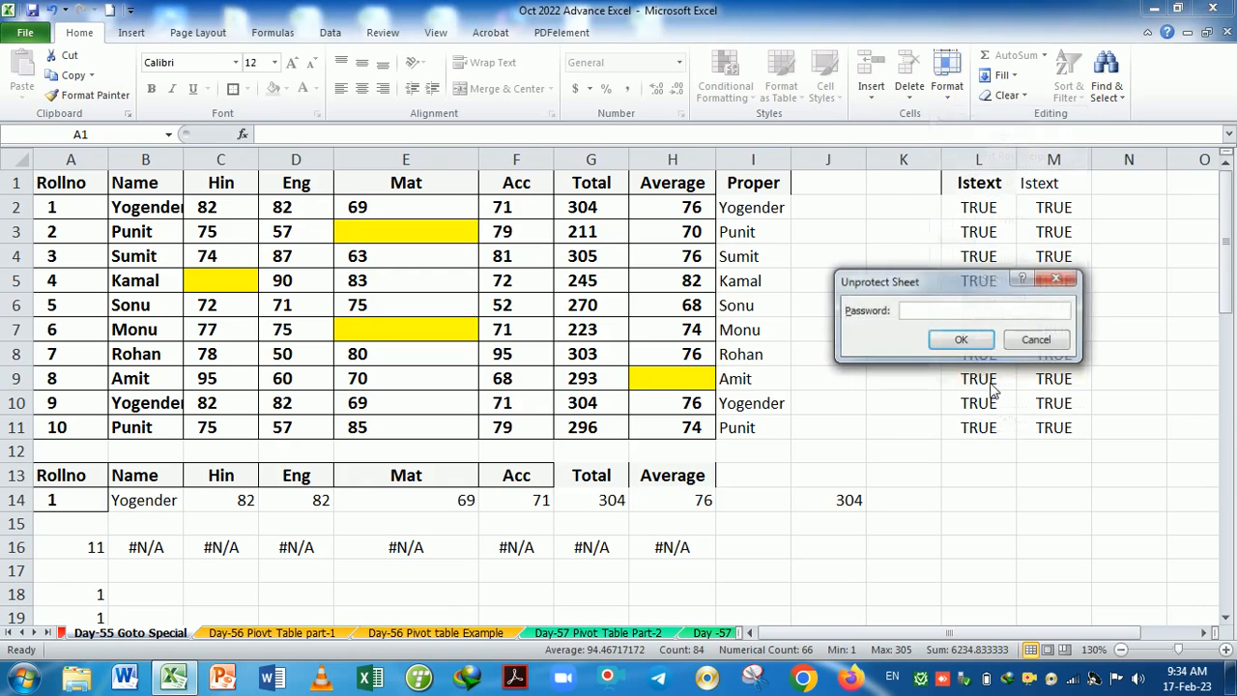
{"action": "left_click", "coordinate": [961, 339]}
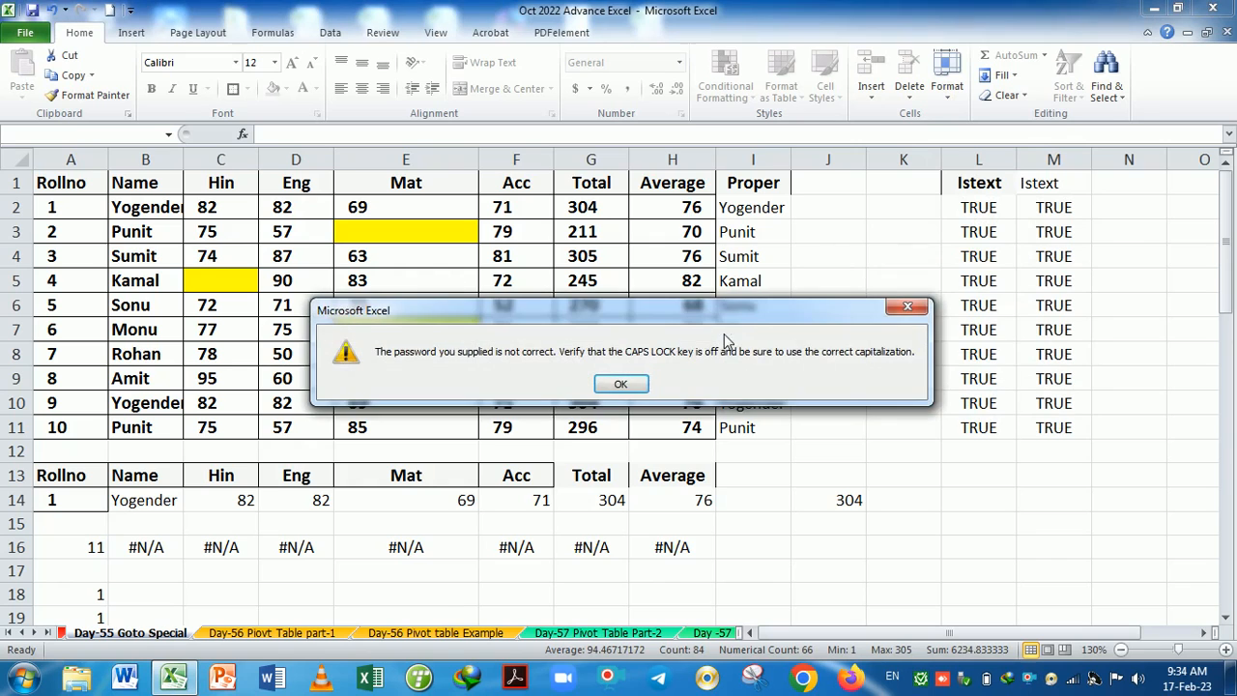
{"action": "left_click", "coordinate": [613, 385]}
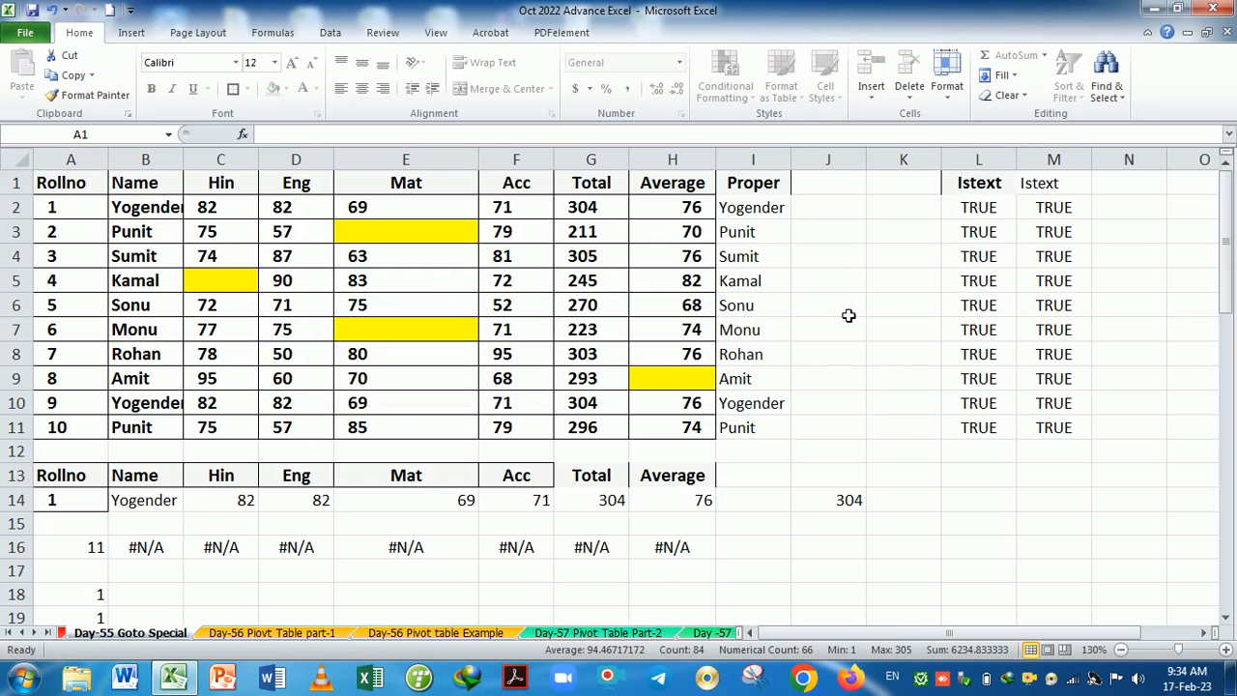
{"action": "double_click", "coordinate": [848, 315]}
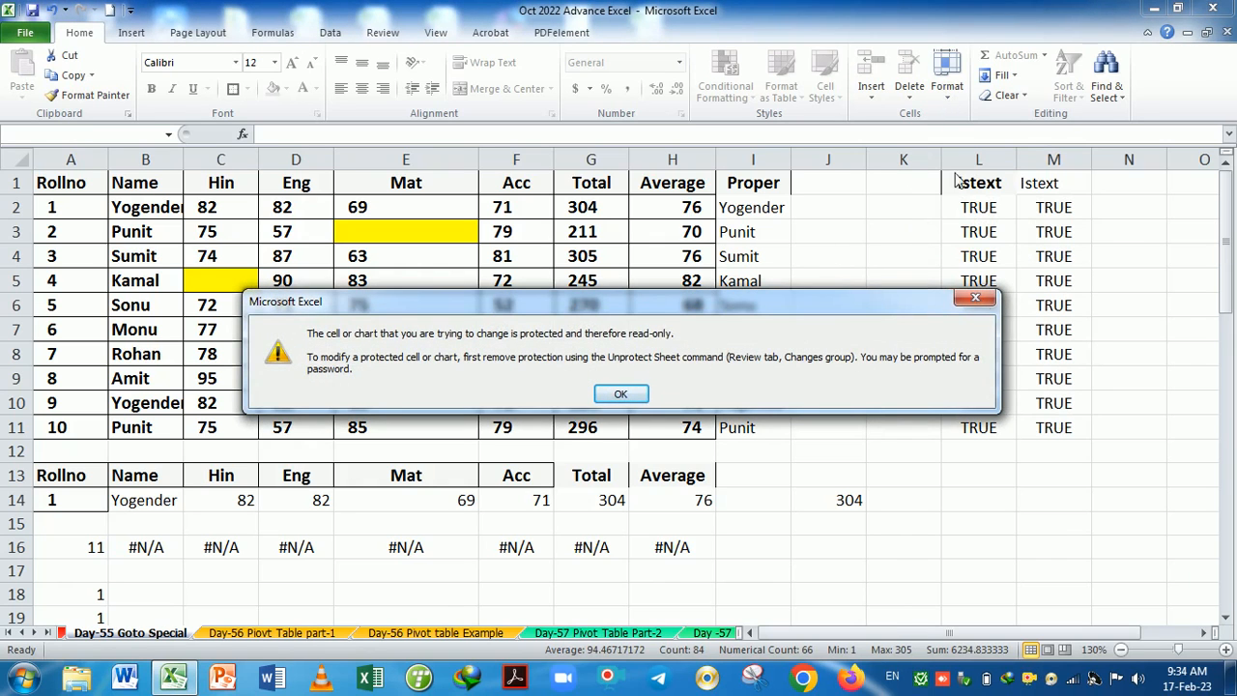
{"action": "left_click", "coordinate": [978, 303]}
{"action": "left_click", "coordinate": [947, 76]}
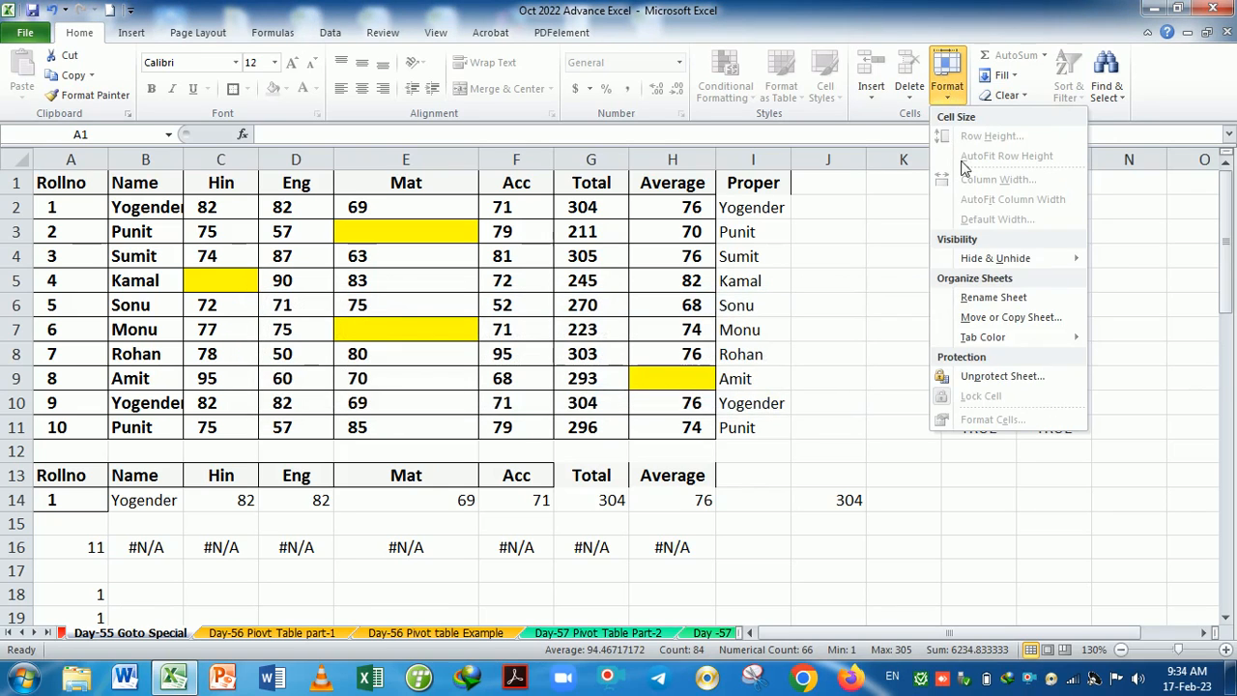
{"action": "left_click", "coordinate": [997, 375]}
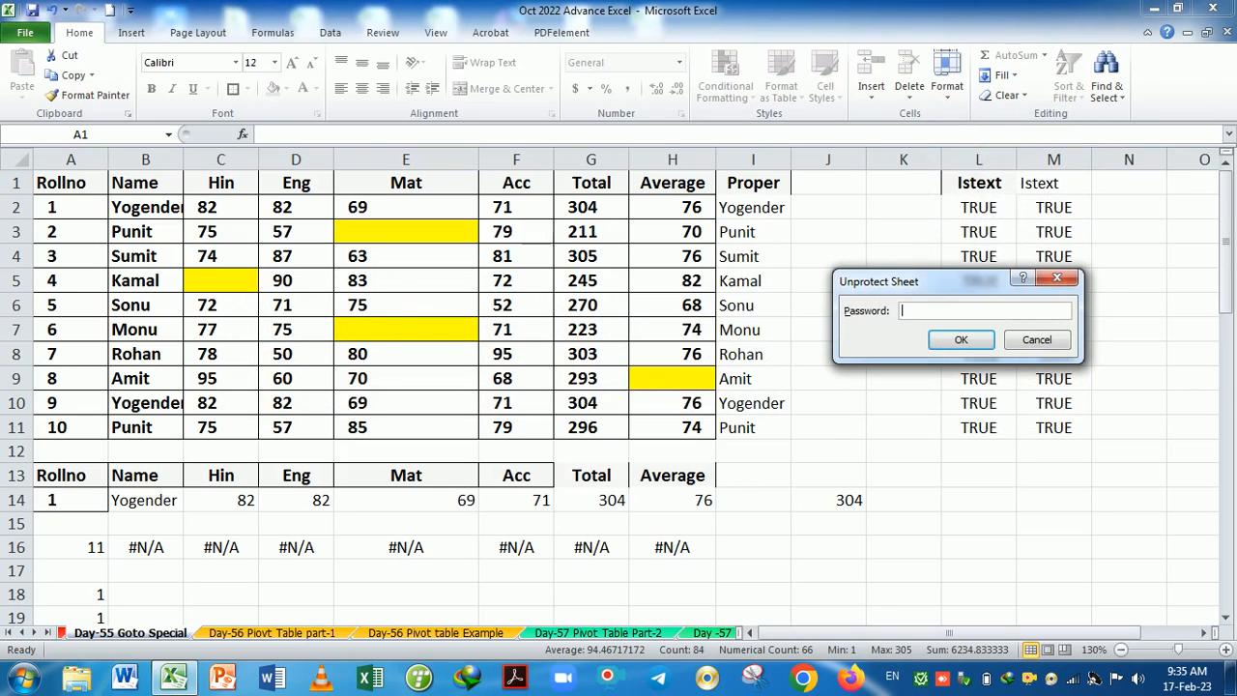
{"action": "key", "text": "Return"}
{"action": "left_click", "coordinate": [897, 312]}
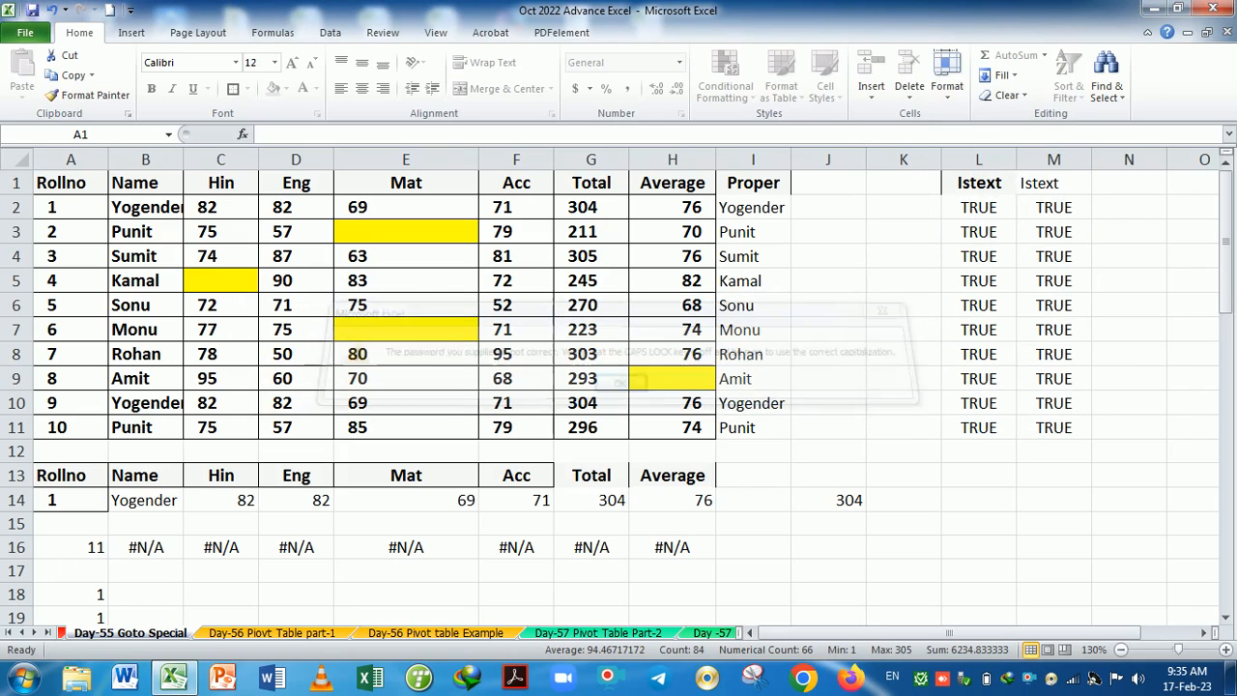
{"action": "left_click", "coordinate": [945, 79]}
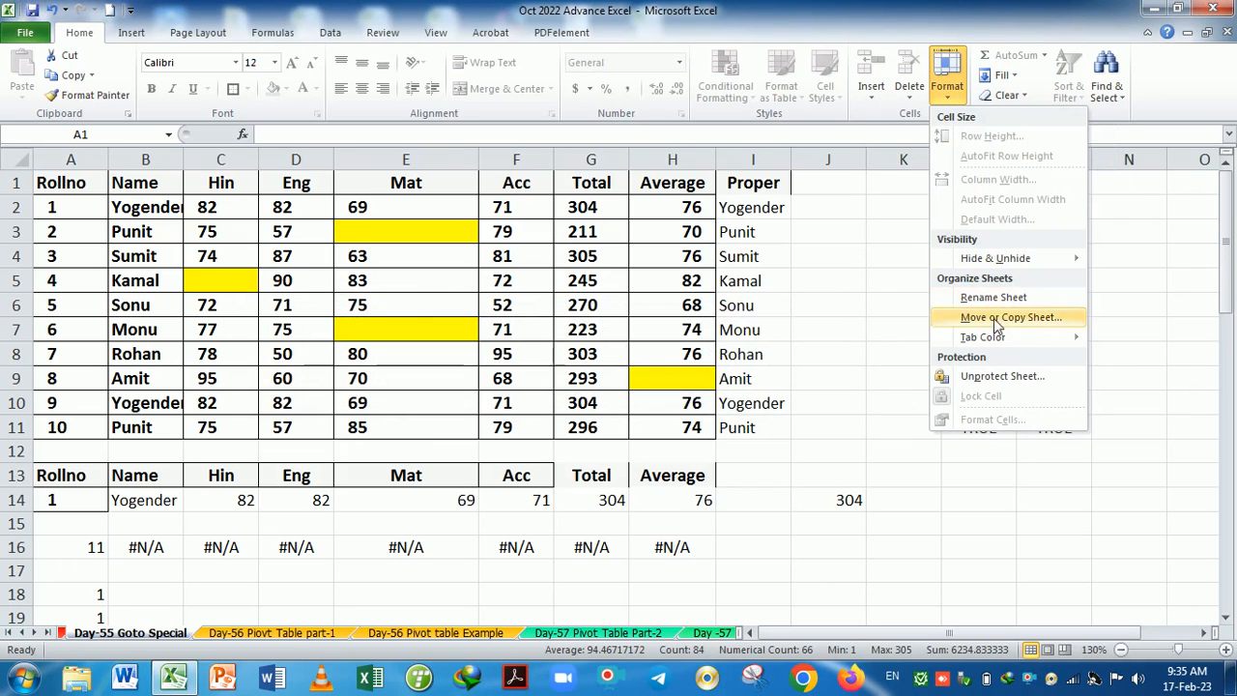
{"action": "left_click", "coordinate": [997, 376]}
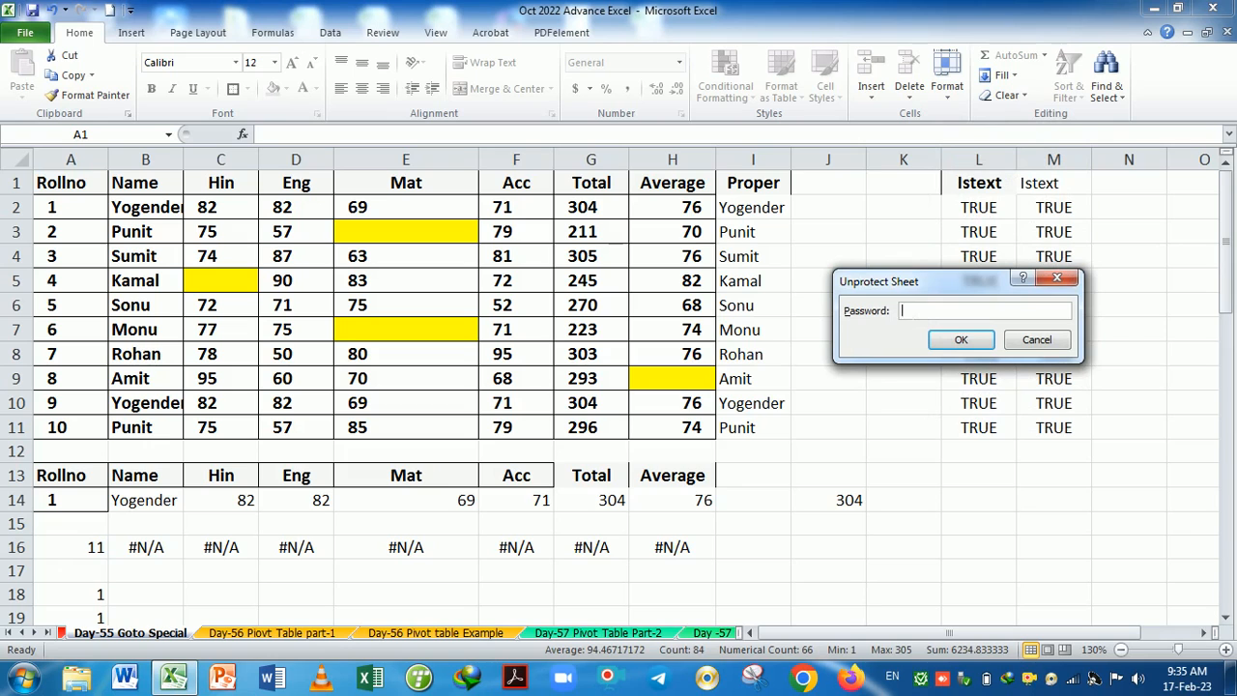
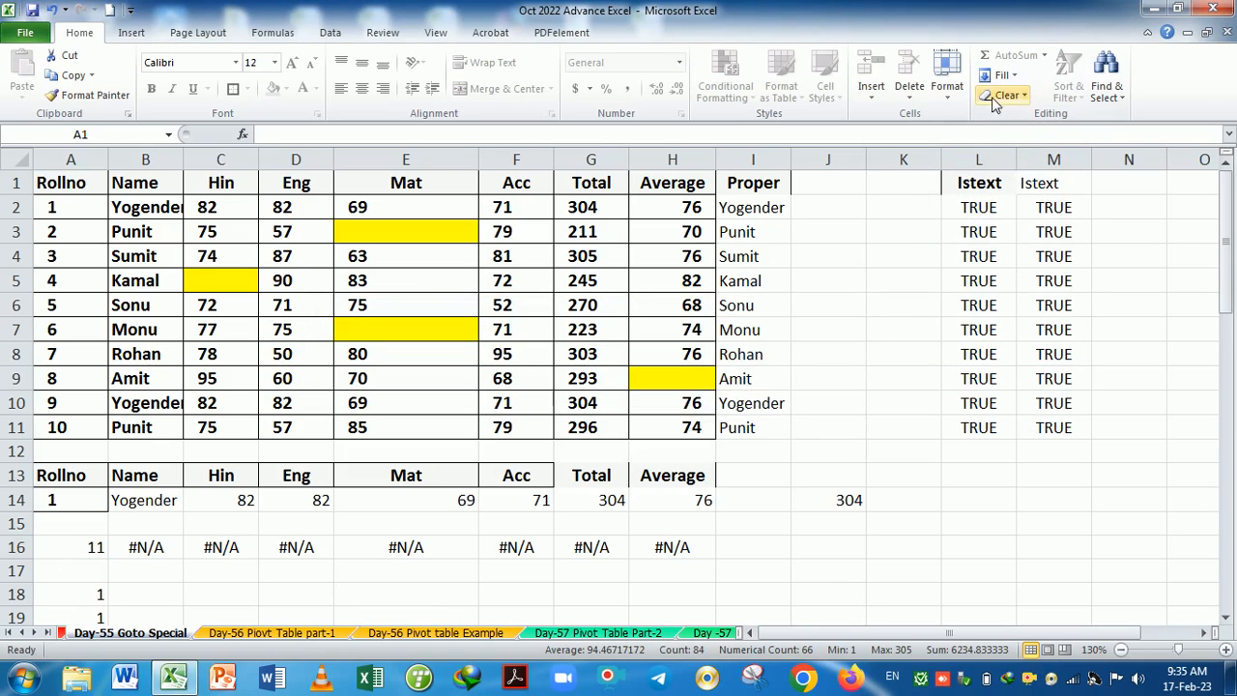
Try twice to unprotect the current sheet and dismiss the incorrect-password warning.
{"action": "left_click", "coordinate": [947, 79]}
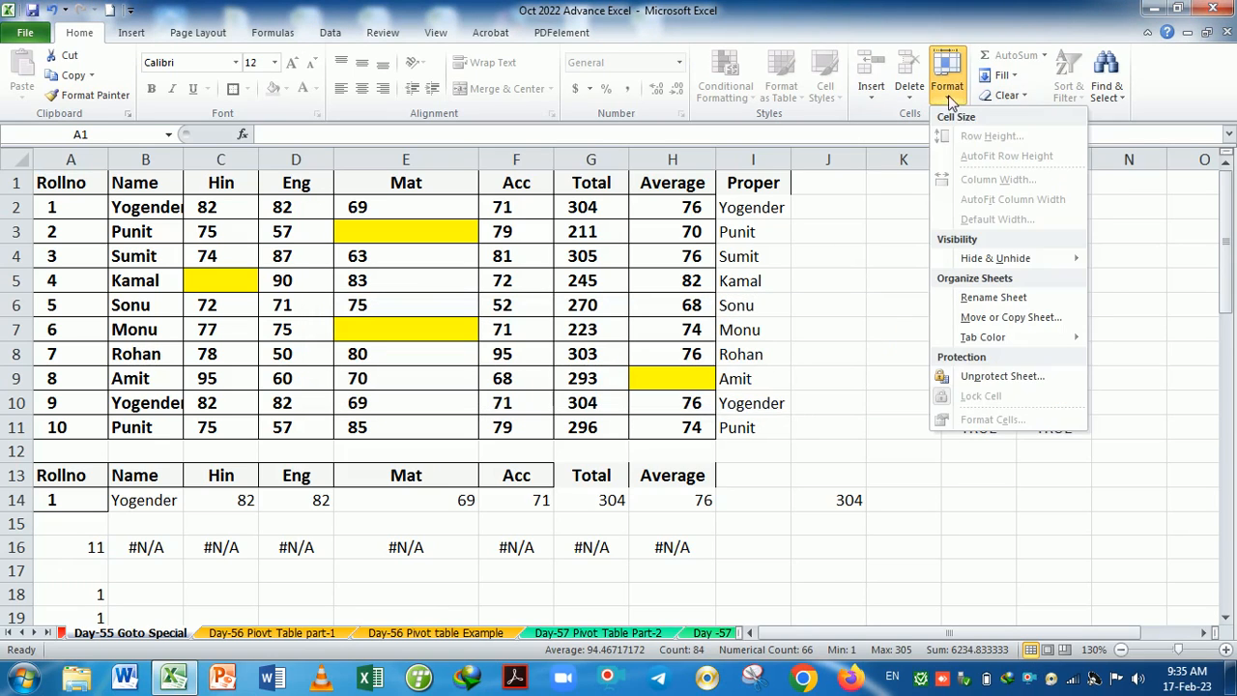
{"action": "left_click", "coordinate": [1000, 375]}
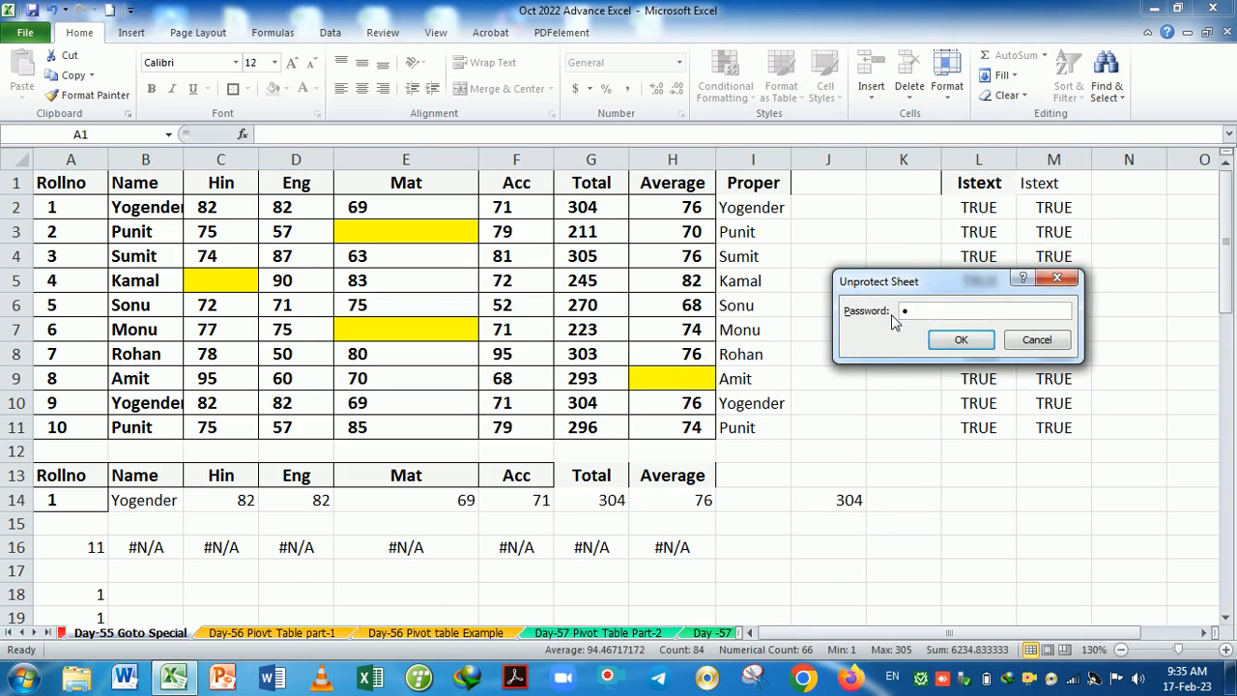
{"action": "key", "text": "Return"}
{"action": "key", "text": "Return"}
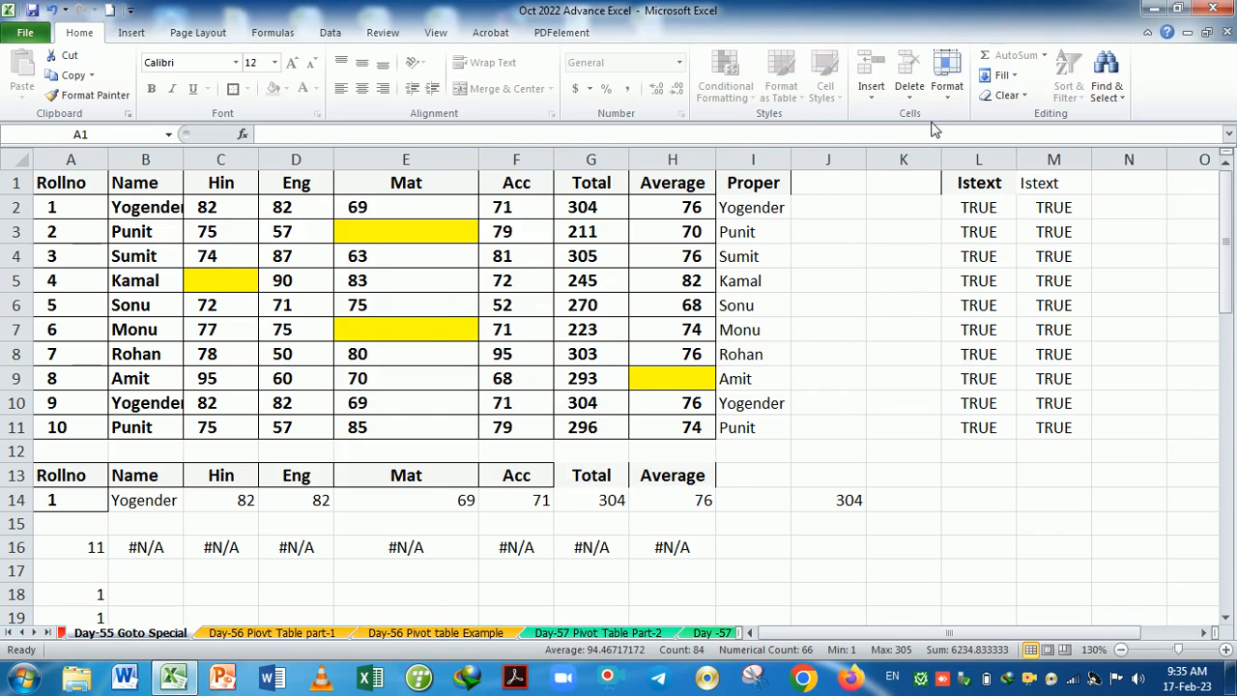
{"action": "left_click", "coordinate": [947, 82]}
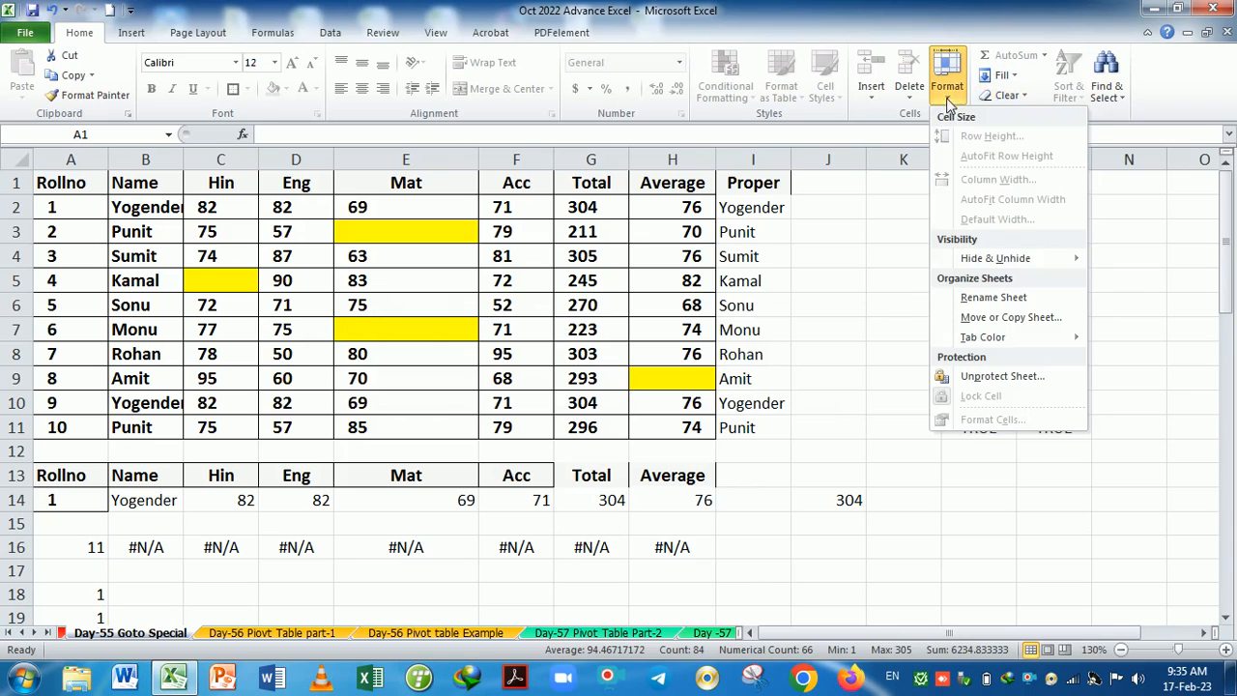
{"action": "left_click", "coordinate": [992, 376]}
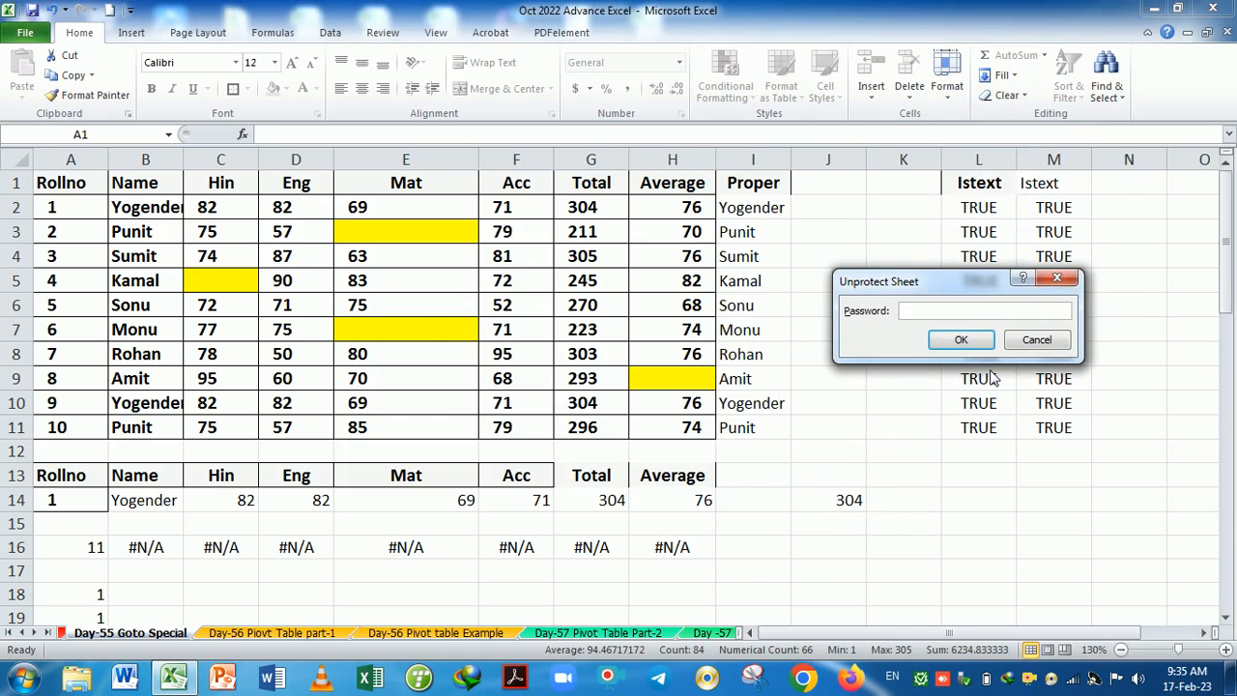
{"action": "key", "text": "Return"}
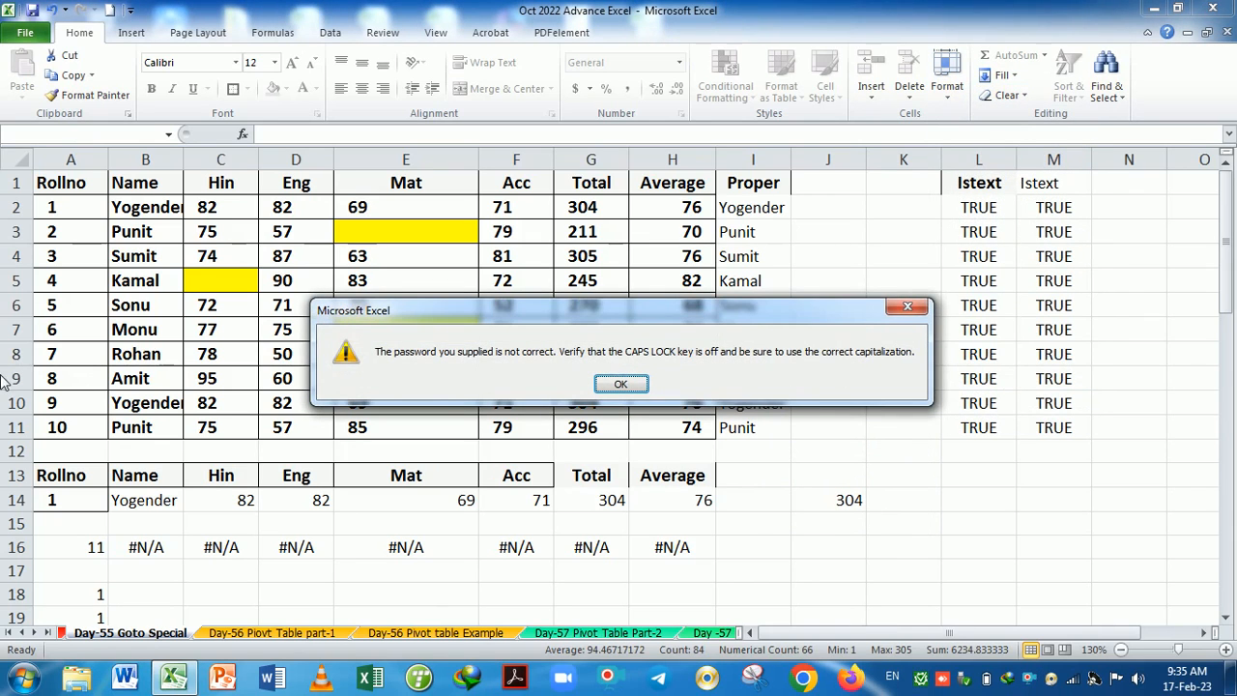
{"action": "left_click", "coordinate": [907, 306]}
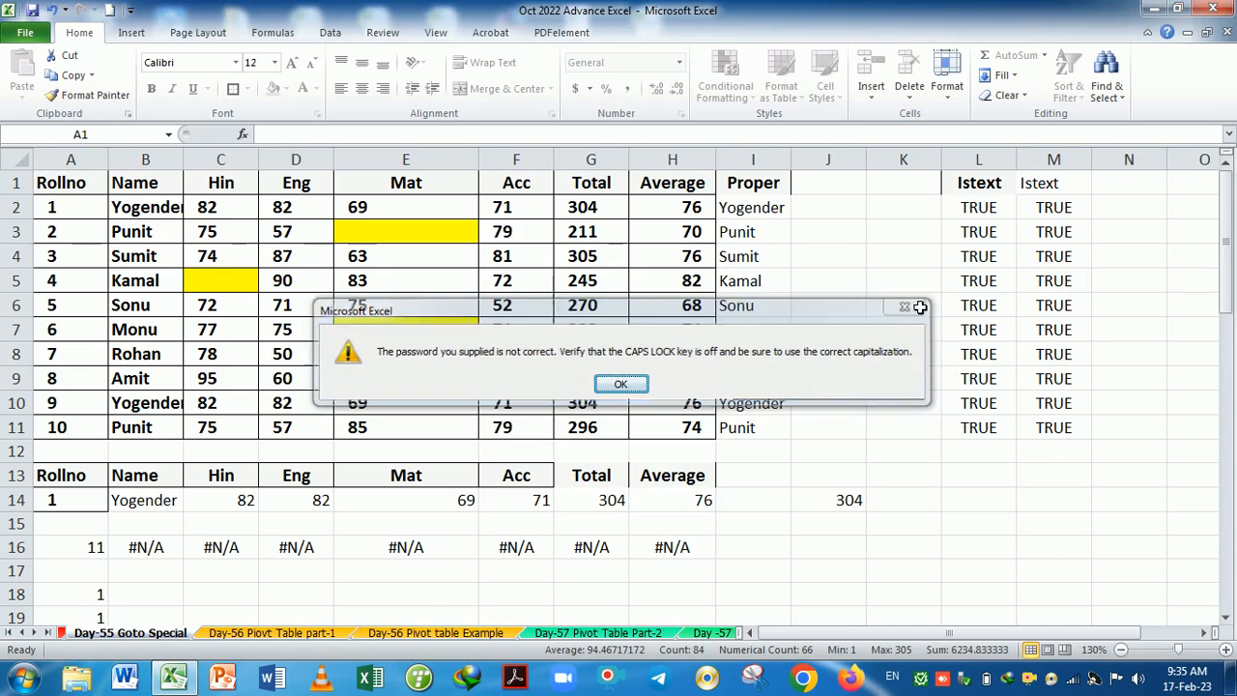
Move past the Day-57 Pivot Table sheets to Day-66 Password Protection and select F7.
{"action": "scroll", "coordinate": [786, 505], "scroll_direction": "down", "scroll_amount": 3}
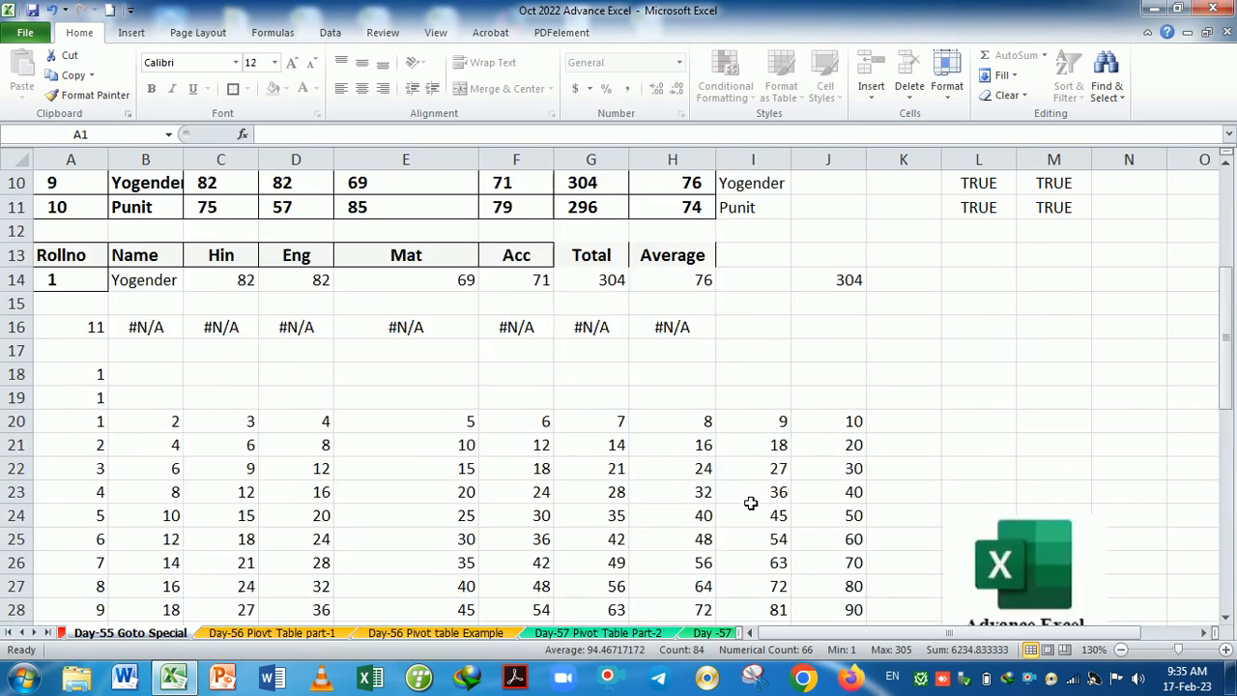
{"action": "scroll", "coordinate": [751, 503], "scroll_direction": "up", "scroll_amount": 2}
{"action": "scroll", "coordinate": [749, 494], "scroll_direction": "up", "scroll_amount": 1}
{"action": "scroll", "coordinate": [751, 492], "scroll_direction": "down", "scroll_amount": 2}
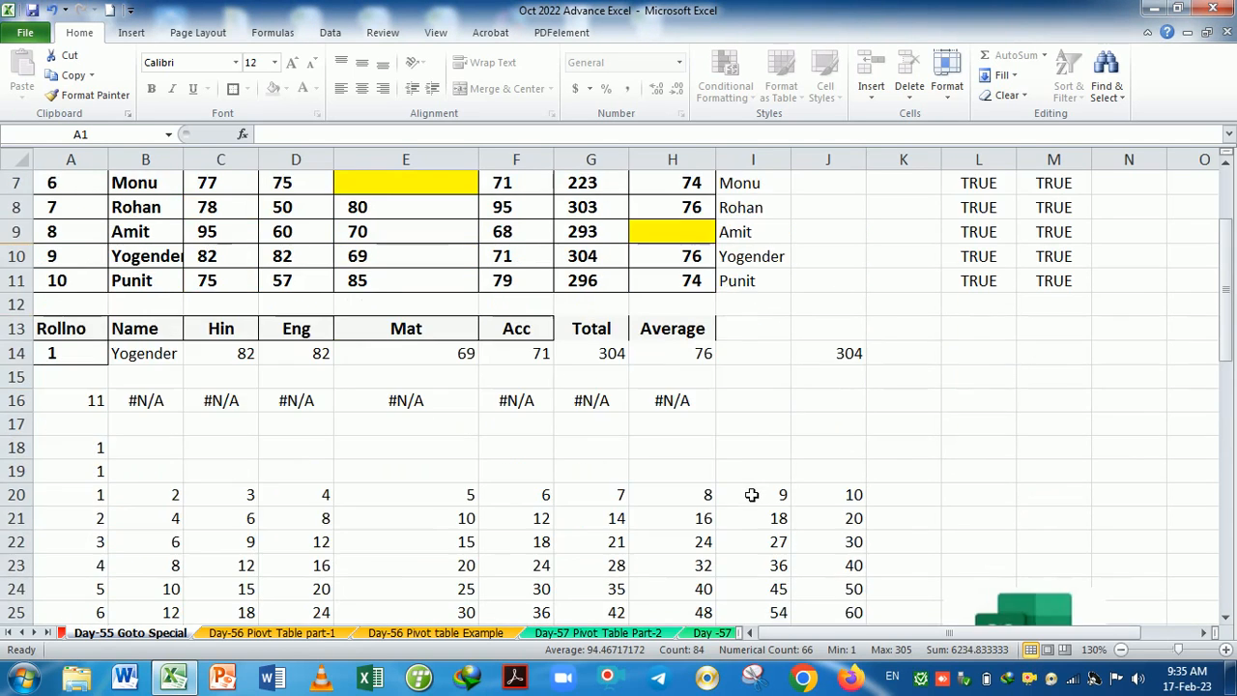
{"action": "left_click", "coordinate": [623, 634]}
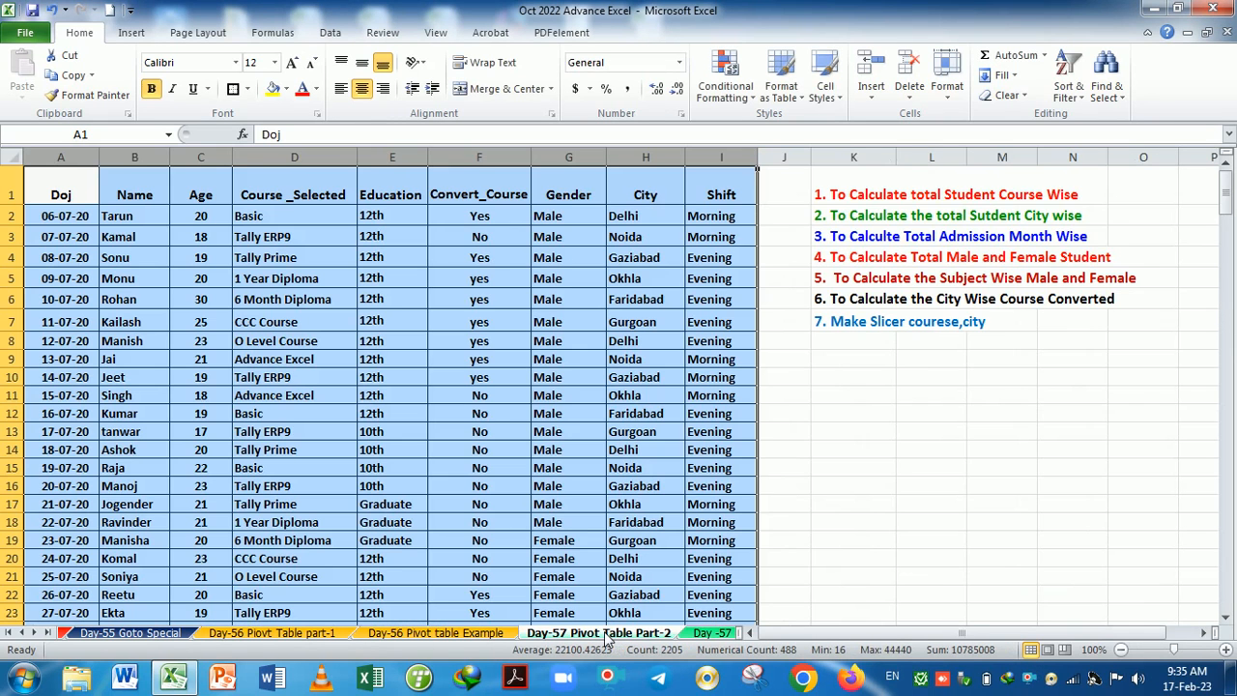
{"action": "left_click", "coordinate": [718, 633]}
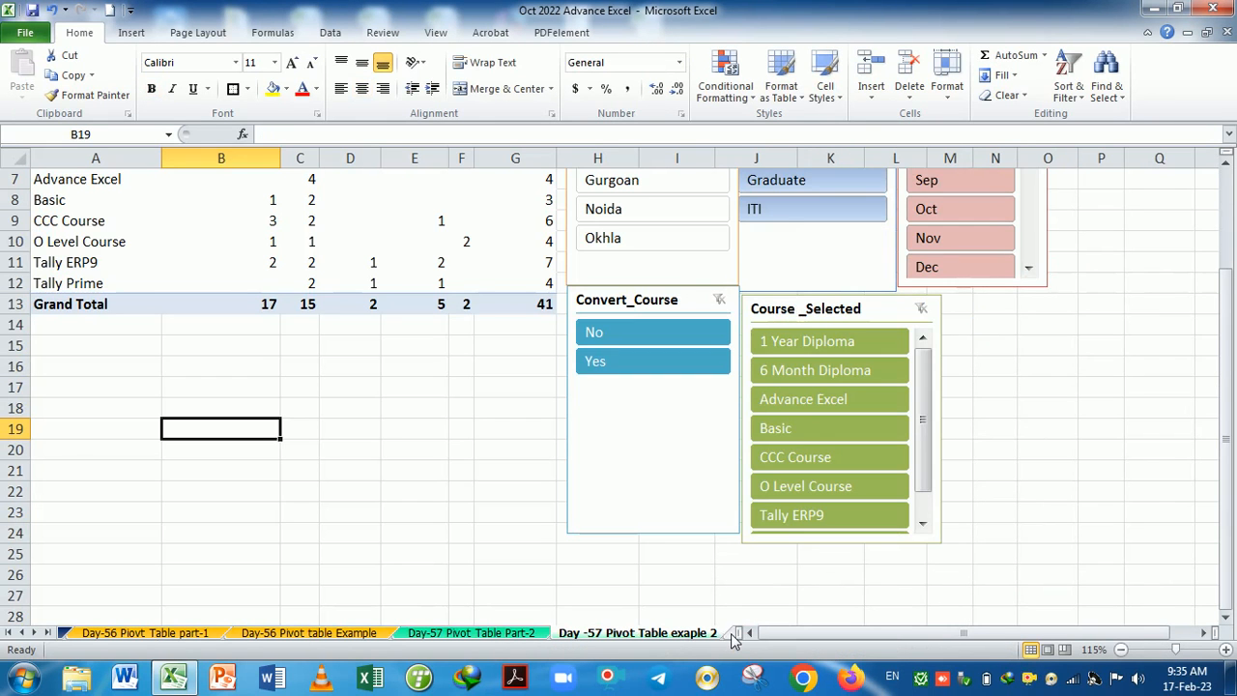
{"action": "key", "text": "ctrl+Page_Down"}
{"action": "key", "text": "ctrl+Page_Down"}
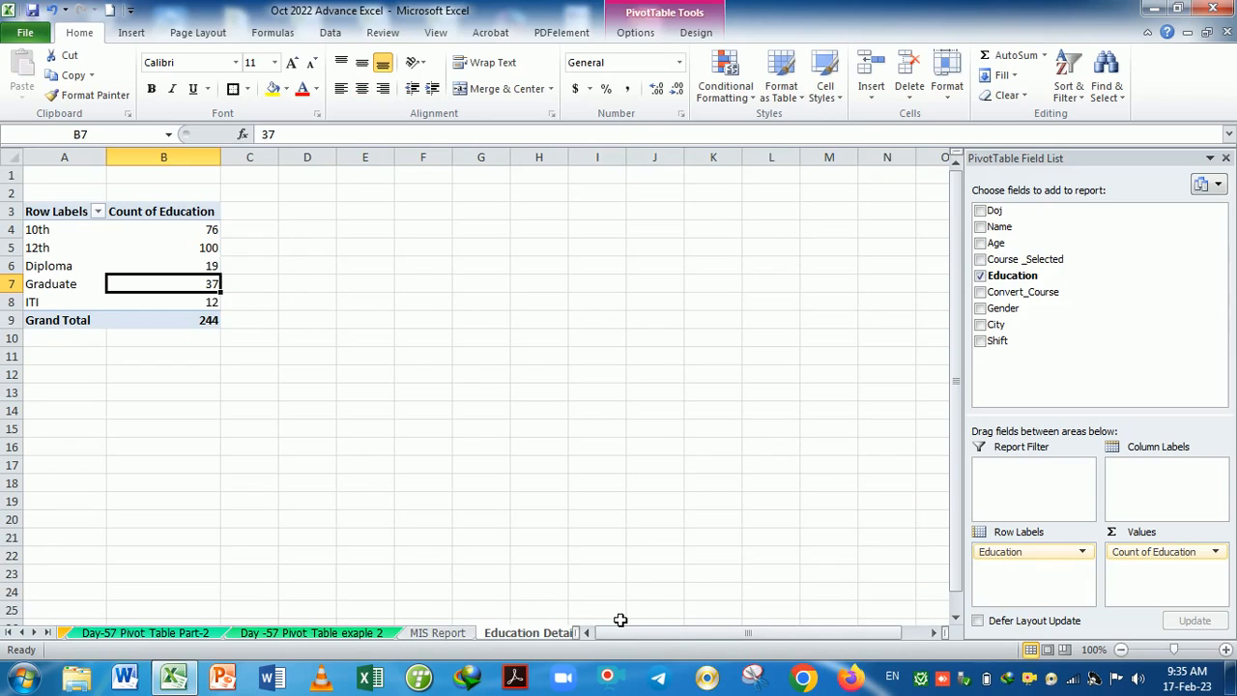
{"action": "key", "text": "ctrl+Page_Down"}
{"action": "key", "text": "ctrl+Page_Down"}
{"action": "key", "text": "ctrl+Page_Down"}
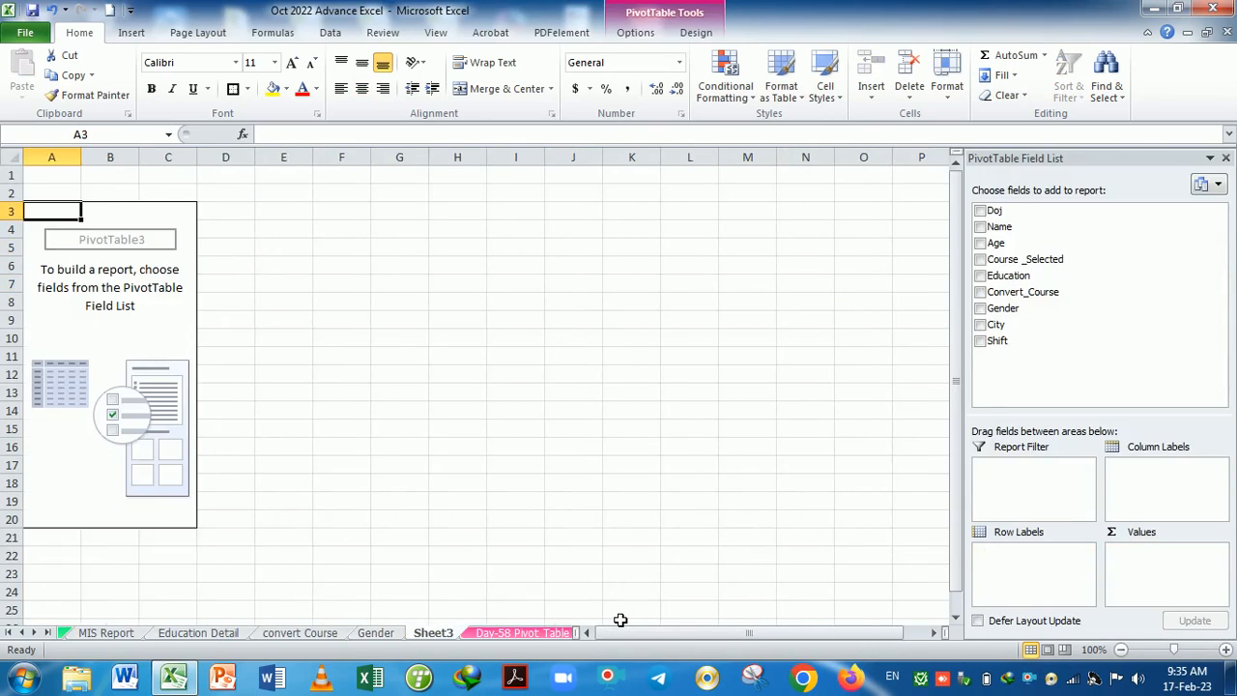
{"action": "key", "text": "ctrl+Page_Down"}
{"action": "key", "text": "ctrl+Page_Down"}
{"action": "key", "text": "ctrl+Page_Down"}
{"action": "key", "text": "ctrl+Page_Down"}
{"action": "key", "text": "ctrl+Page_Down"}
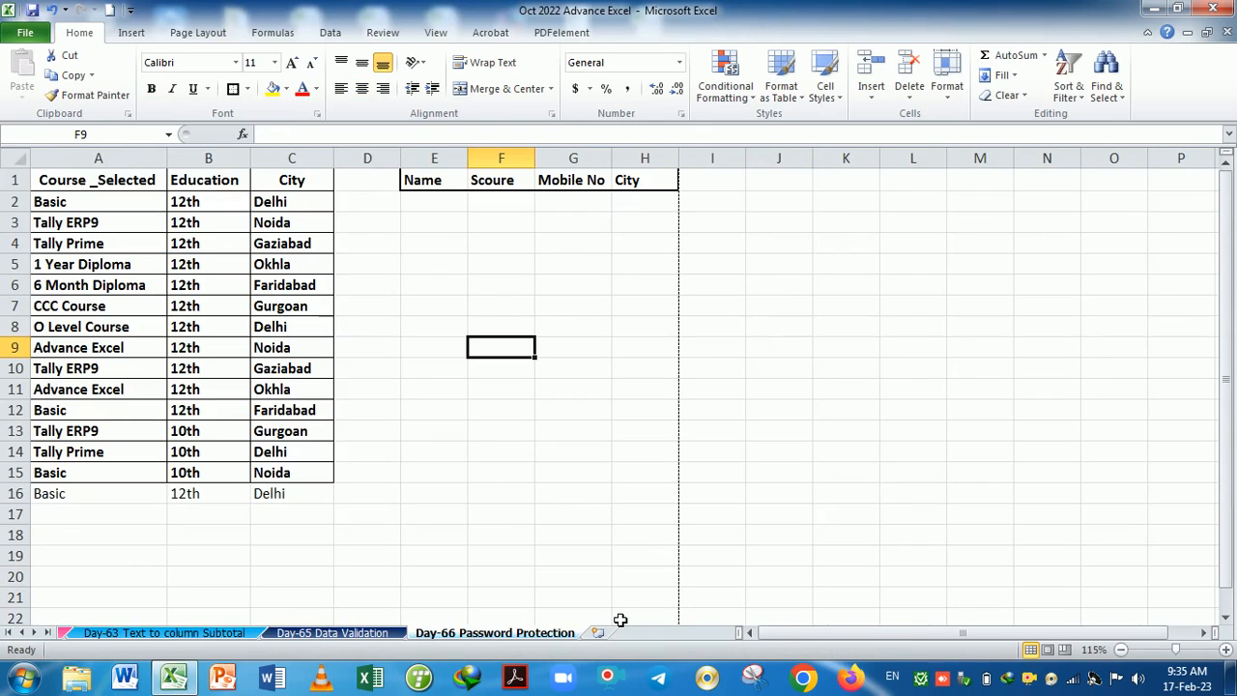
{"action": "left_click", "coordinate": [532, 413]}
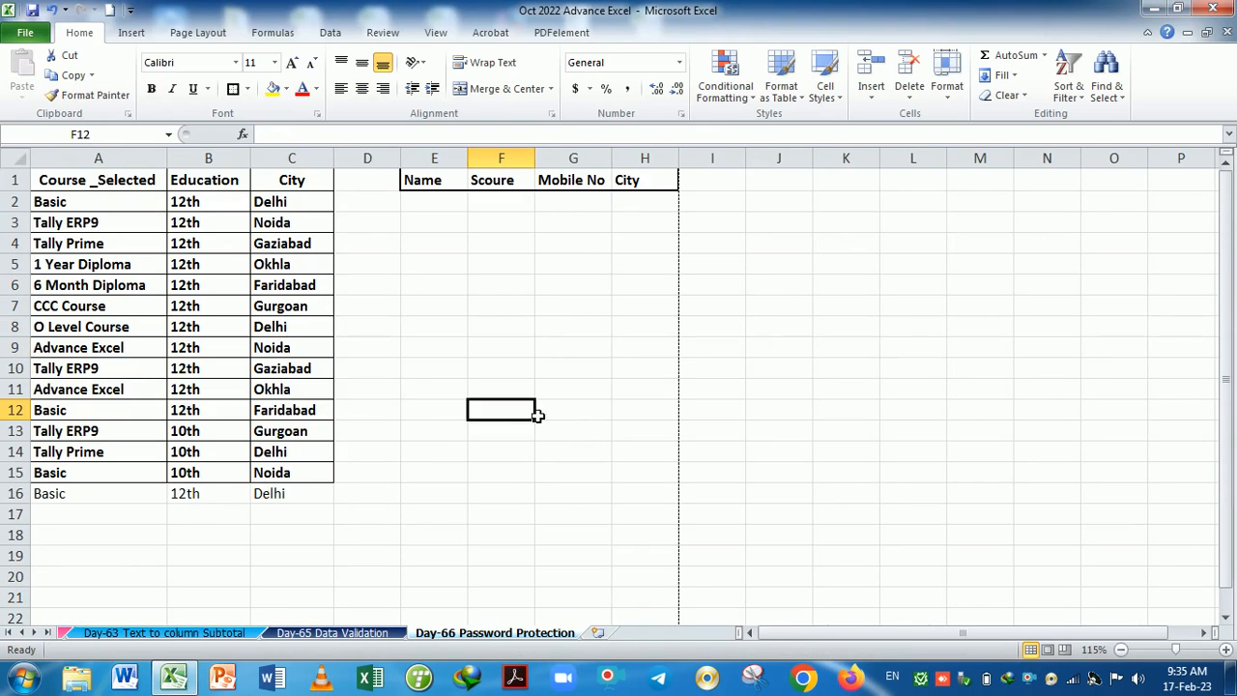
{"action": "left_click", "coordinate": [517, 313]}
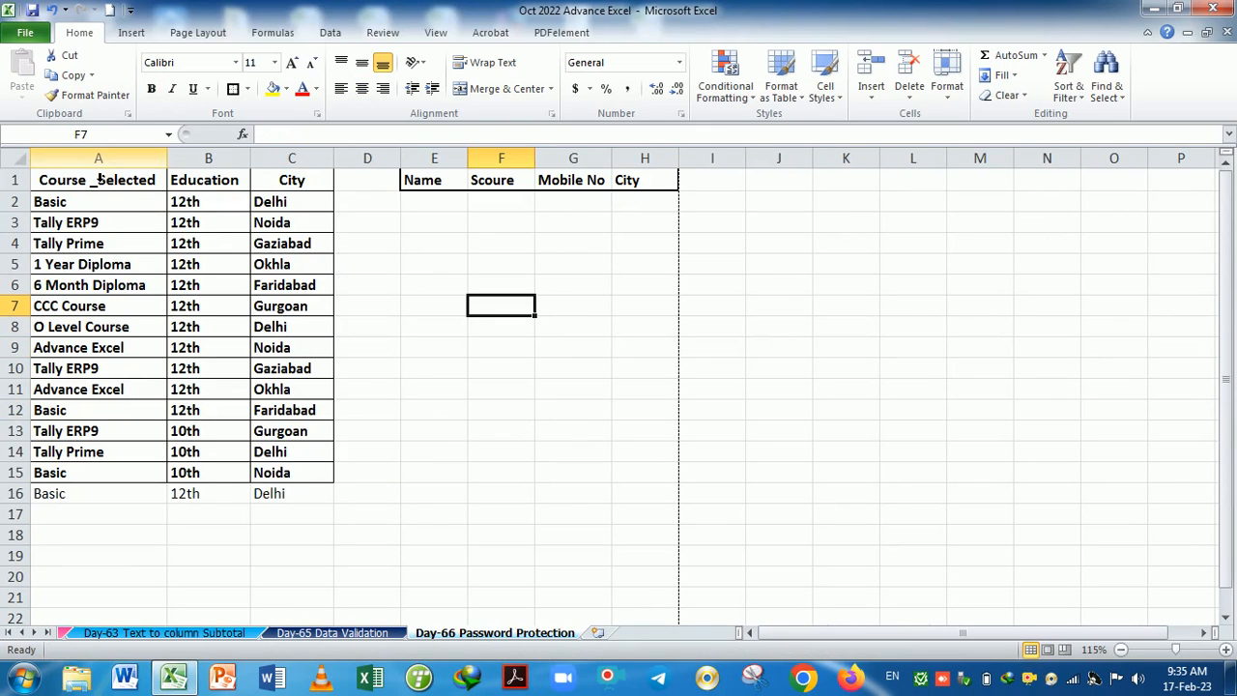
Select columns A to C and toggle their Lock Cell setting.
{"action": "left_click_drag", "start_coordinate": [97, 158], "coordinate": [283, 195]}
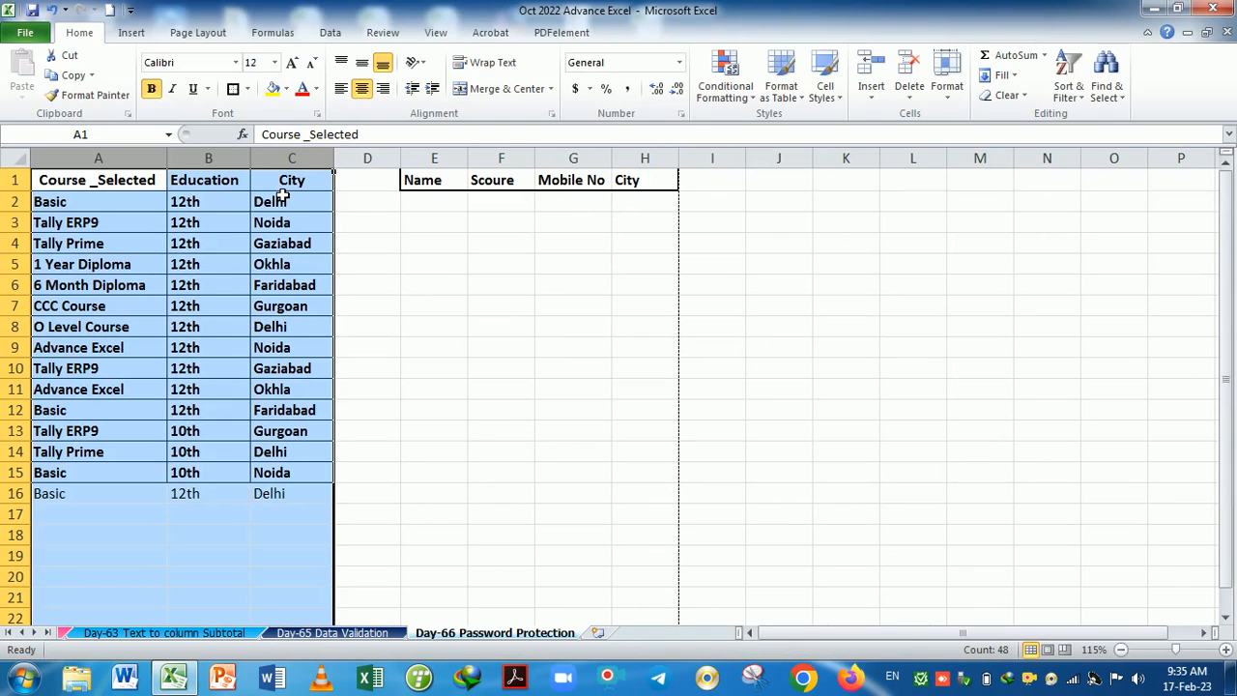
{"action": "left_click", "coordinate": [948, 96]}
{"action": "left_click", "coordinate": [995, 376]}
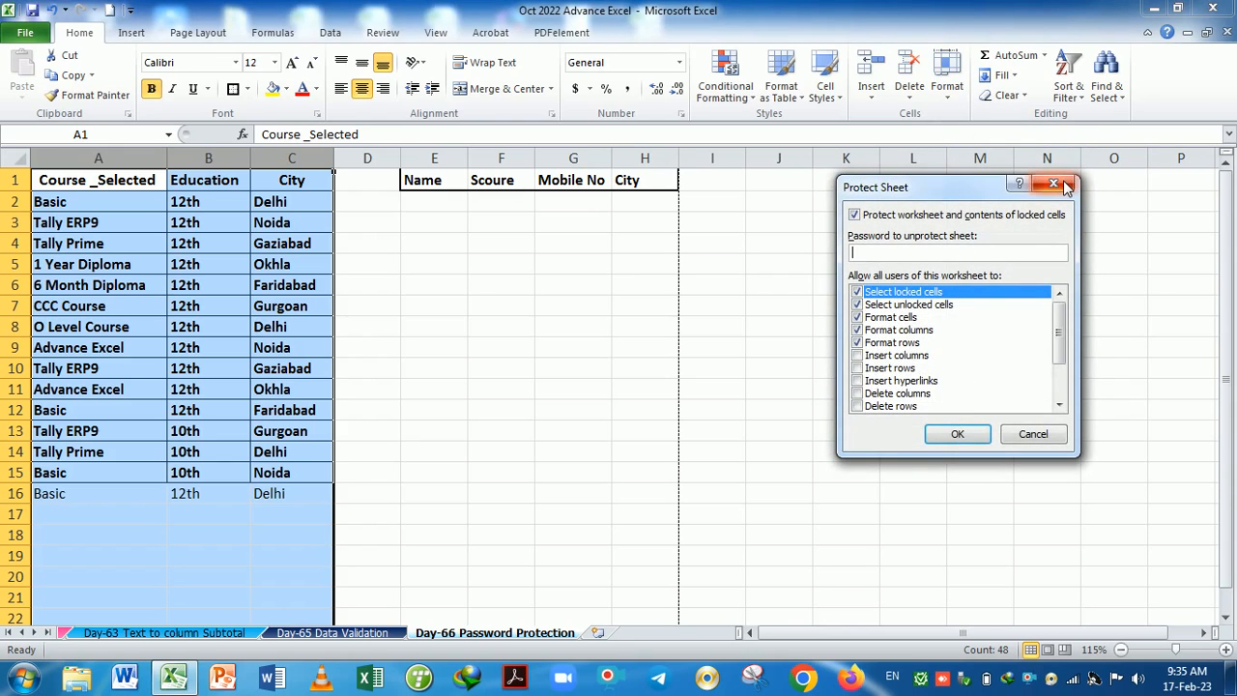
{"action": "left_click", "coordinate": [1066, 187]}
{"action": "left_click", "coordinate": [947, 92]}
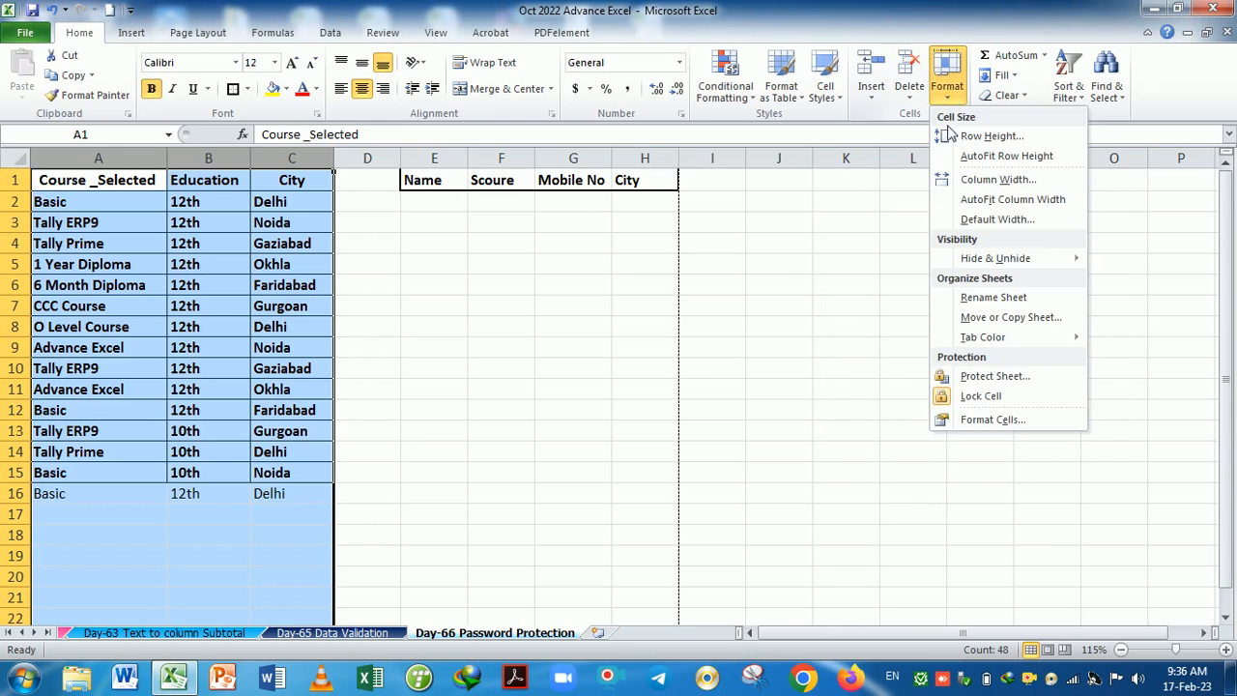
{"action": "left_click", "coordinate": [969, 404]}
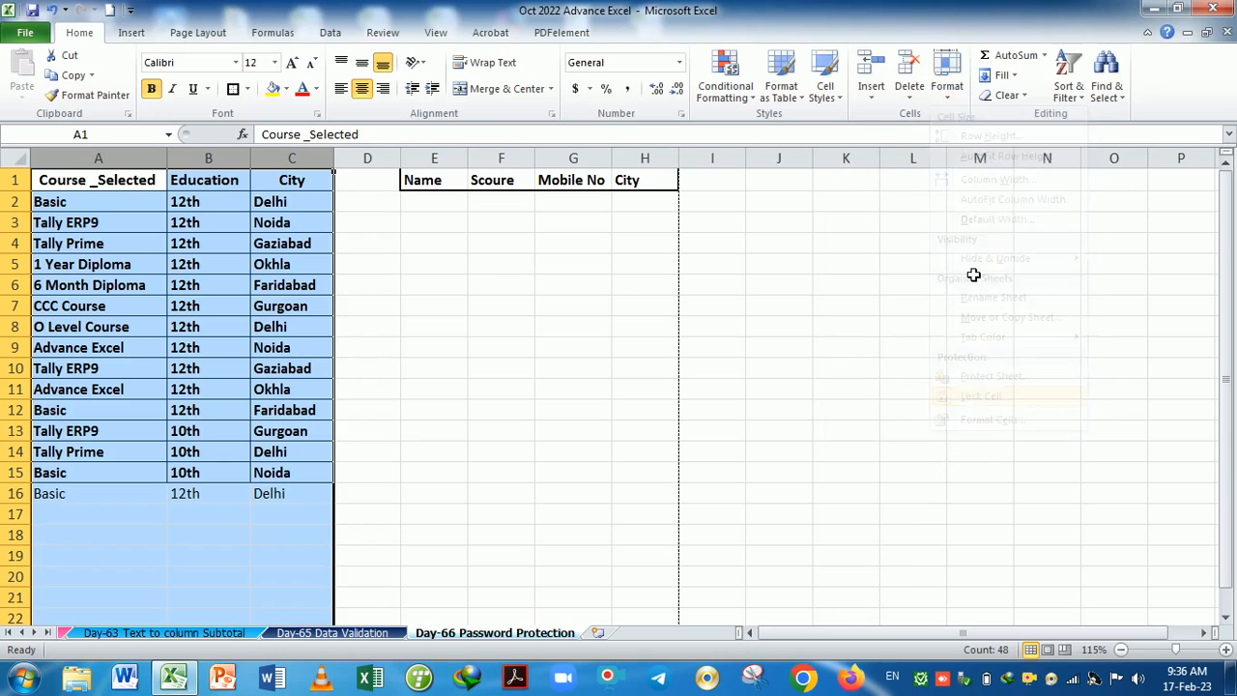
Protect the sheet allowing only Select unlocked cells, with a confirmed password.
{"action": "left_click", "coordinate": [947, 87]}
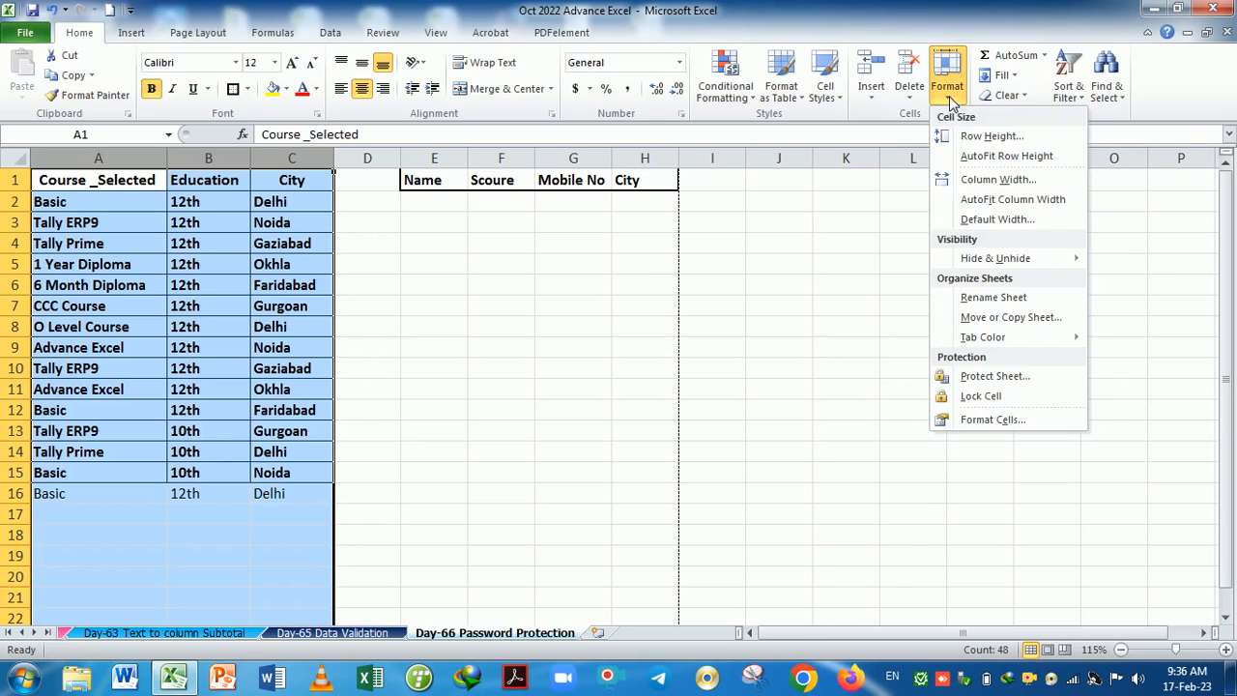
{"action": "left_click", "coordinate": [995, 378]}
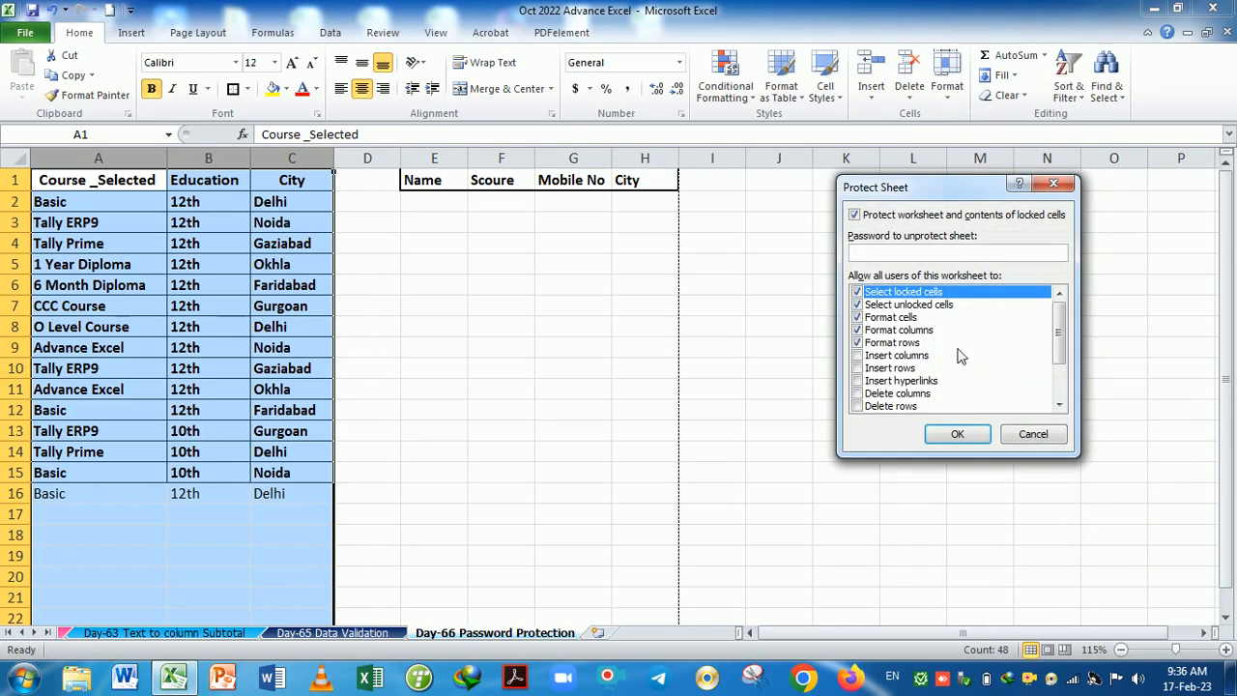
{"action": "left_click", "coordinate": [856, 343]}
{"action": "left_click", "coordinate": [856, 330]}
{"action": "left_click", "coordinate": [867, 344]}
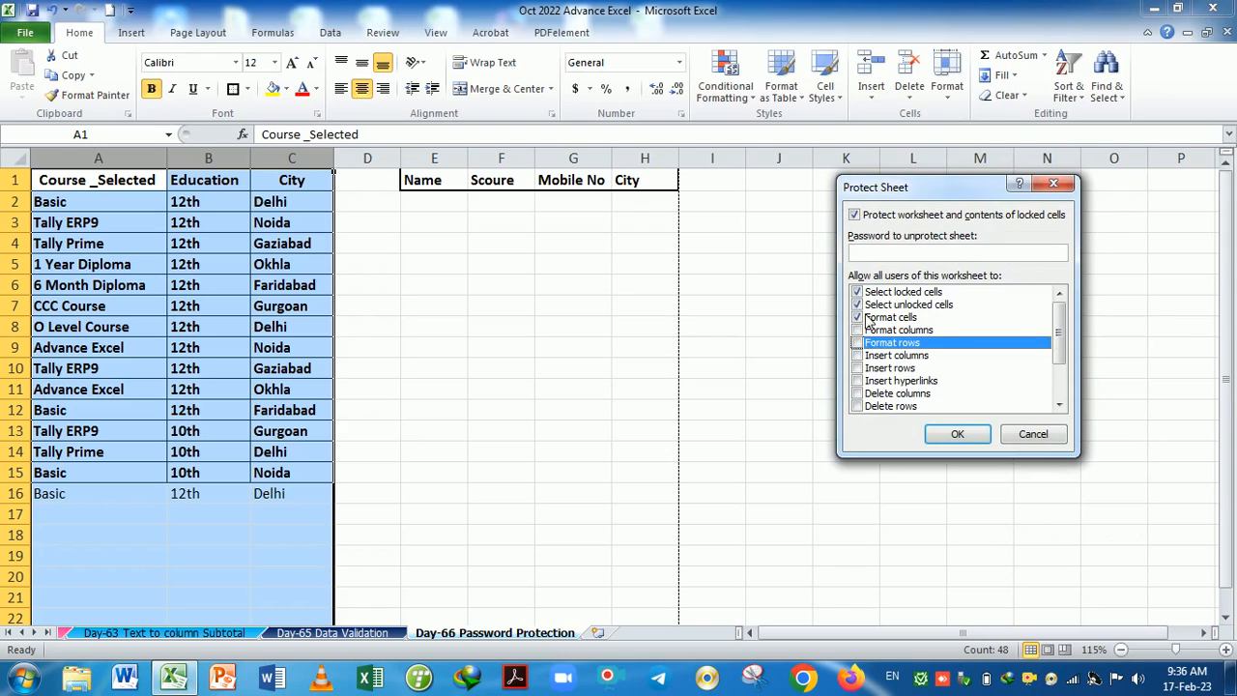
{"action": "left_click", "coordinate": [868, 318]}
{"action": "left_click", "coordinate": [857, 292]}
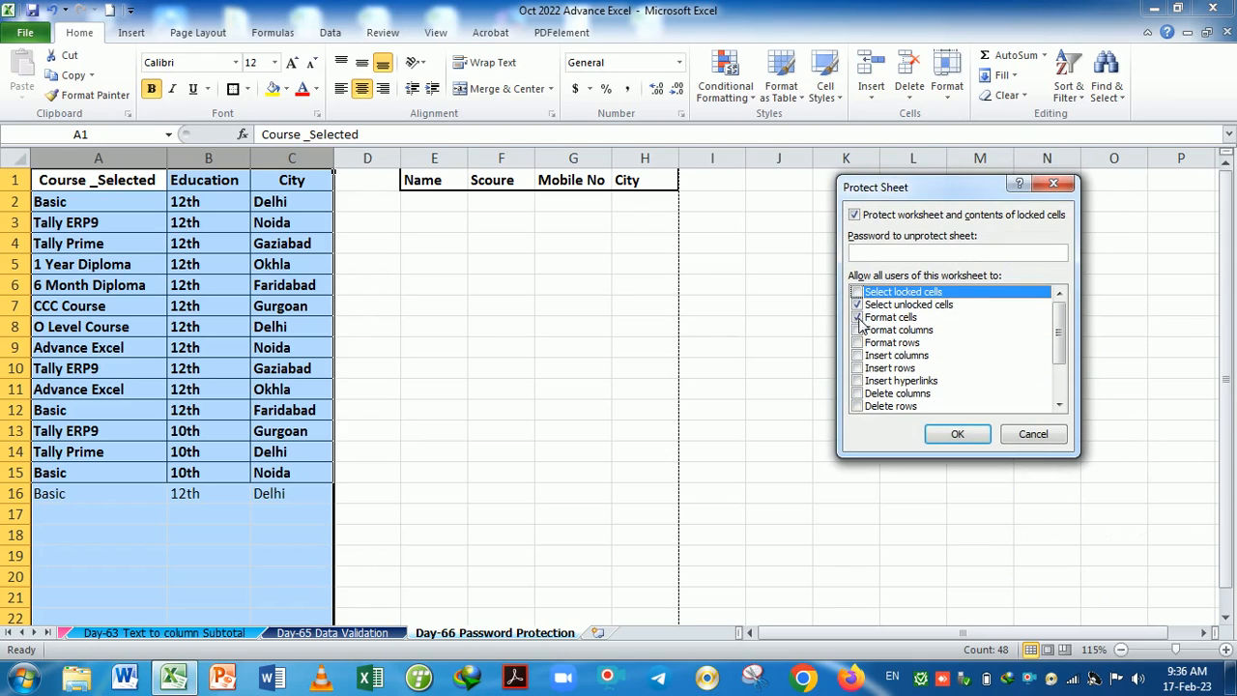
{"action": "left_click", "coordinate": [857, 318]}
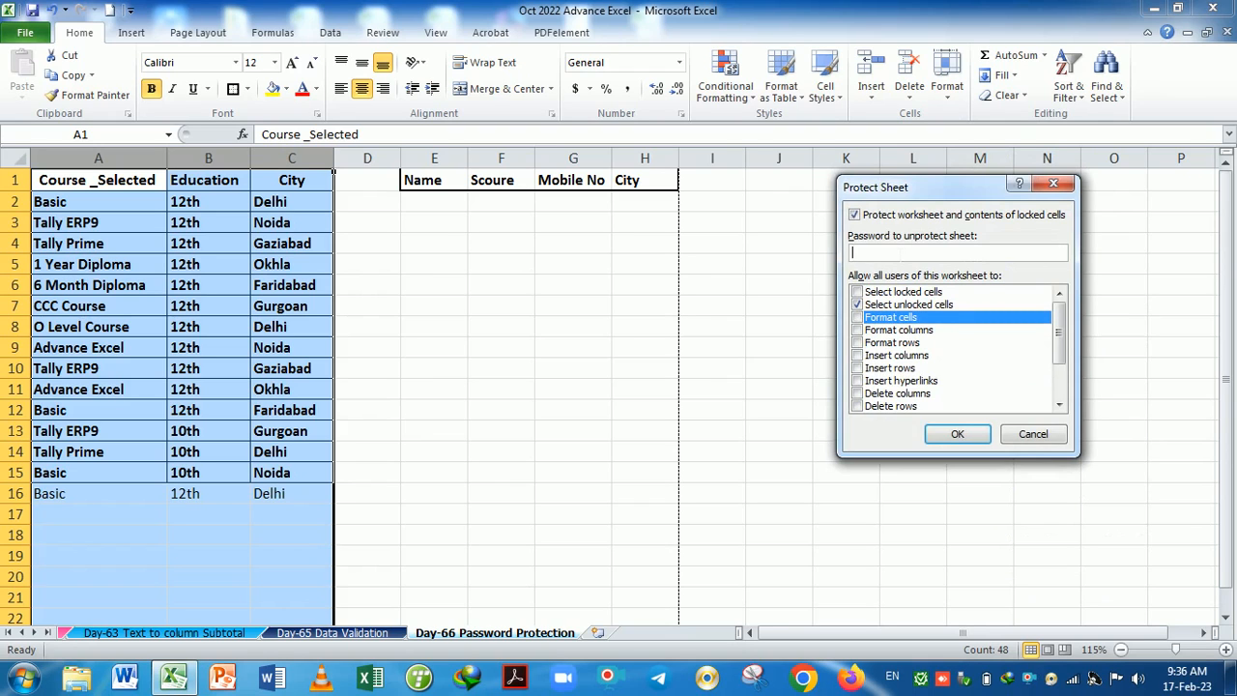
{"action": "left_click", "coordinate": [956, 436]}
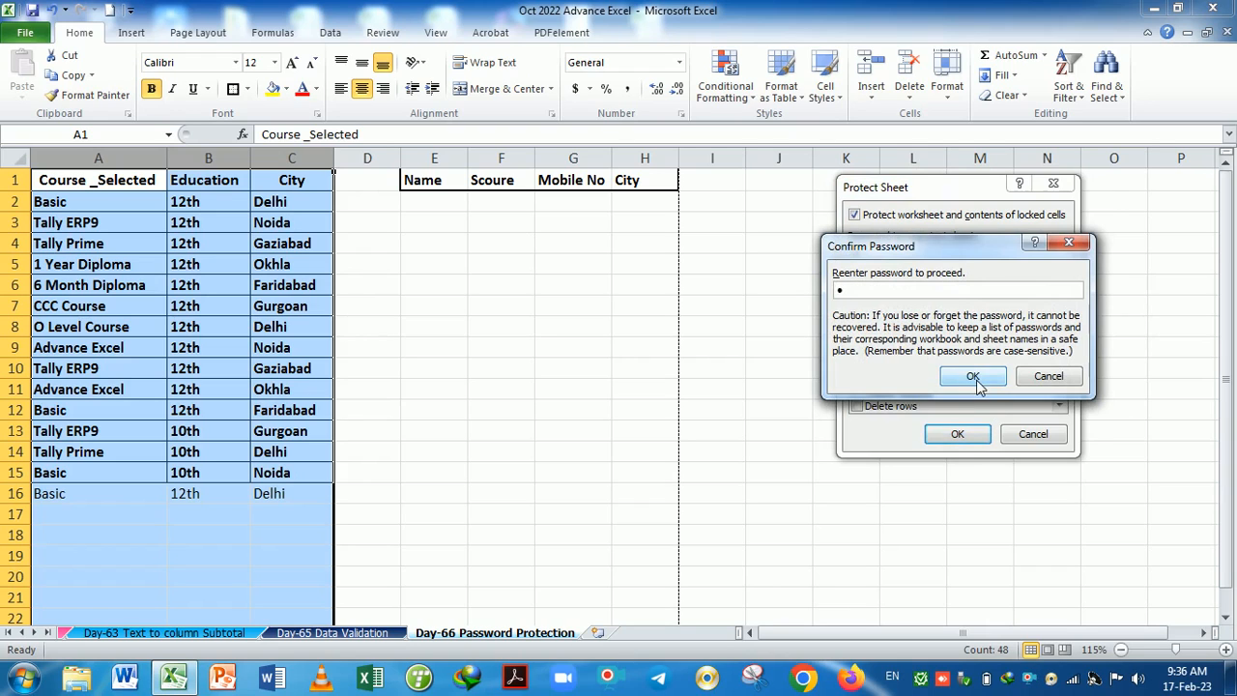
{"action": "left_click", "coordinate": [972, 377]}
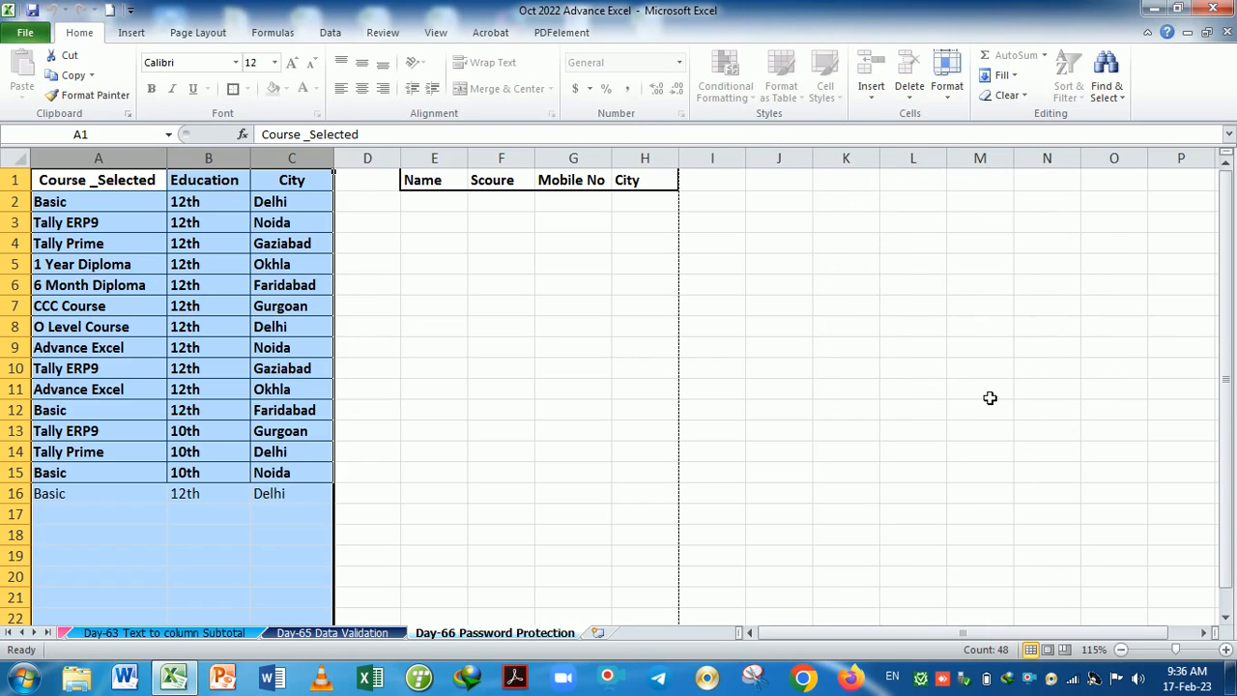
Select cells in the first table and the empty row below it to test protection.
{"action": "left_click", "coordinate": [944, 101]}
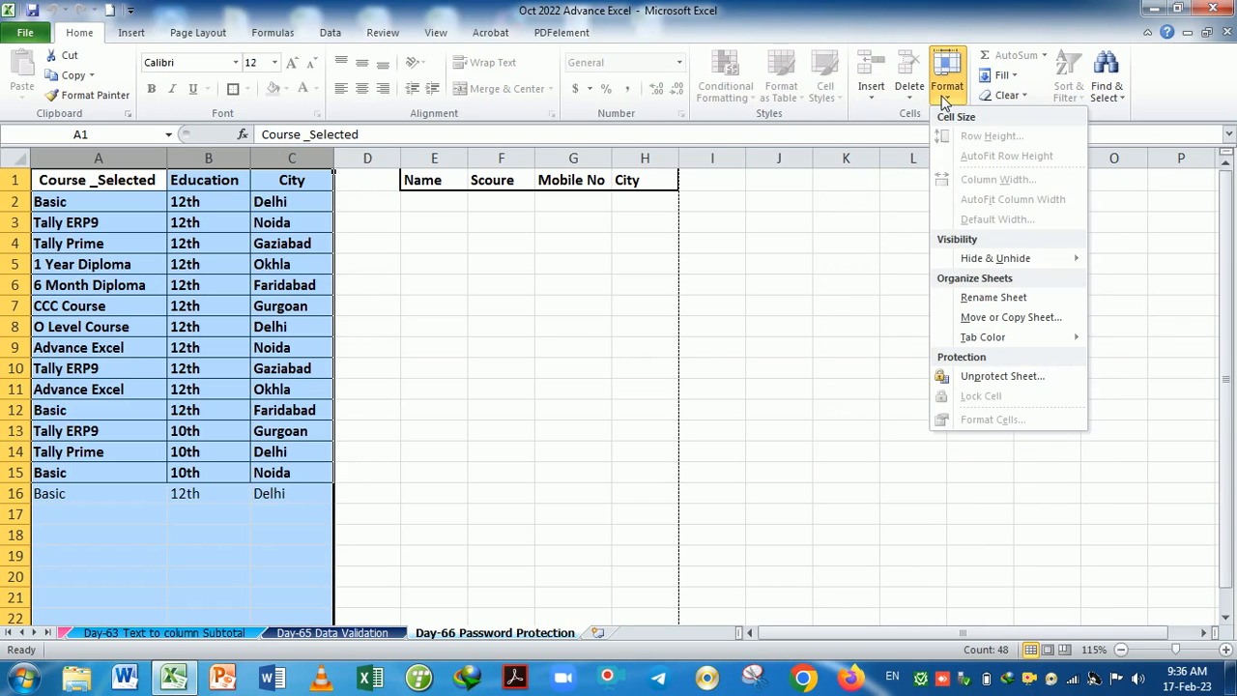
{"action": "left_click", "coordinate": [817, 368]}
{"action": "left_click", "coordinate": [271, 373]}
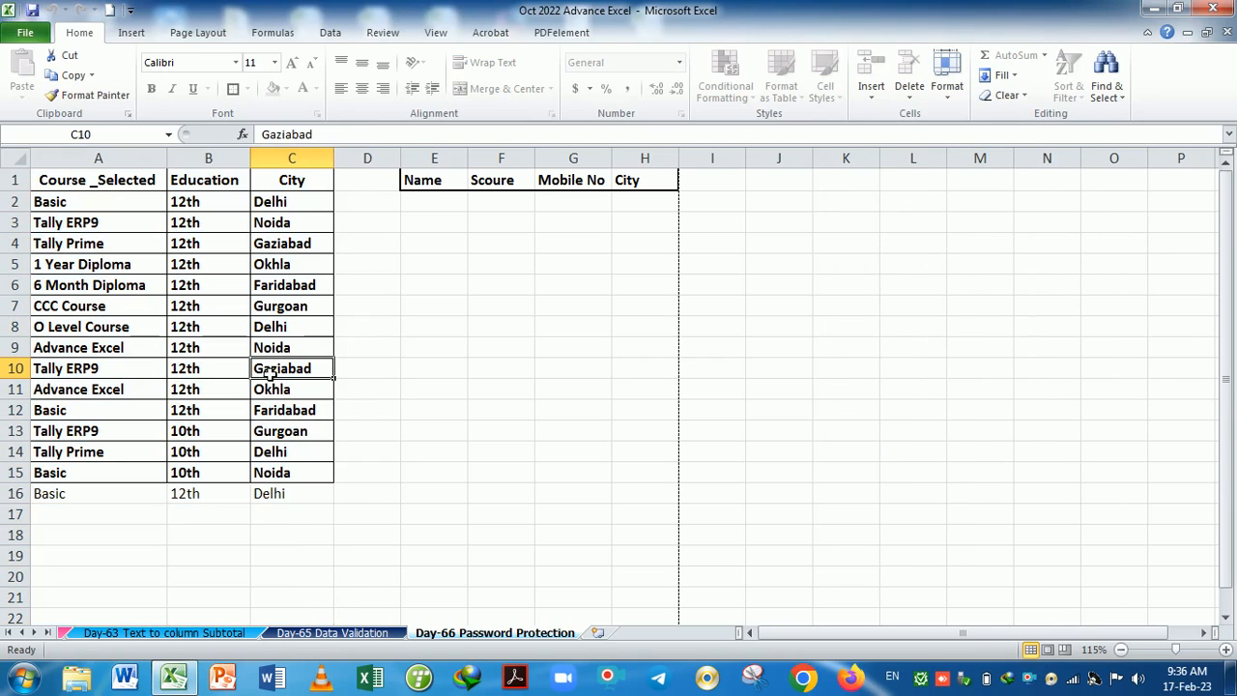
{"action": "left_click", "coordinate": [290, 514]}
{"action": "left_click", "coordinate": [127, 518]}
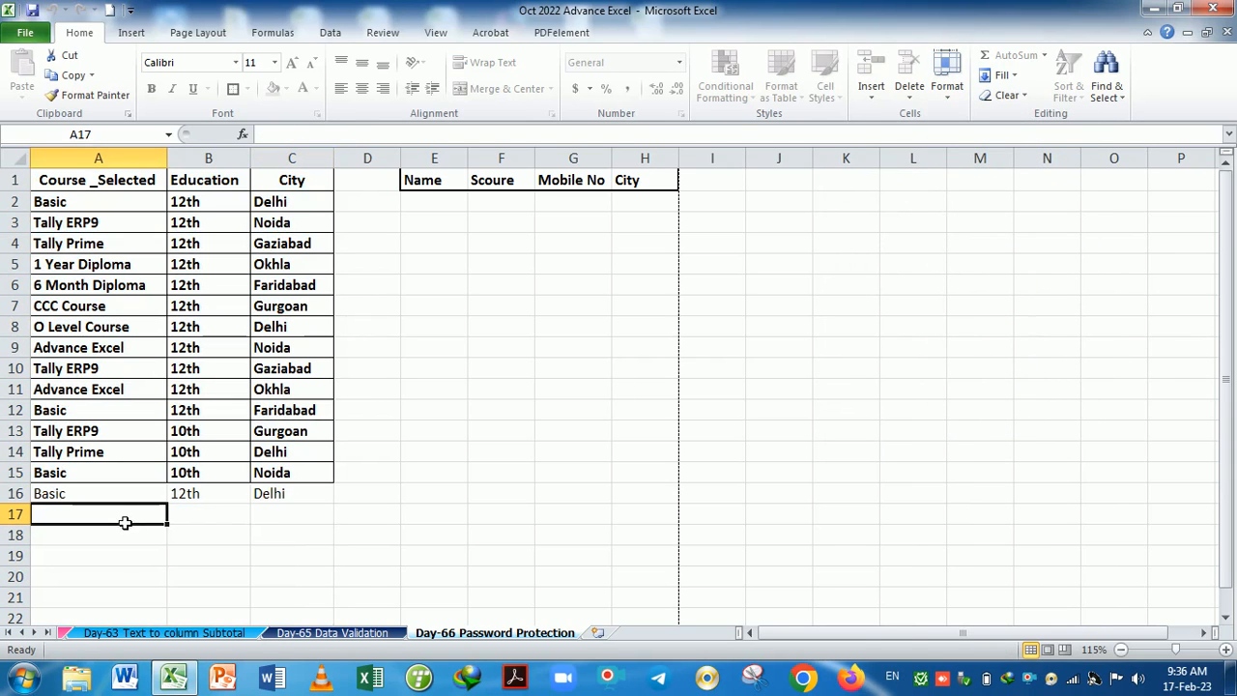
{"action": "left_click", "coordinate": [235, 521]}
{"action": "left_click", "coordinate": [314, 523]}
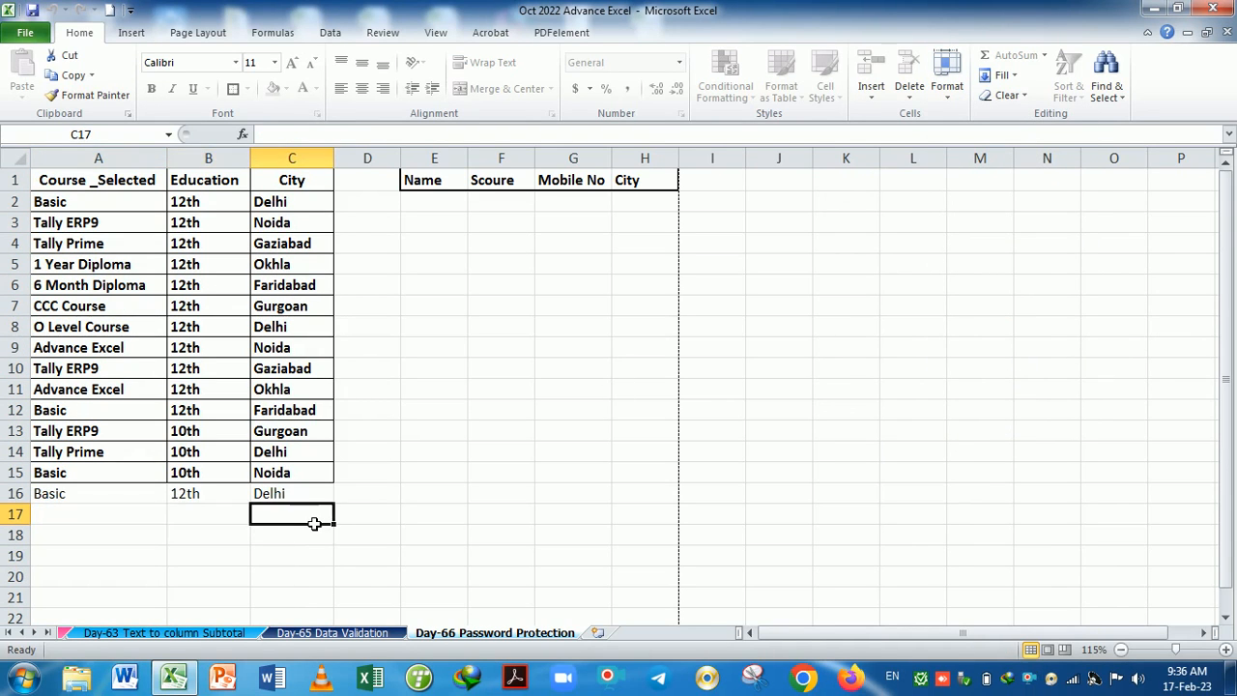
{"action": "left_click", "coordinate": [246, 376]}
{"action": "left_click", "coordinate": [378, 368]}
Enter test values 'h' in F8 and 'hh' in J8.
{"action": "left_click", "coordinate": [500, 334]}
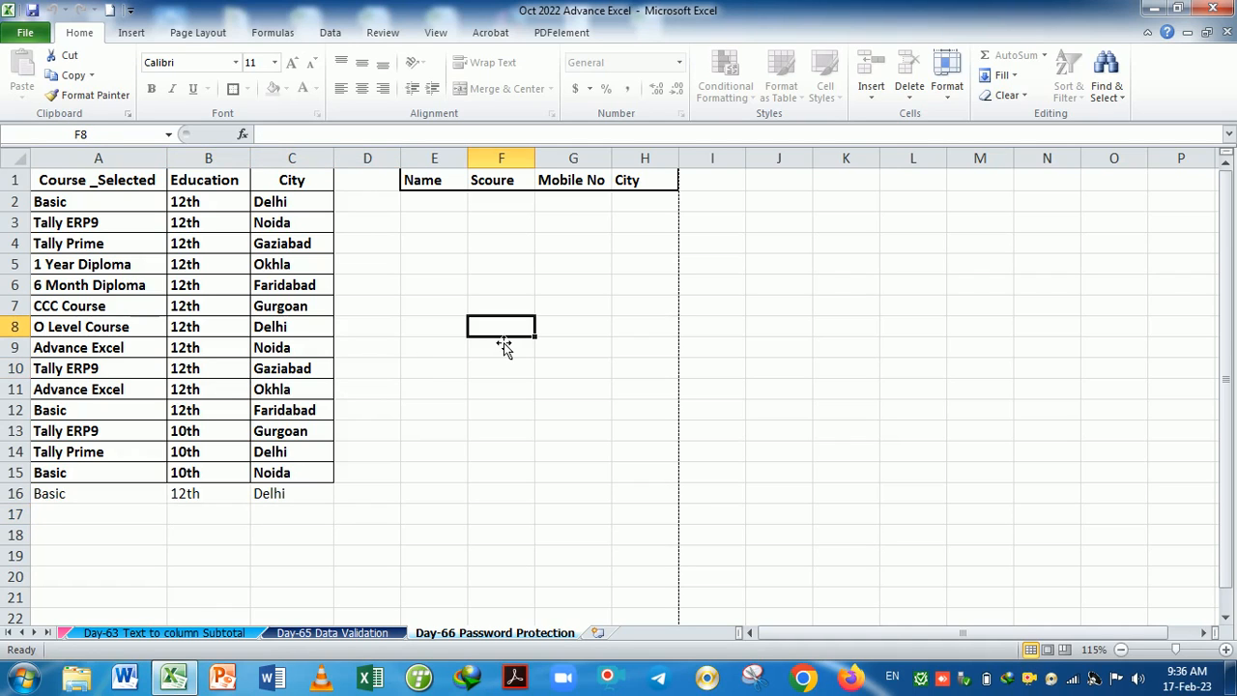
{"action": "type", "text": "h"}
{"action": "left_click", "coordinate": [529, 366]}
{"action": "left_click", "coordinate": [760, 329]}
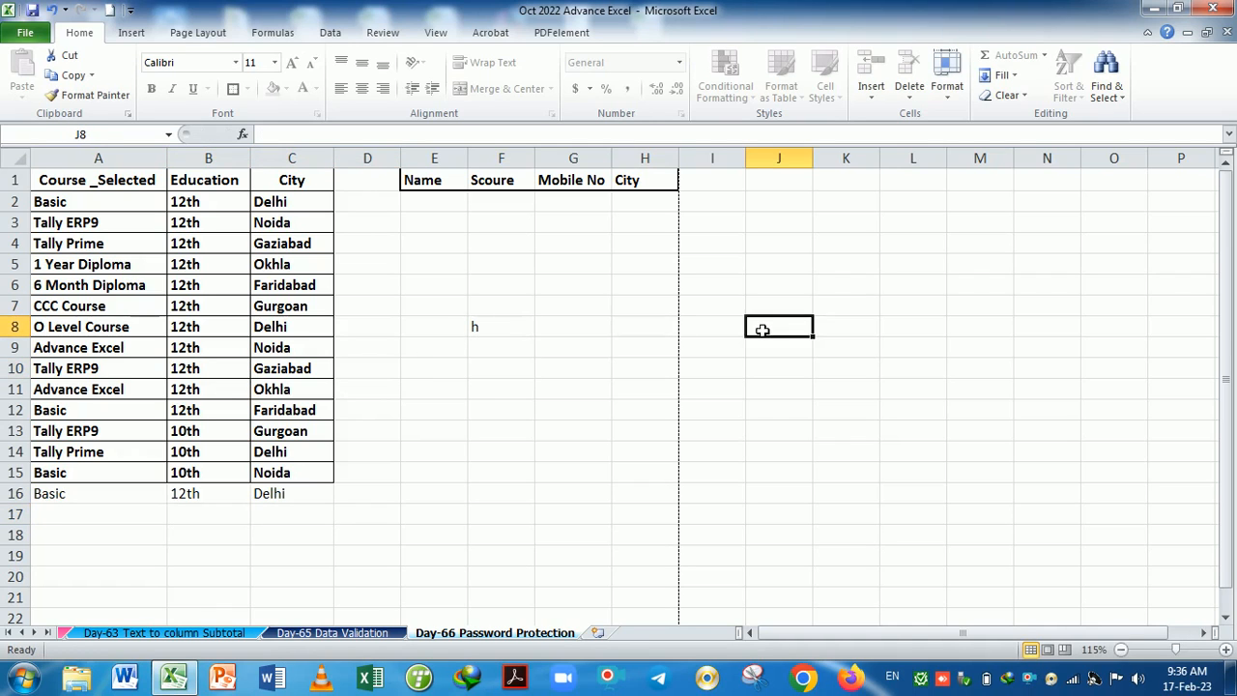
{"action": "type", "text": "hh"}
{"action": "left_click", "coordinate": [770, 415]}
Unprotect the sheet, copy the A1:C1 headers, and select E1:G1 as the destination.
{"action": "left_click", "coordinate": [947, 78]}
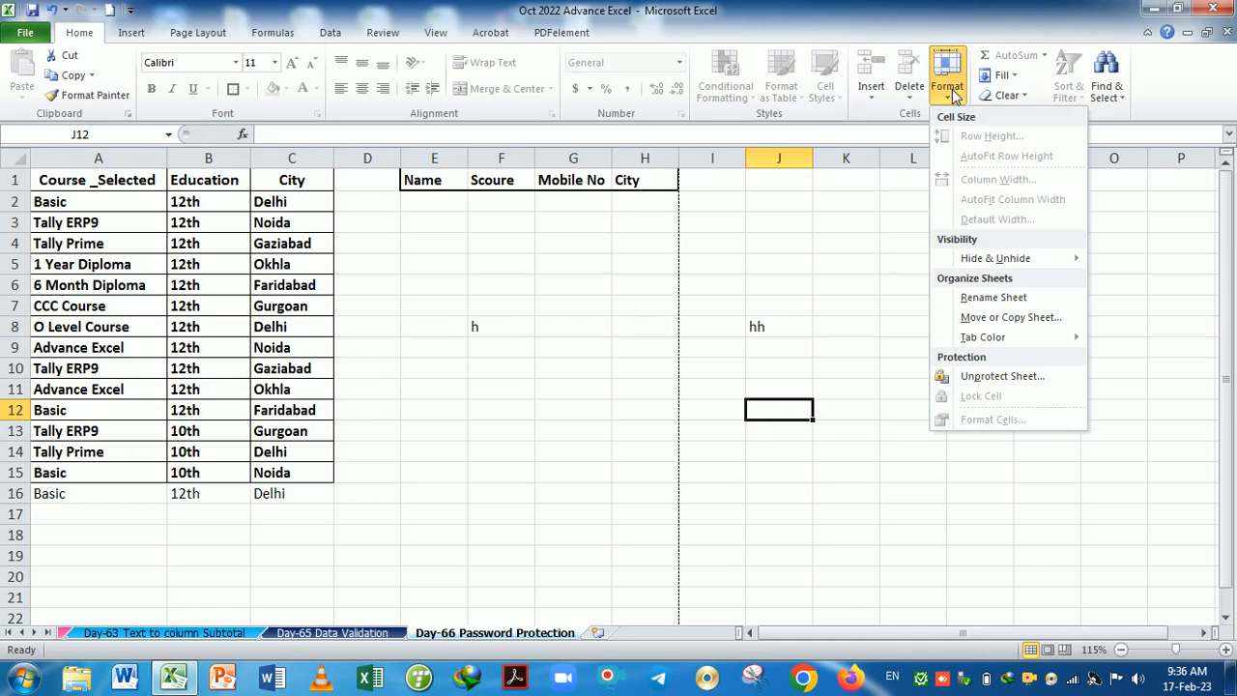
{"action": "left_click", "coordinate": [991, 380]}
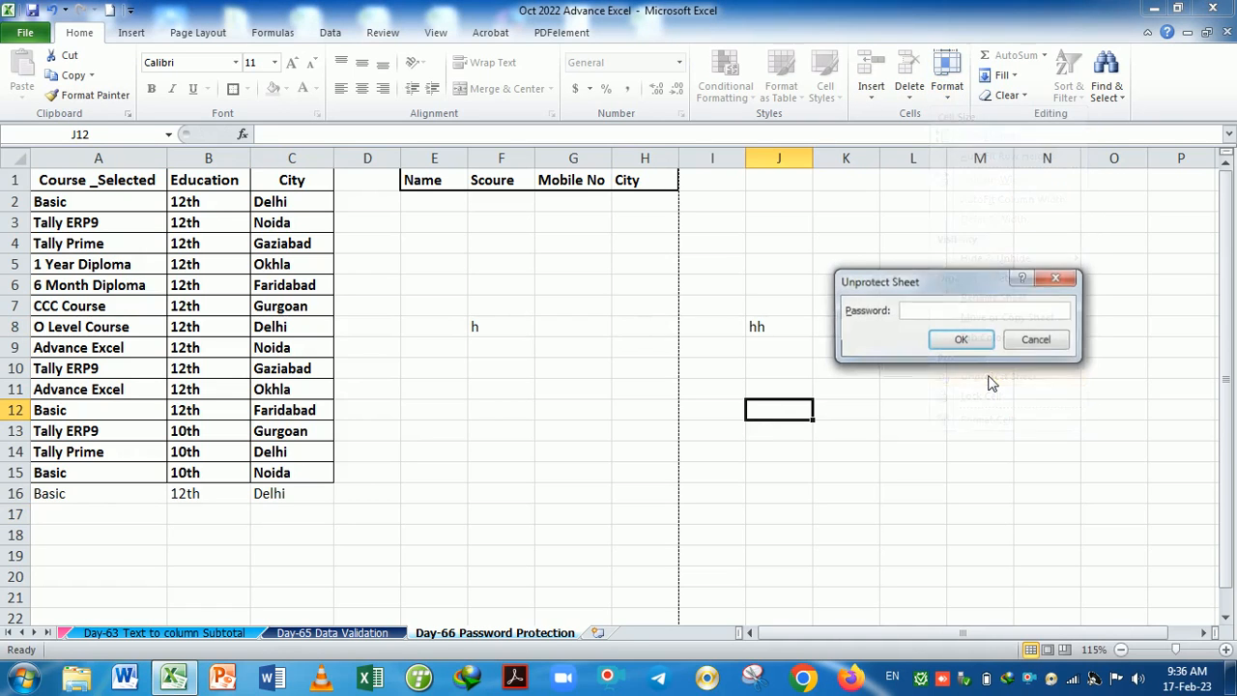
{"action": "left_click", "coordinate": [945, 340]}
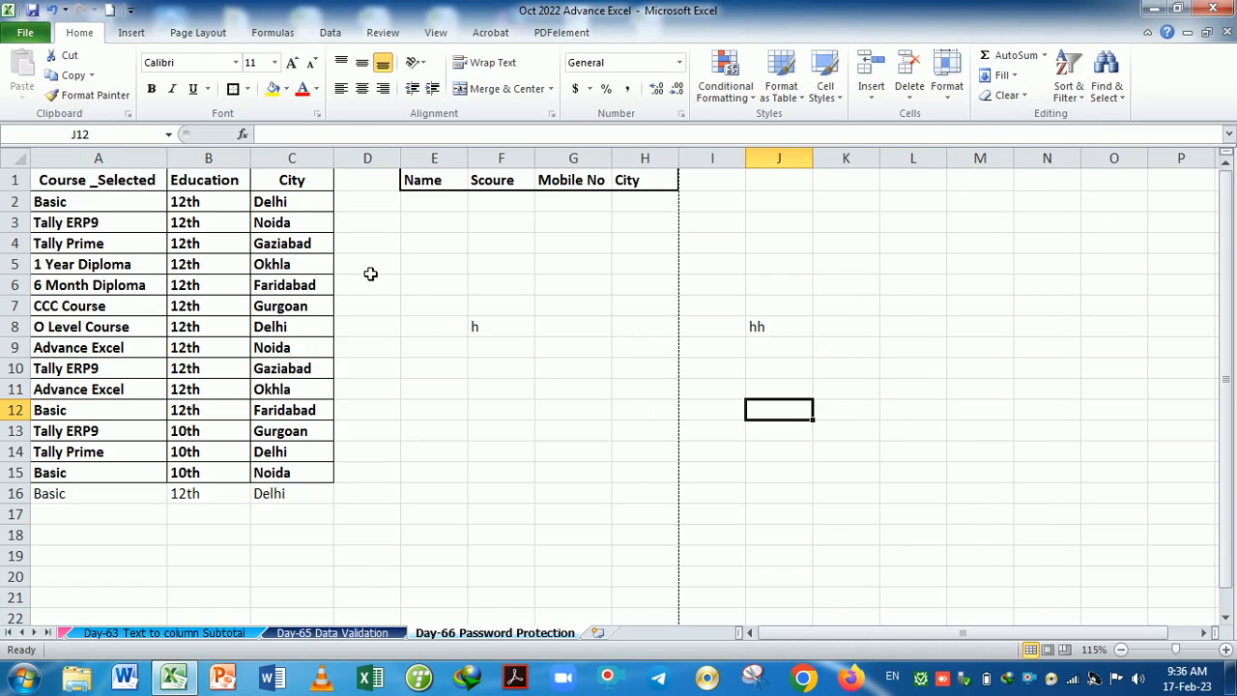
{"action": "left_click_drag", "start_coordinate": [124, 186], "coordinate": [267, 188]}
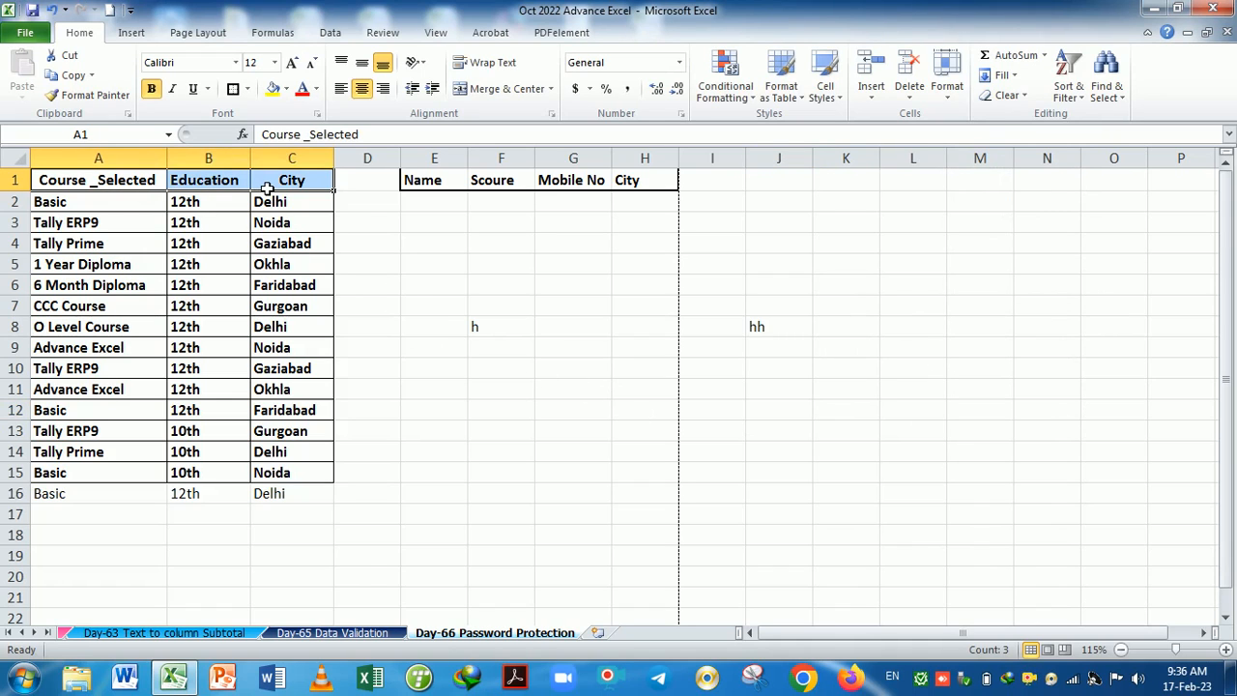
{"action": "key", "text": "ctrl+c"}
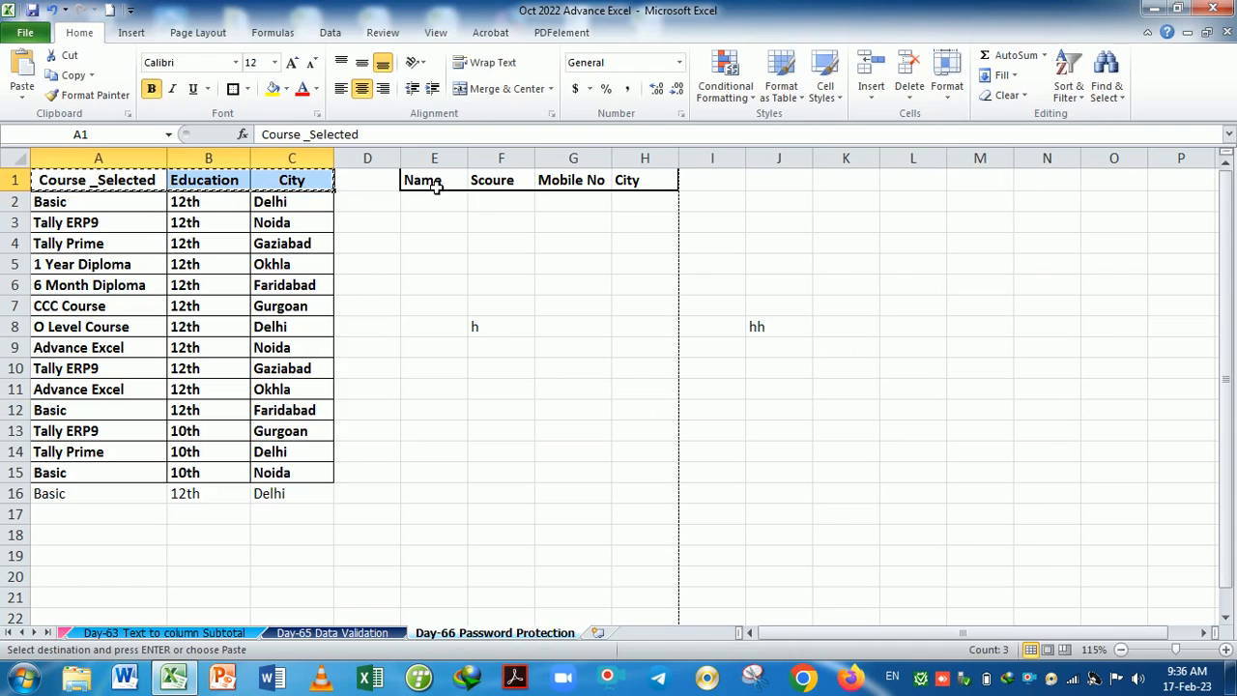
{"action": "left_click_drag", "start_coordinate": [430, 187], "coordinate": [599, 187]}
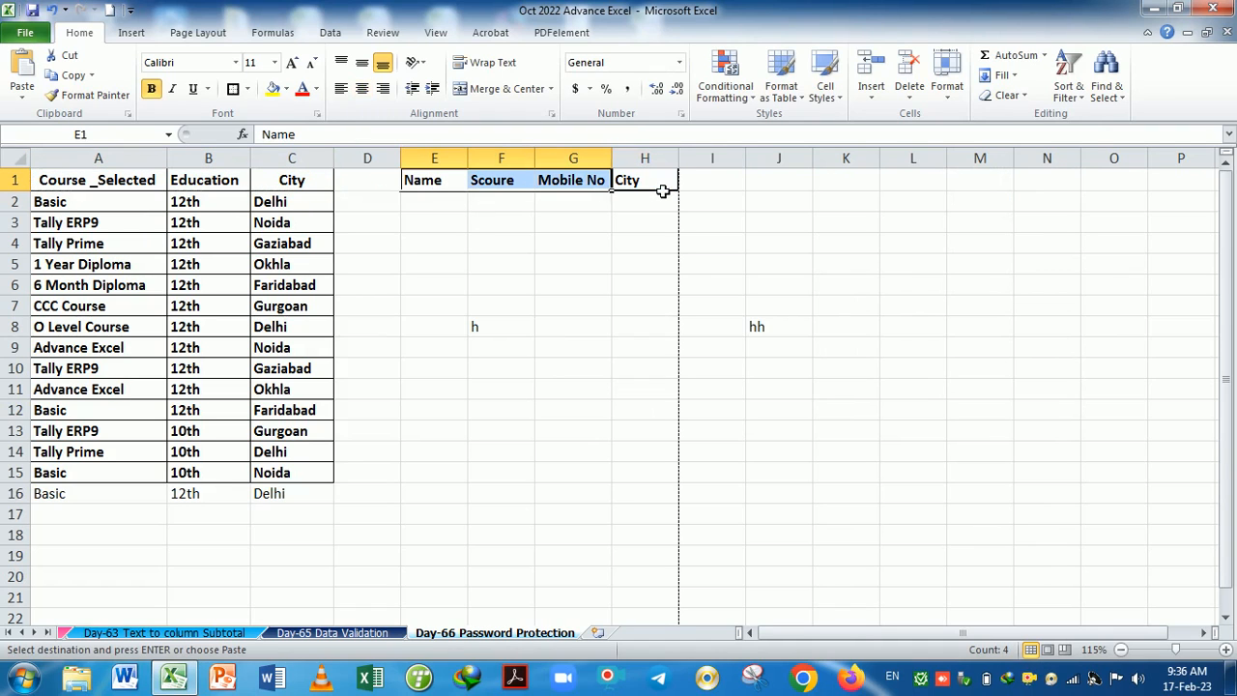
Paste the headers into E1, left-align E1:H1, fit columns E and F, and narrow column D.
{"action": "key", "text": "Return"}
{"action": "left_click_drag", "start_coordinate": [721, 269], "coordinate": [644, 265]}
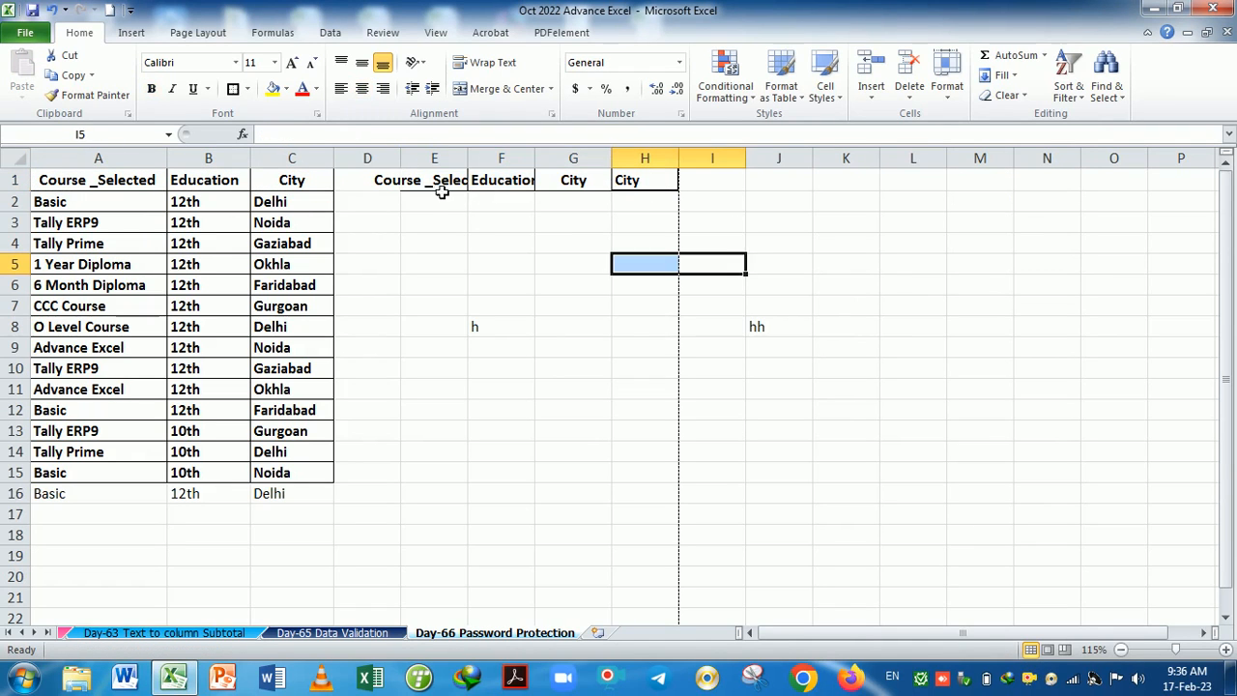
{"action": "left_click_drag", "start_coordinate": [441, 192], "coordinate": [652, 193]}
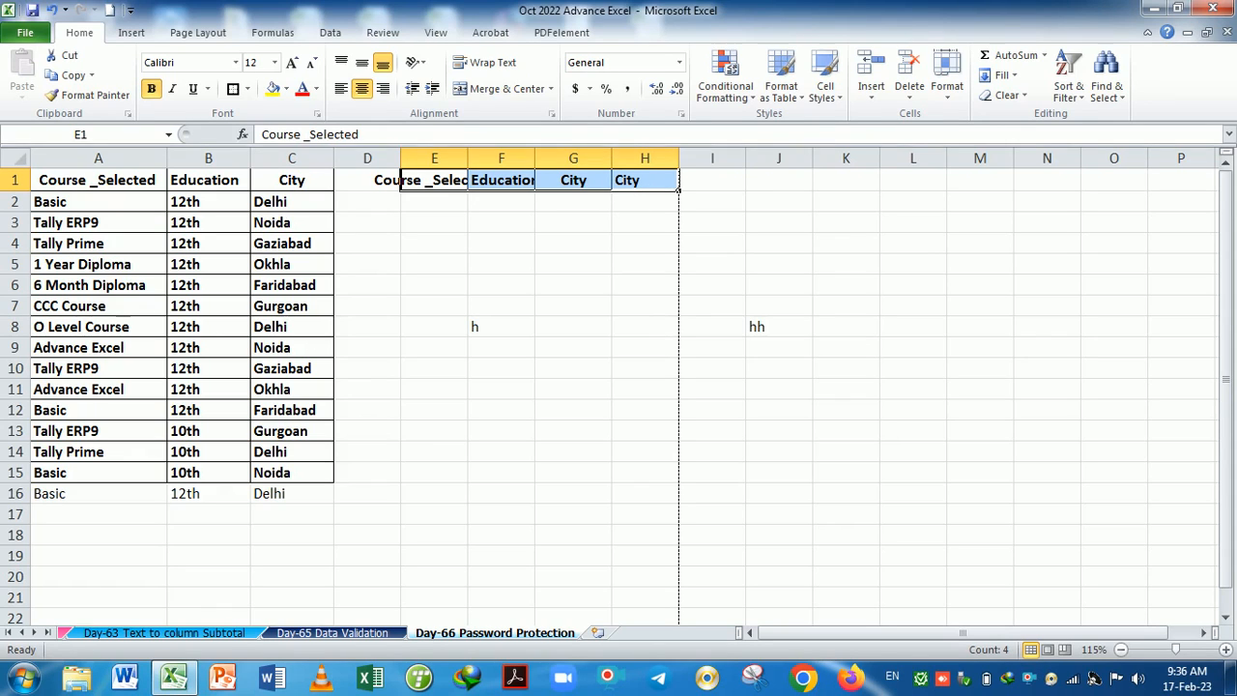
{"action": "left_click", "coordinate": [340, 89]}
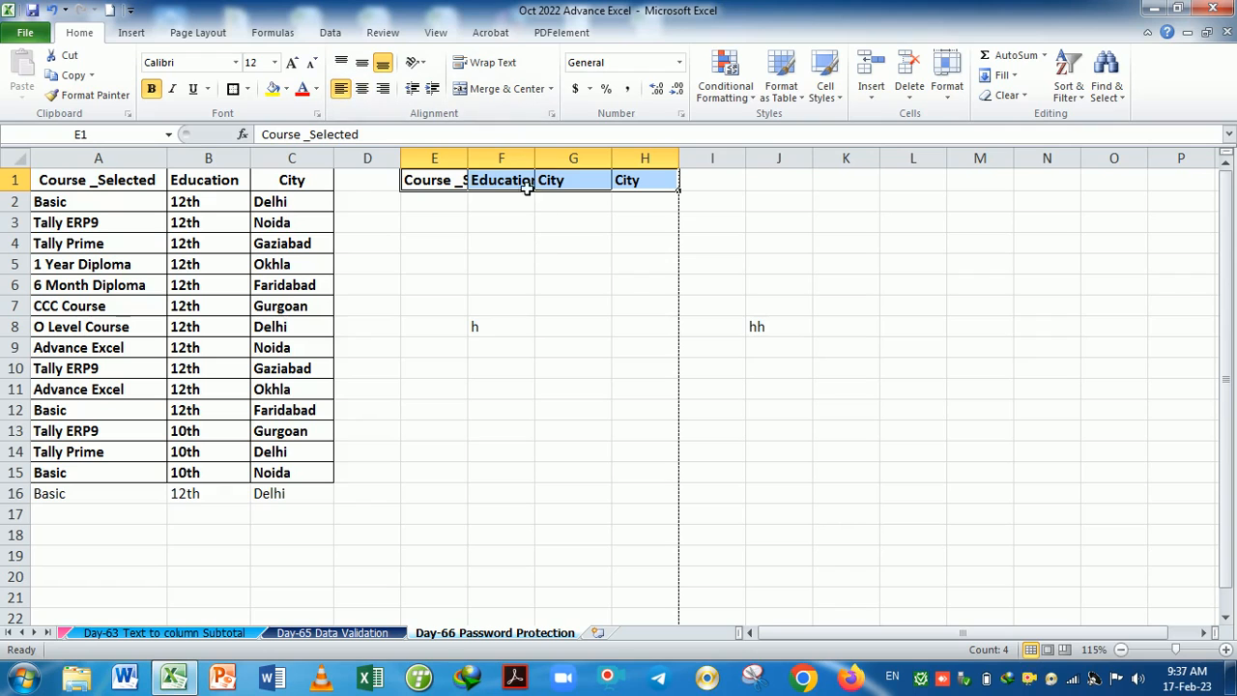
{"action": "double_click", "coordinate": [468, 158]}
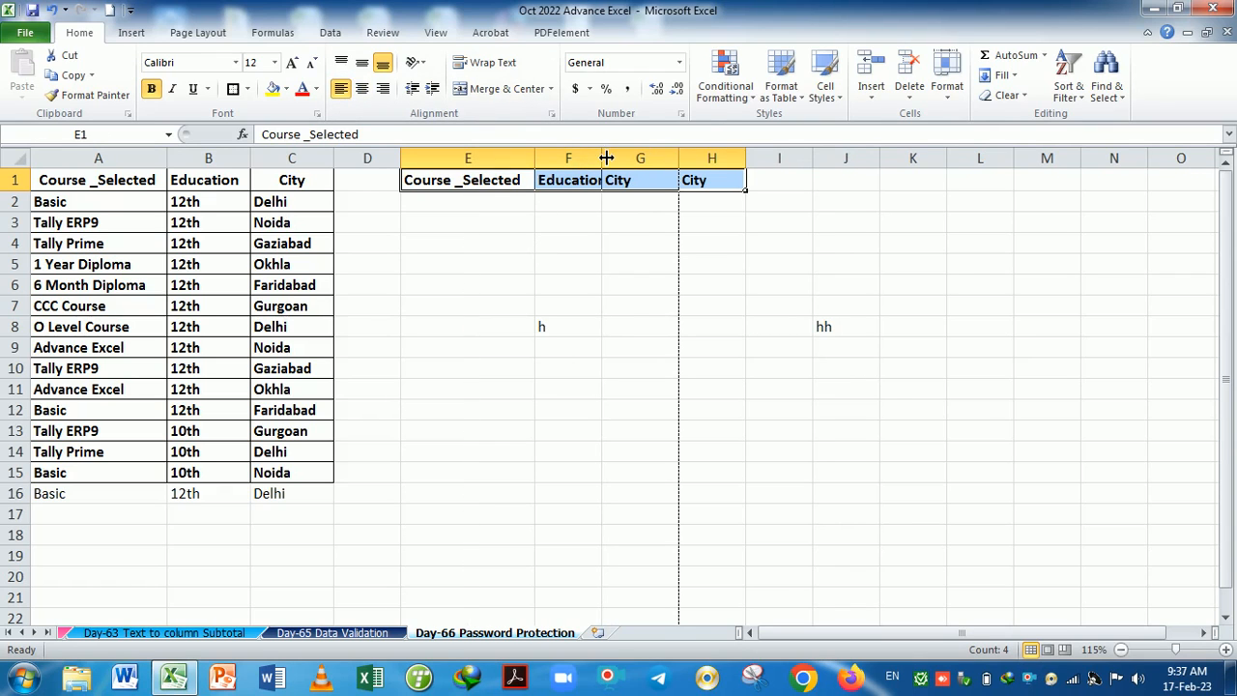
{"action": "left_click_drag", "start_coordinate": [601, 157], "coordinate": [603, 157]}
{"action": "left_click_drag", "start_coordinate": [680, 159], "coordinate": [635, 159]}
{"action": "left_click", "coordinate": [680, 268]}
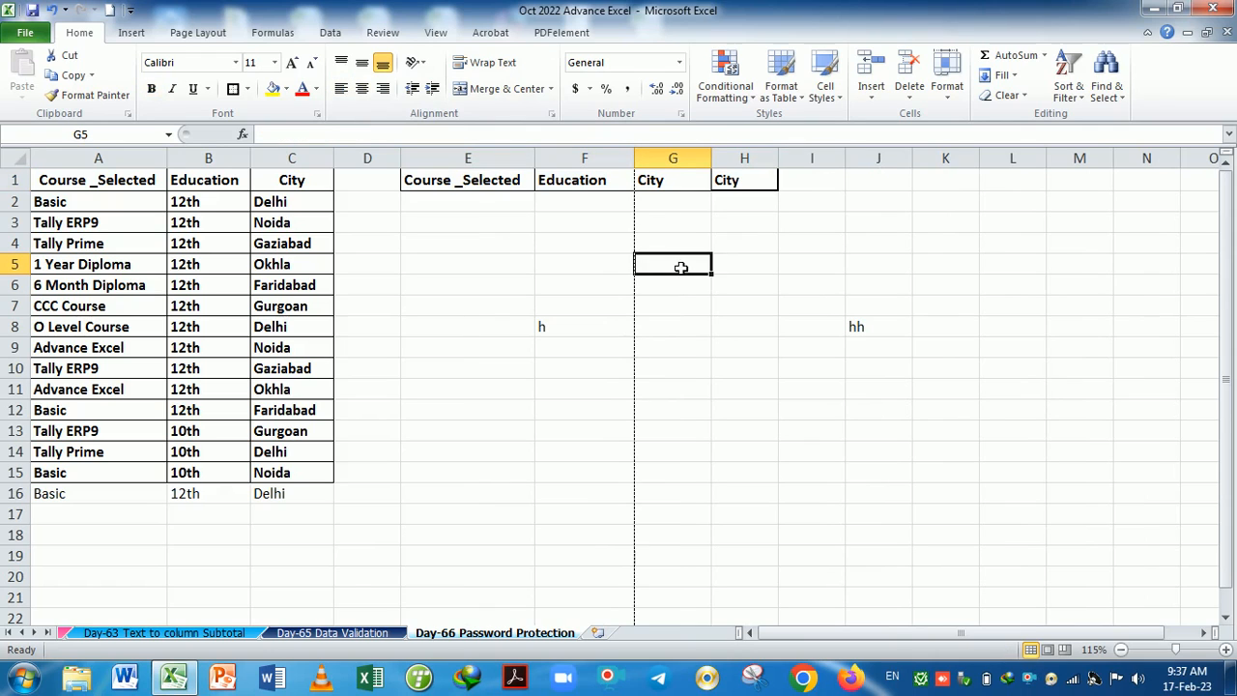
{"action": "left_click_drag", "start_coordinate": [402, 171], "coordinate": [692, 184]}
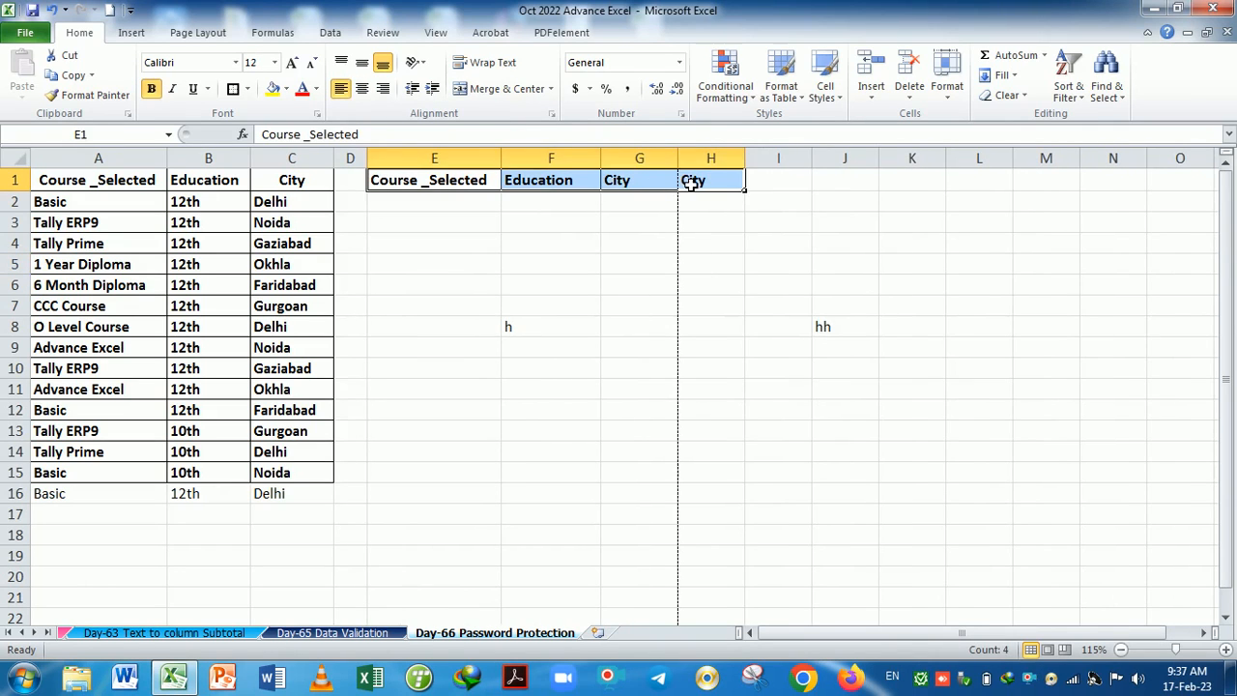
Copy the E1:H1 header row to J1:M1 and autofit columns J and K.
{"action": "key", "text": "ctrl+c"}
{"action": "left_click", "coordinate": [844, 183]}
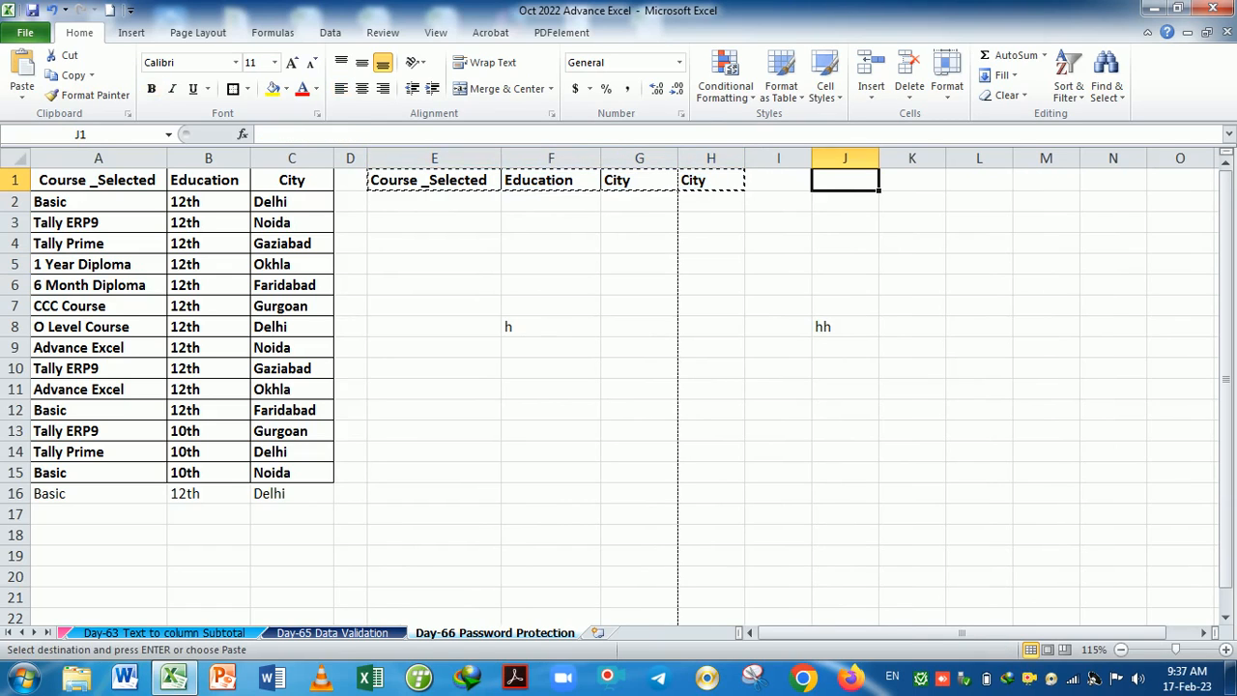
{"action": "key", "text": "Return"}
{"action": "left_click", "coordinate": [910, 250]}
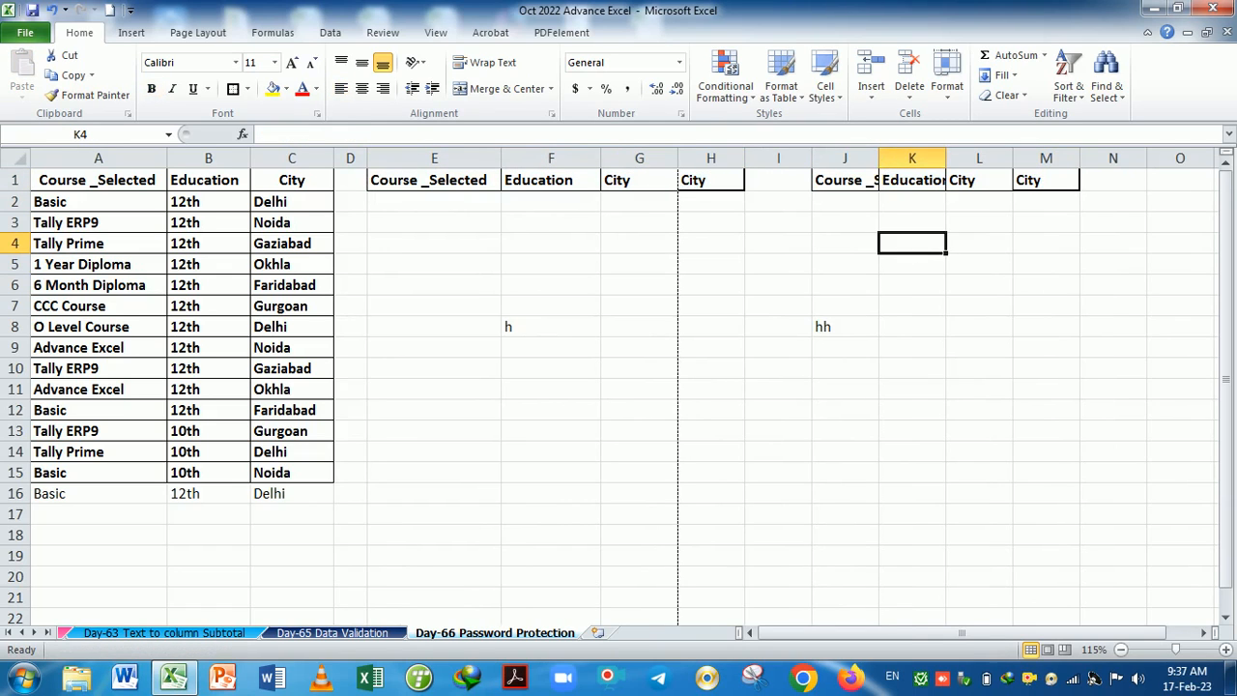
{"action": "double_click", "coordinate": [879, 157]}
{"action": "double_click", "coordinate": [1014, 160]}
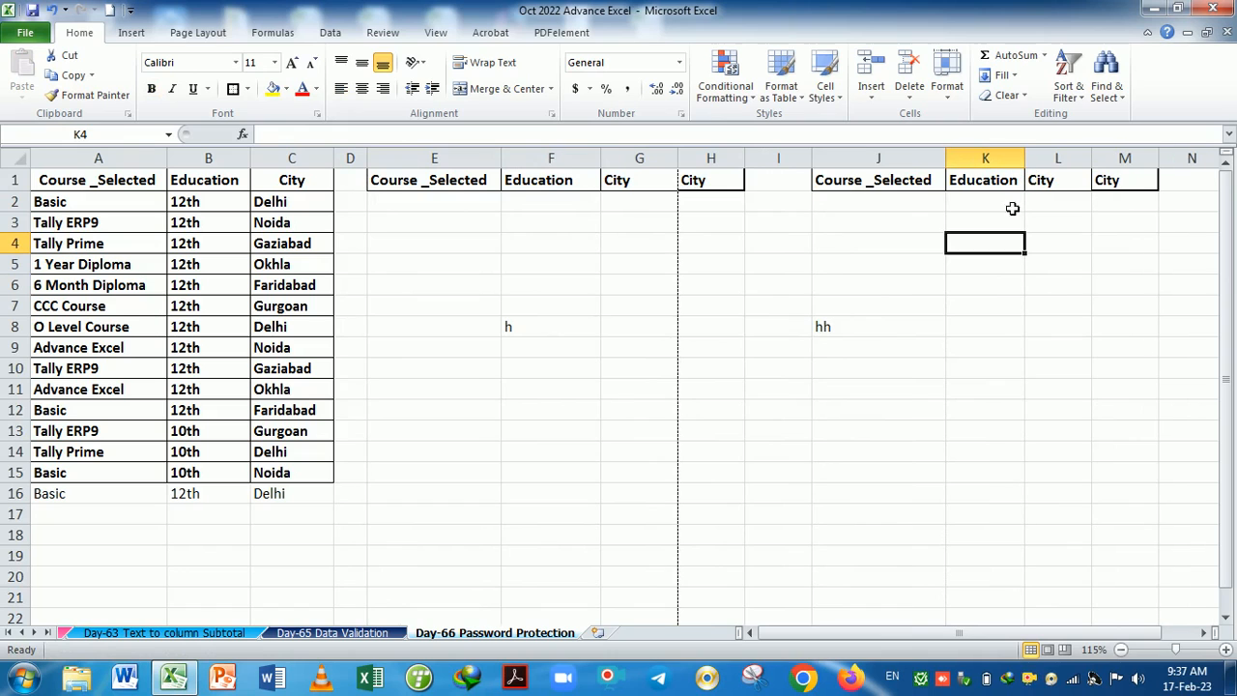
Narrow column G and apply All Borders to E1:H21.
{"action": "left_click_drag", "start_coordinate": [689, 159], "coordinate": [660, 160]}
{"action": "left_click_drag", "start_coordinate": [444, 182], "coordinate": [676, 596]}
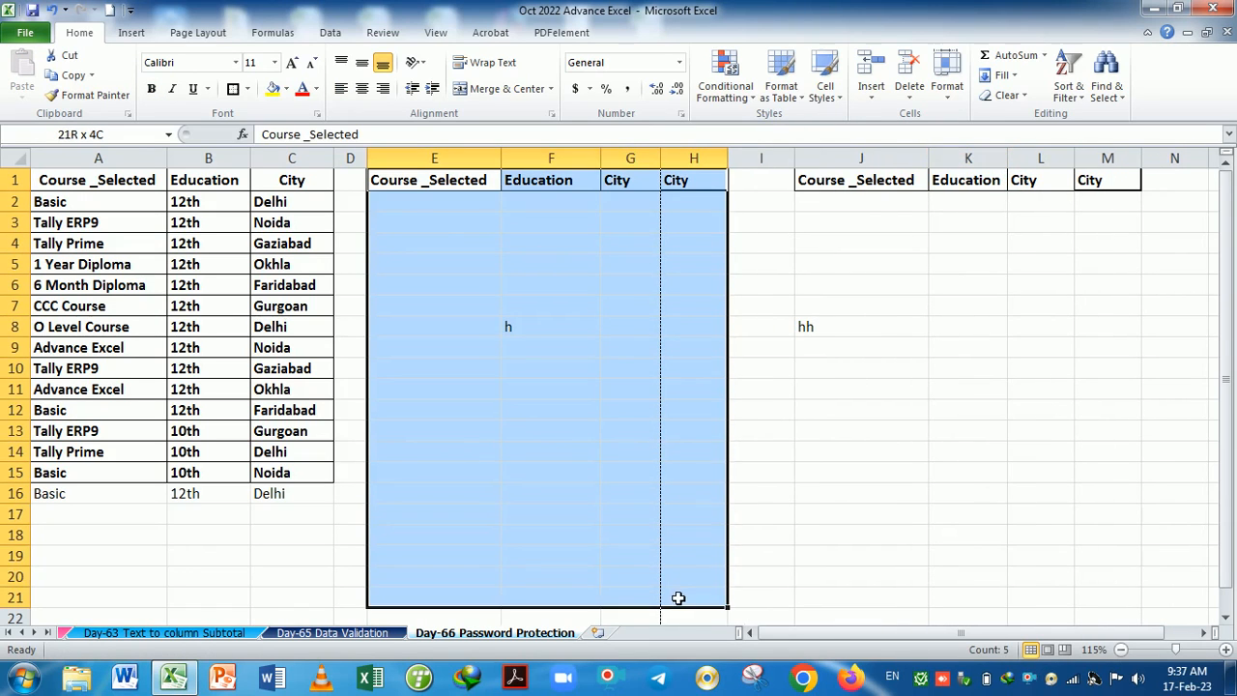
{"action": "left_click", "coordinate": [246, 88]}
{"action": "left_click", "coordinate": [257, 233]}
Apply All Borders to J1:M21, then reselect the E1:H21 table.
{"action": "left_click", "coordinate": [860, 305]}
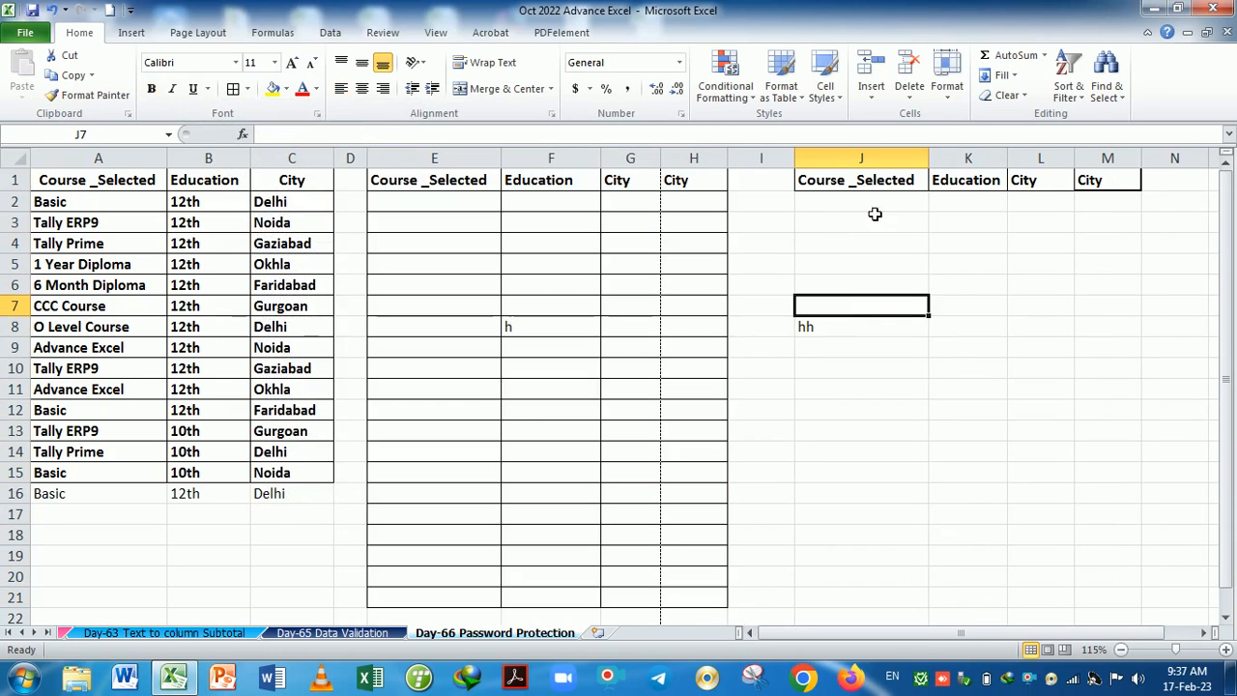
{"action": "left_click_drag", "start_coordinate": [821, 181], "coordinate": [1085, 594]}
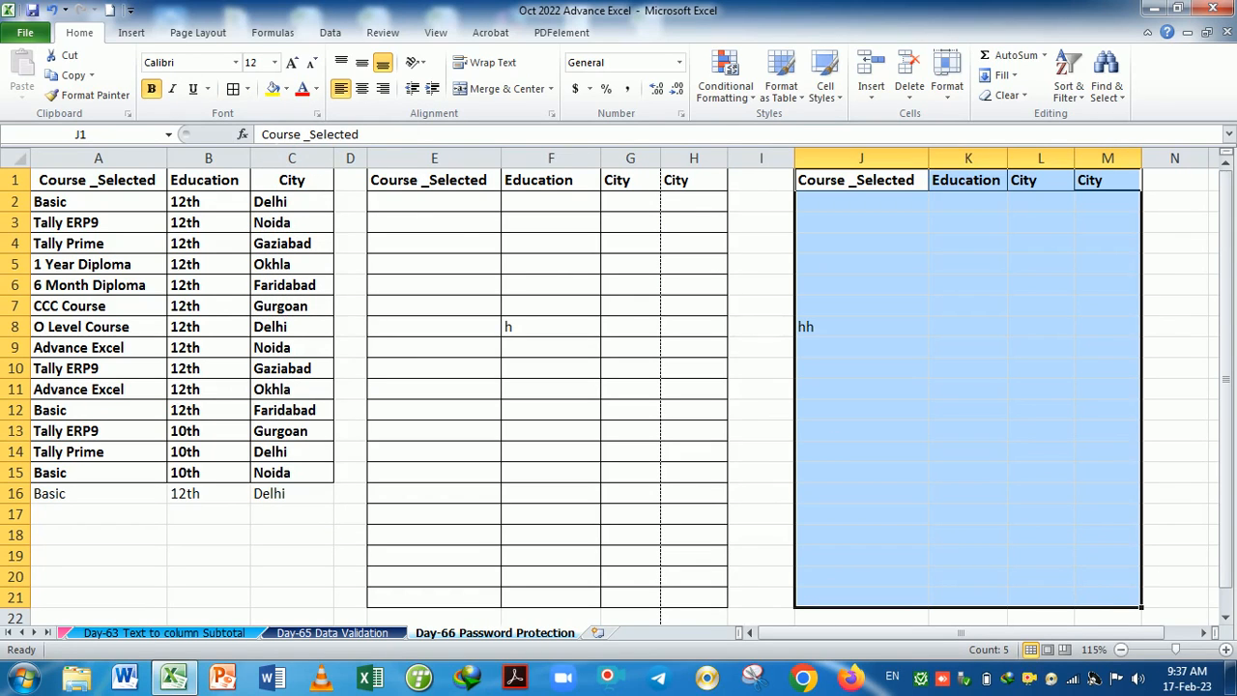
{"action": "left_click", "coordinate": [233, 88]}
{"action": "left_click", "coordinate": [527, 287]}
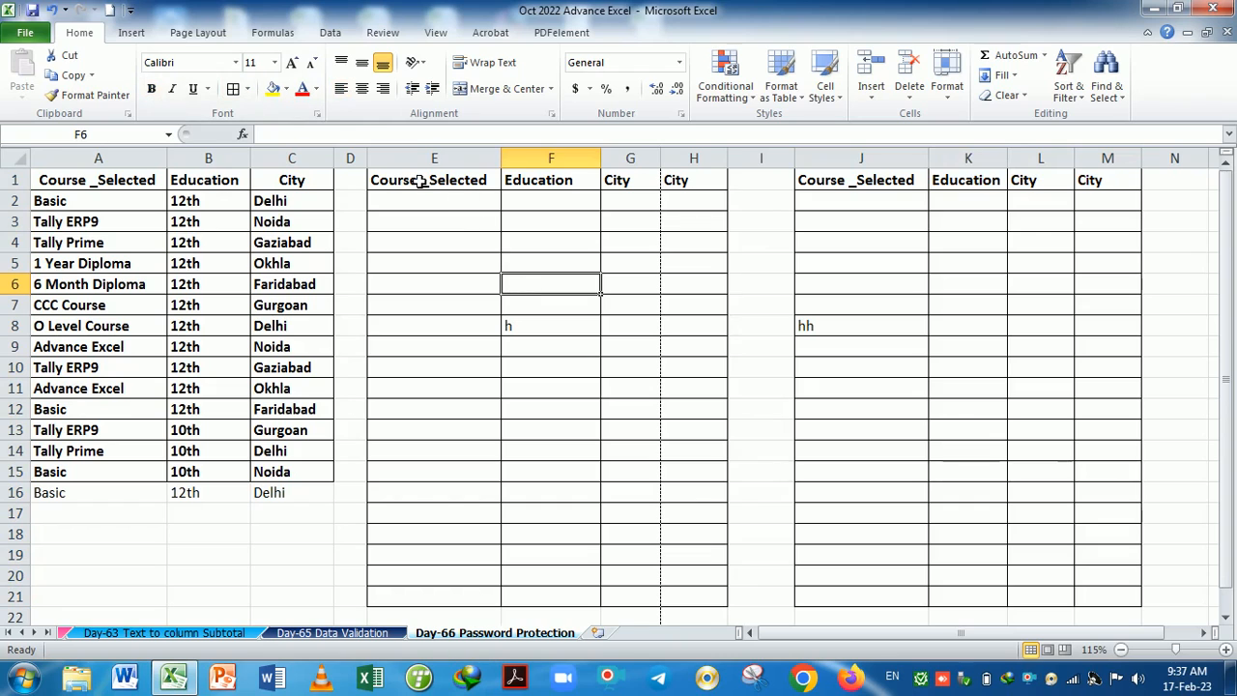
{"action": "left_click_drag", "start_coordinate": [422, 182], "coordinate": [704, 619]}
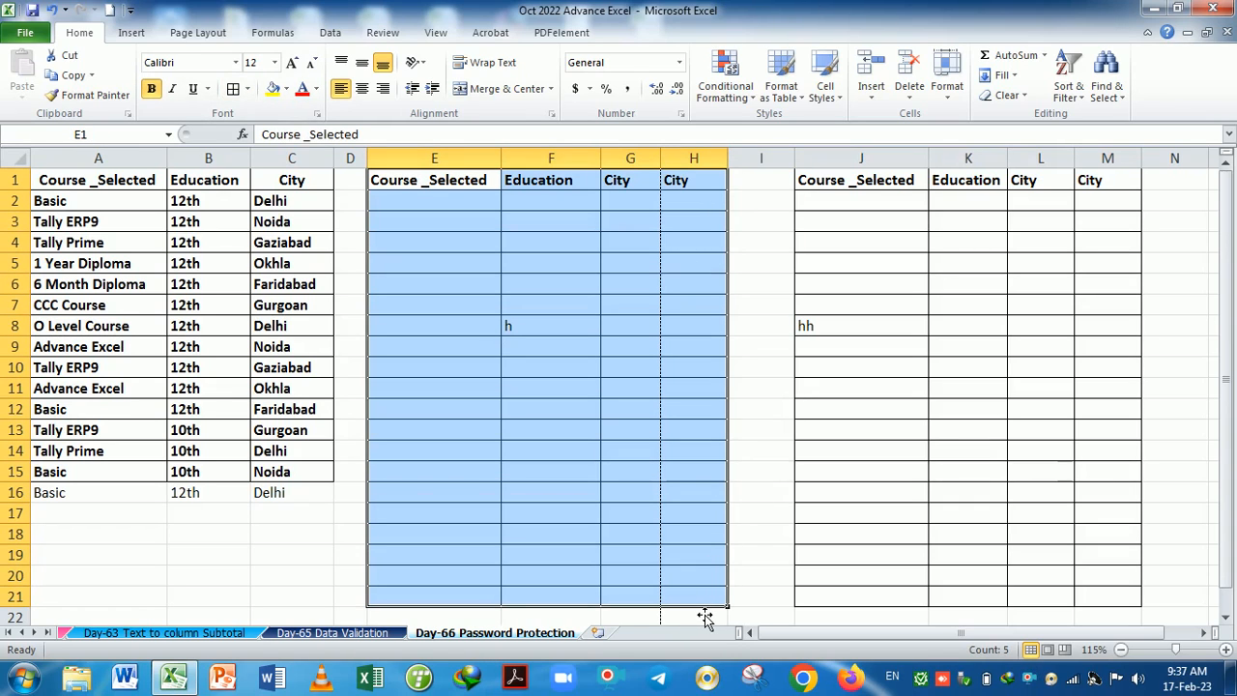
{"action": "left_click", "coordinate": [390, 39]}
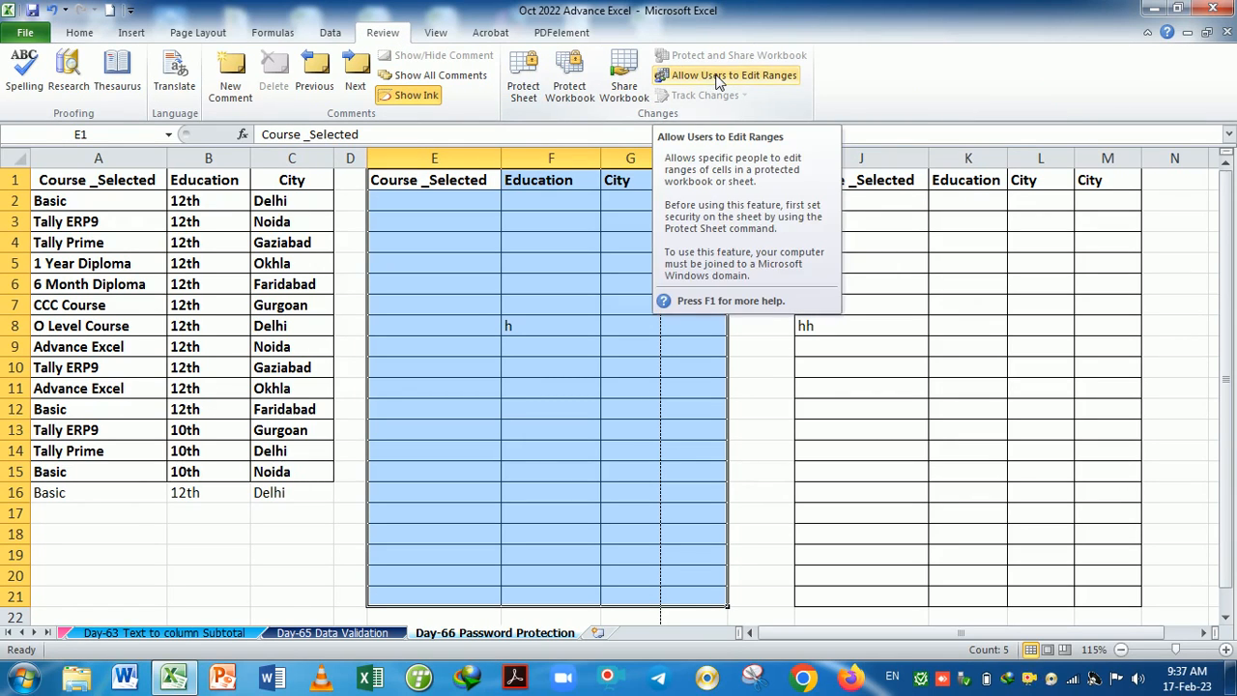
Create editable range Sales 1 for $E$1:$H$21 with a confirmed range password.
{"action": "left_click", "coordinate": [717, 78]}
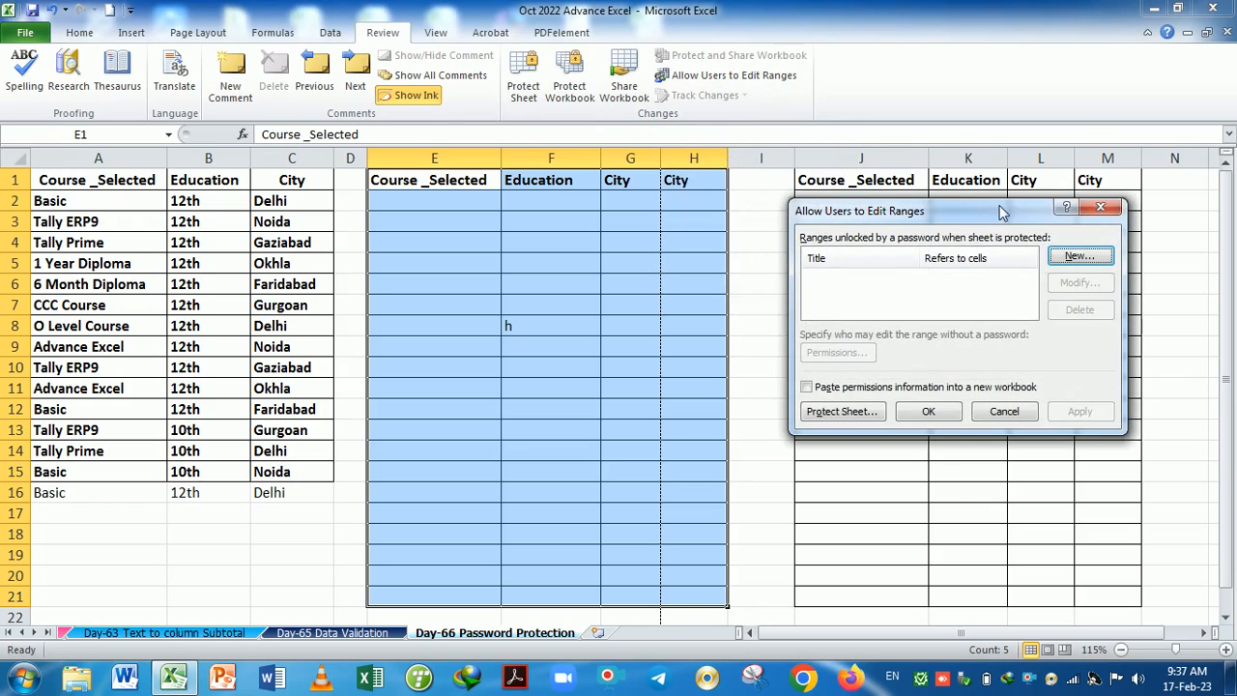
{"action": "left_click_drag", "start_coordinate": [1008, 207], "coordinate": [935, 100]}
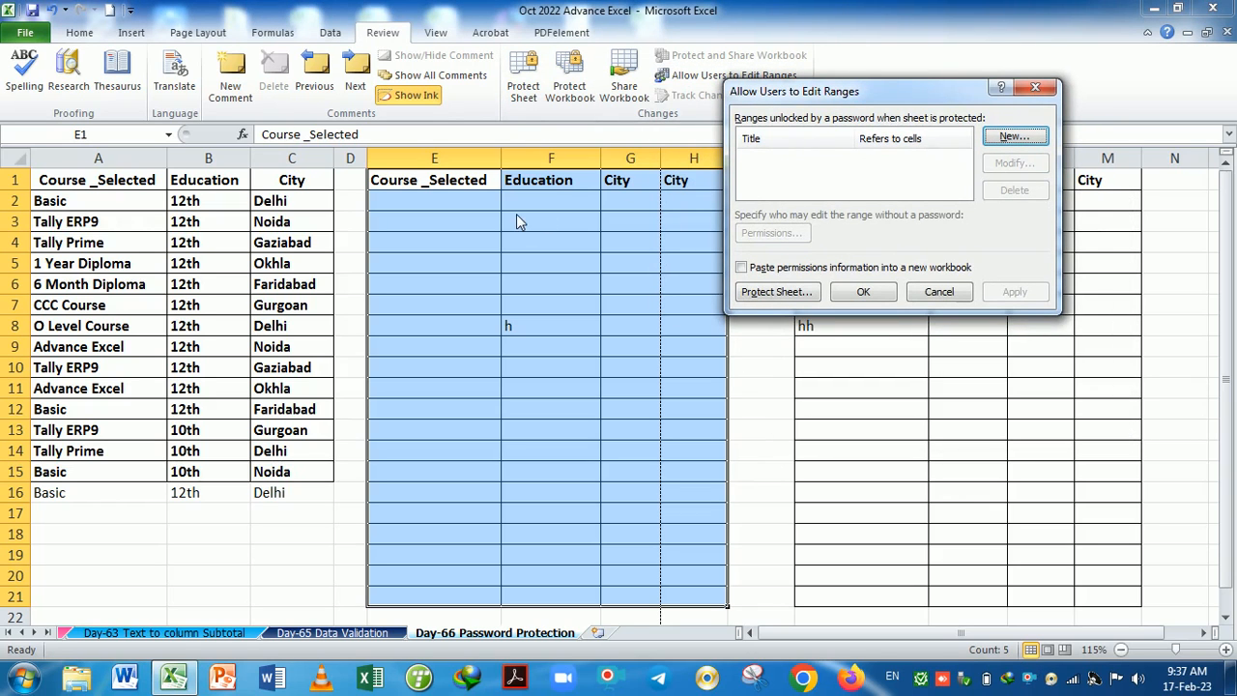
{"action": "left_click", "coordinate": [1024, 141]}
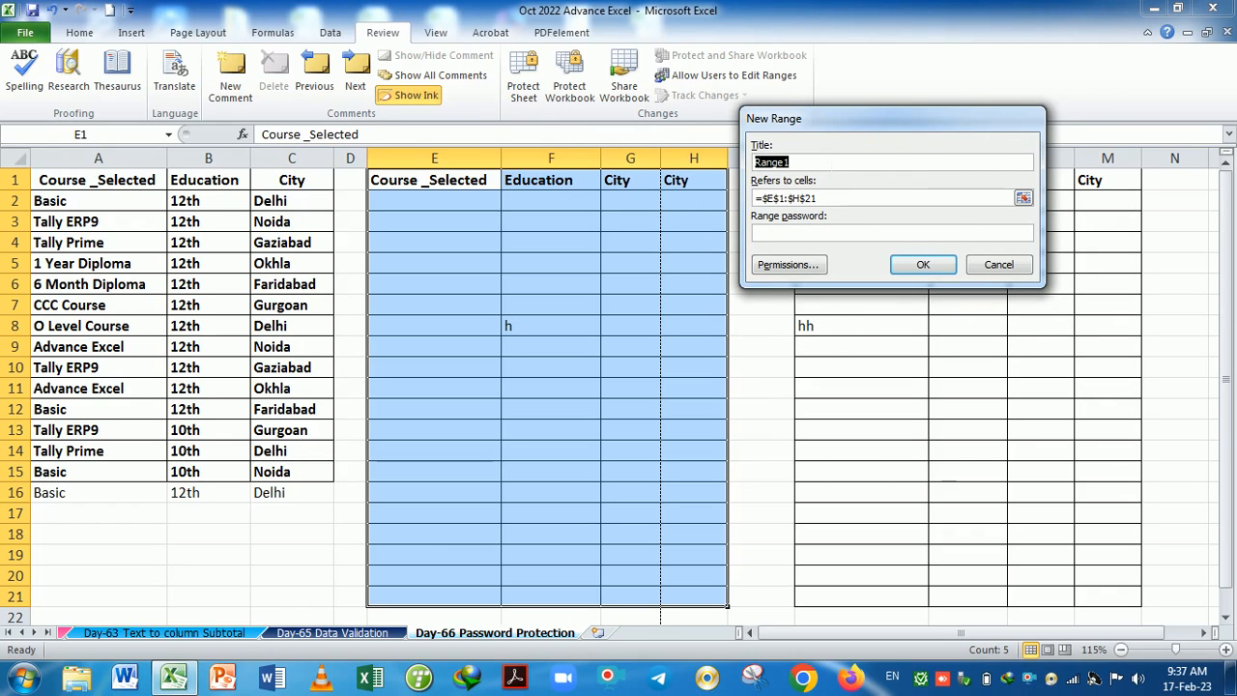
{"action": "key", "text": "BackSpace"}
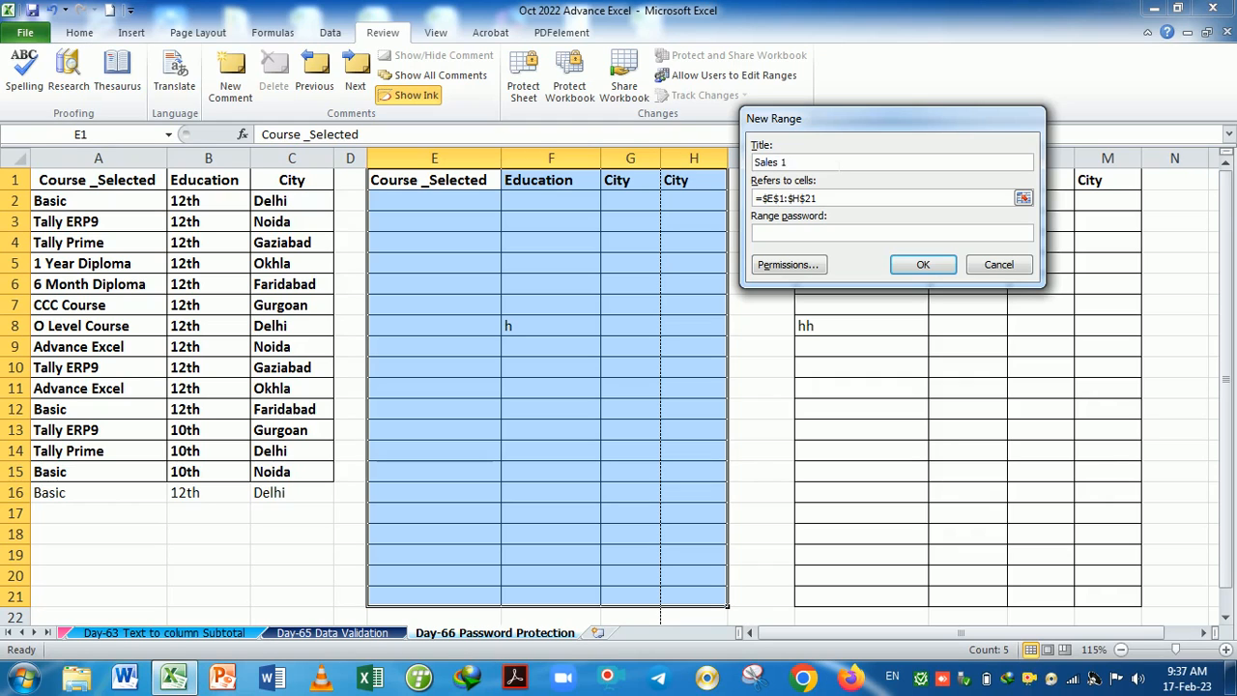
{"action": "key", "text": "Tab"}
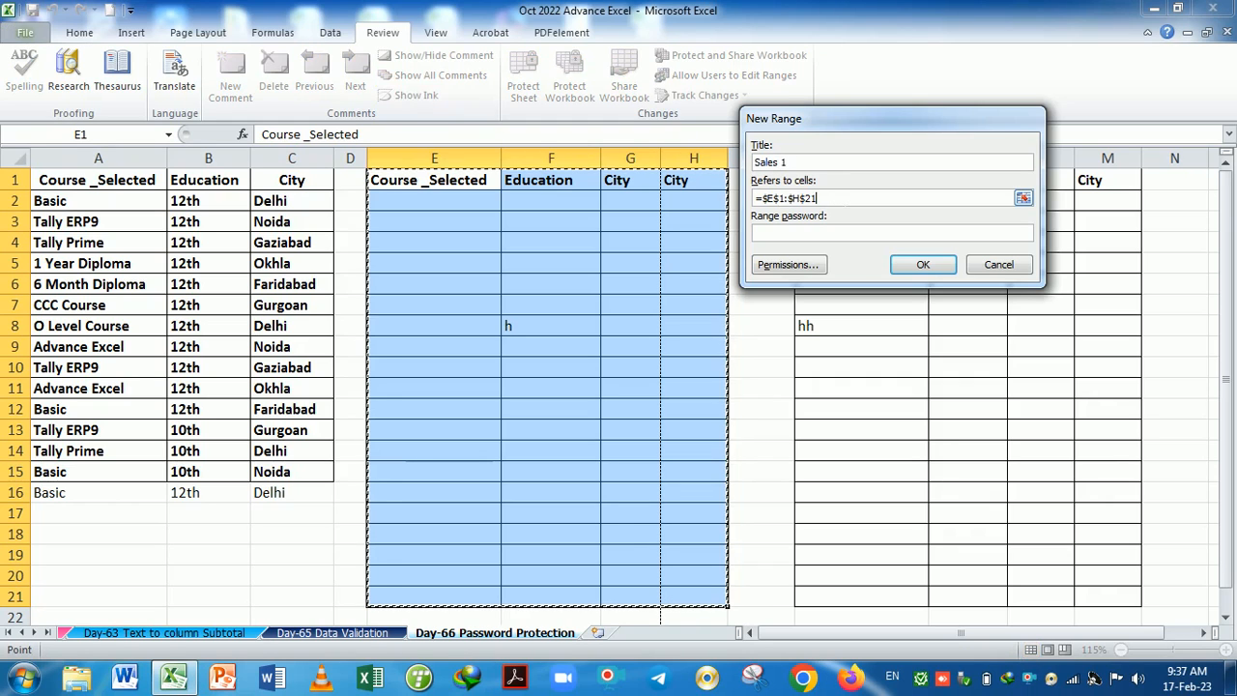
{"action": "key", "text": "Tab"}
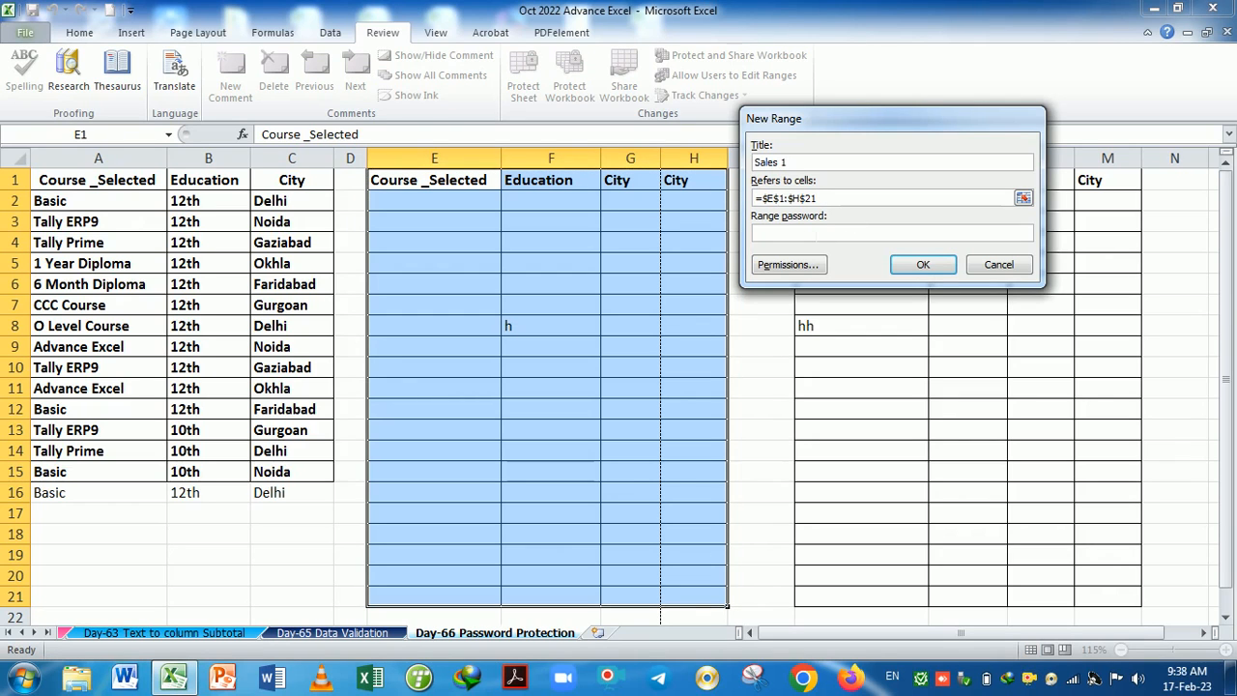
{"action": "left_click", "coordinate": [923, 265]}
{"action": "type", "text": "1"}
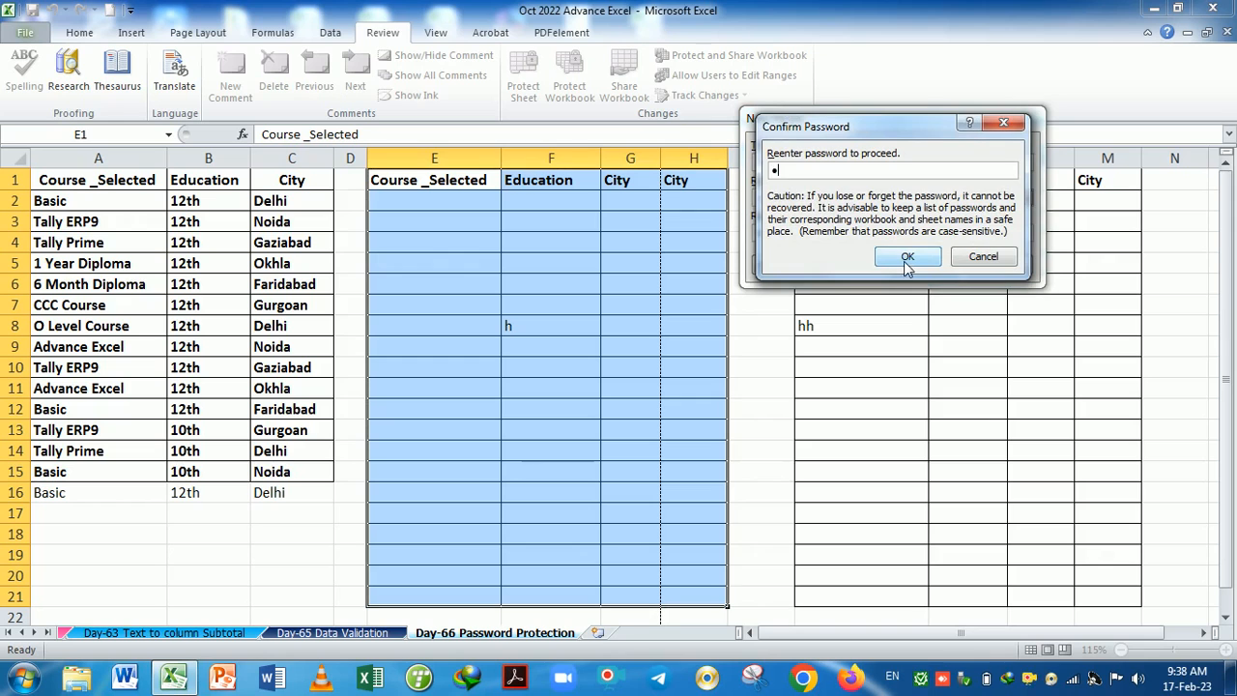
{"action": "left_click", "coordinate": [906, 257]}
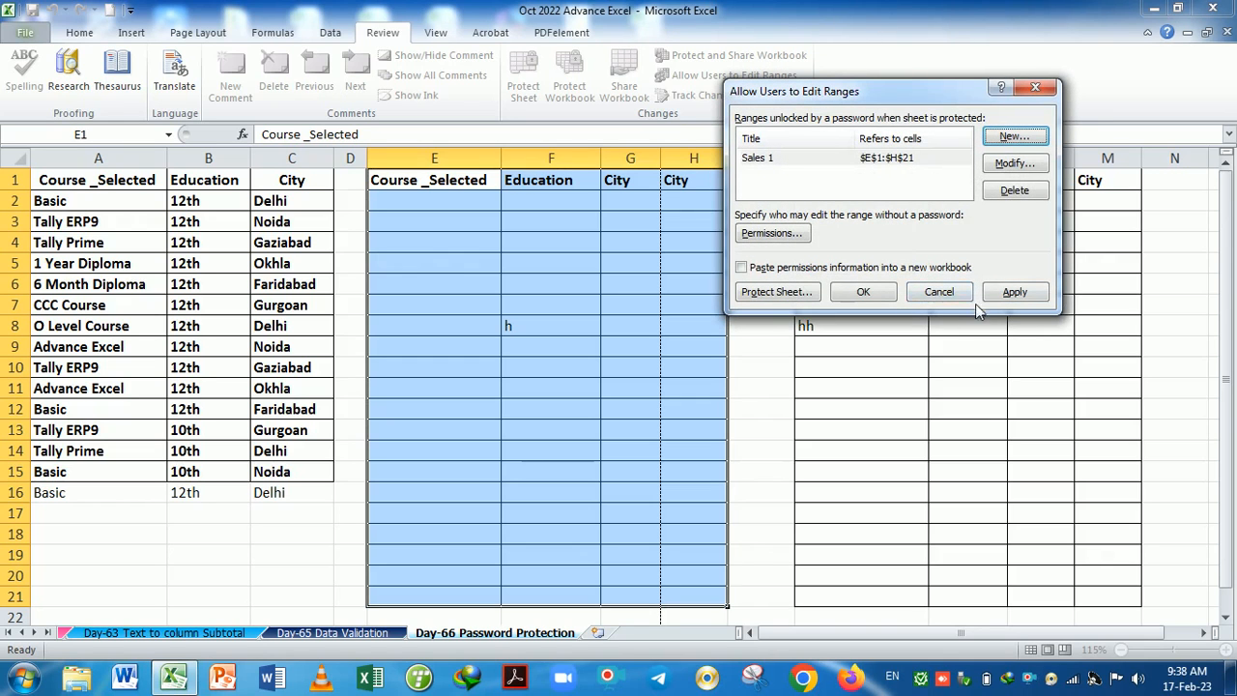
{"action": "left_click_drag", "start_coordinate": [912, 94], "coordinate": [532, 181]}
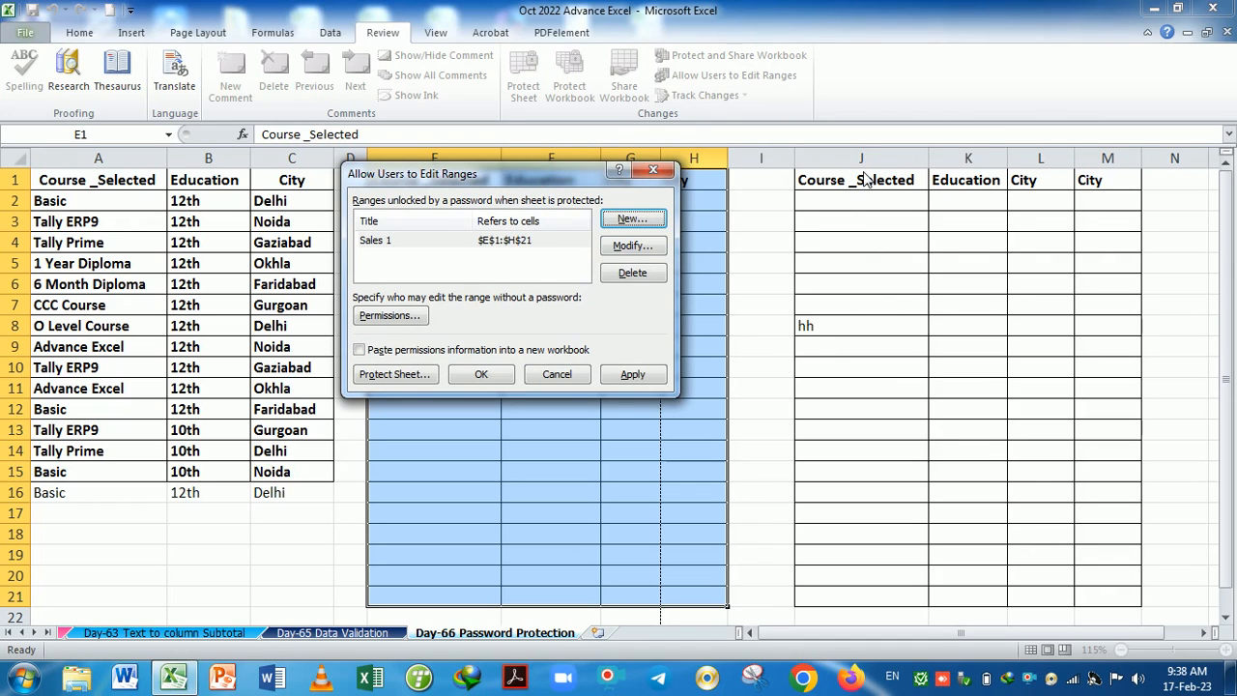
Add Range2 covering $J$1:$M$21 with a confirmed password, apply it, and close the list.
{"action": "left_click", "coordinate": [631, 218]}
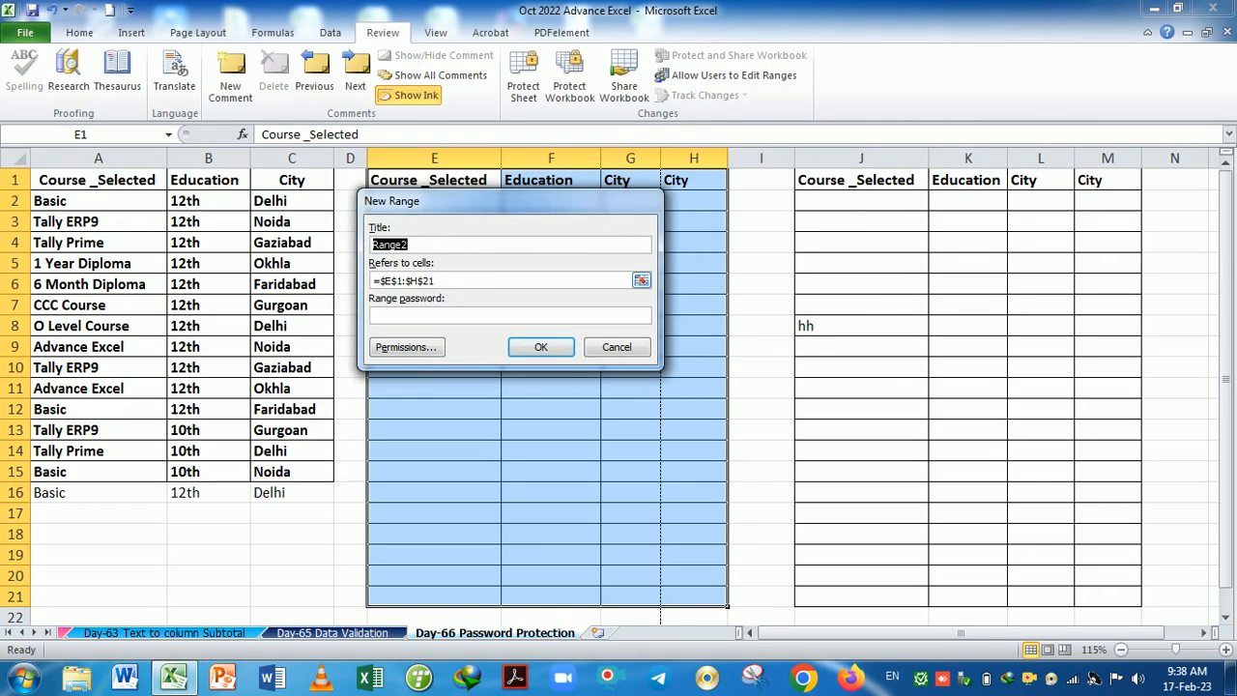
{"action": "key", "text": "Tab"}
{"action": "key", "text": "BackSpace"}
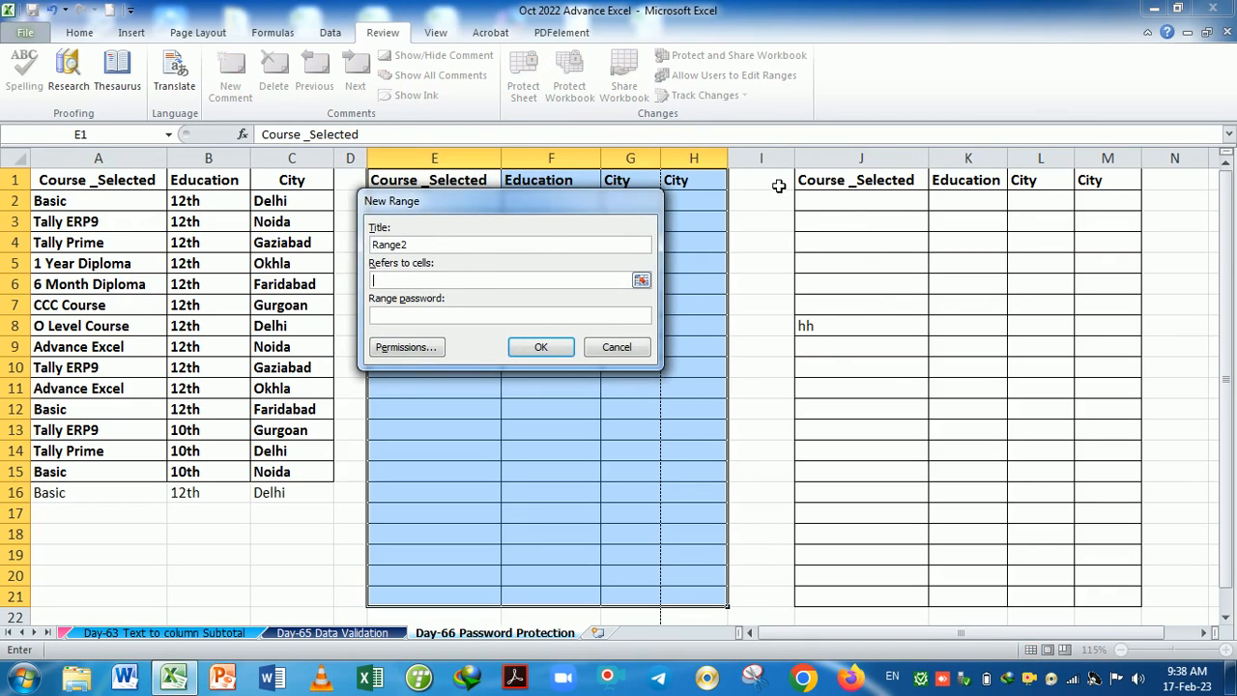
{"action": "left_click_drag", "start_coordinate": [834, 188], "coordinate": [1105, 597]}
{"action": "key", "text": "Return"}
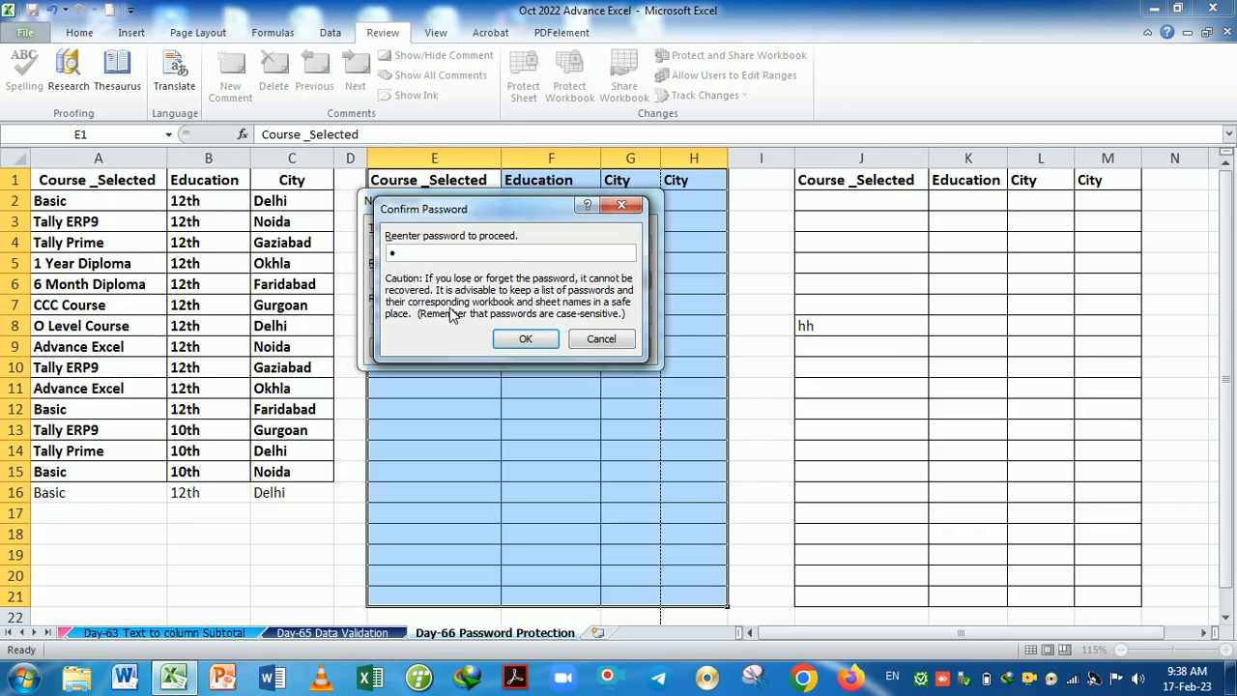
{"action": "key", "text": "Return"}
{"action": "left_click", "coordinate": [632, 375]}
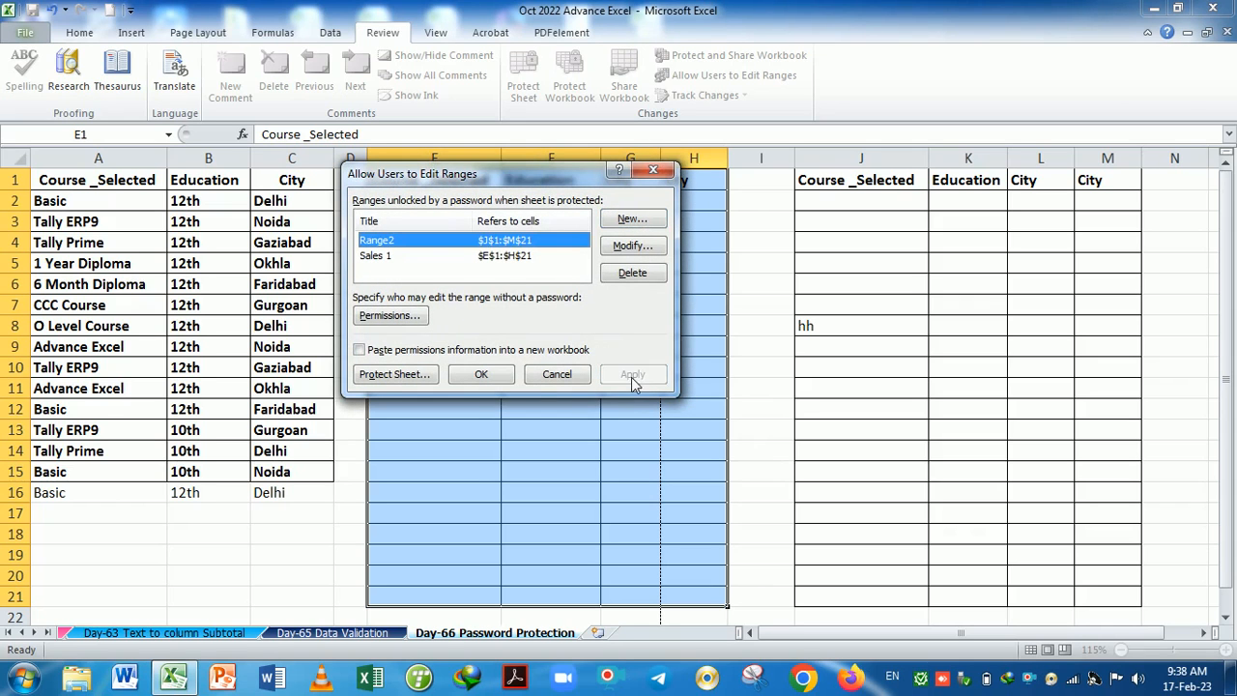
{"action": "left_click", "coordinate": [496, 376]}
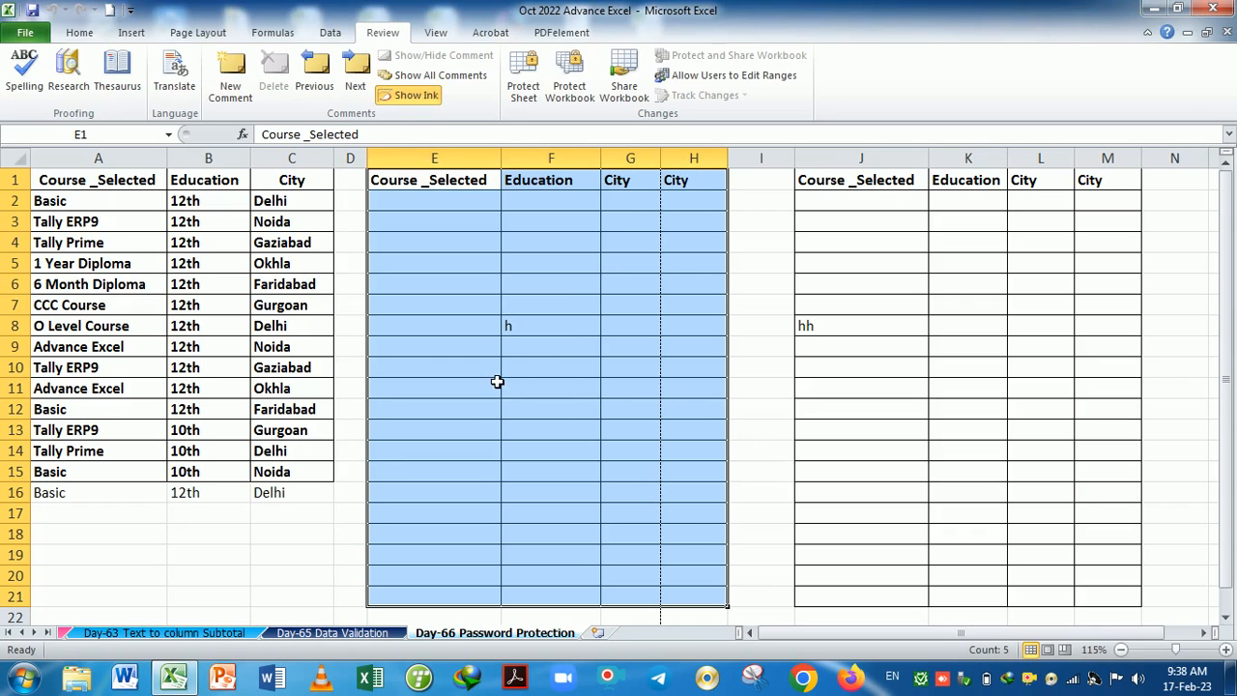
Protect the sheet with Select locked cells allowed and a confirmed password.
{"action": "left_click", "coordinate": [522, 88]}
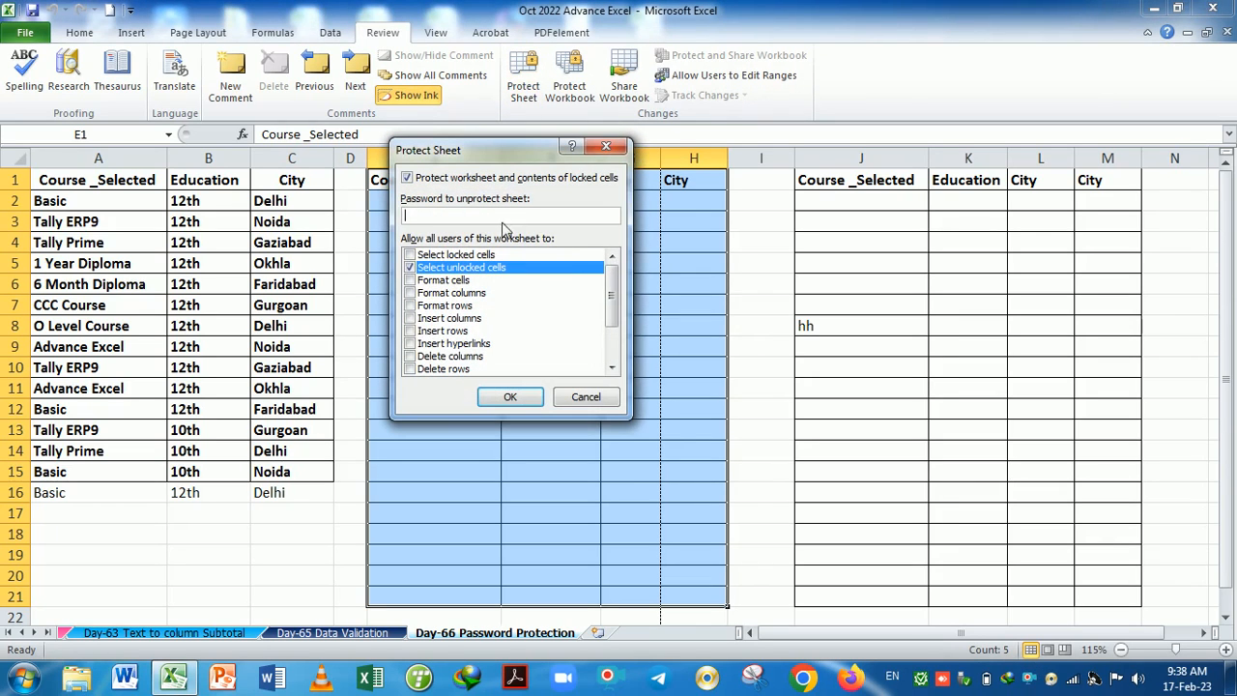
{"action": "left_click", "coordinate": [410, 255]}
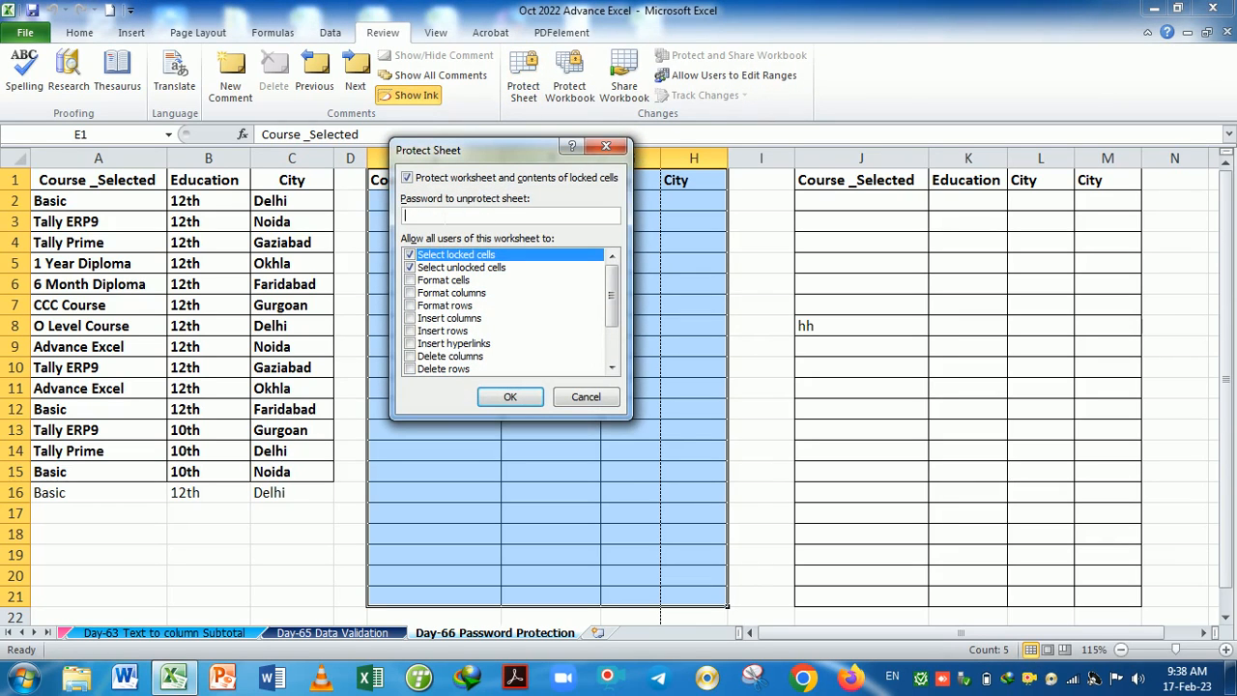
{"action": "key", "text": "Return"}
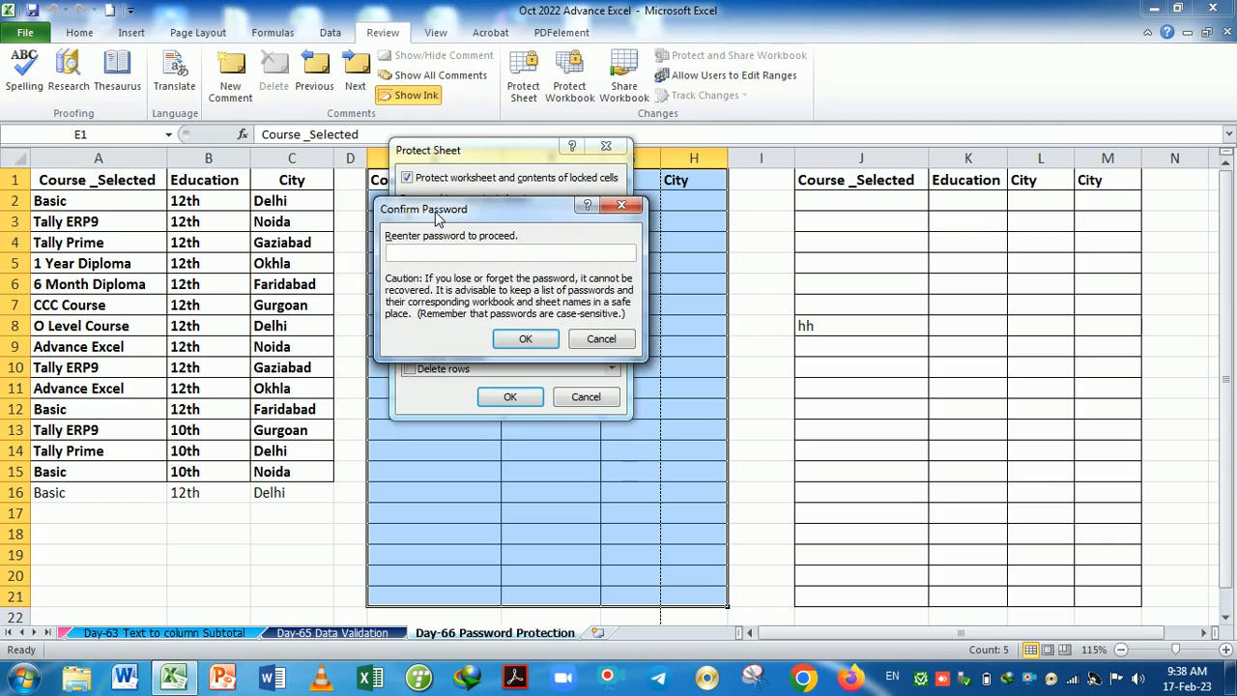
{"action": "key", "text": "Return"}
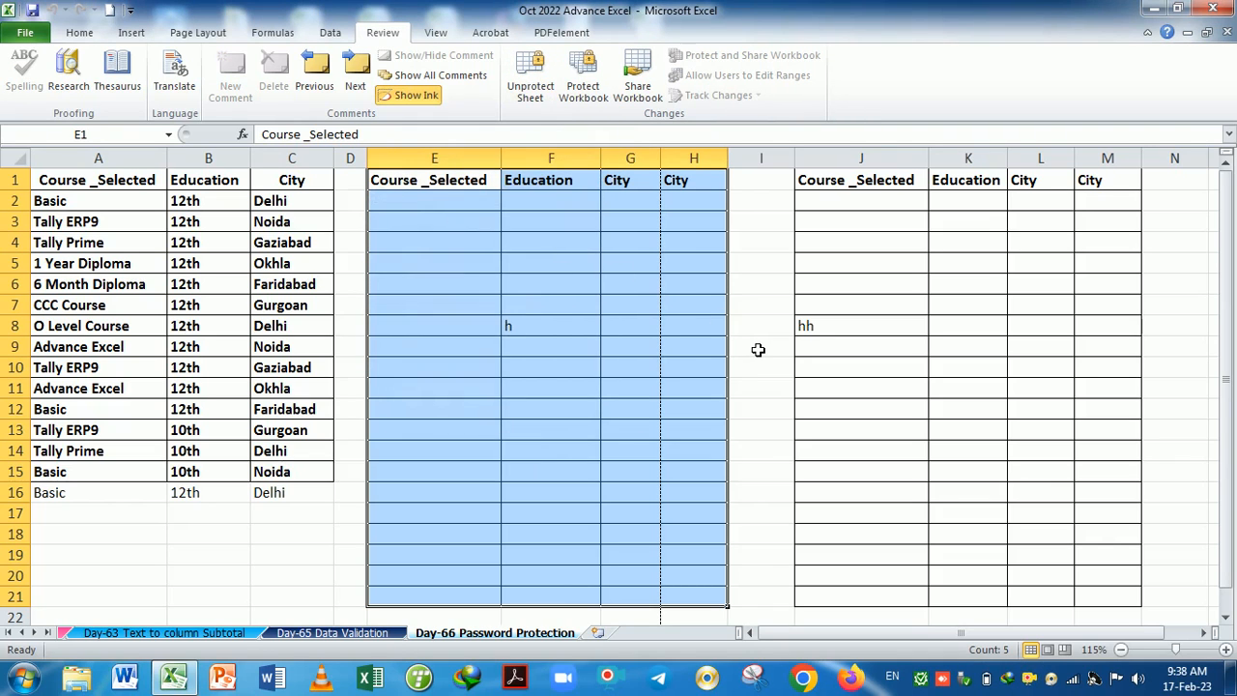
Test the protection by entering 'wer' in cell C18.
{"action": "left_click", "coordinate": [758, 350]}
{"action": "left_click", "coordinate": [307, 491]}
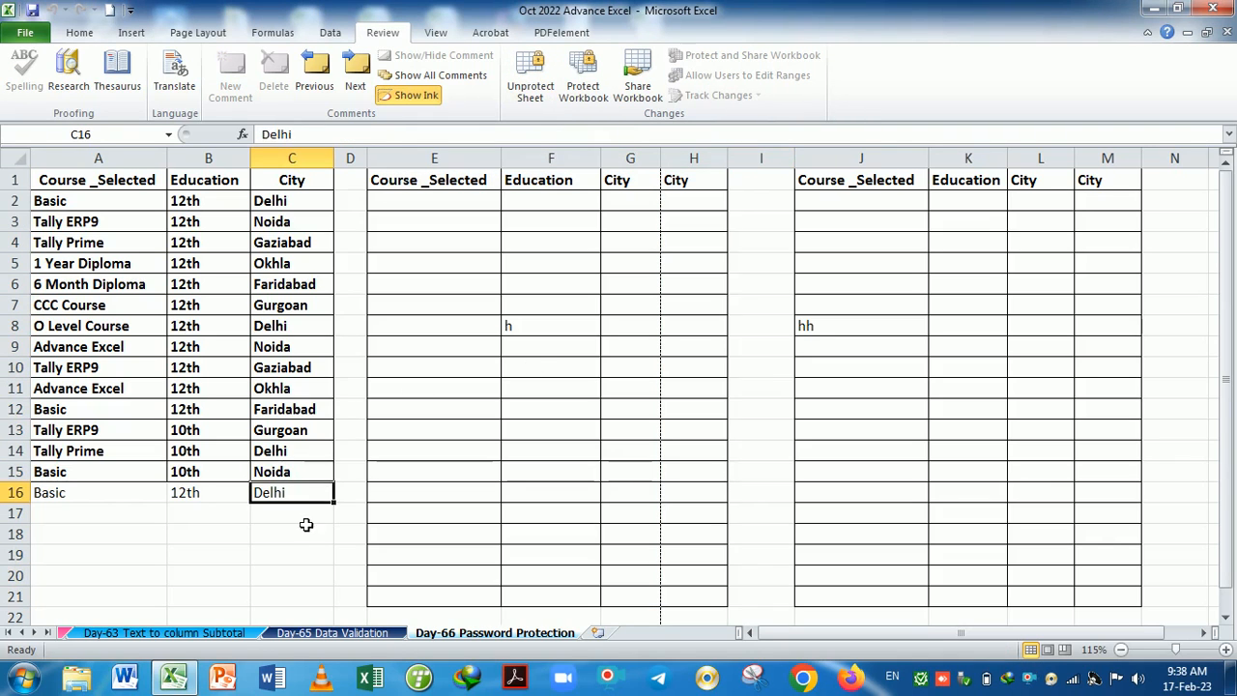
{"action": "left_click", "coordinate": [307, 527]}
{"action": "type", "text": "wer"}
{"action": "key", "text": "Return"}
{"action": "left_click", "coordinate": [314, 532]}
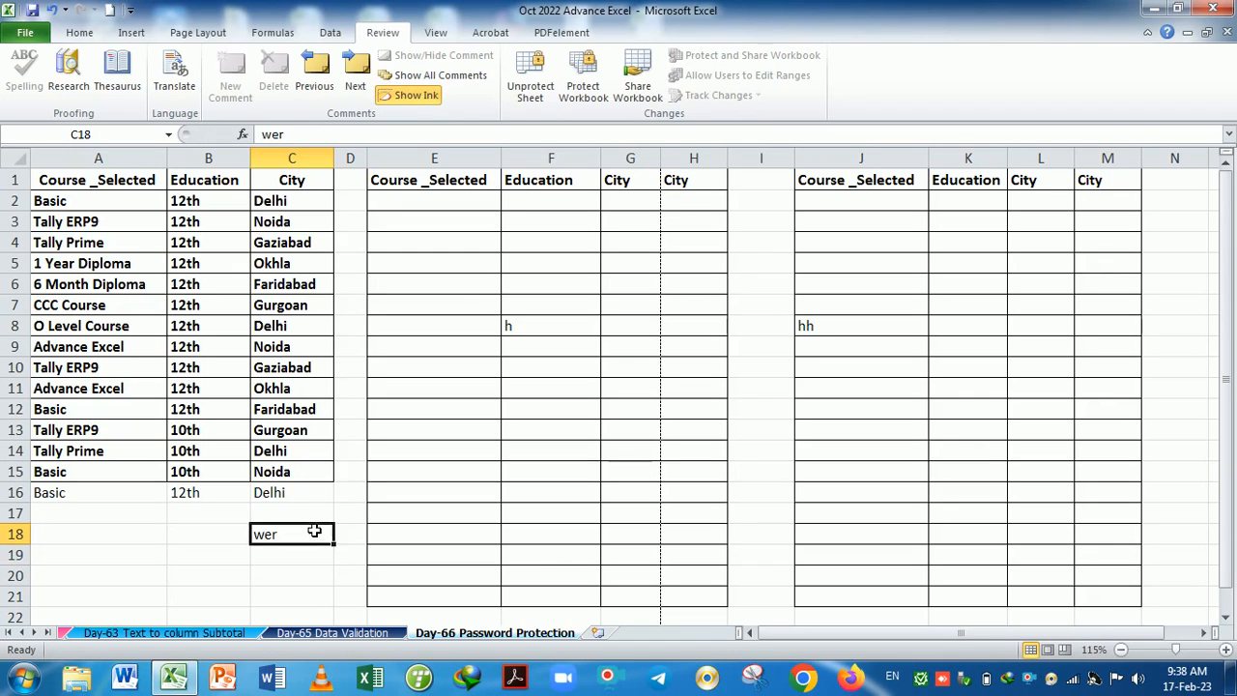
Go through the ribbon tabs to see which commands protection disabled.
{"action": "left_click", "coordinate": [80, 32]}
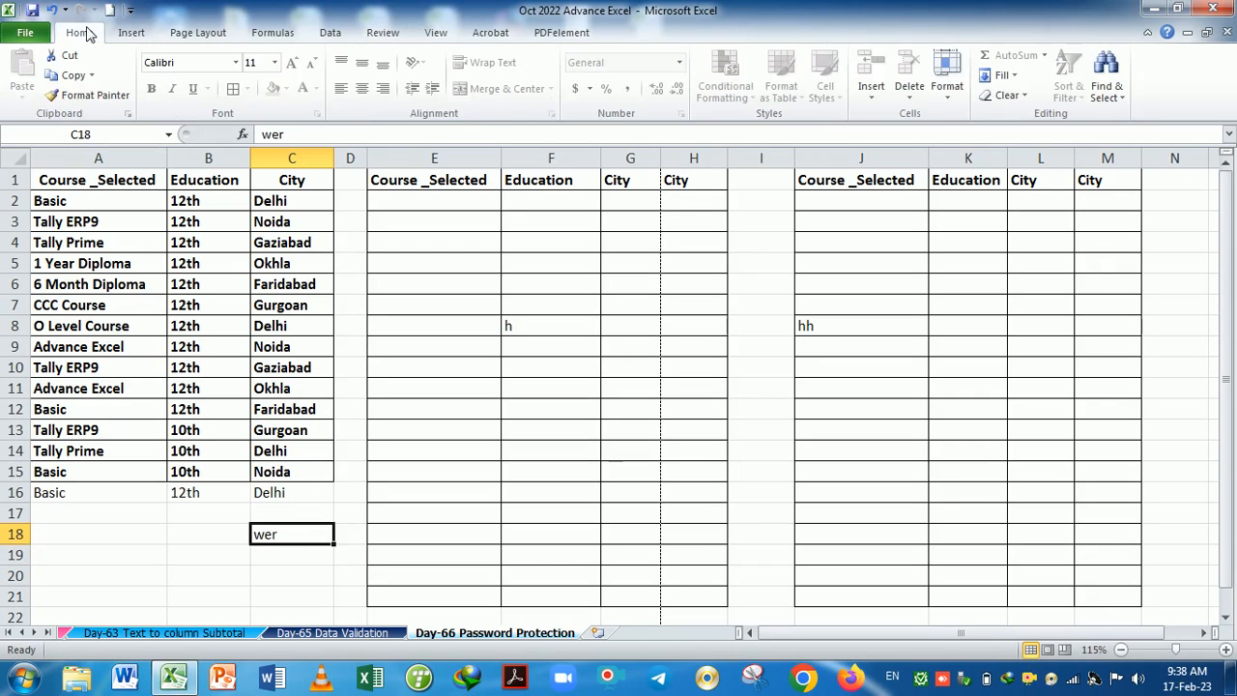
{"action": "left_click", "coordinate": [131, 33]}
{"action": "left_click", "coordinate": [198, 33]}
{"action": "left_click", "coordinate": [273, 33]}
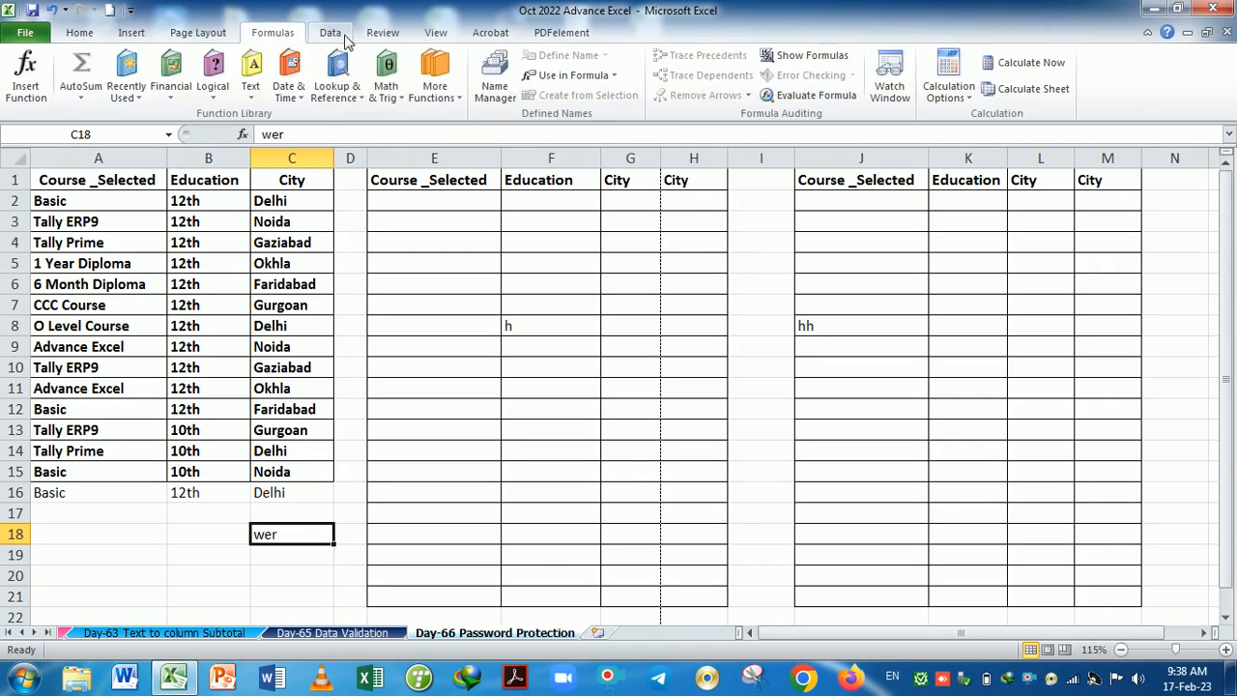
{"action": "left_click", "coordinate": [329, 33]}
{"action": "left_click", "coordinate": [382, 33]}
{"action": "left_click", "coordinate": [435, 33]}
{"action": "left_click", "coordinate": [489, 33]}
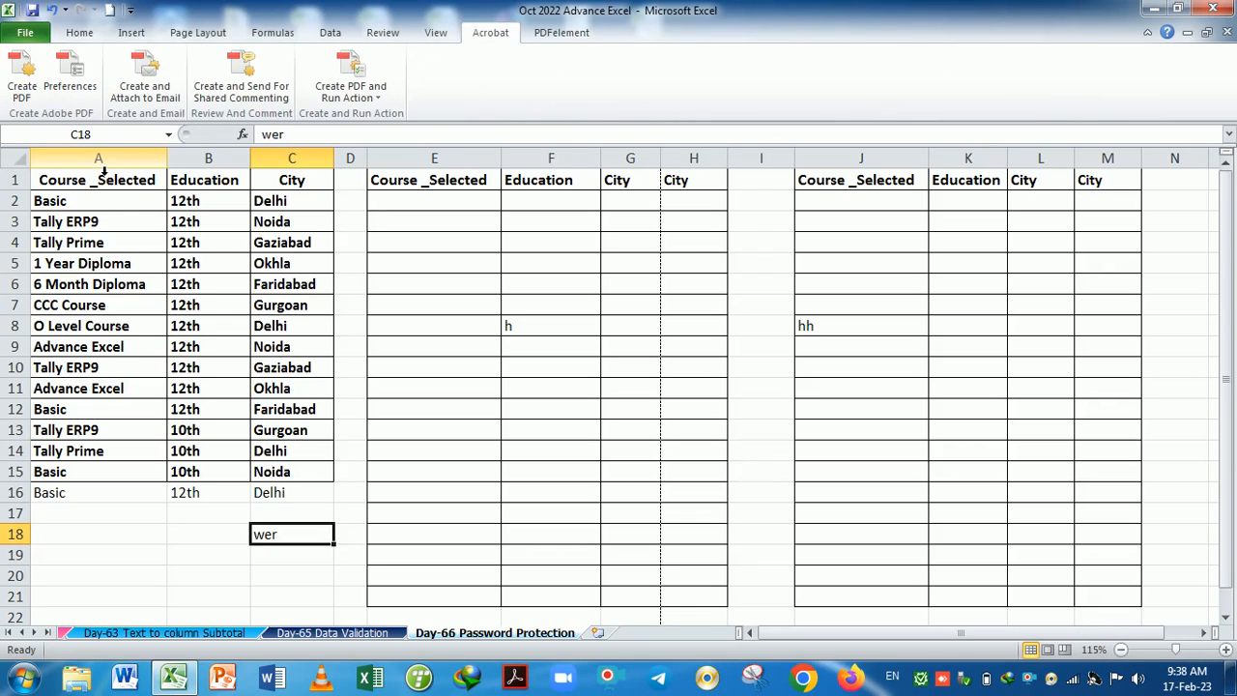
Enter 'dfg' in E4 and 'gfg' in E6 inside the editable table.
{"action": "left_click", "coordinate": [459, 249]}
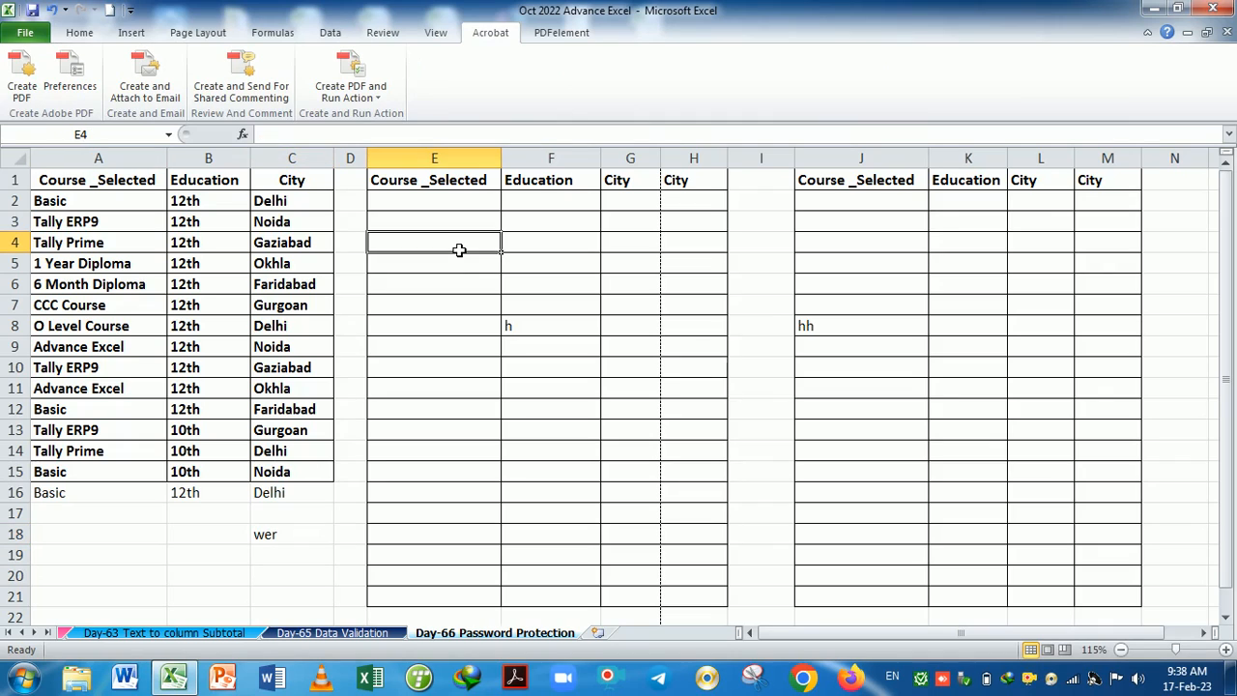
{"action": "type", "text": "dfg"}
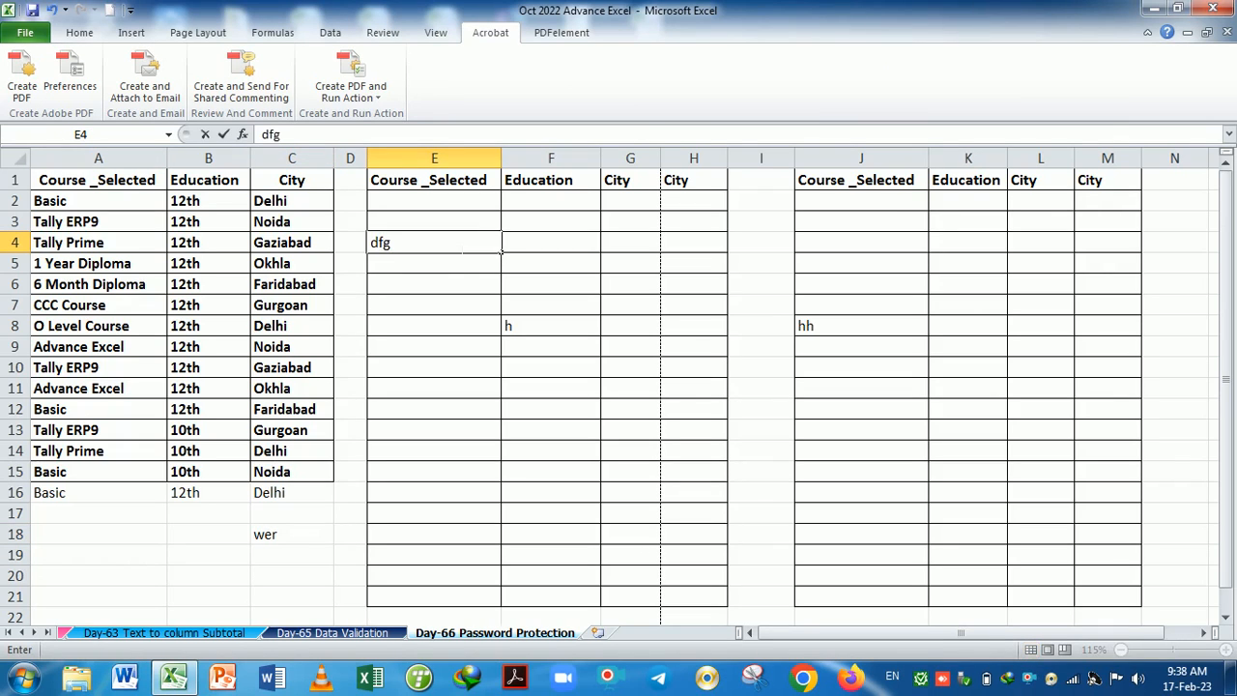
{"action": "left_click", "coordinate": [466, 286]}
{"action": "type", "text": "gfg"}
{"action": "left_click", "coordinate": [574, 282]}
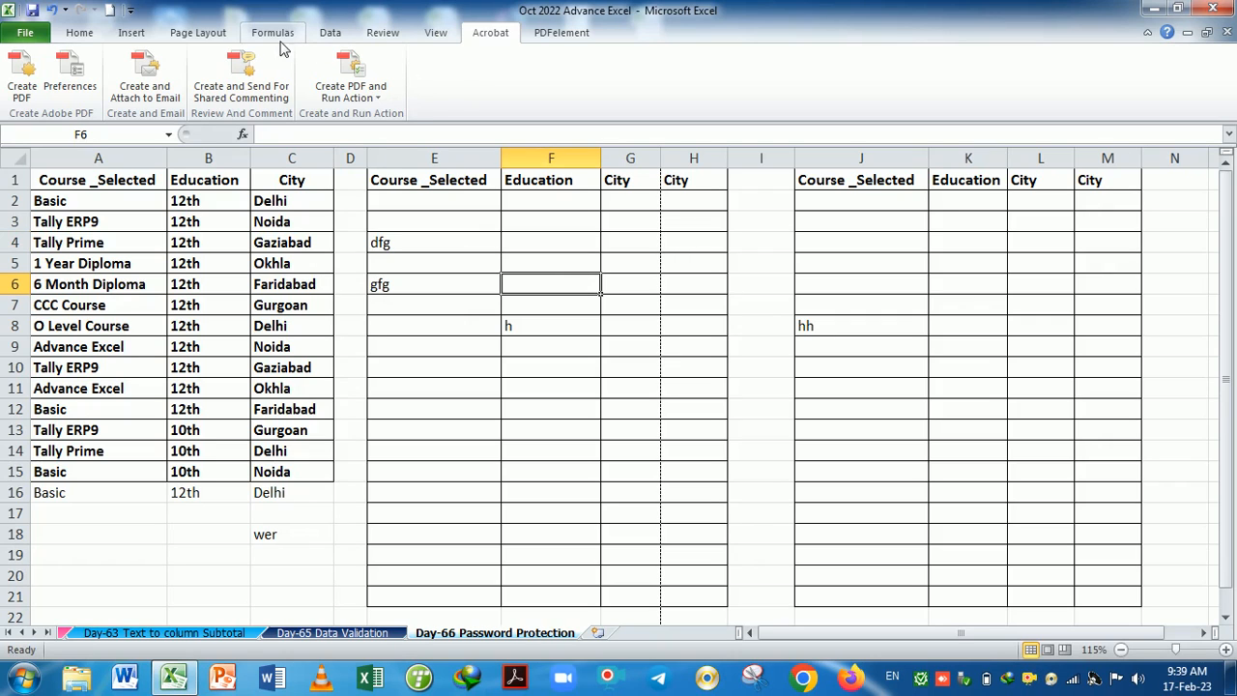
Unprotect the Day-66 sheet with its password.
{"action": "left_click", "coordinate": [92, 34]}
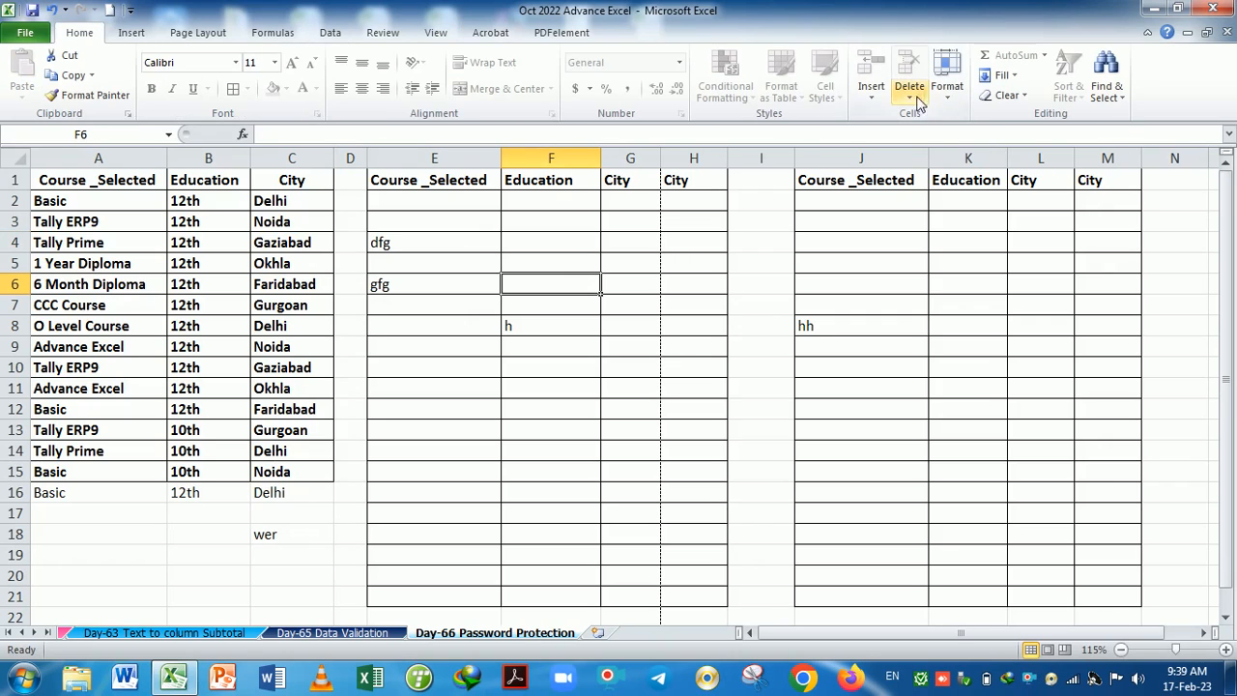
{"action": "left_click", "coordinate": [952, 96]}
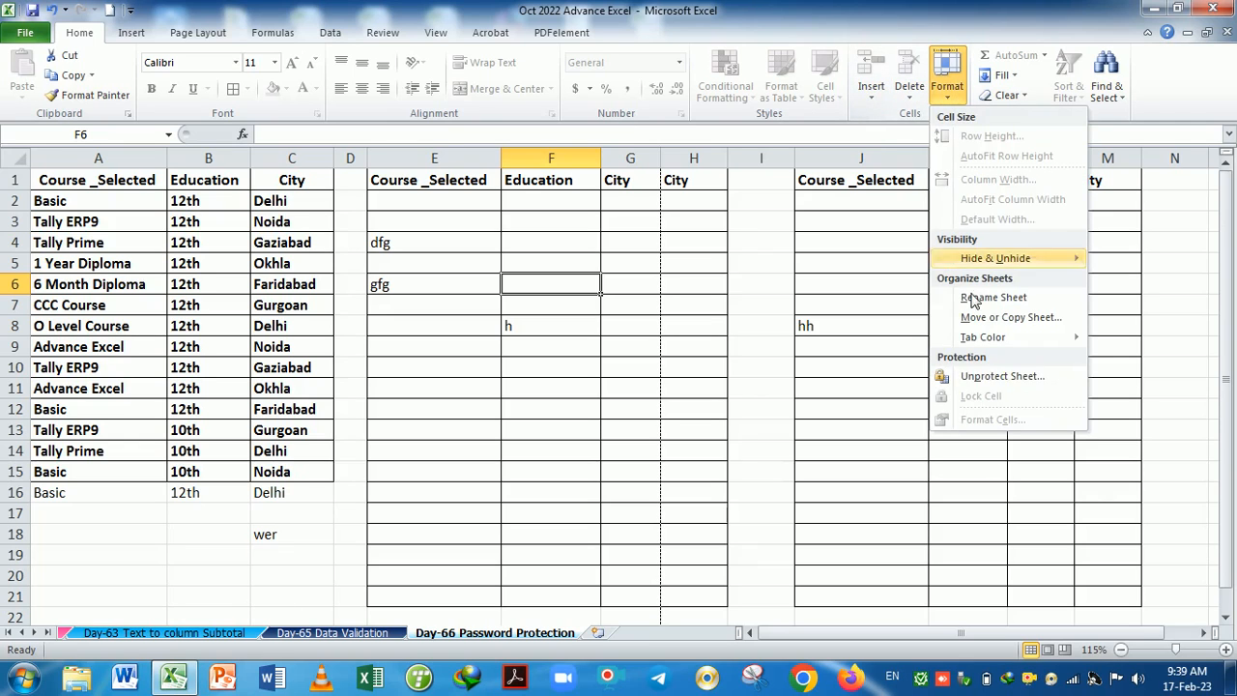
{"action": "left_click", "coordinate": [985, 379]}
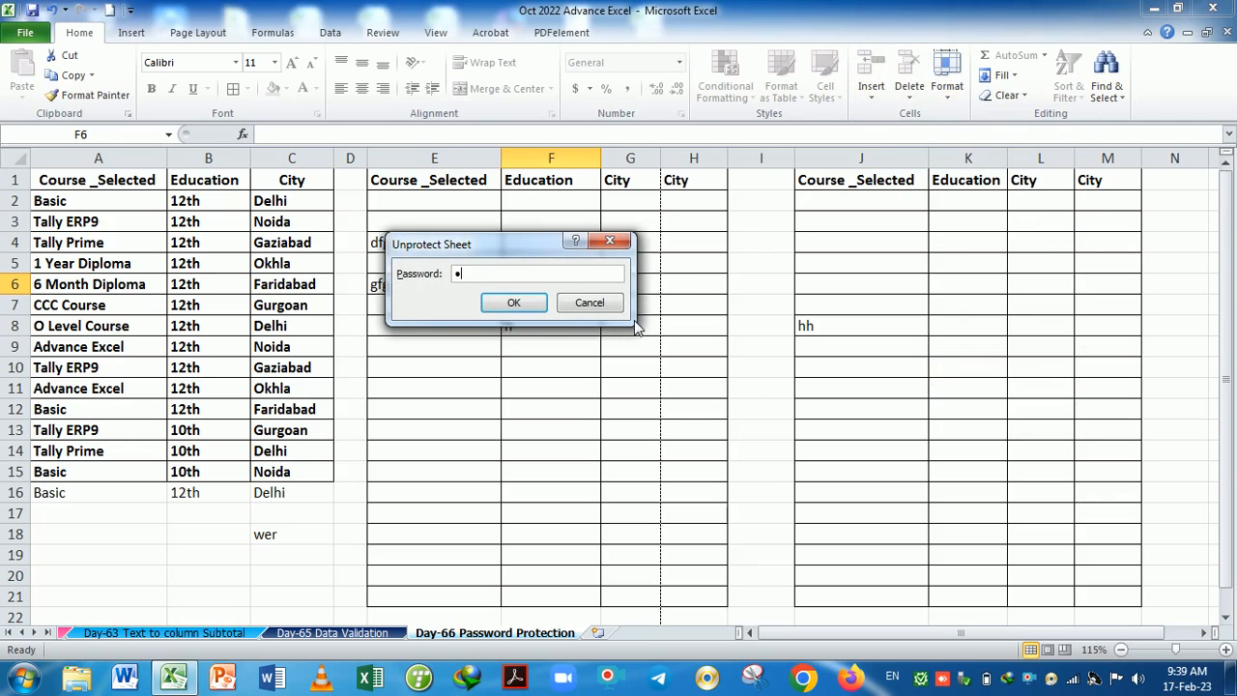
{"action": "key", "text": "Return"}
Select the whole sheet, check the Format options, then select cell F7.
{"action": "left_click", "coordinate": [950, 95]}
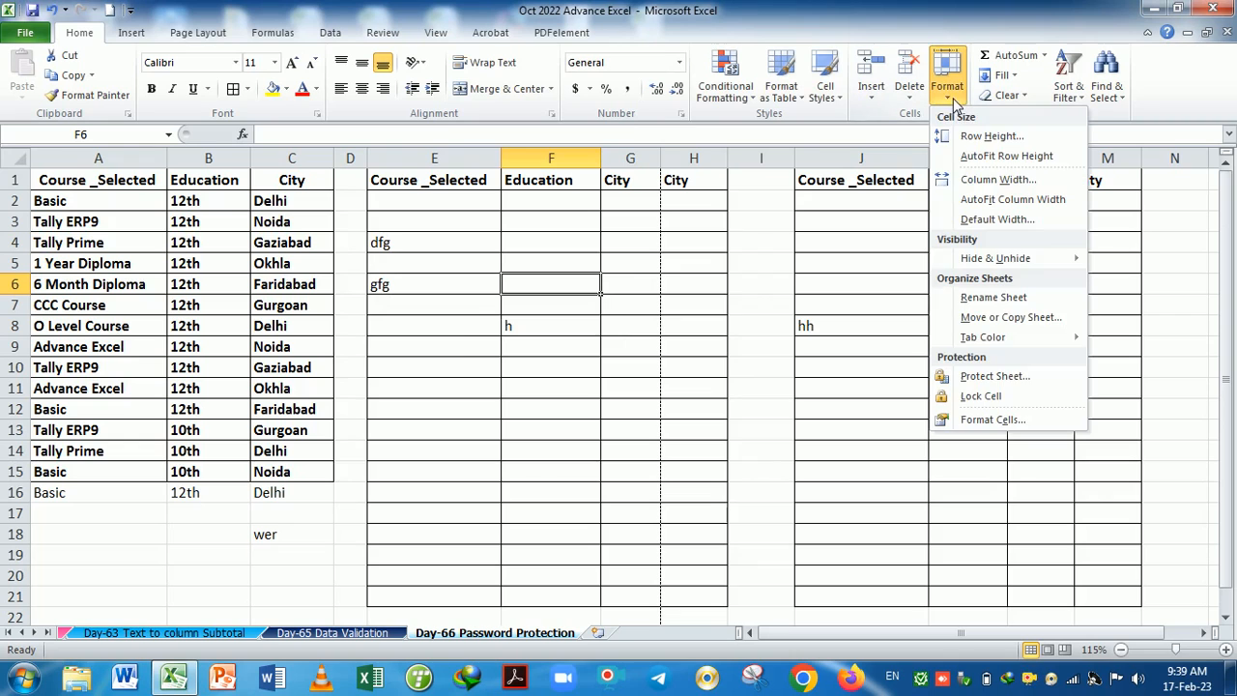
{"action": "left_click", "coordinate": [644, 396]}
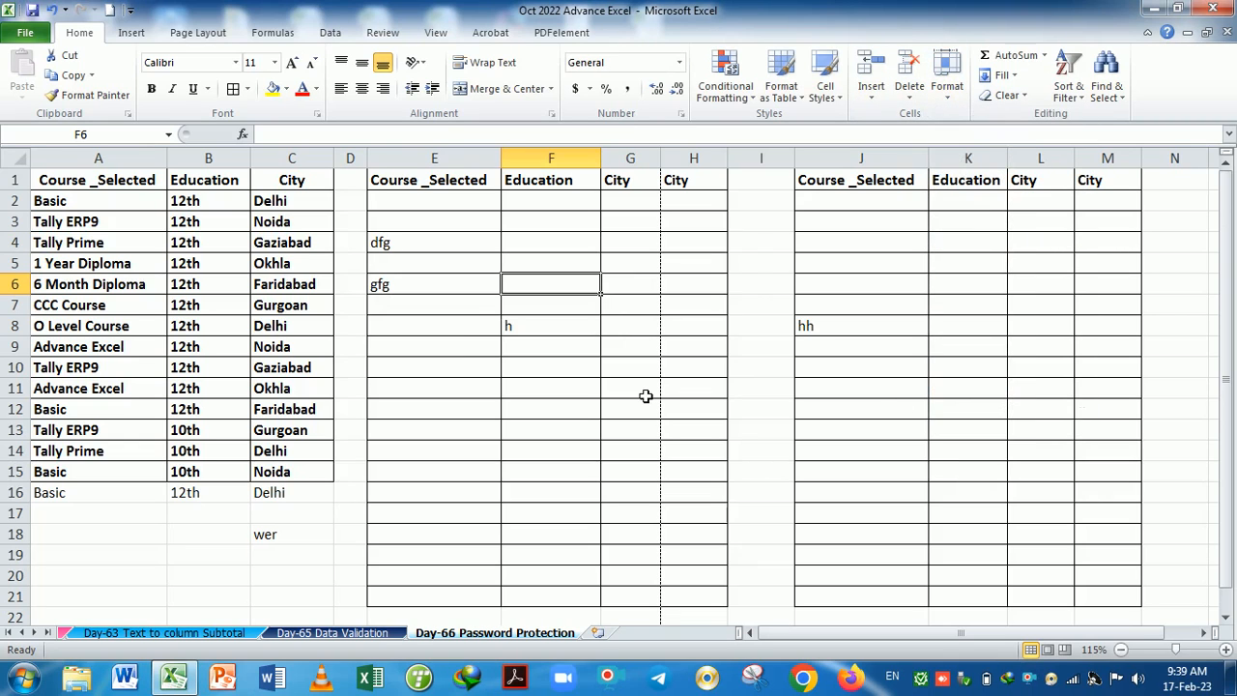
{"action": "key", "text": "shift+Left"}
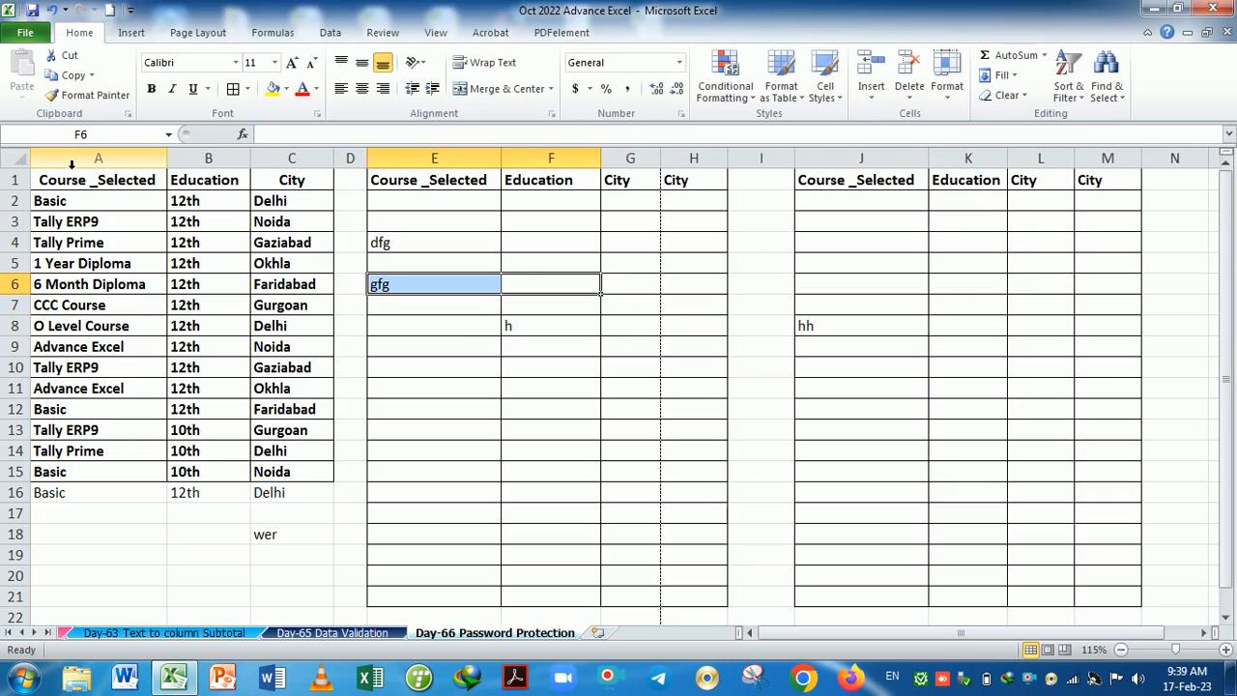
{"action": "left_click", "coordinate": [17, 162]}
{"action": "left_click", "coordinate": [947, 87]}
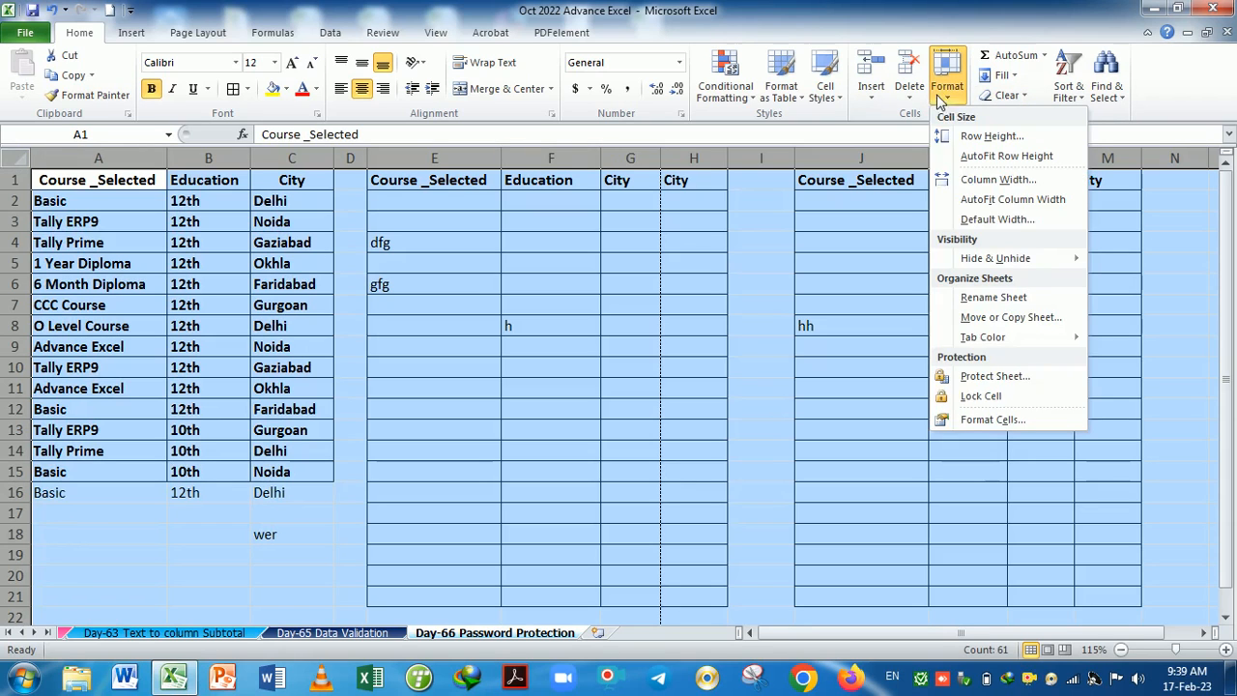
{"action": "left_click", "coordinate": [980, 395]}
{"action": "left_click", "coordinate": [646, 367]}
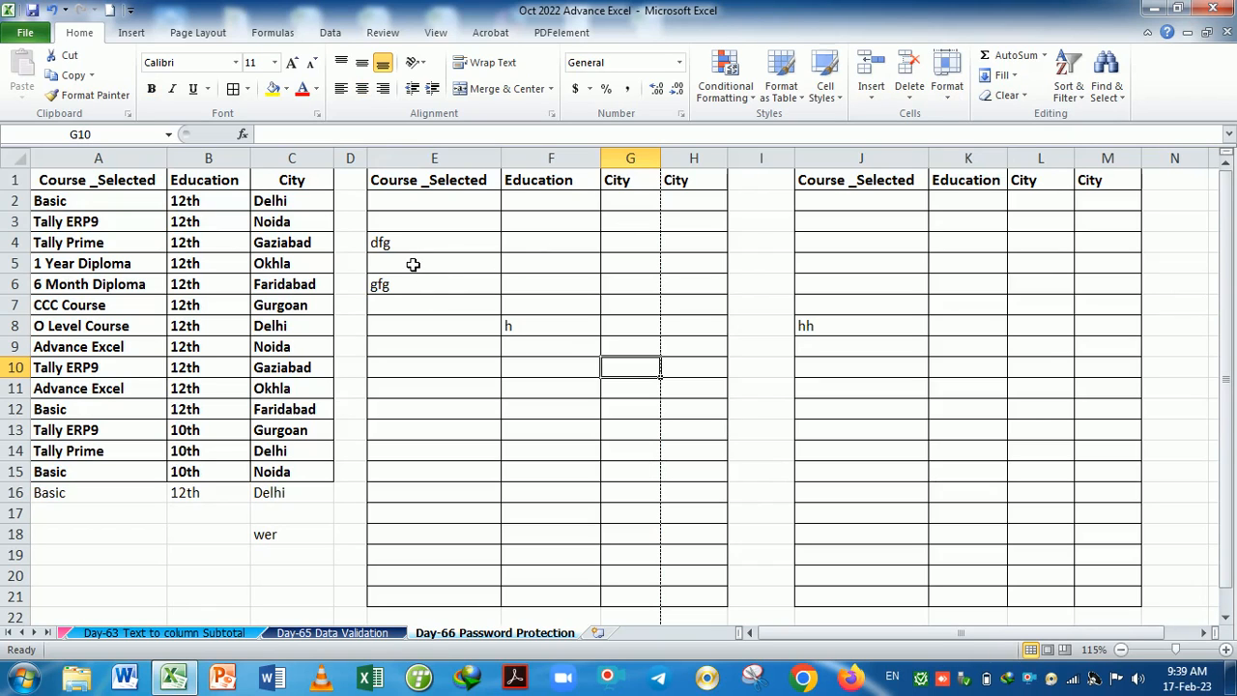
{"action": "left_click", "coordinate": [584, 303]}
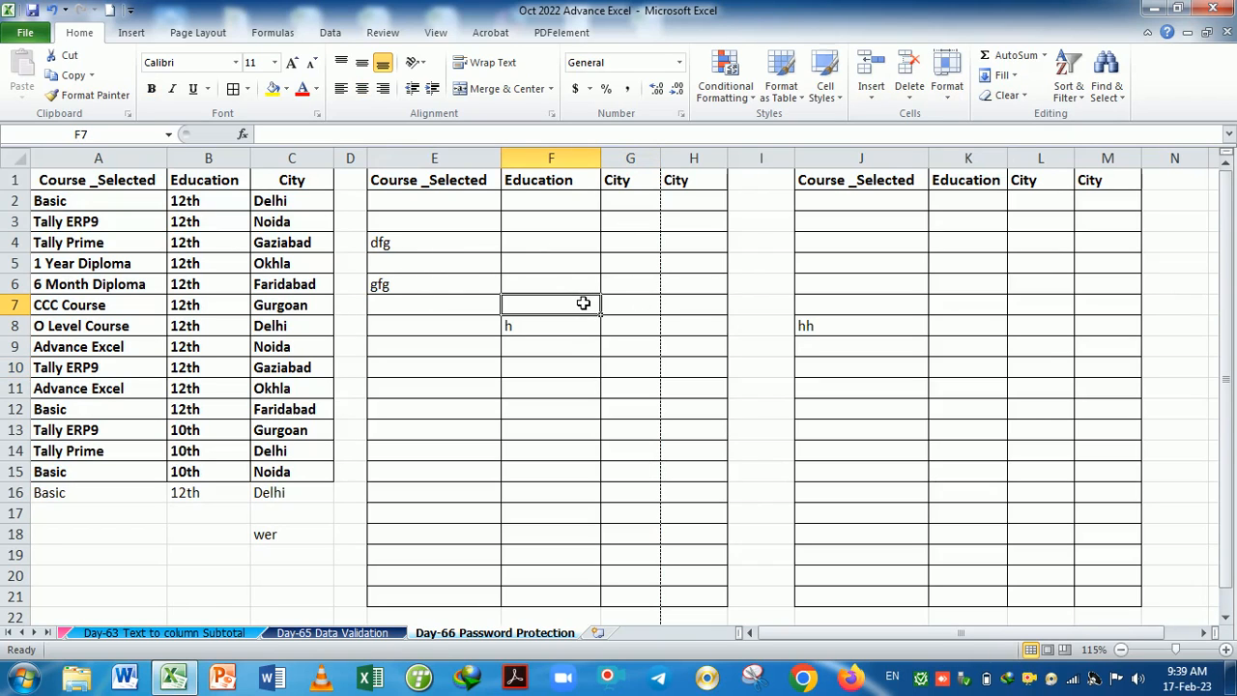
Protect the sheet again with a confirmed password, then select C7.
{"action": "left_click", "coordinate": [947, 77]}
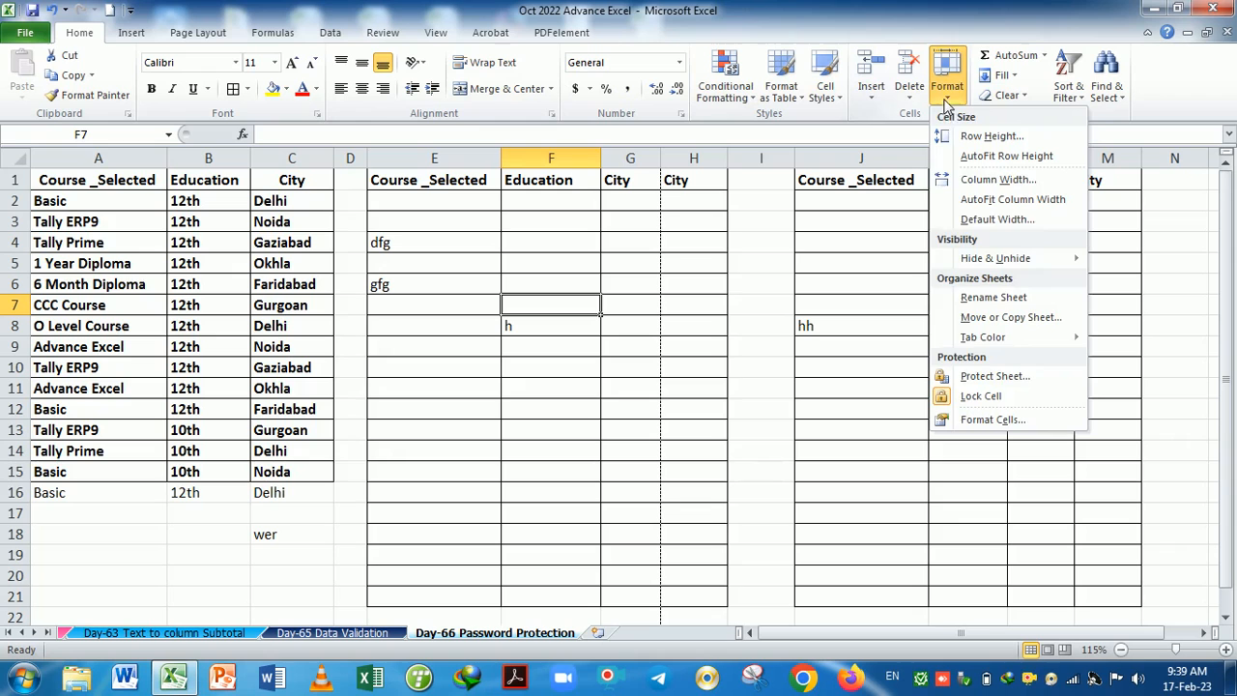
{"action": "left_click", "coordinate": [981, 385]}
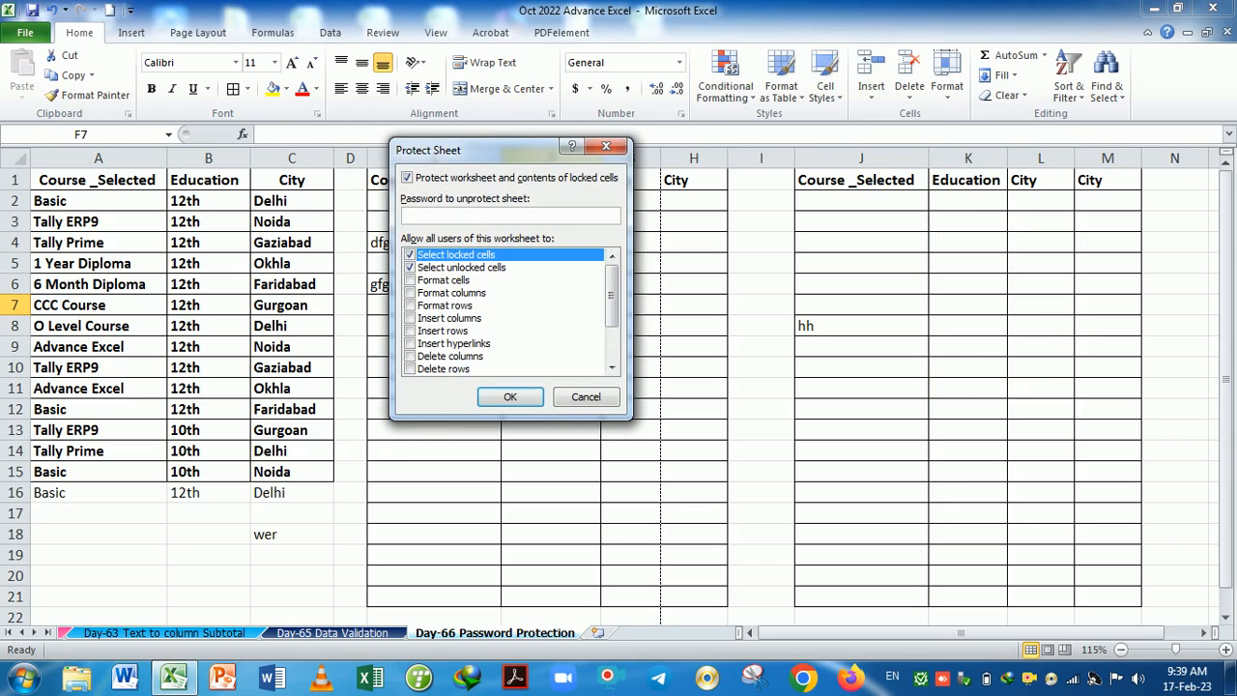
{"action": "key", "text": "Return"}
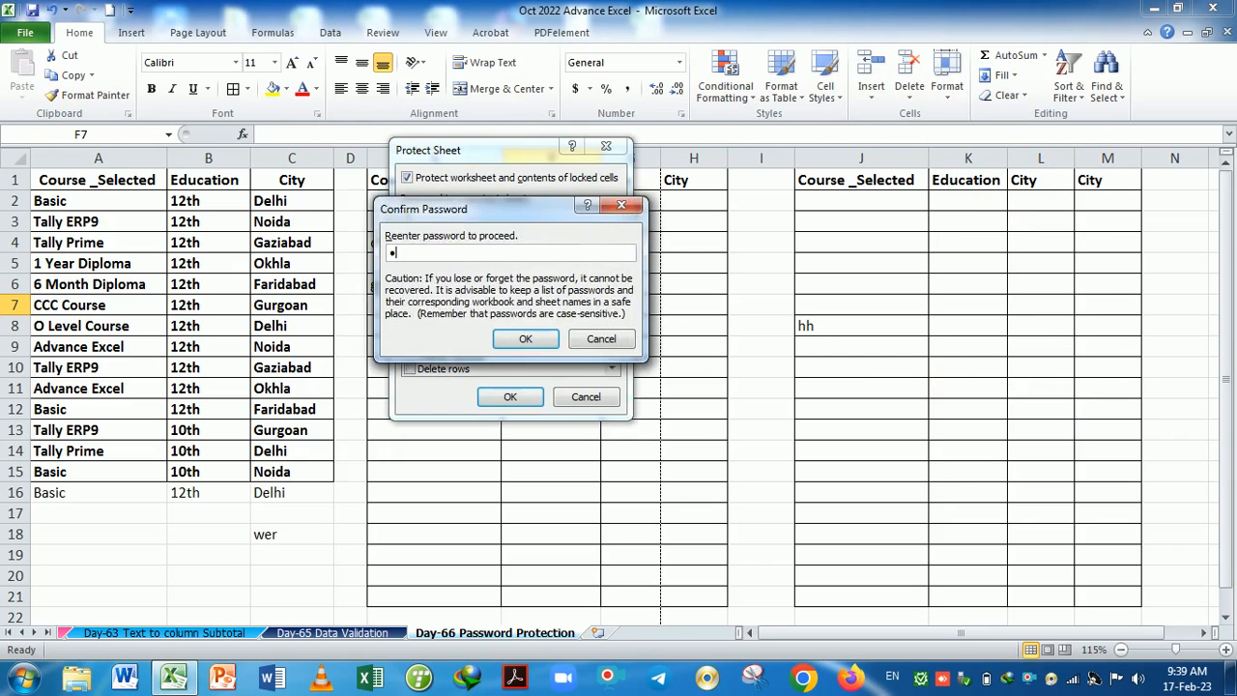
{"action": "key", "text": "Return"}
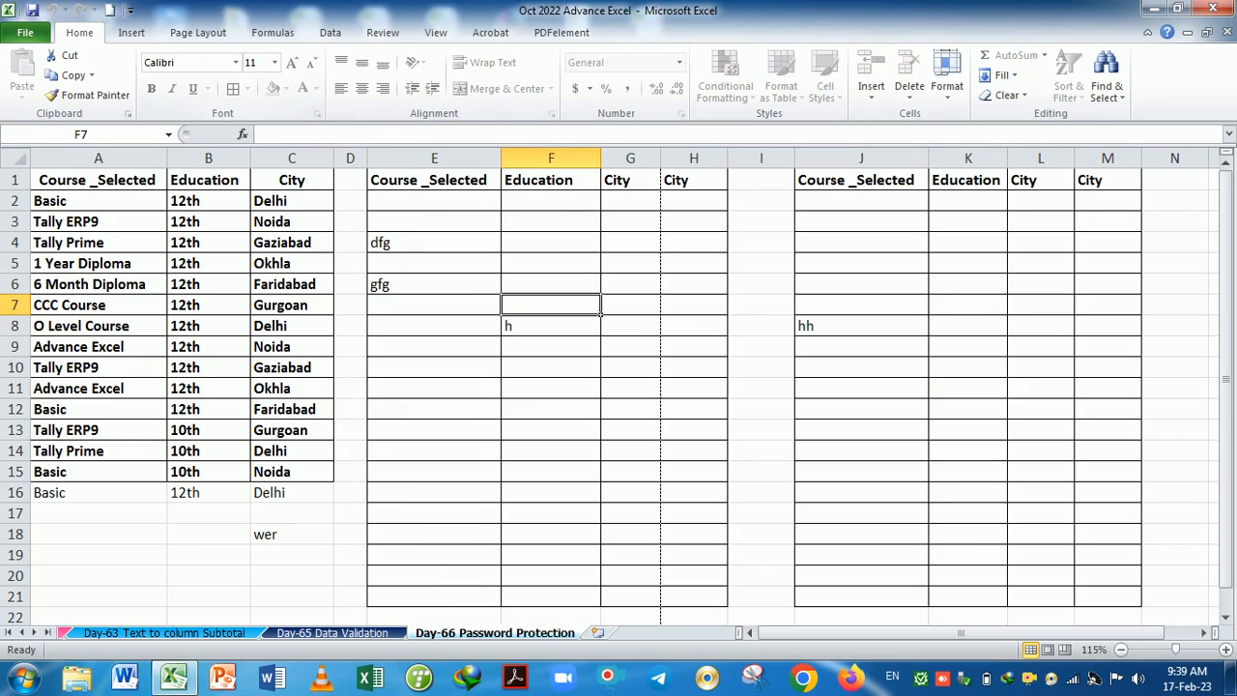
{"action": "left_click", "coordinate": [306, 304]}
Confirm C7 is read-only, then unlock the middle table from F4 by entering its range password.
{"action": "double_click", "coordinate": [303, 305]}
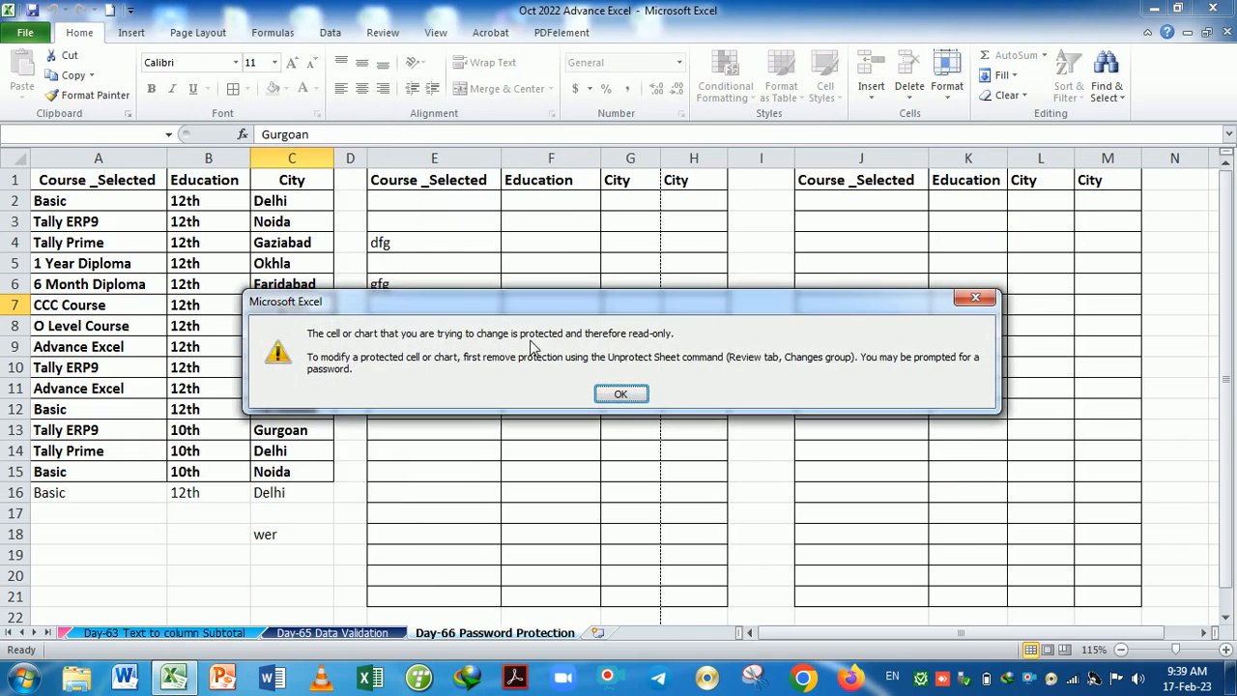
{"action": "left_click", "coordinate": [623, 399]}
{"action": "double_click", "coordinate": [513, 241]}
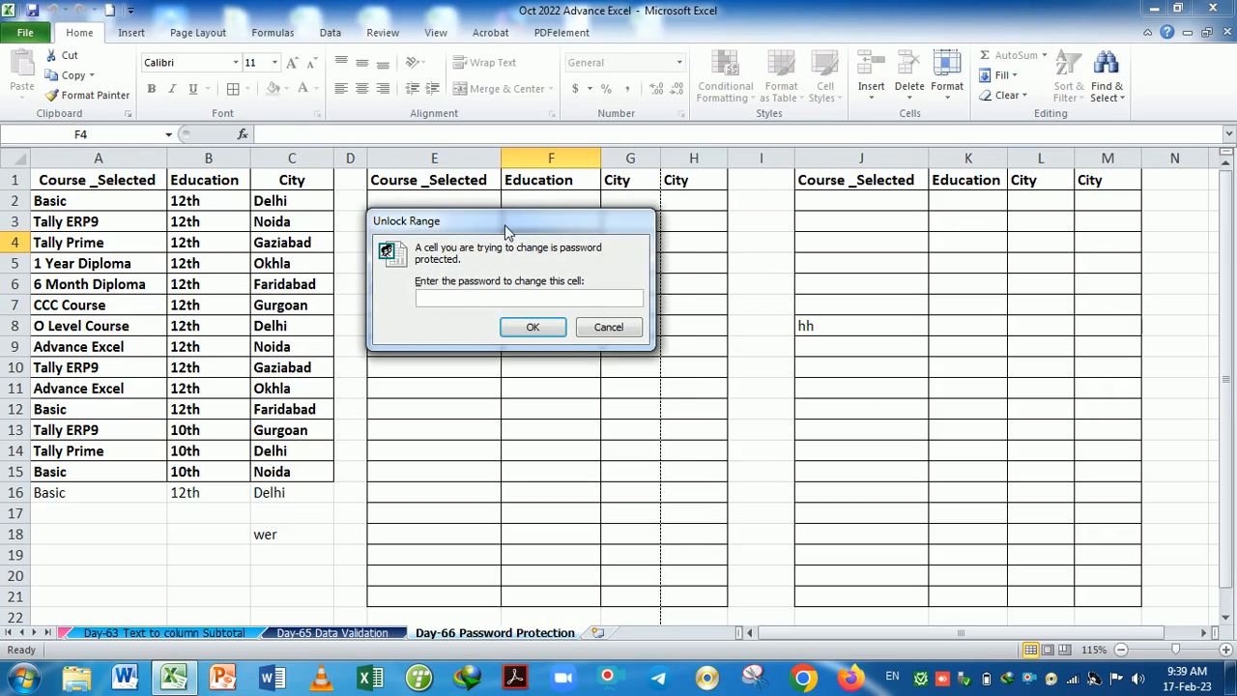
{"action": "left_click_drag", "start_coordinate": [504, 231], "coordinate": [548, 269]}
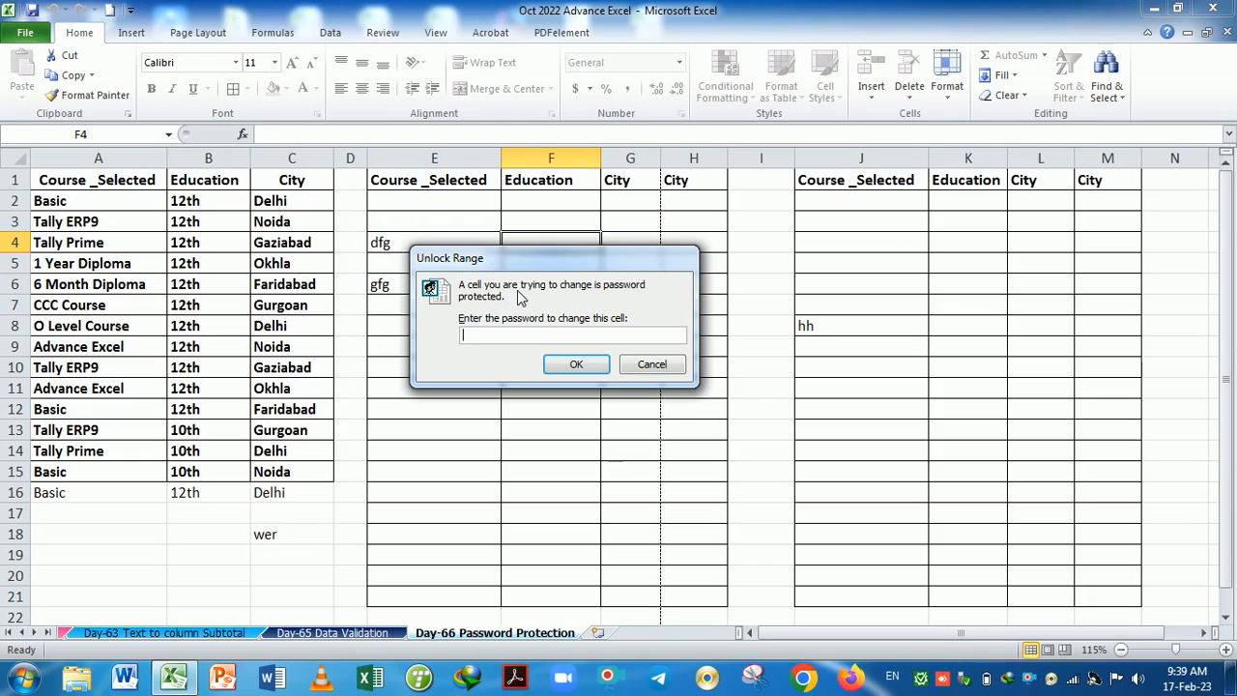
{"action": "type", "text": "1"}
{"action": "left_click", "coordinate": [570, 364]}
{"action": "left_click", "coordinate": [450, 205]}
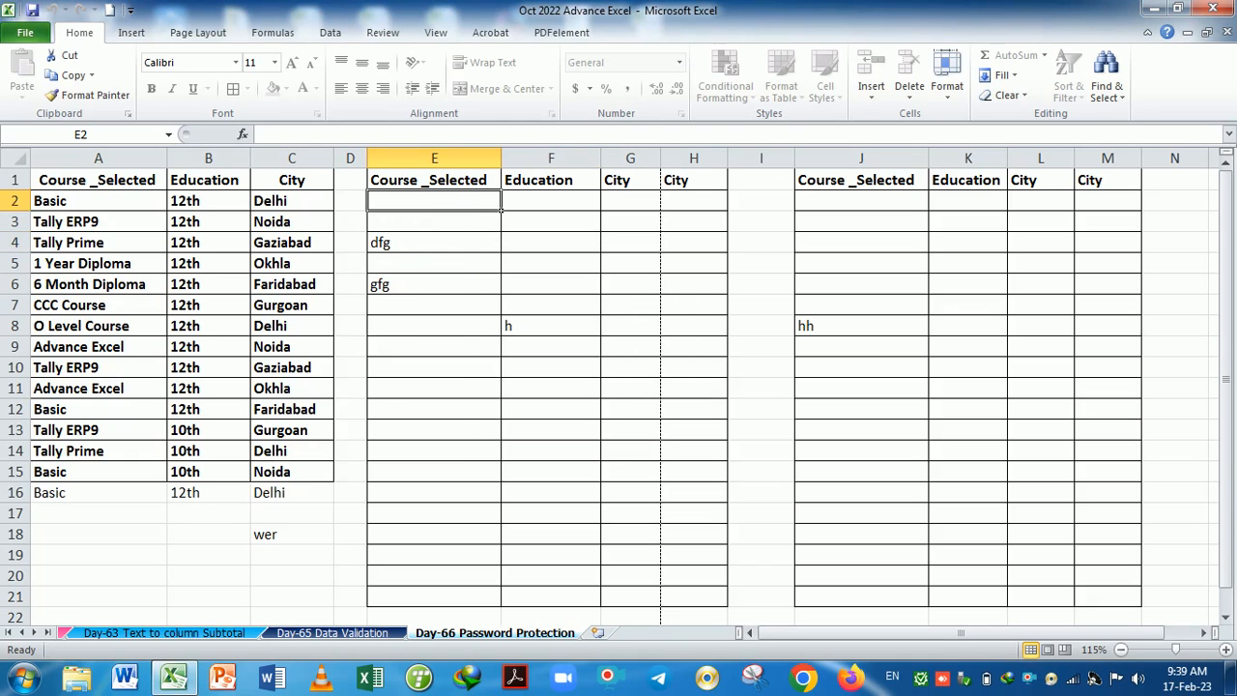
Enter Tally erp in E2, 12th in F2, palwal in G2 and delhi in H2.
{"action": "type", "text": "Tally erp"}
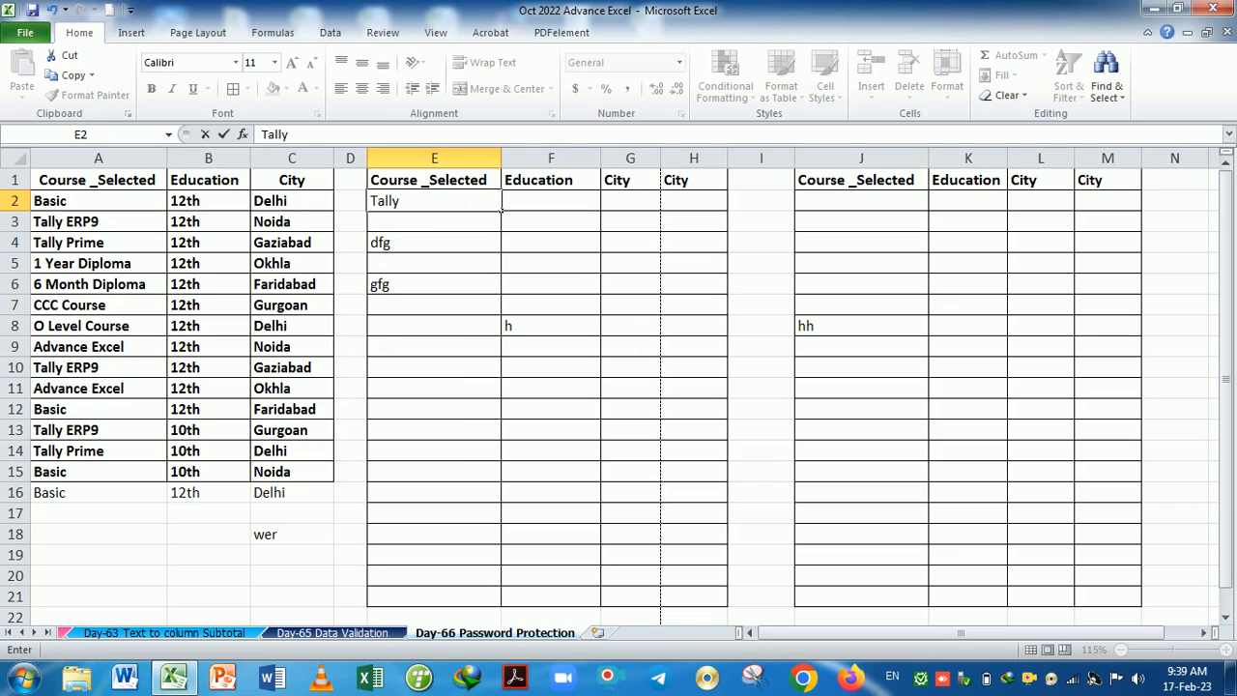
{"action": "key", "text": "ctrl+Return"}
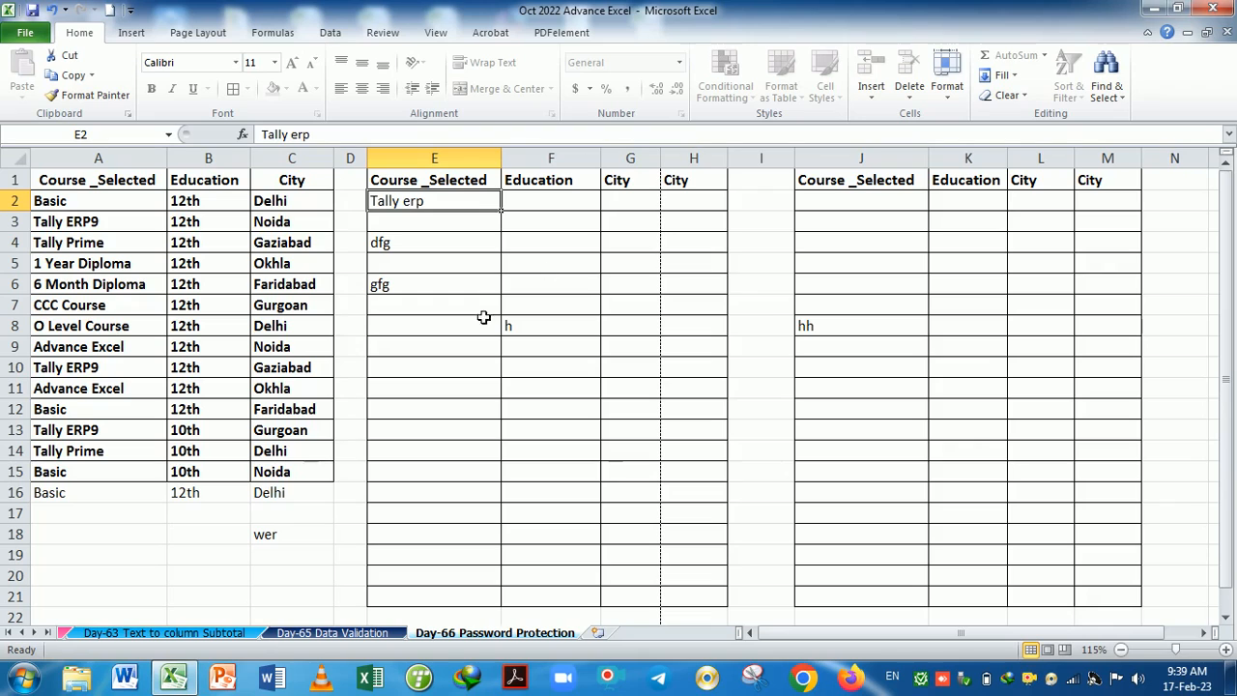
{"action": "left_click", "coordinate": [565, 211]}
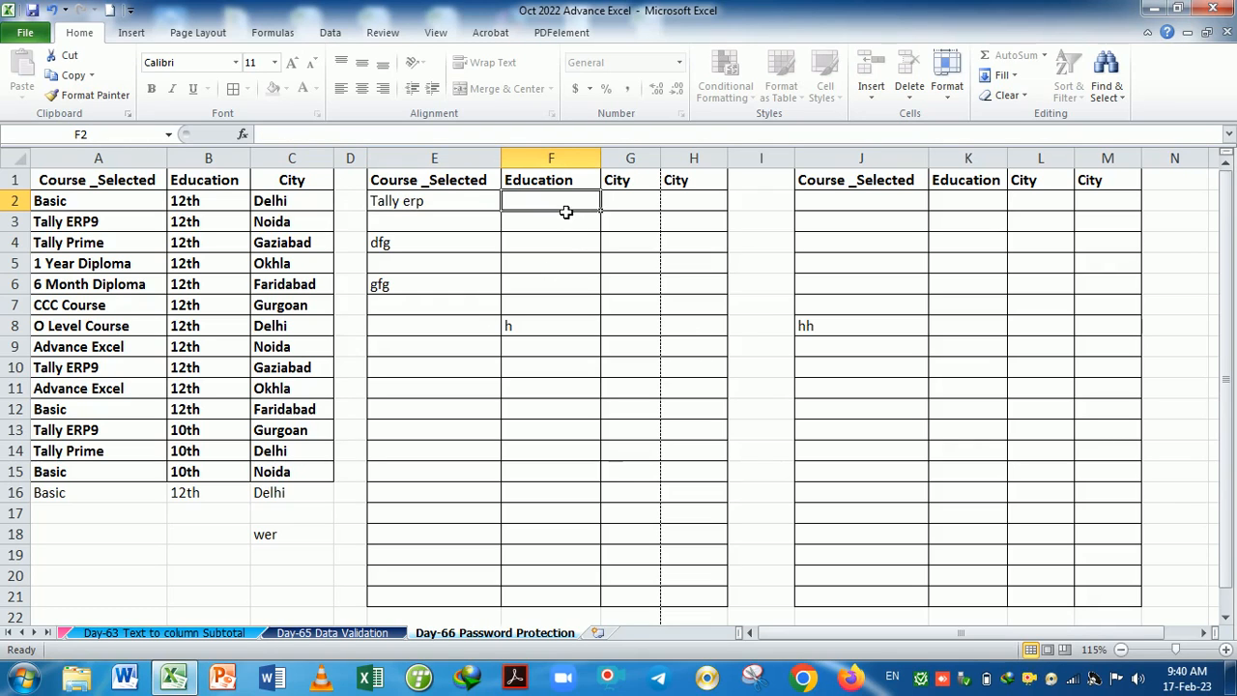
{"action": "type", "text": "12th"}
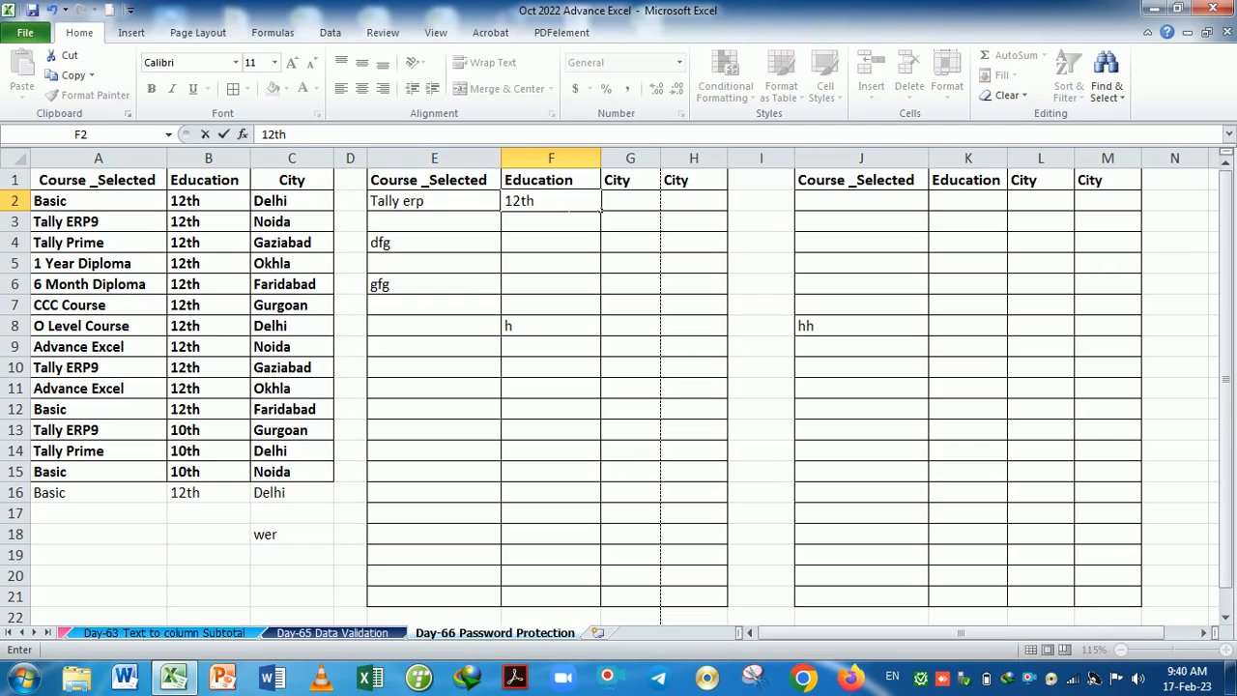
{"action": "key", "text": "Return"}
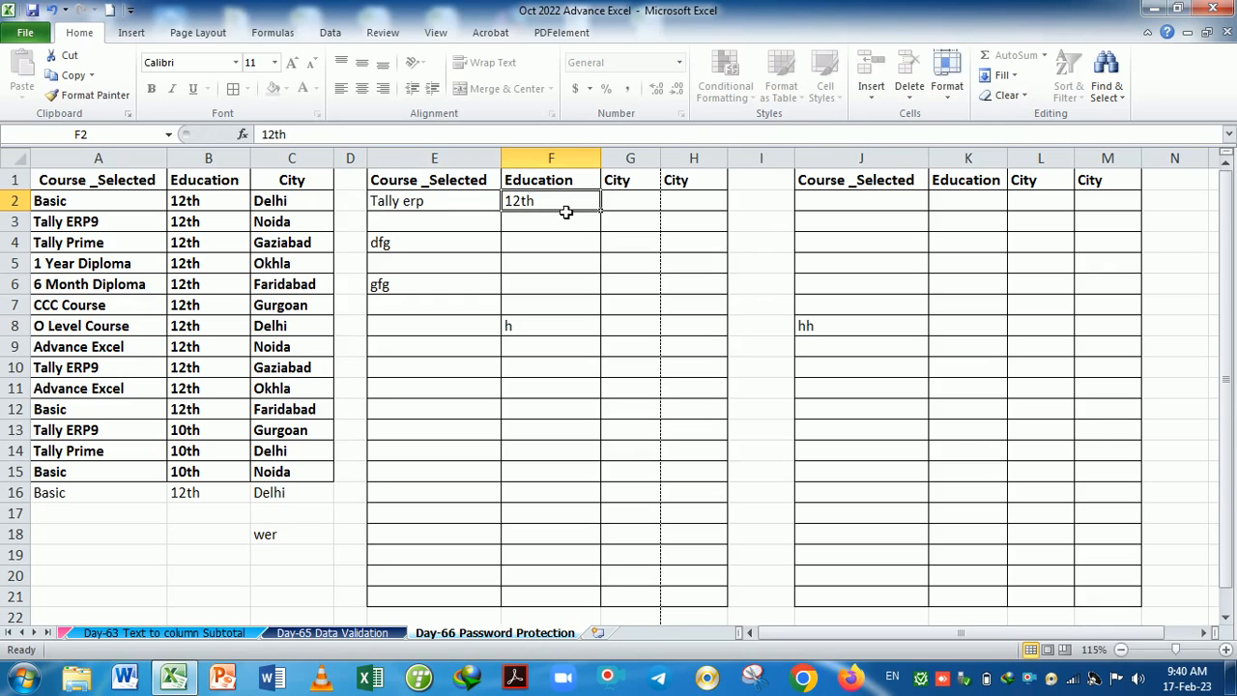
{"action": "key", "text": "Tab"}
{"action": "type", "text": "palwal"}
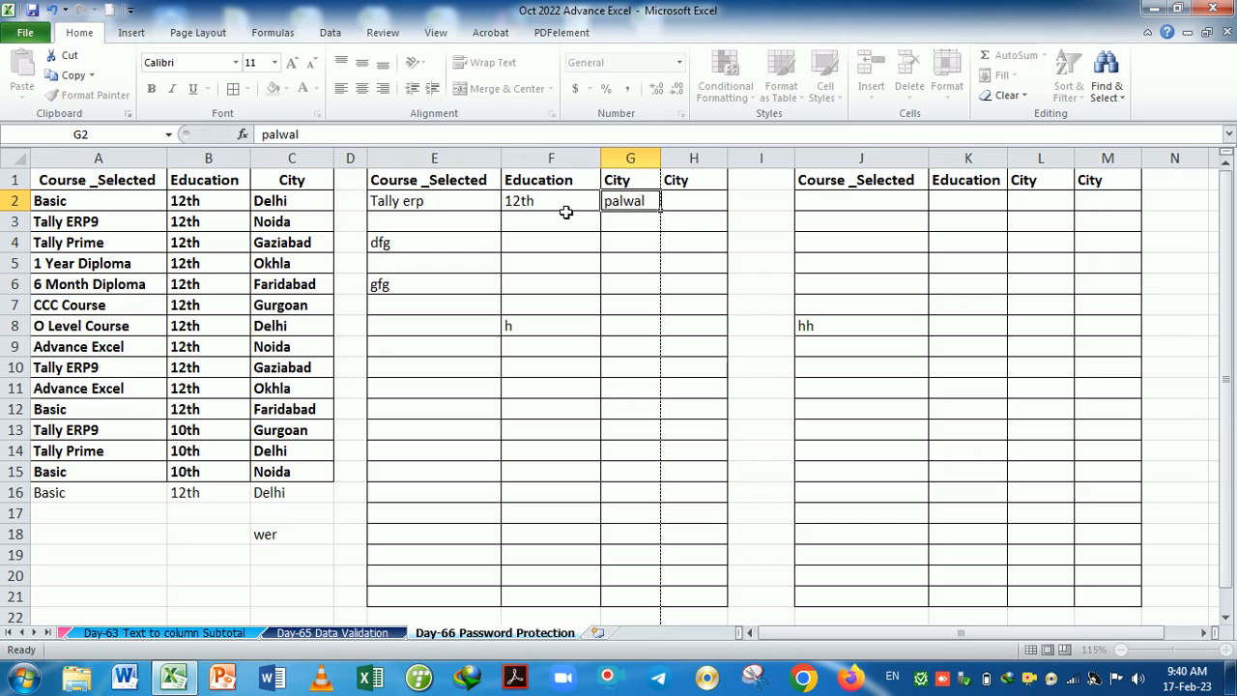
{"action": "key", "text": "Return"}
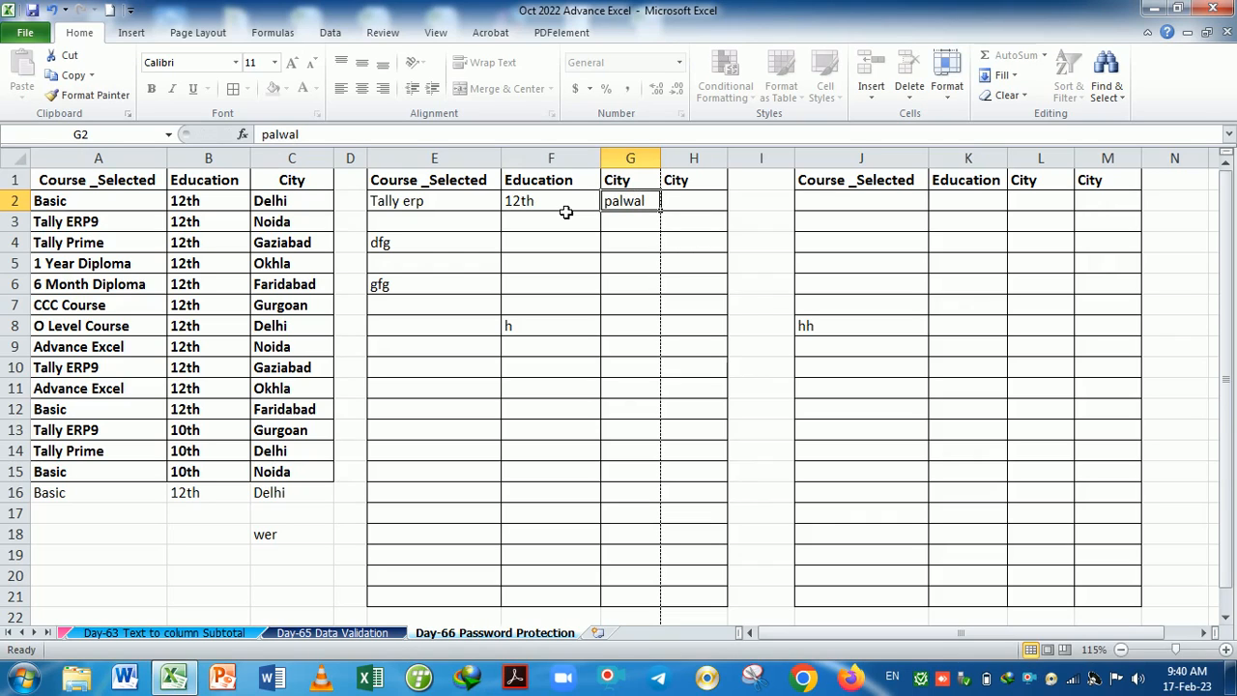
{"action": "key", "text": "Tab"}
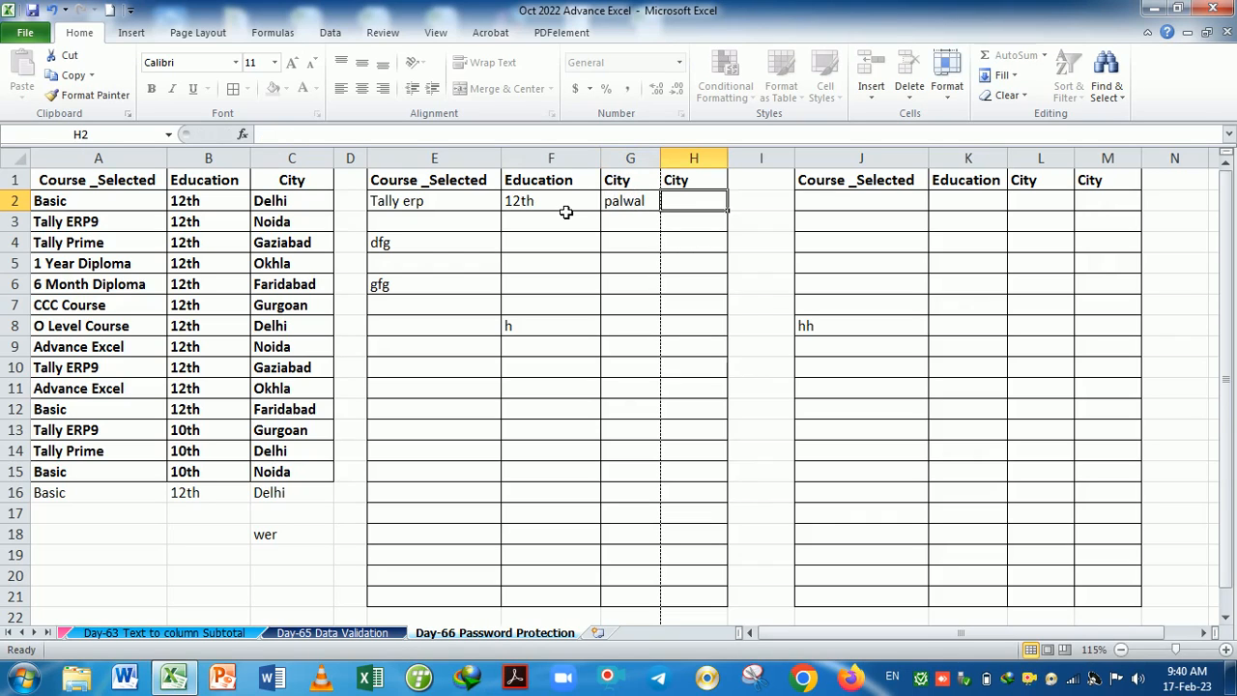
{"action": "type", "text": "delhi"}
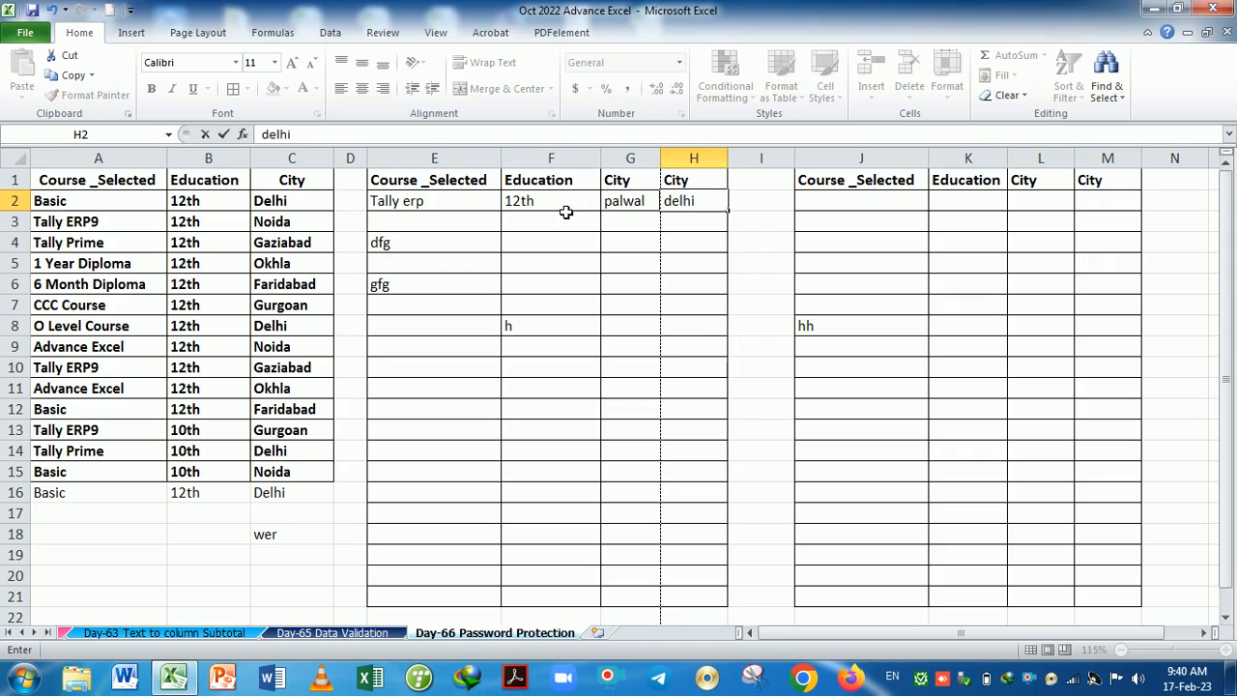
{"action": "left_click", "coordinate": [918, 290]}
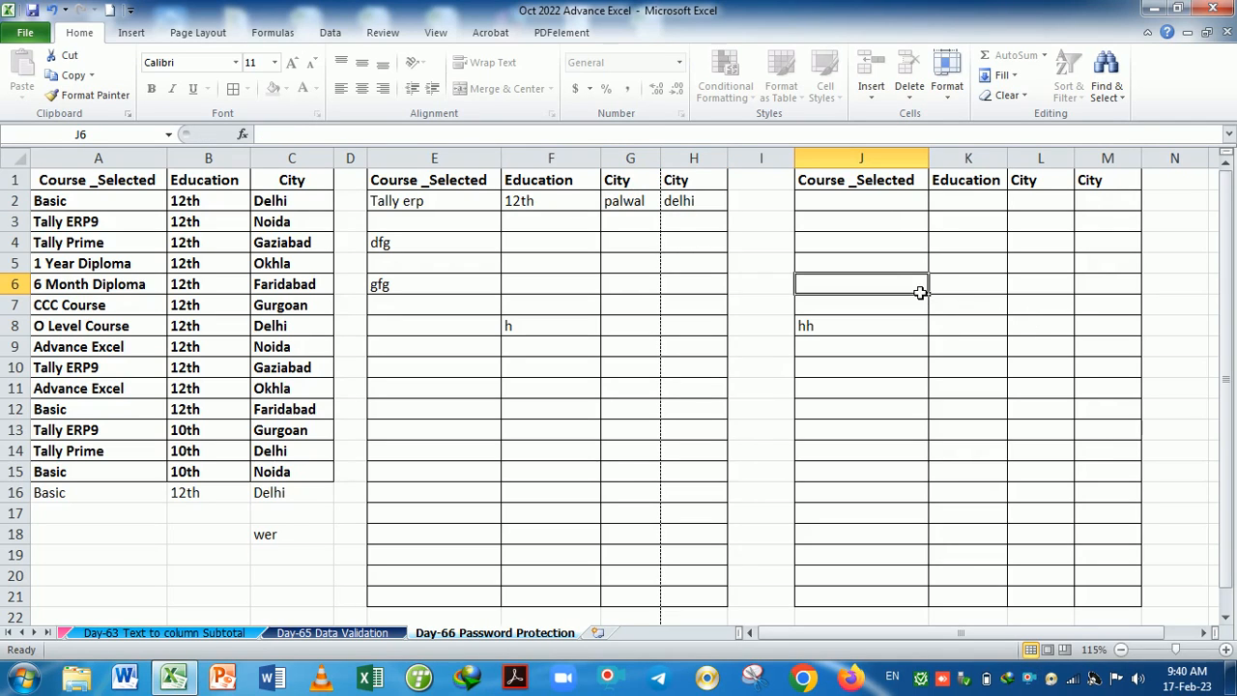
Unlock the right-hand table from J2 by entering its range password.
{"action": "left_click", "coordinate": [896, 202]}
{"action": "type", "text": "•••"}
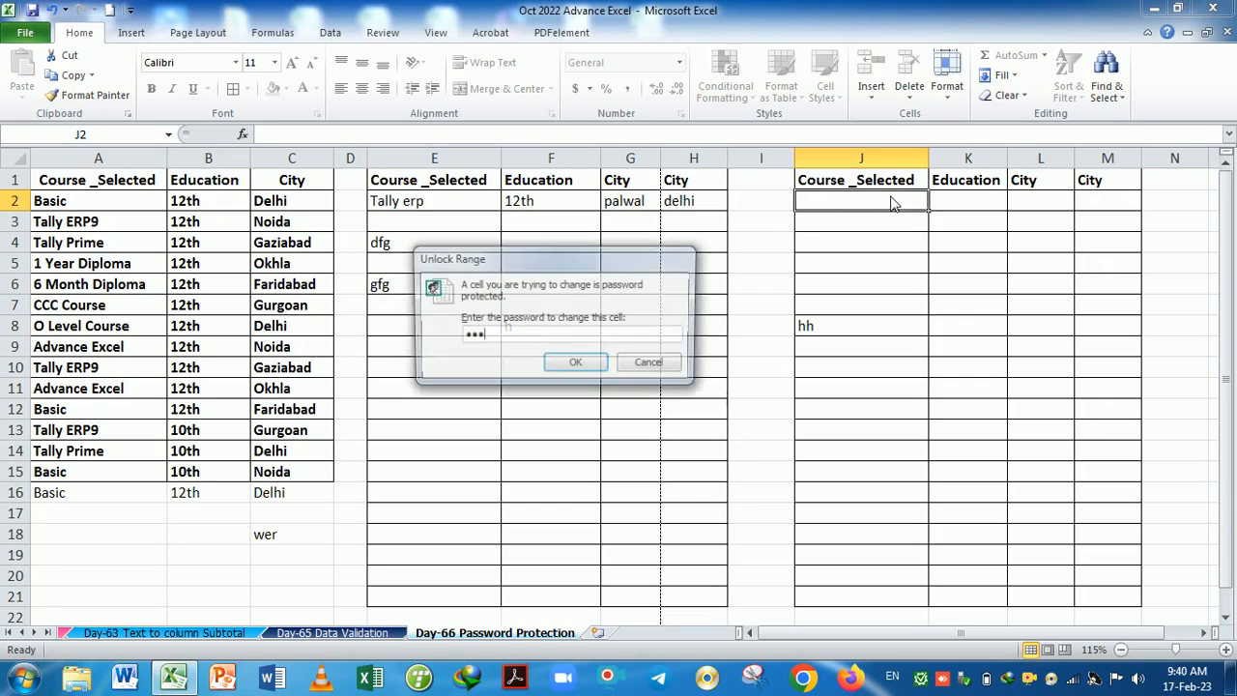
{"action": "key", "text": "BackSpace"}
{"action": "key", "text": "BackSpace"}
{"action": "key", "text": "BackSpace"}
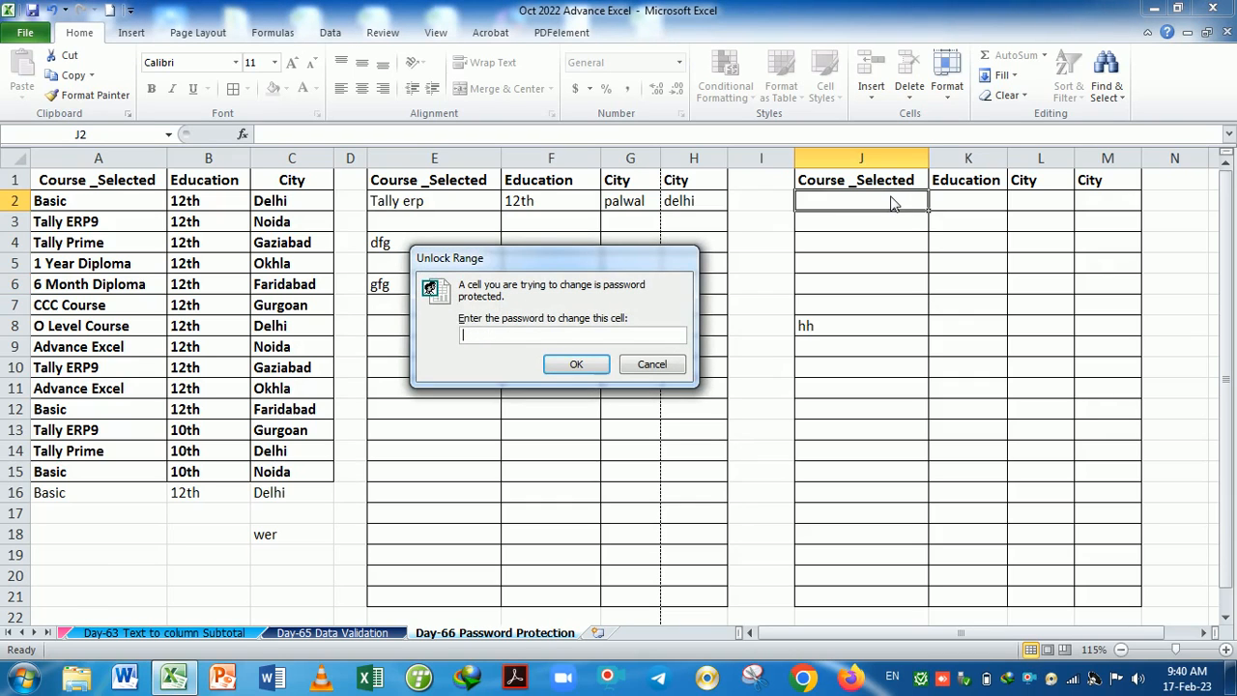
{"action": "left_click_drag", "start_coordinate": [549, 250], "coordinate": [959, 248]}
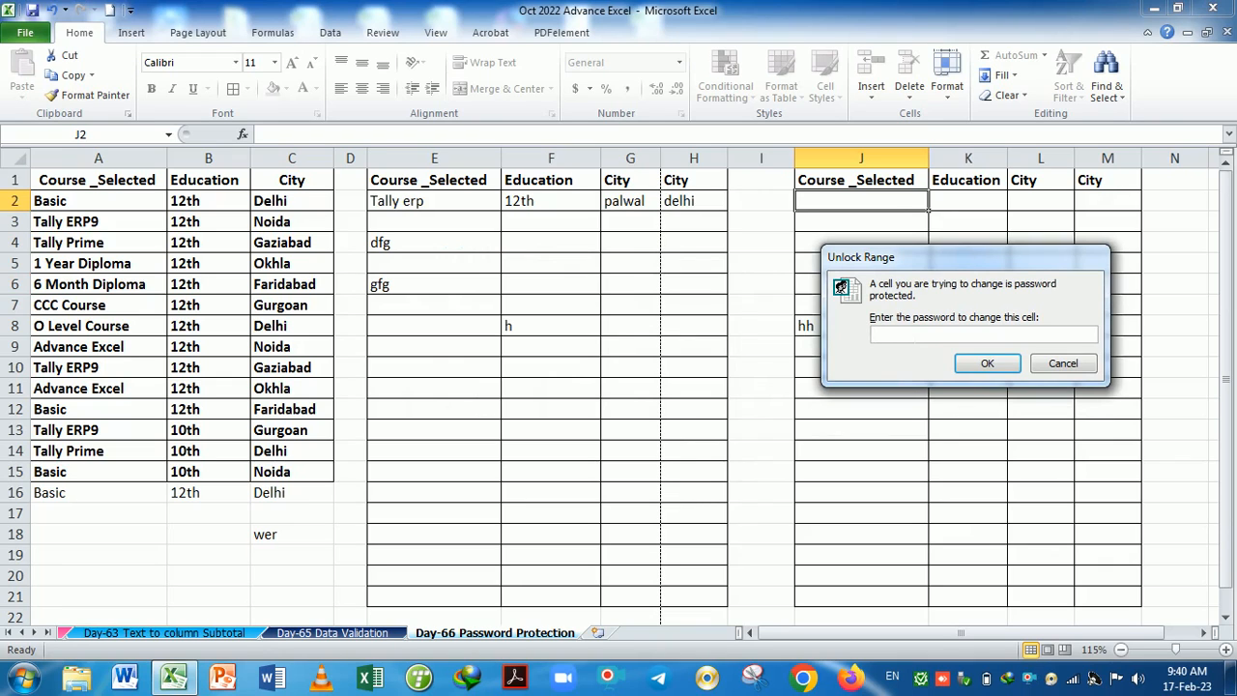
{"action": "type", "text": "•"}
{"action": "left_click", "coordinate": [979, 364]}
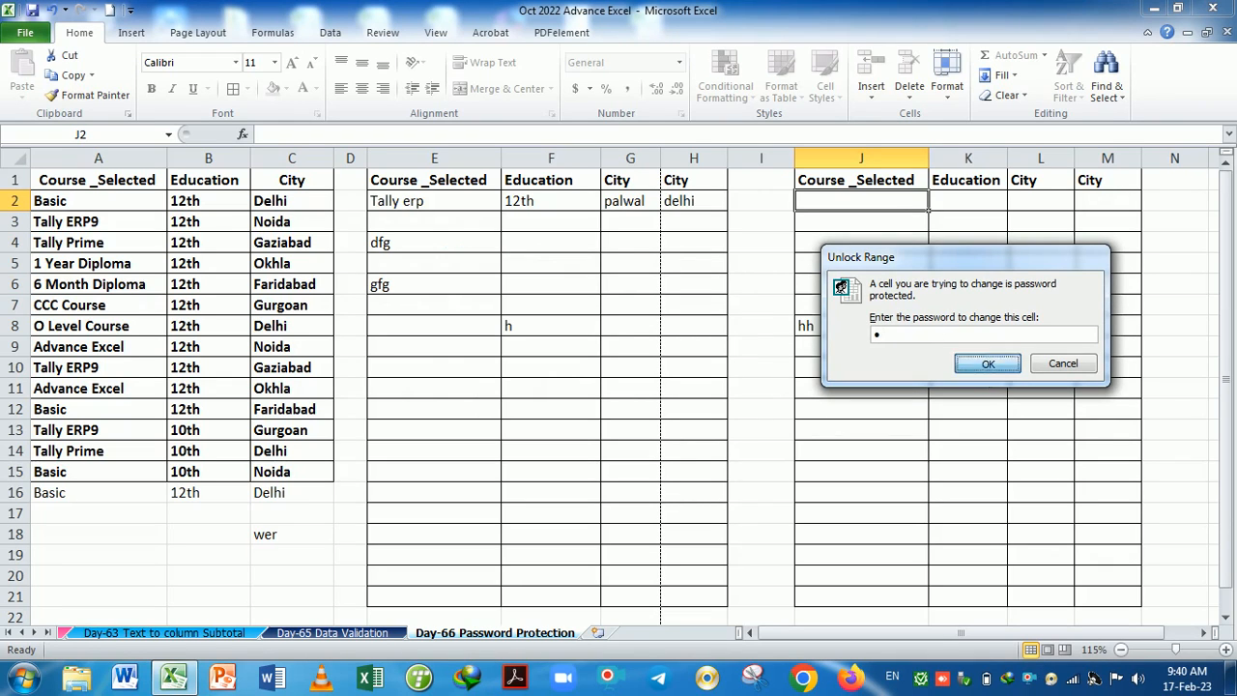
Verify cells I3 and B11 refuse edits, dismissing each read-only warning.
{"action": "left_click", "coordinate": [773, 222]}
{"action": "double_click", "coordinate": [773, 222]}
{"action": "left_click", "coordinate": [629, 392]}
{"action": "left_click", "coordinate": [217, 394]}
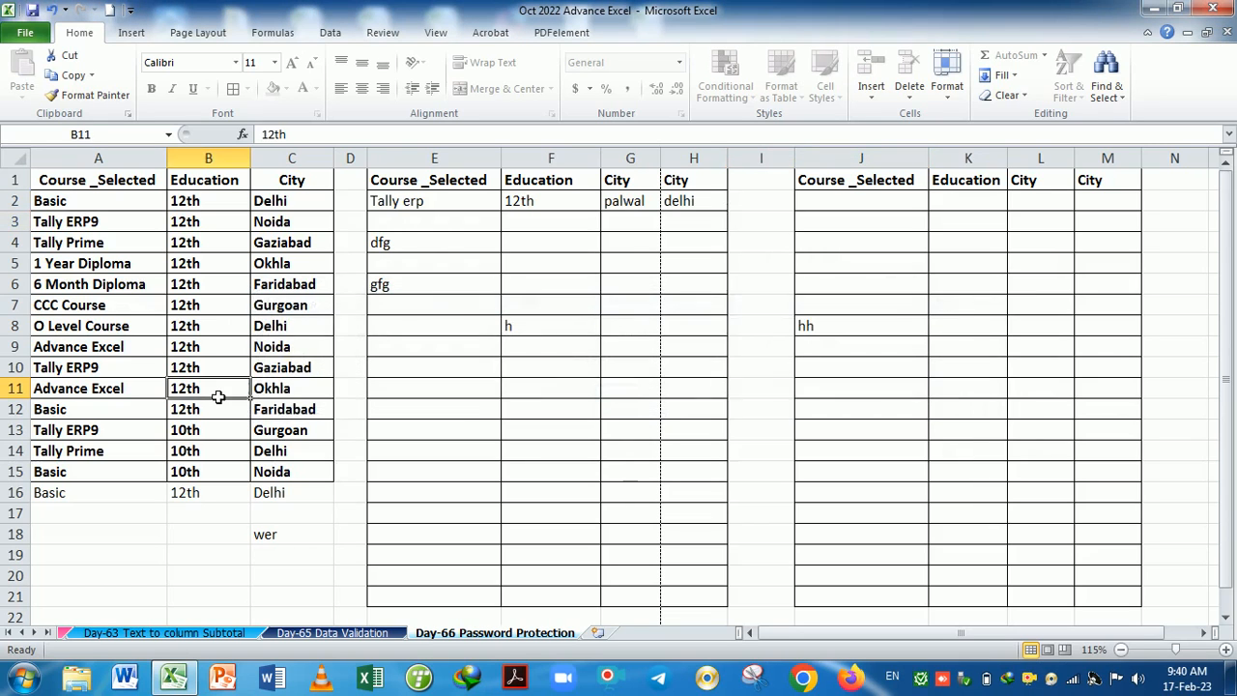
{"action": "double_click", "coordinate": [221, 396]}
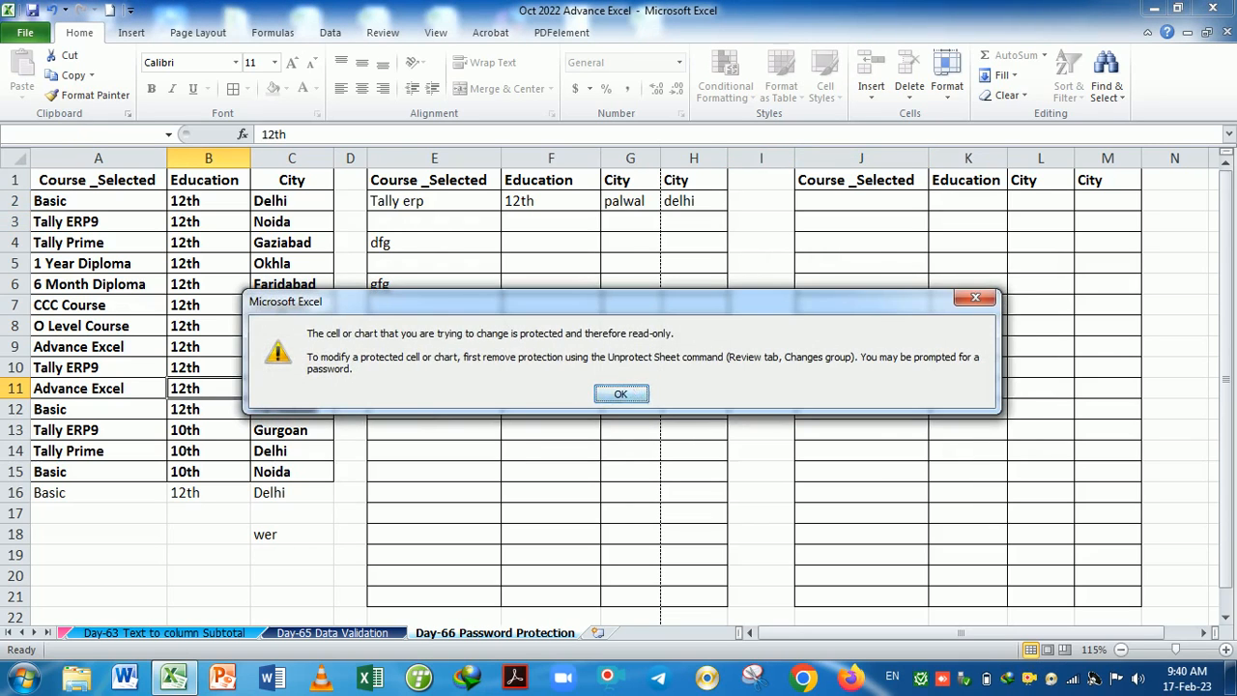
{"action": "left_click", "coordinate": [644, 397]}
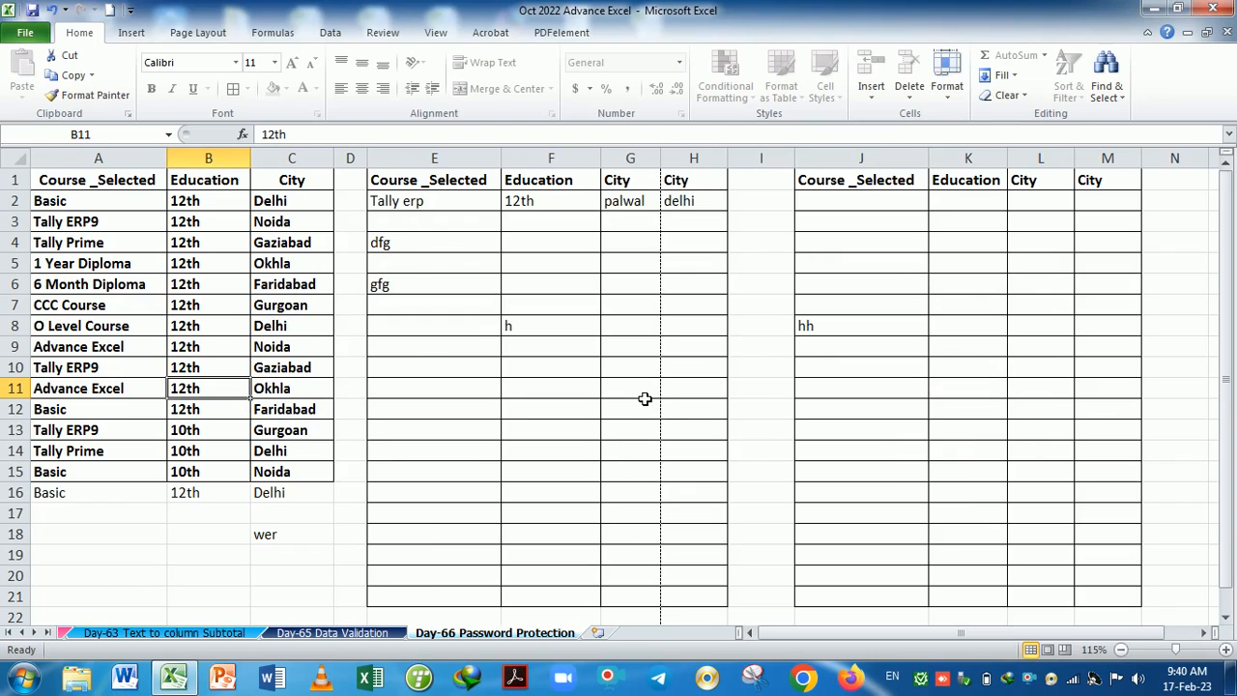